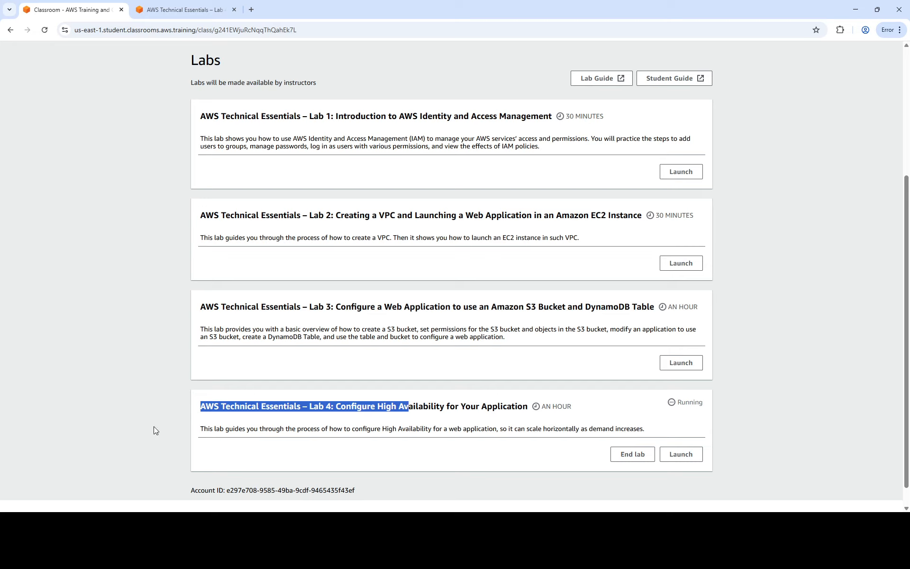
- Launch AWS Technical Essentials Lab 4: Configure High Availability for Your Application
click(329, 406)
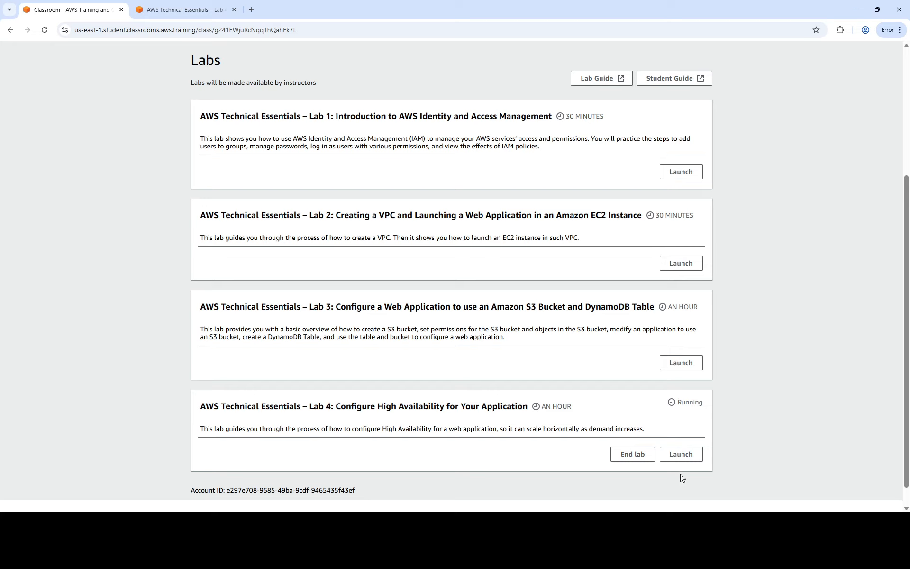
click(676, 456)
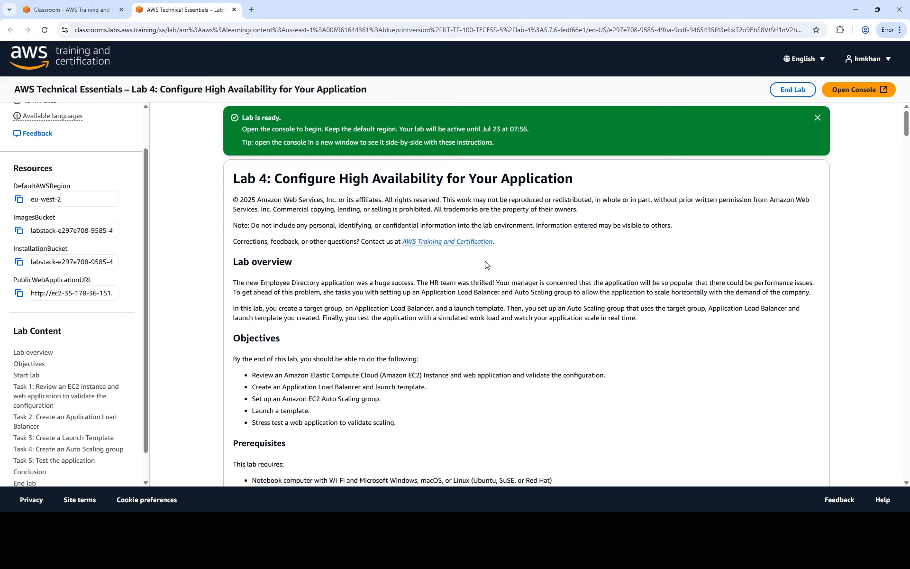
- Read through the Lab 4 instructions, from the overview and objectives through the lab environment diagram to Task 1
scroll(116, 328, down, 1)
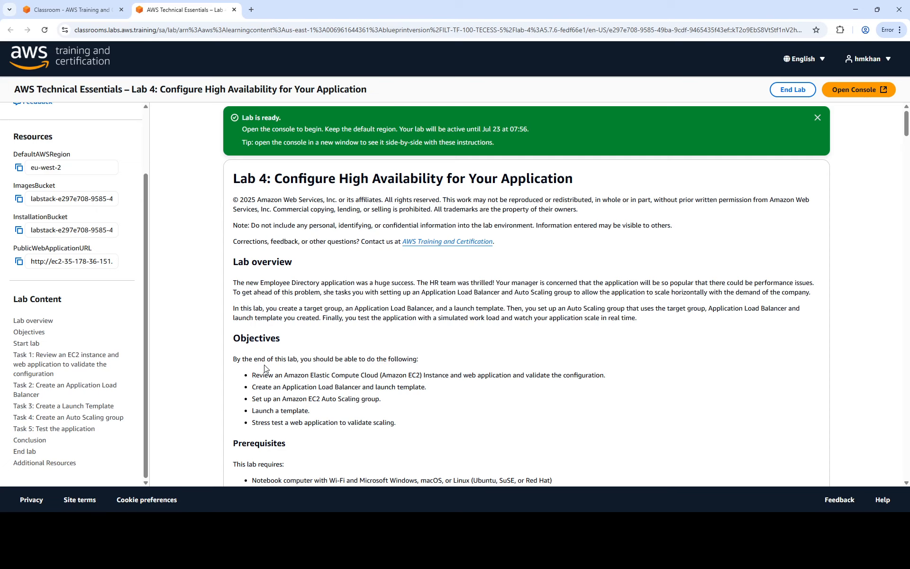
scroll(405, 292, down, 2)
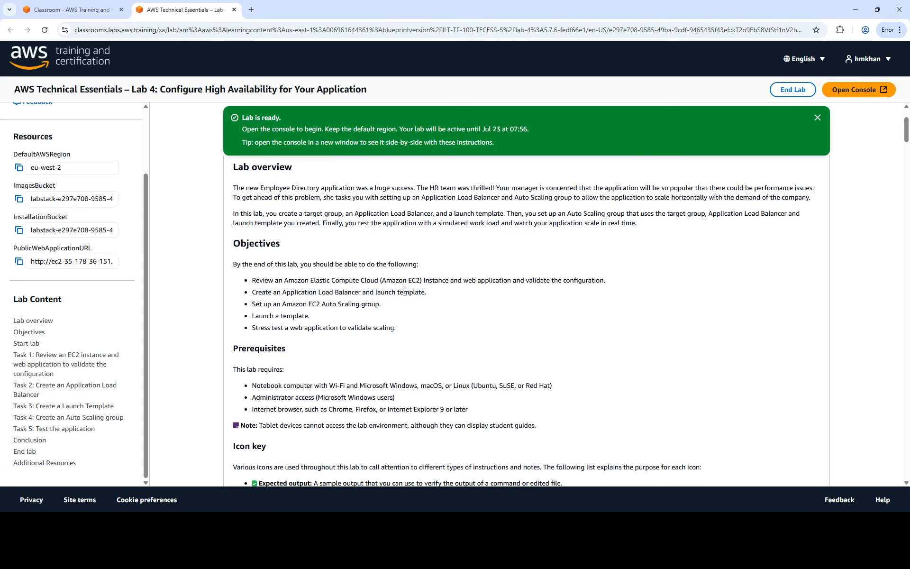
scroll(405, 292, down, 15)
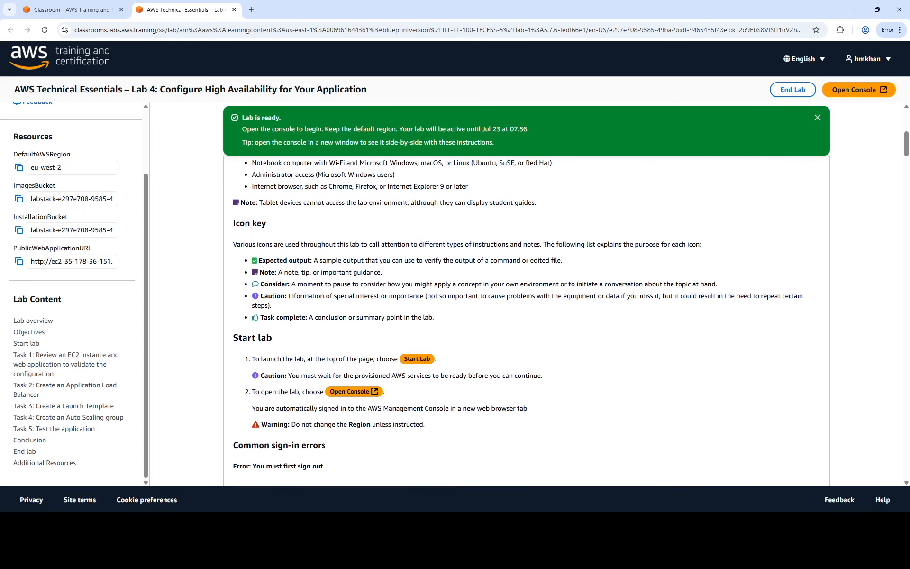
scroll(406, 292, down, 3)
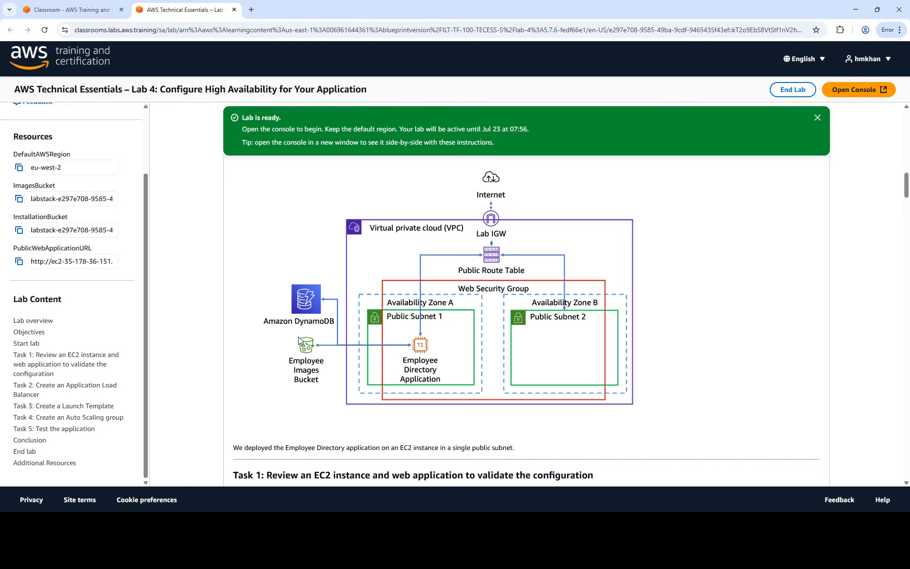
scroll(339, 332, up, 8)
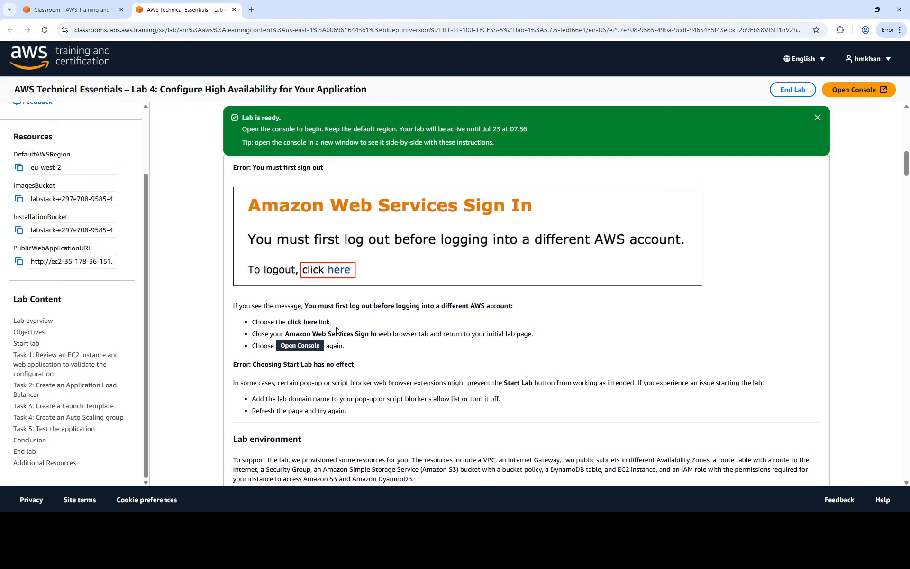
scroll(339, 332, up, 5)
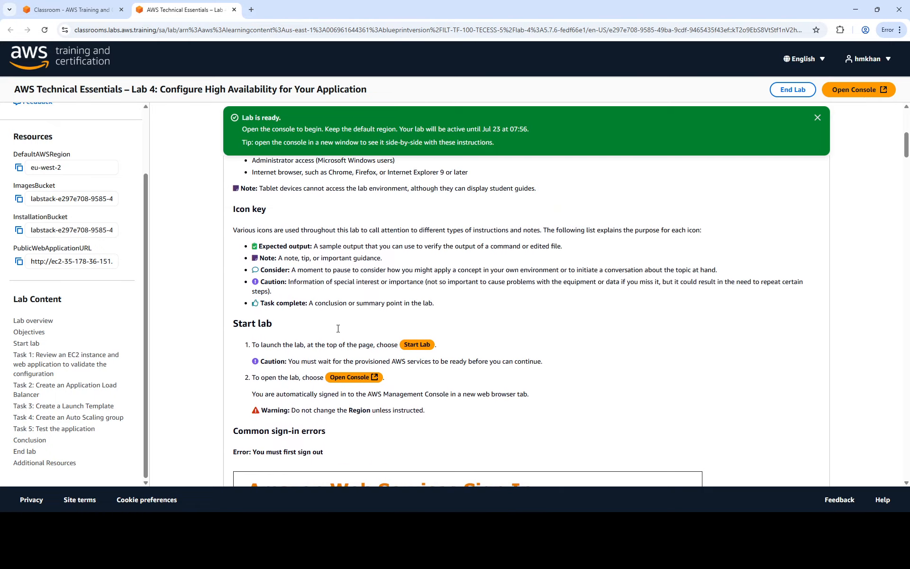
scroll(339, 331, up, 5)
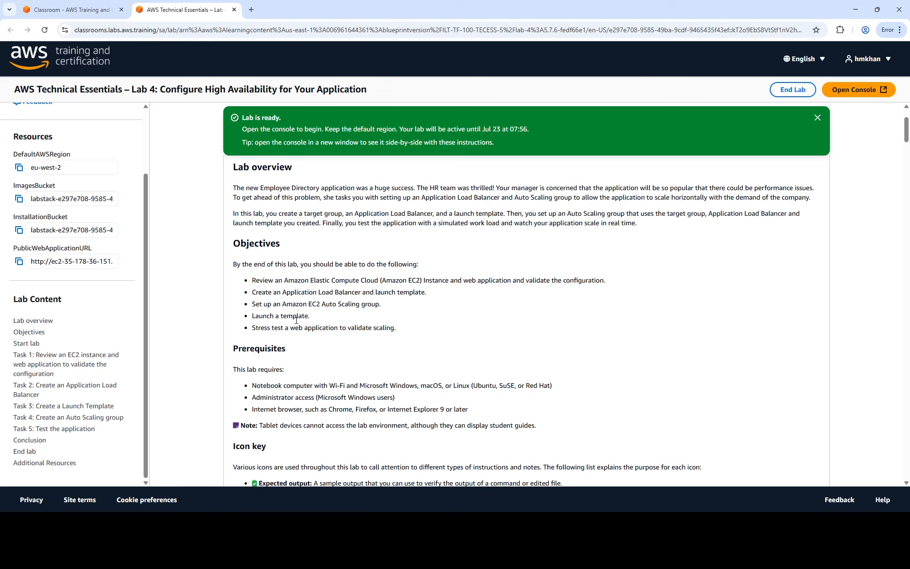
scroll(344, 244, down, 15)
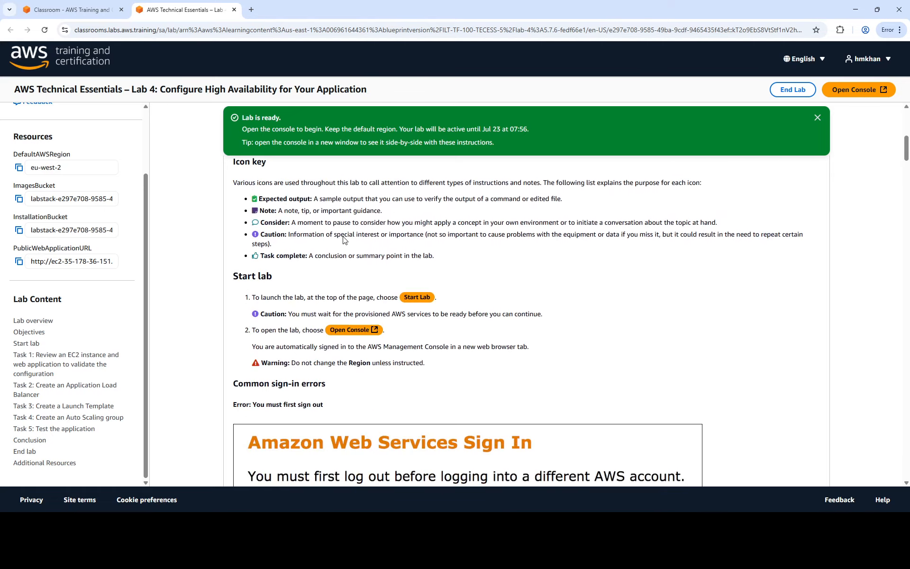
scroll(343, 244, down, 8)
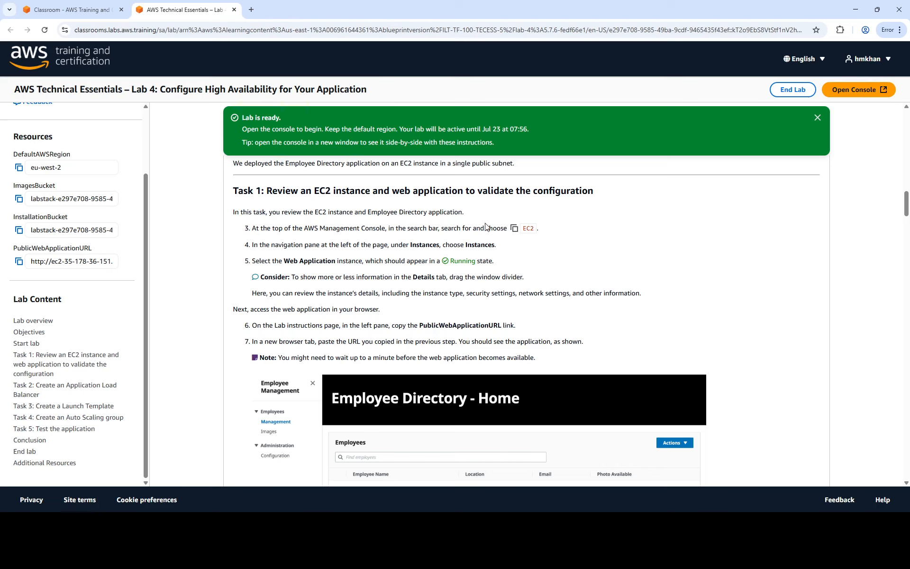
- Open the AWS console from the lab page and list the running EC2 instances
click(860, 96)
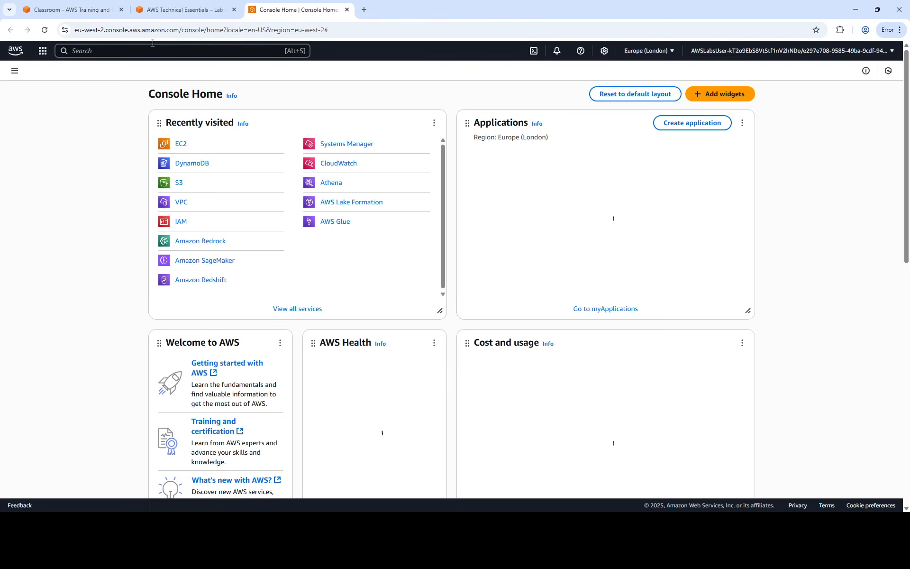
click(166, 3)
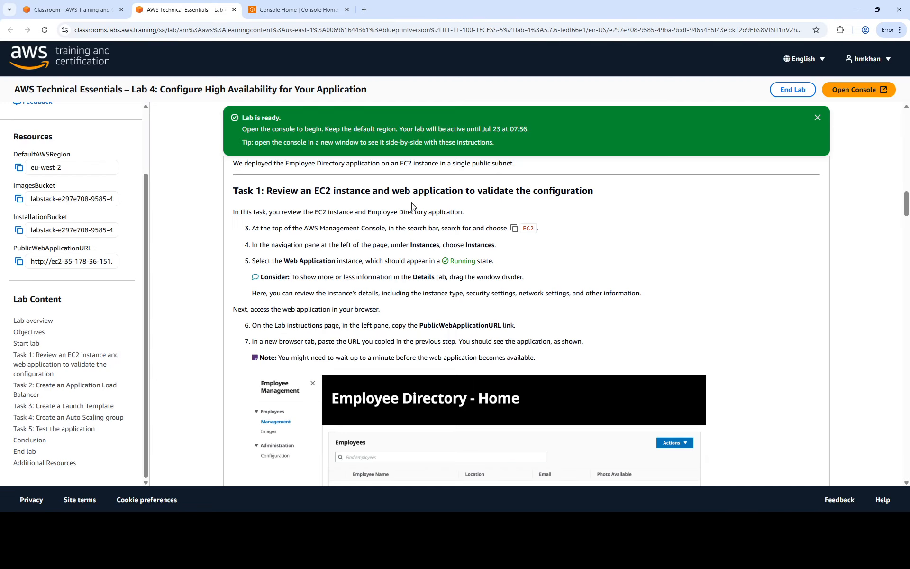
click(291, 10)
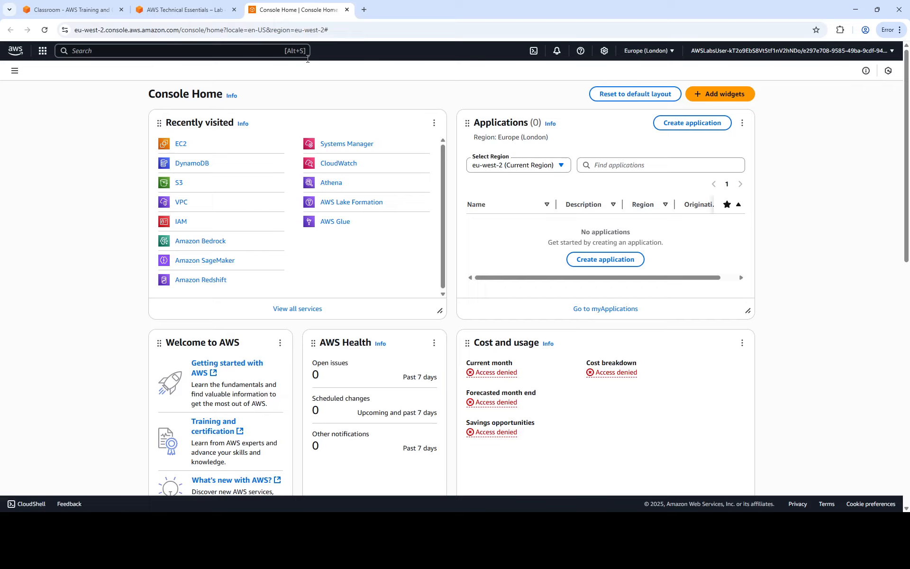
click(181, 144)
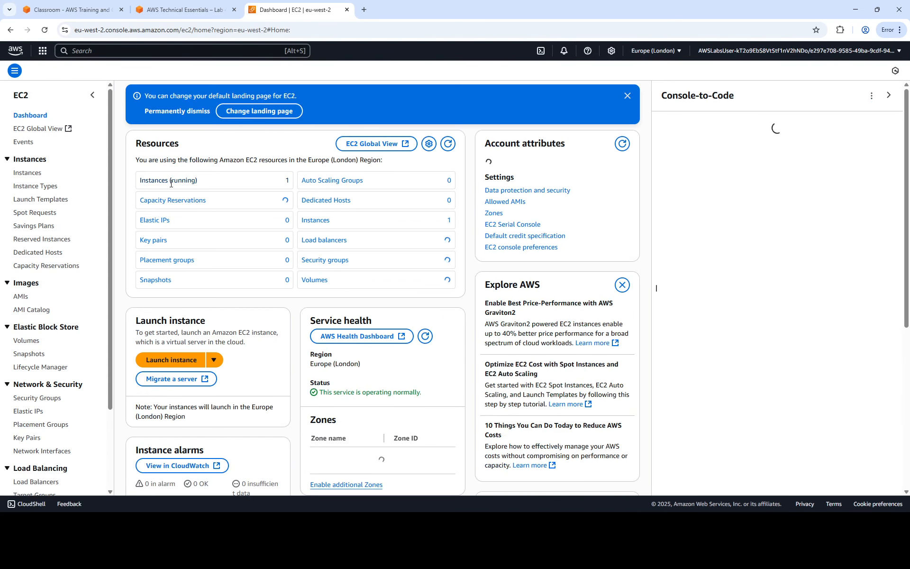
click(169, 181)
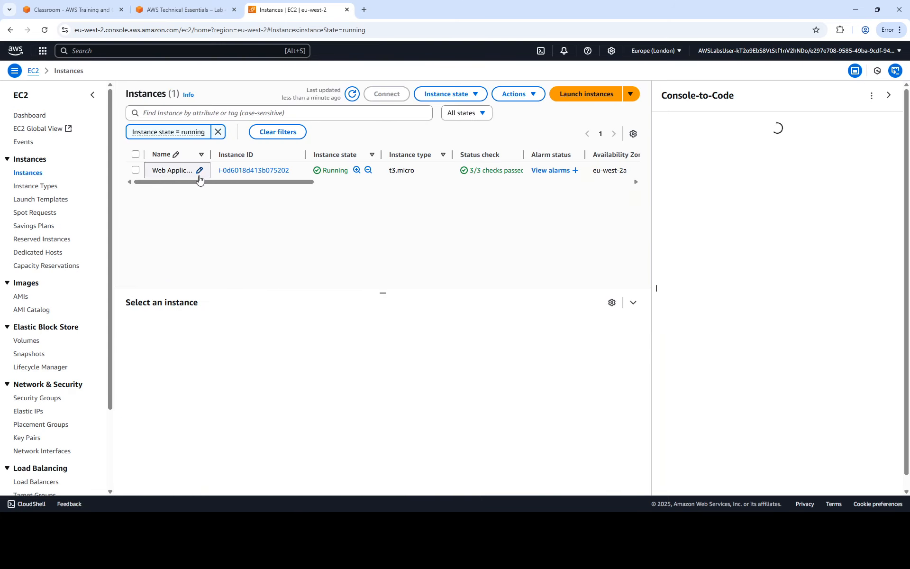
- Compare the Task 1 instructions for the Web Application instance with the EC2 instance list, and view the available Regions
click(183, 10)
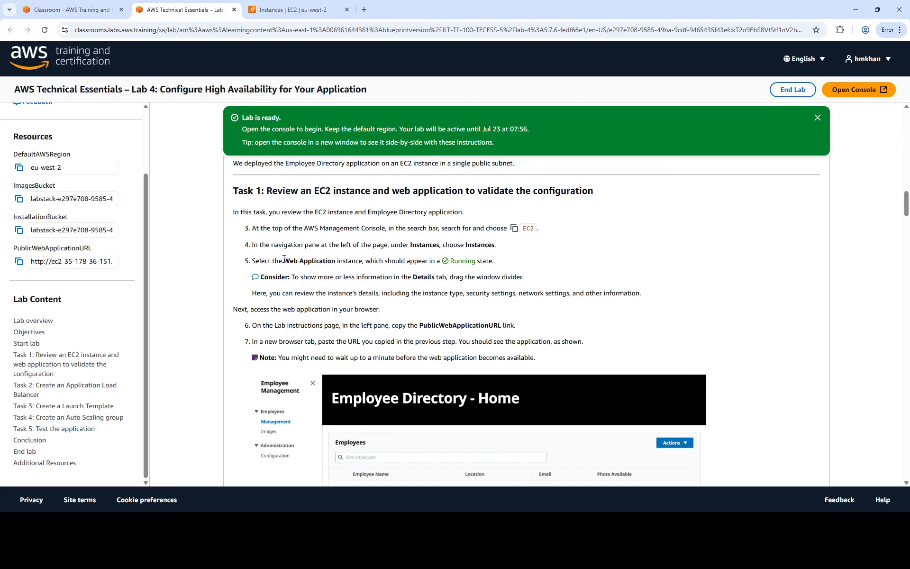
drag(284, 260, 493, 260)
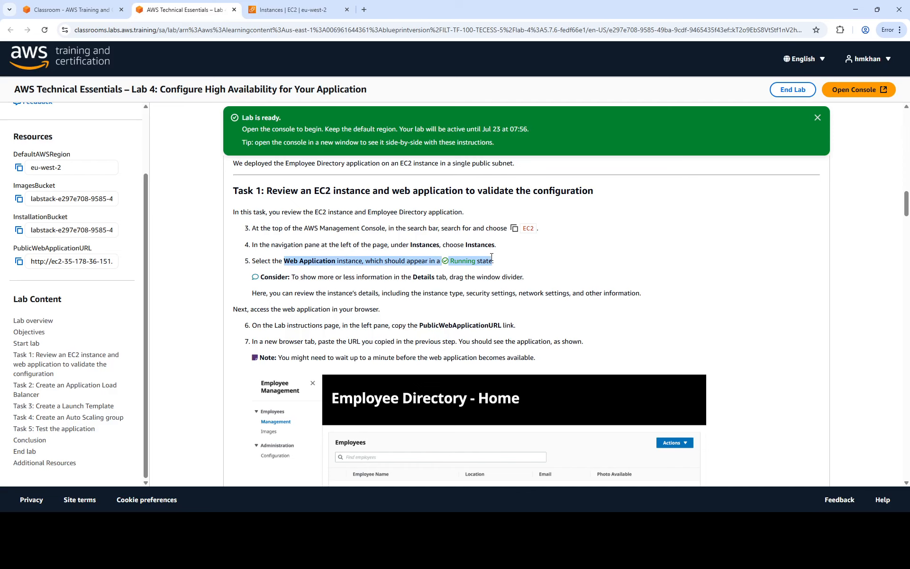
click(297, 10)
click(194, 9)
scroll(297, 326, down, 2)
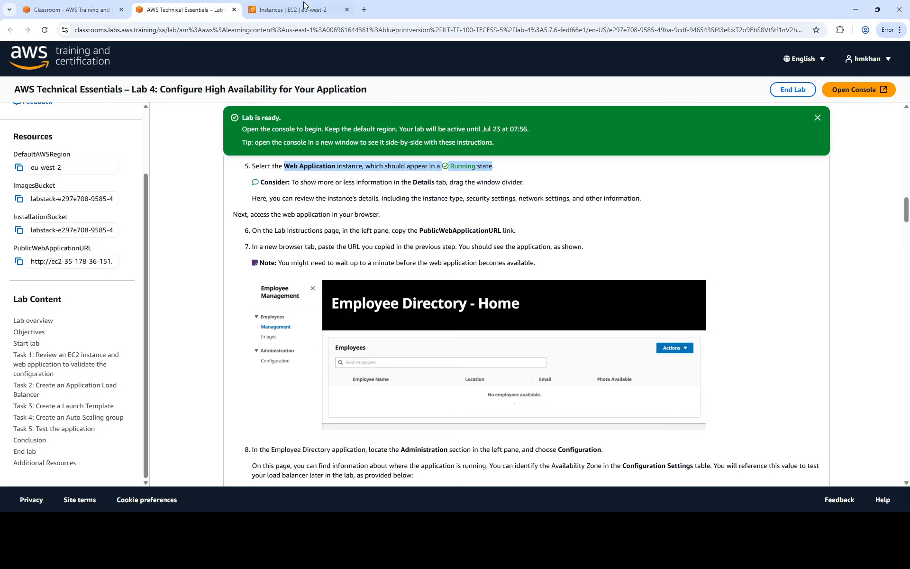
click(304, 9)
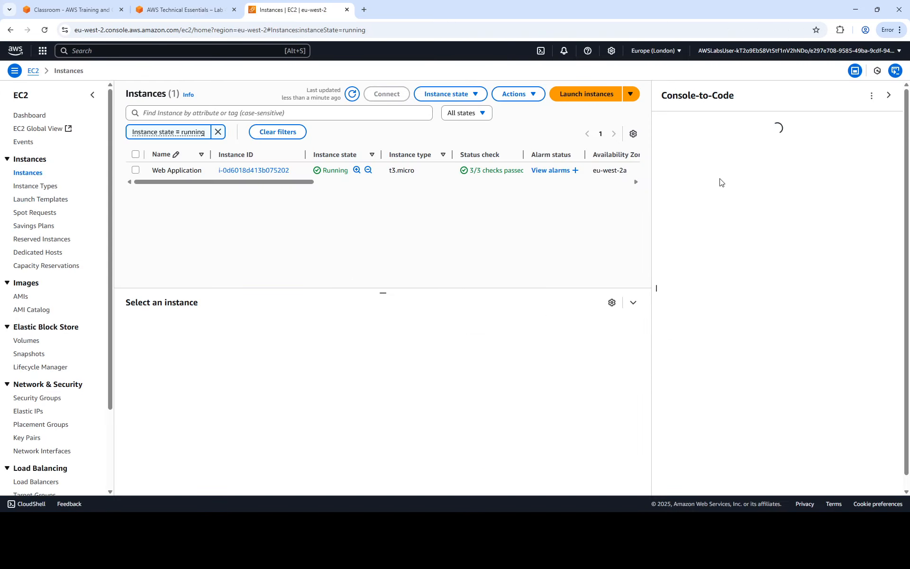
click(679, 52)
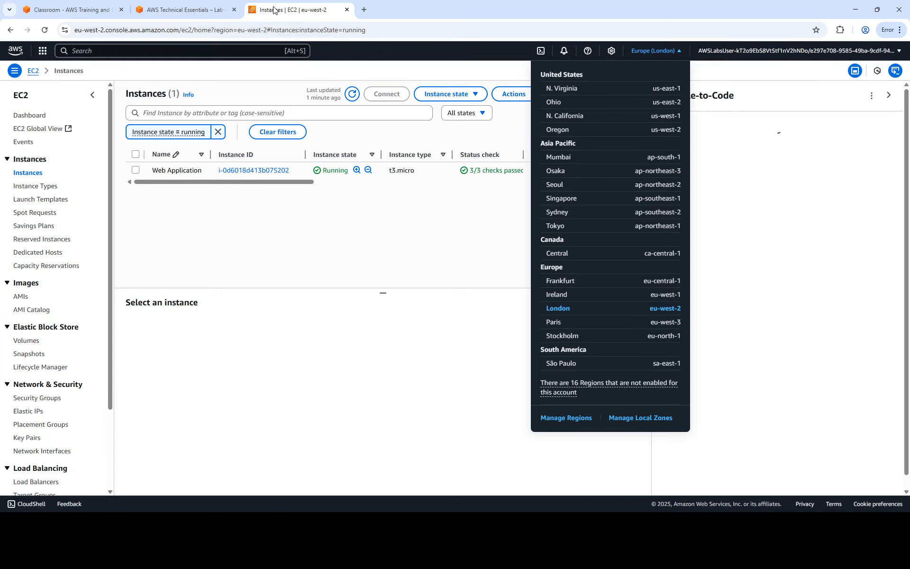
- Inspect the full PublicWebApplicationURL in the lab resources, and open the Web Application instance's details in the EC2 console for comparison
click(183, 9)
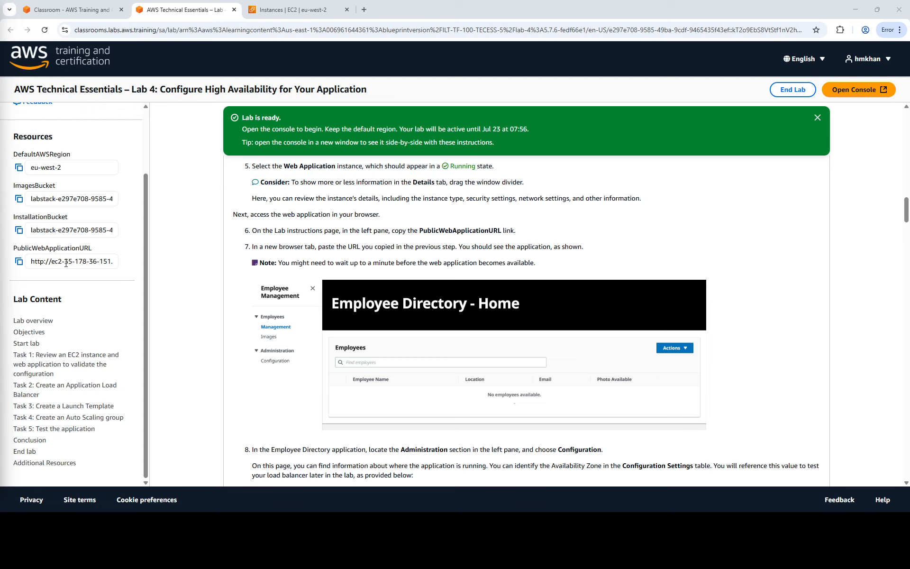
click(66, 263)
click(67, 262)
scroll(66, 261, right, 3)
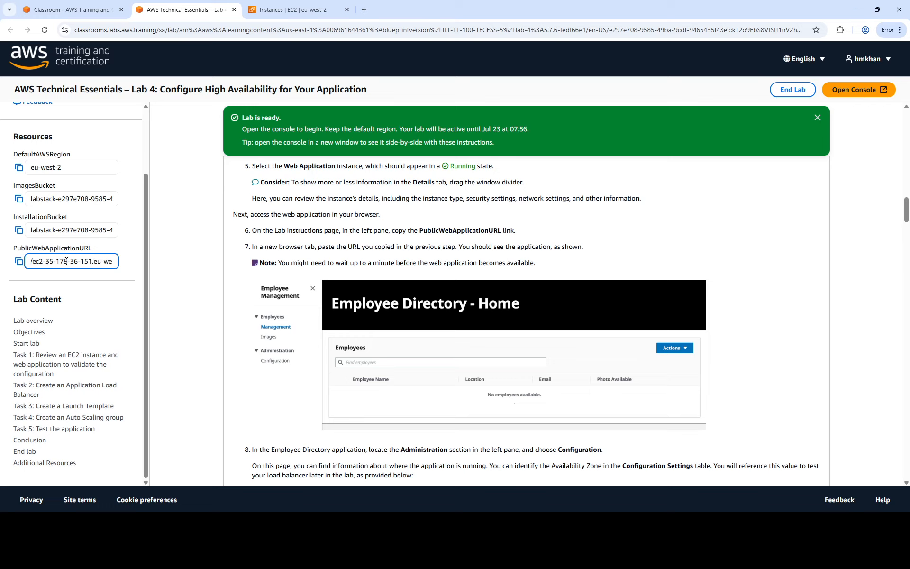
scroll(66, 262, left, 3)
scroll(69, 264, right, 4)
scroll(71, 265, right, 2)
click(271, 6)
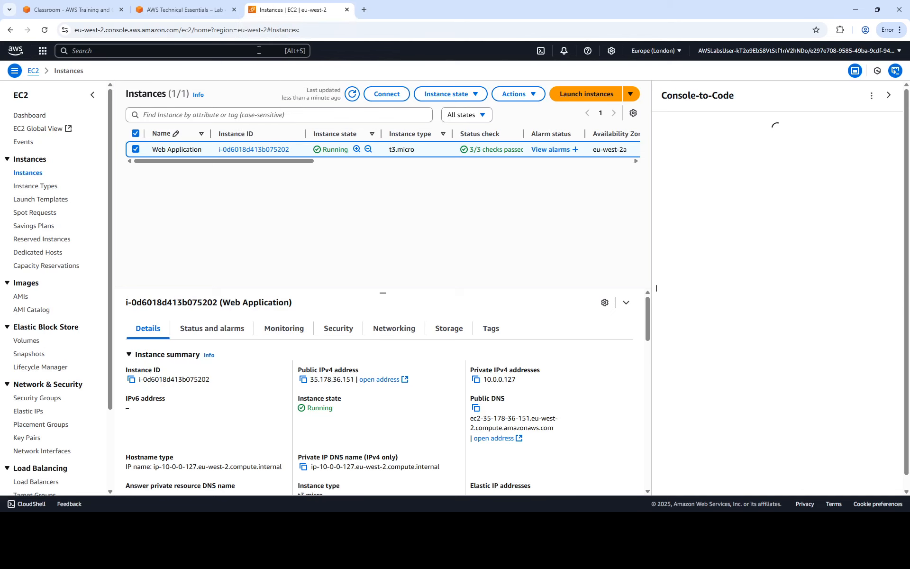
click(252, 150)
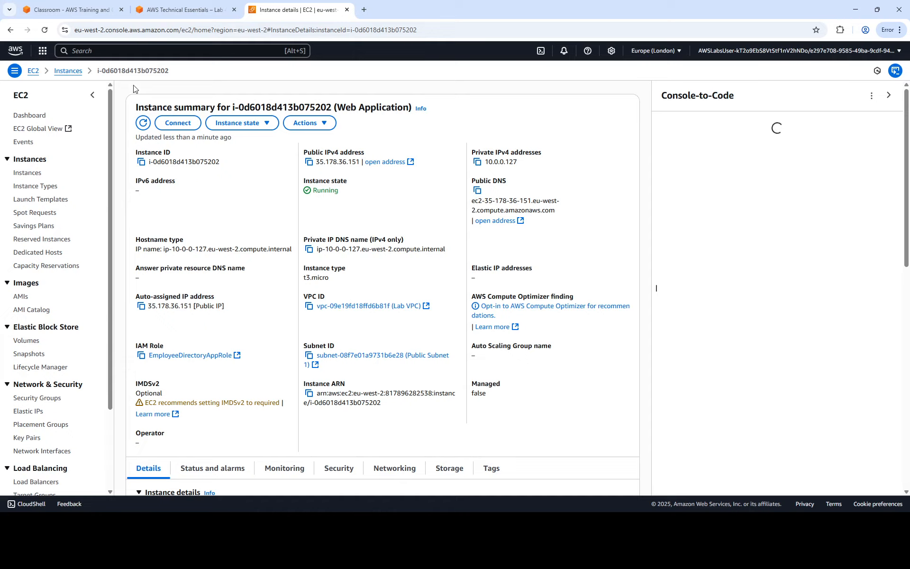
- Copy the PublicWebApplicationURL from the lab resources and open it in a new browser tab
click(184, 10)
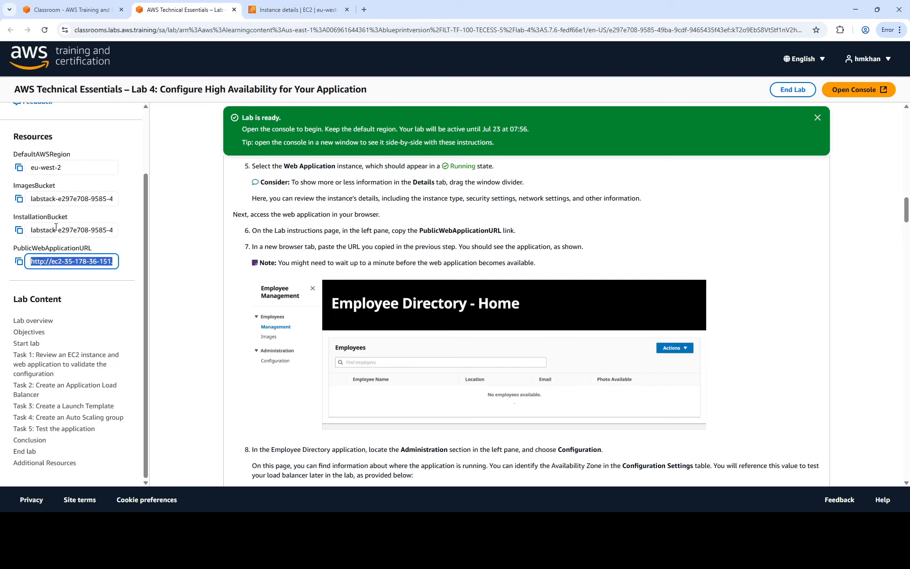
click(18, 262)
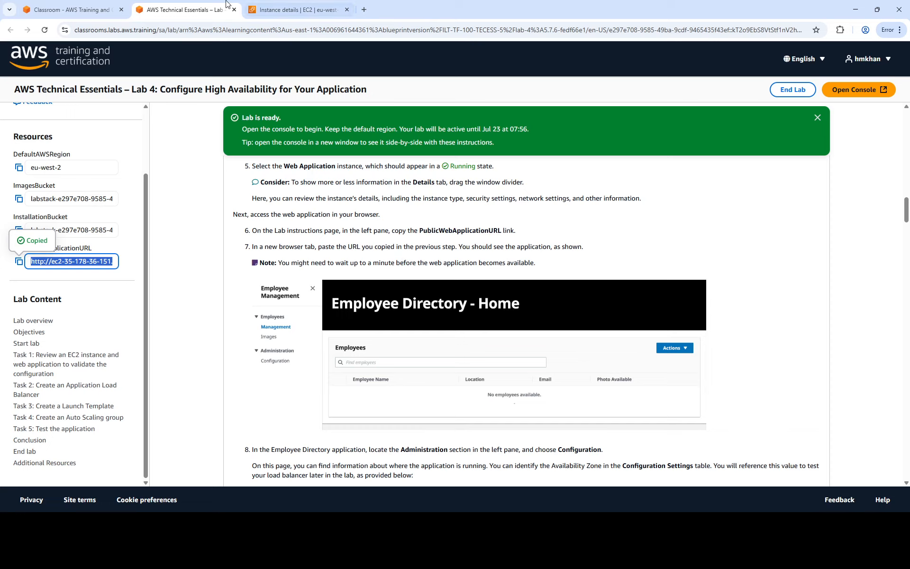
click(364, 10)
click(301, 29)
key(ctrl+v)
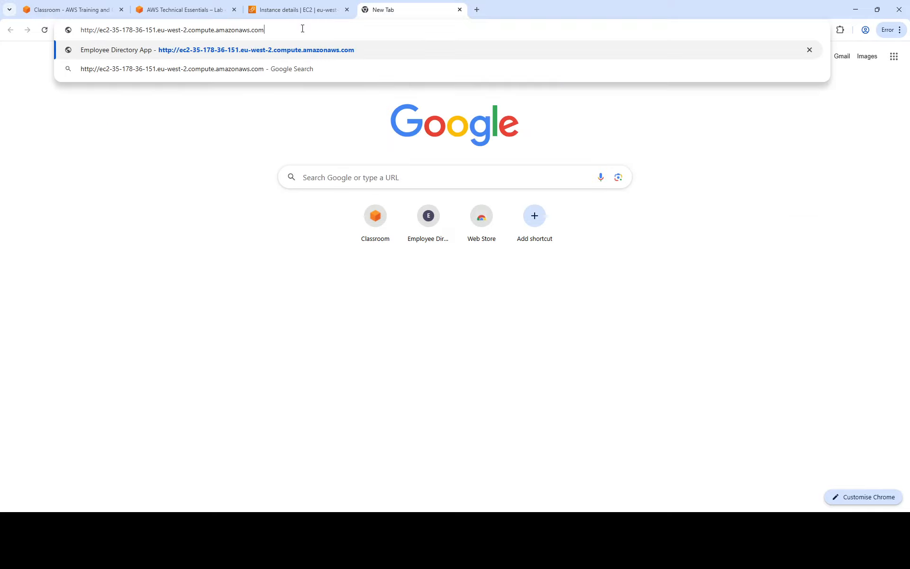
key(Return)
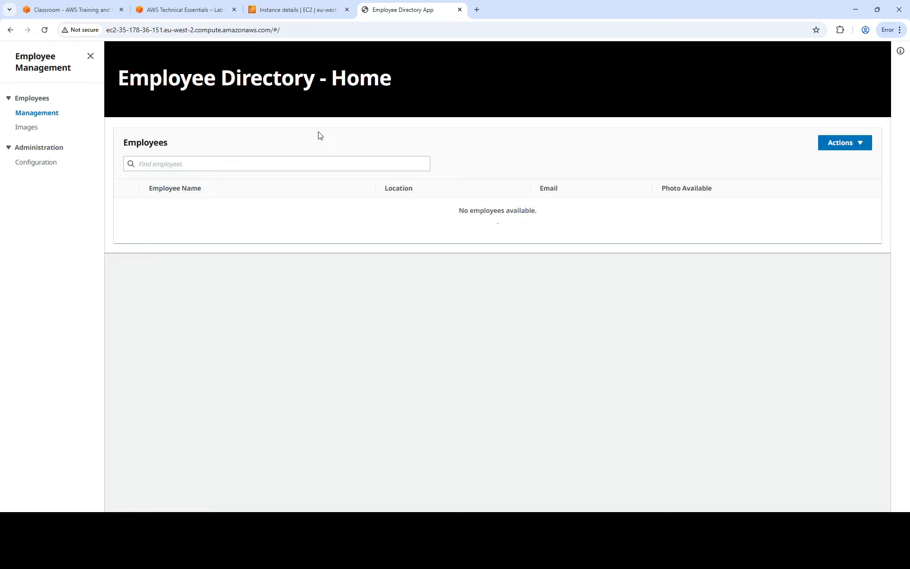
- Read step 8 of the lab instructions and open the Configuration page of the Employee Directory application
click(180, 10)
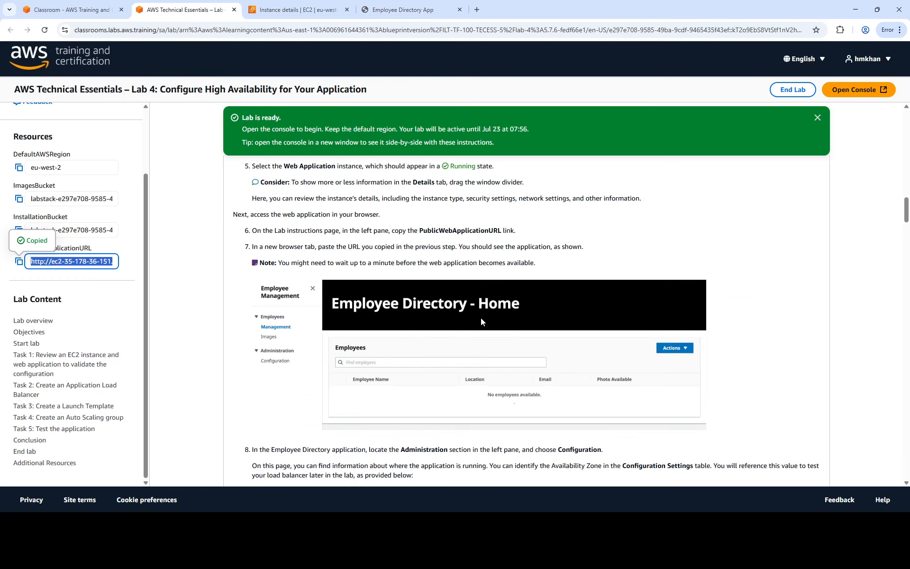
scroll(475, 227, down, 3)
scroll(474, 226, down, 4)
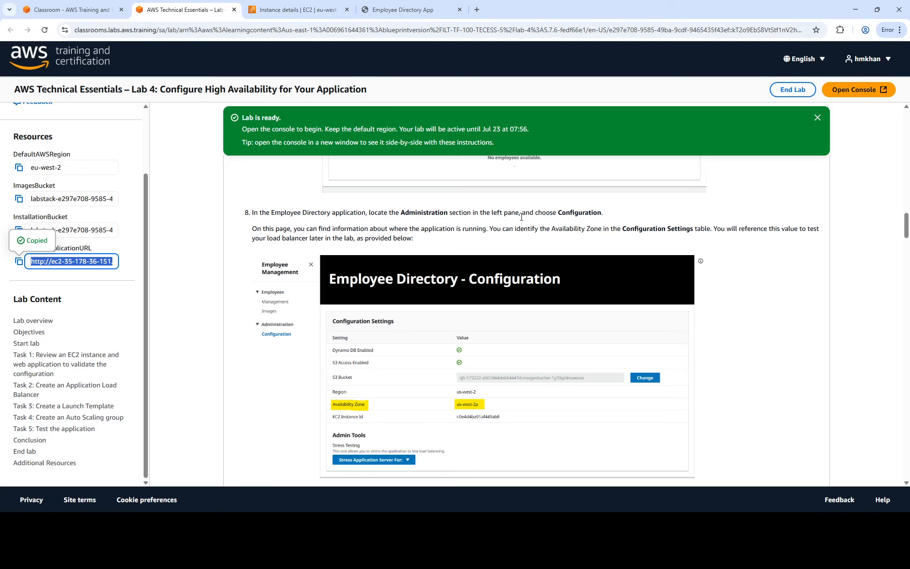
click(397, 8)
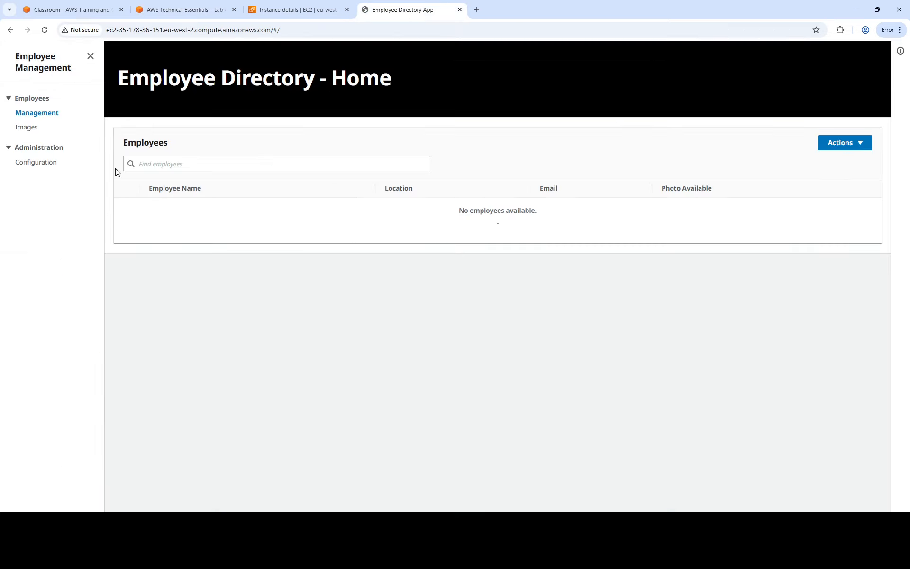
click(38, 163)
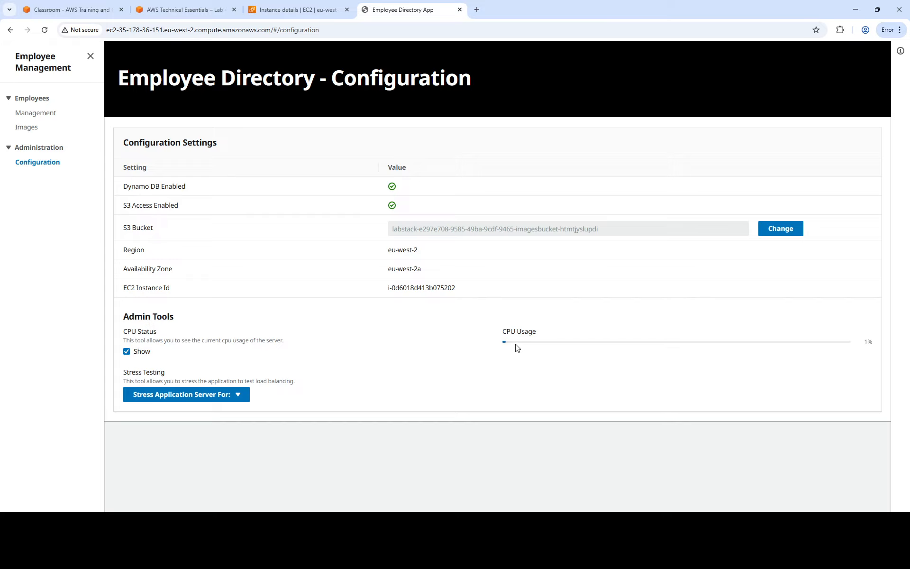
- Compare the Employee Directory Configuration page with the step 8 reference image, and read the Task 2 load balancer instructions
click(180, 9)
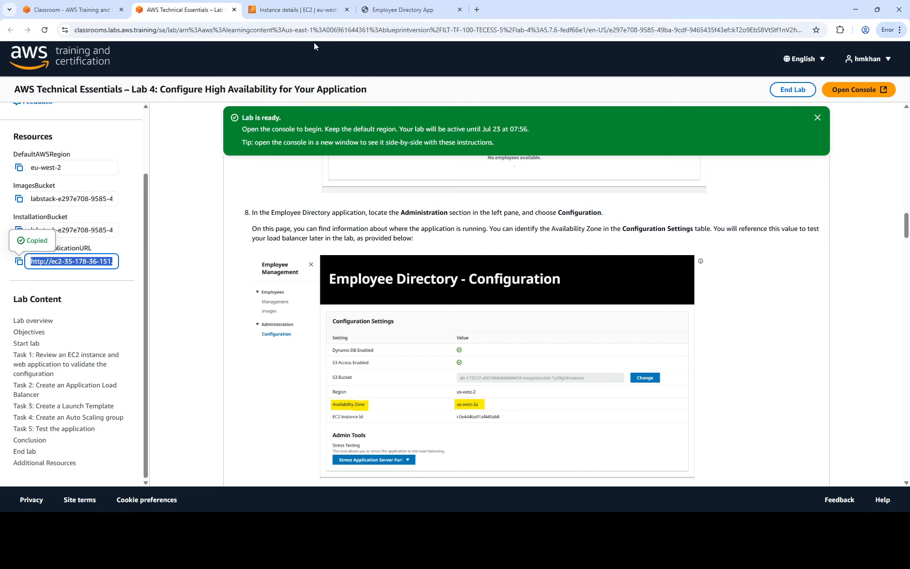
scroll(442, 228, down, 3)
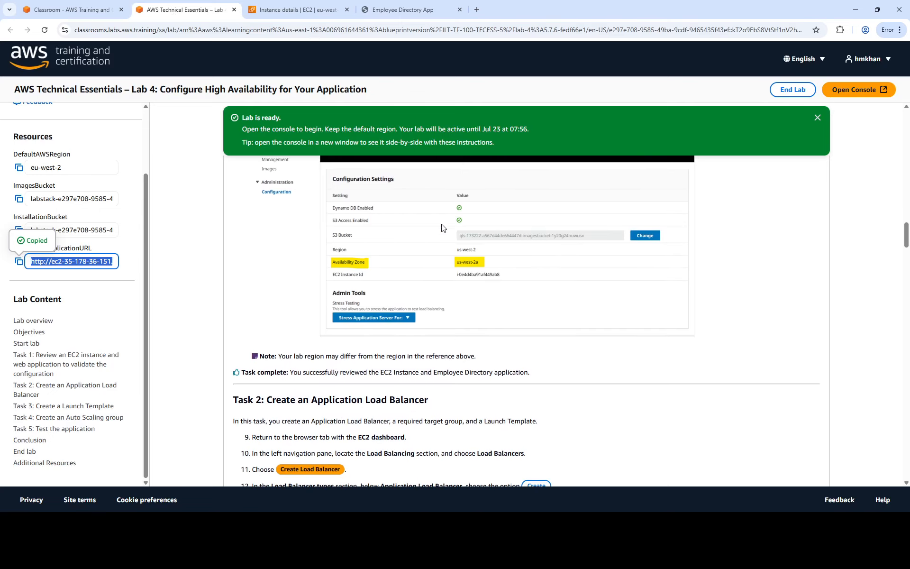
scroll(384, 269, down, 1)
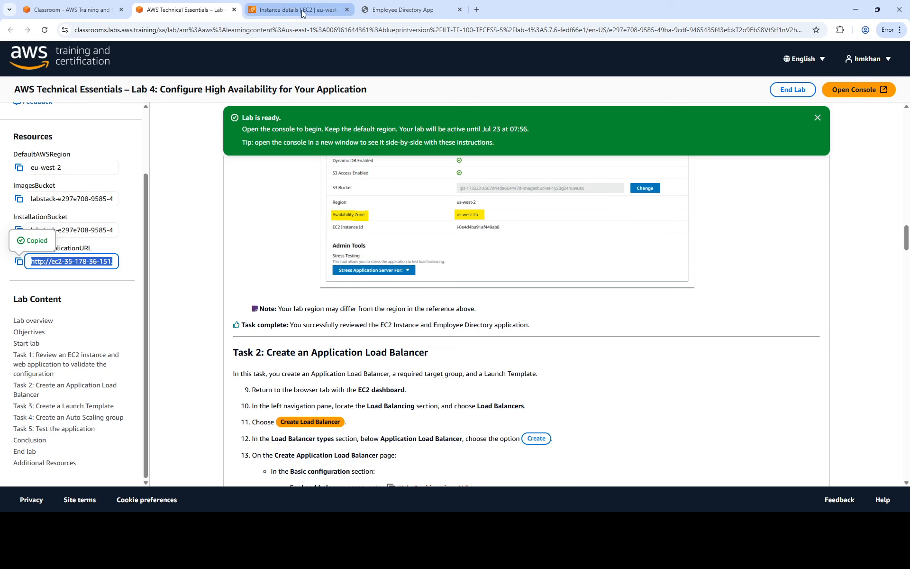
click(394, 11)
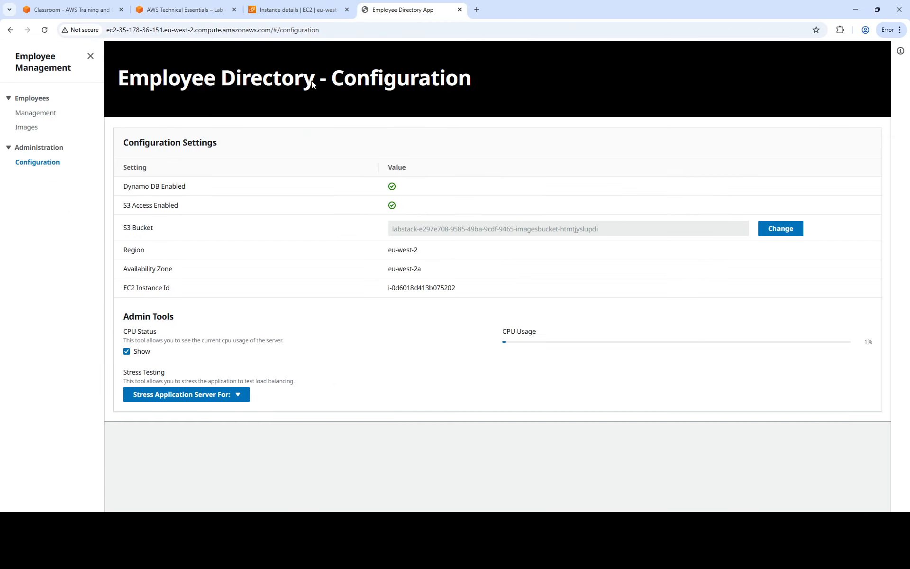
click(286, 10)
click(192, 10)
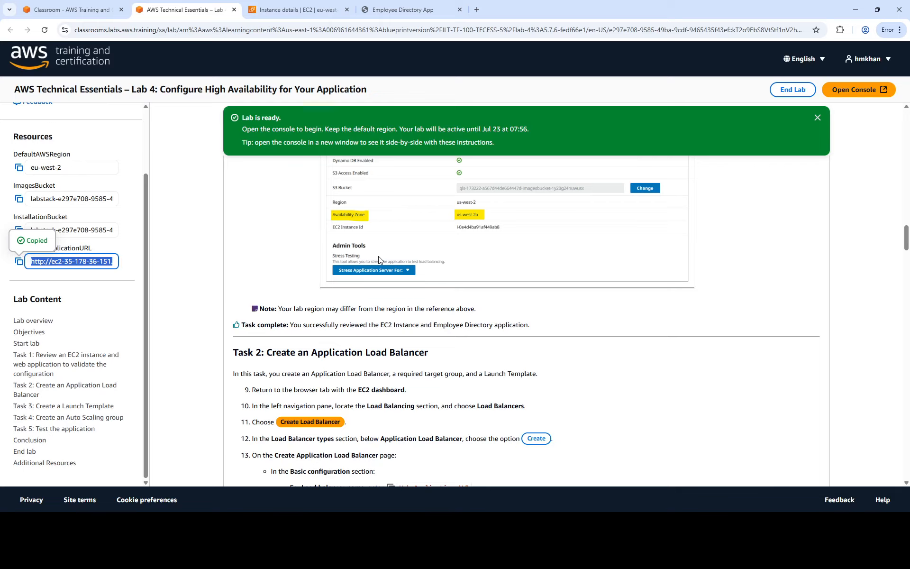
scroll(379, 262, down, 4)
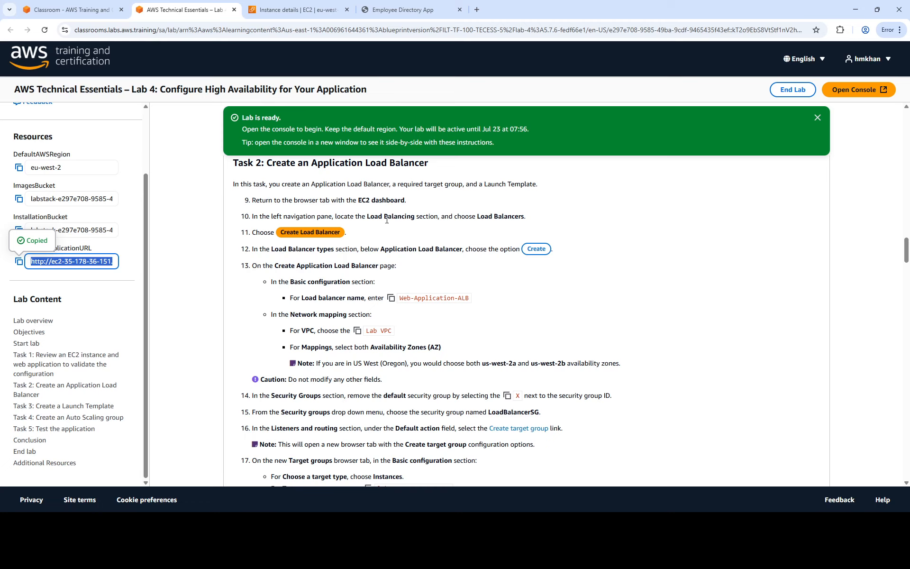
- Open the load balancers list from the EC2 dashboard and start creating an Application Load Balancer as the lab instructs
click(297, 12)
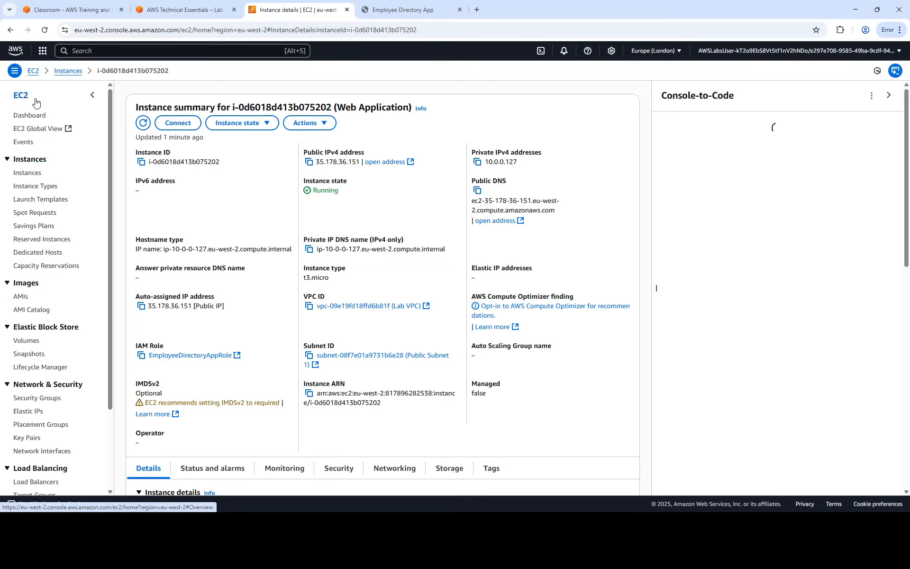
click(37, 117)
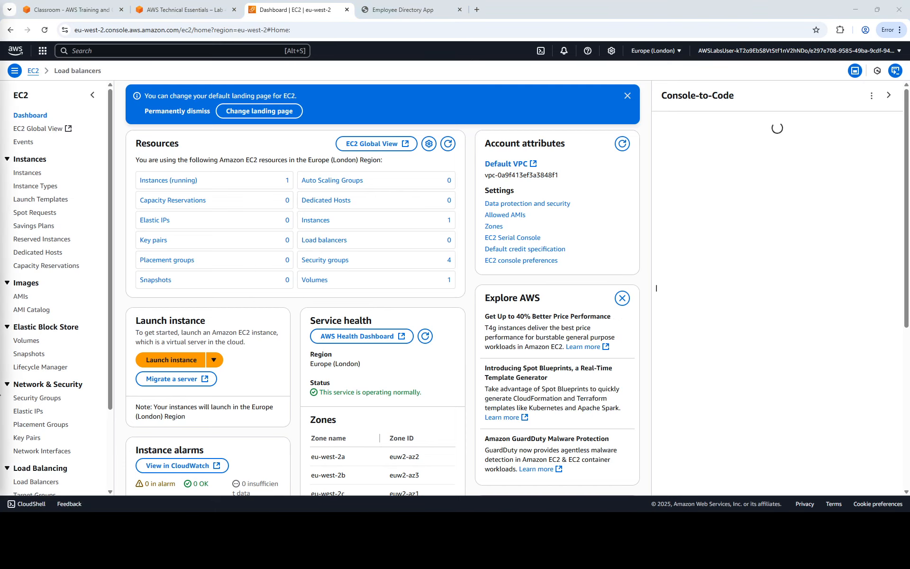
click(329, 241)
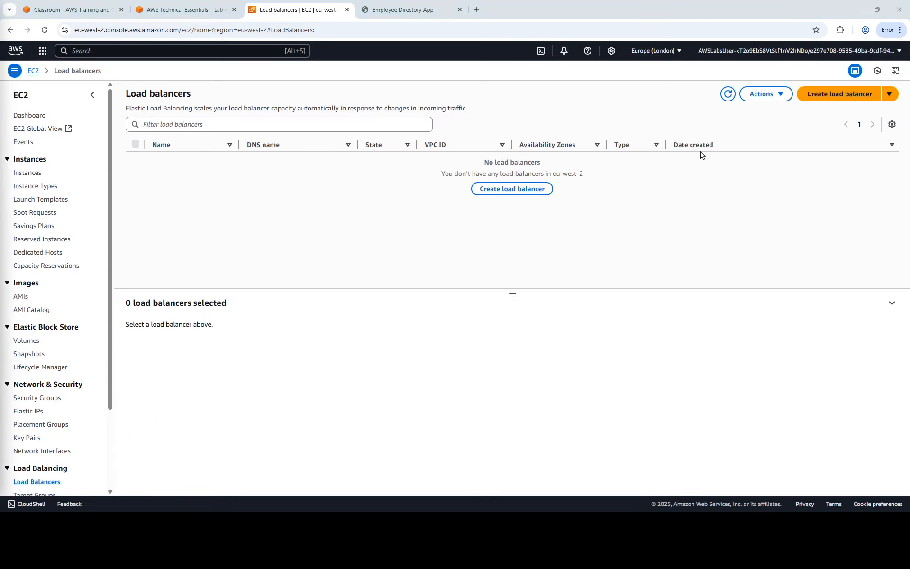
click(857, 96)
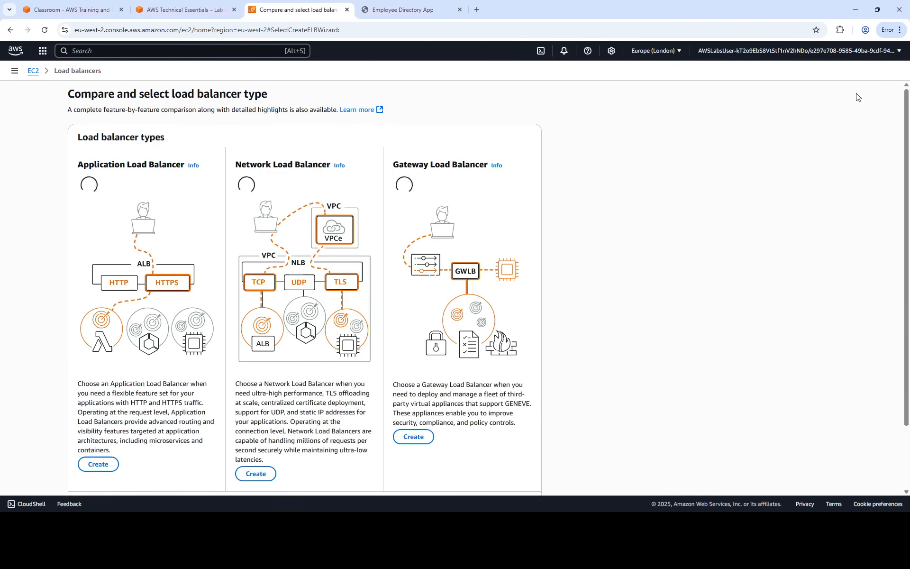
click(187, 10)
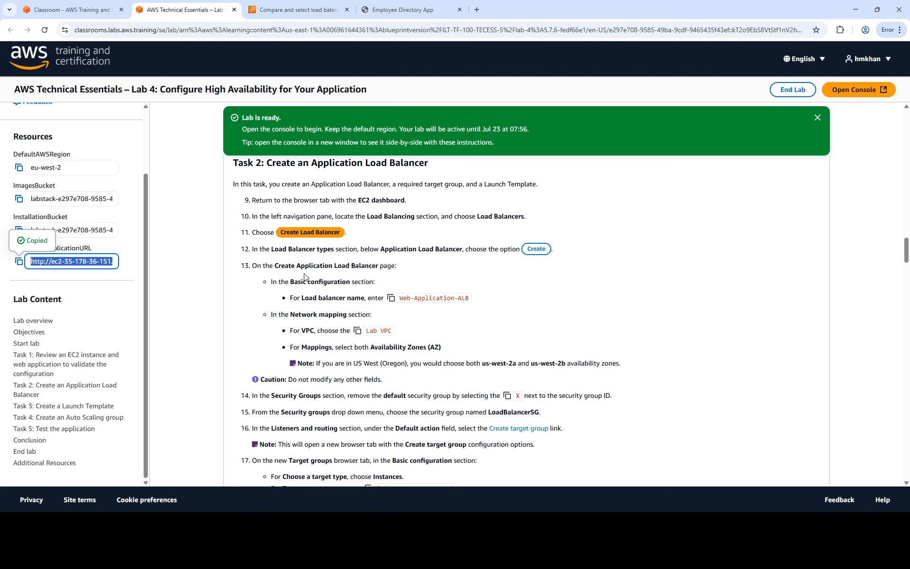
click(300, 10)
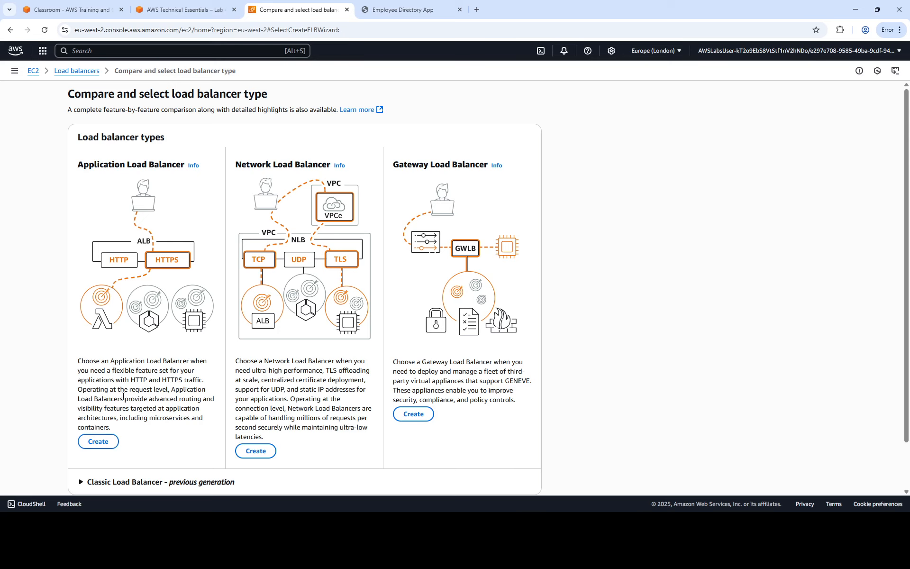
click(99, 442)
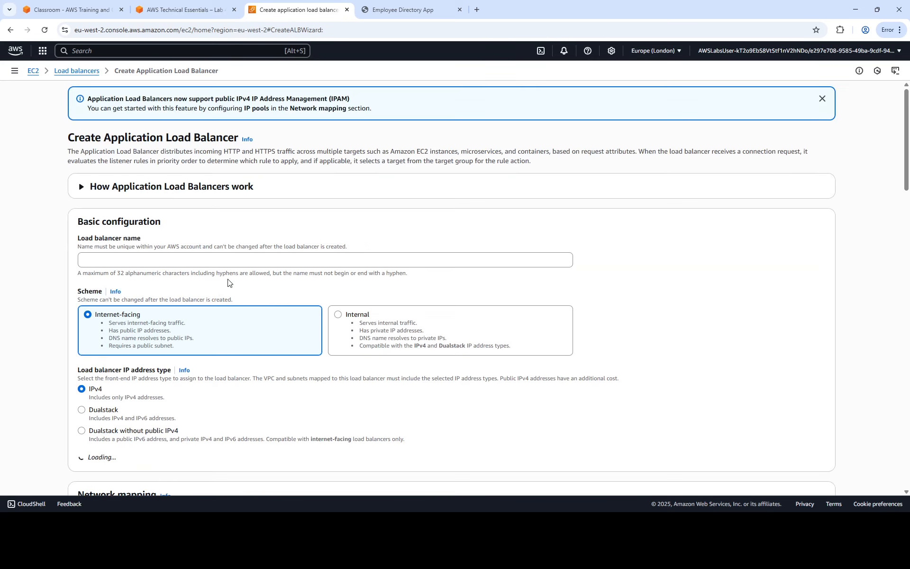
- Copy the load balancer name from the lab instructions and name the load balancer Web-Application-ALB
click(174, 9)
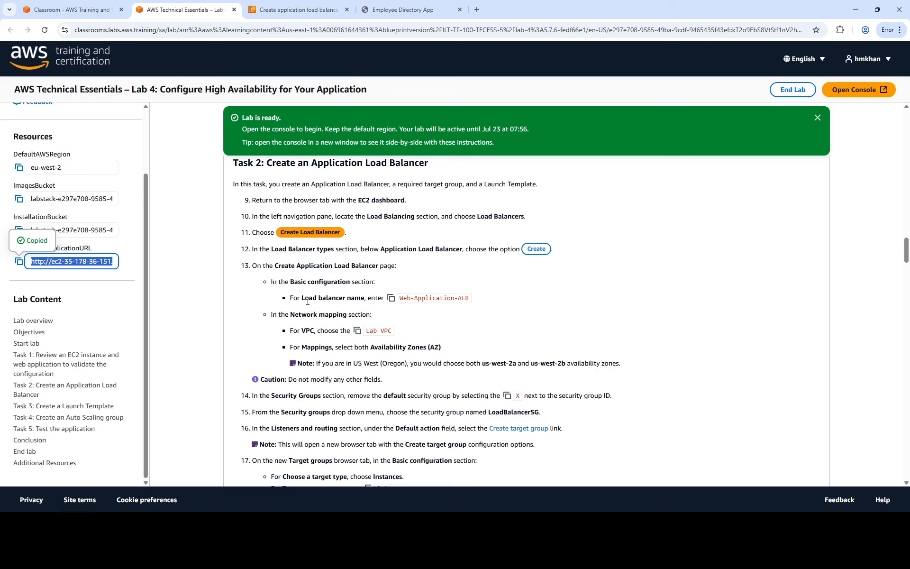
click(391, 298)
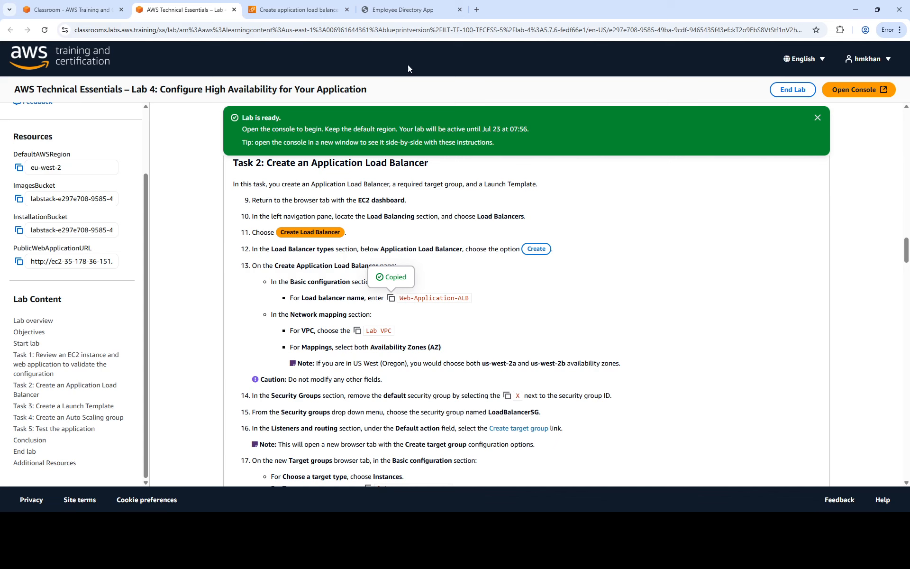
click(313, 10)
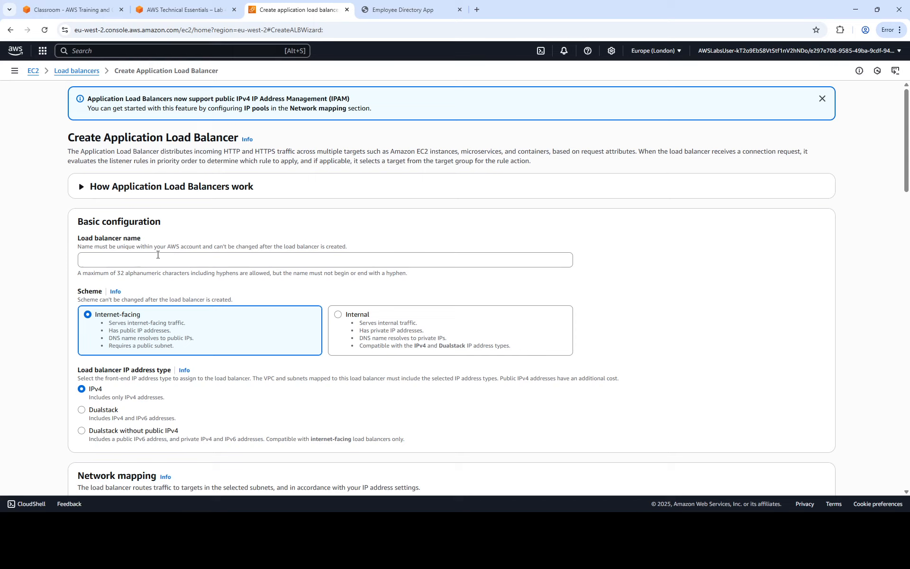
click(152, 259)
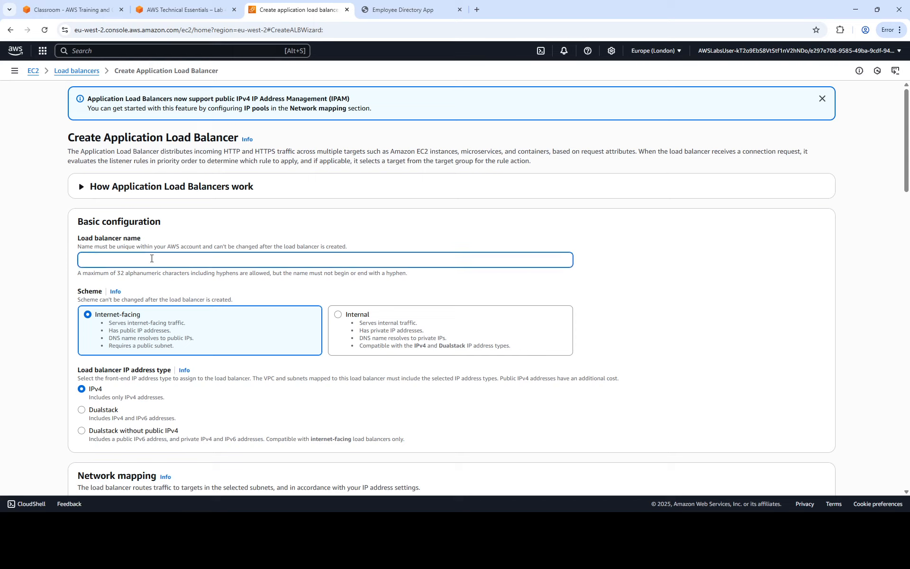
key(ctrl+v)
- Check the network mapping instructions and set the load balancer's VPC to Lab VPC
click(181, 11)
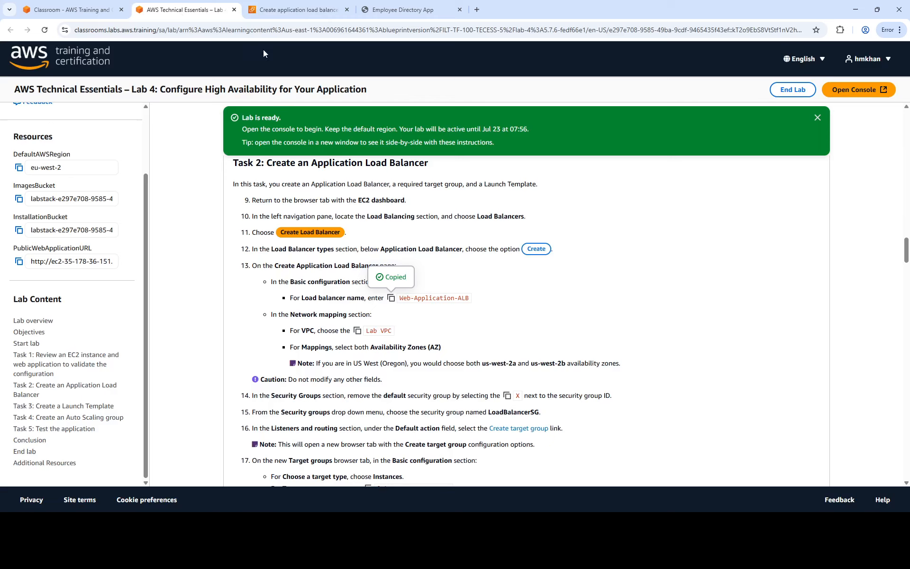
click(358, 331)
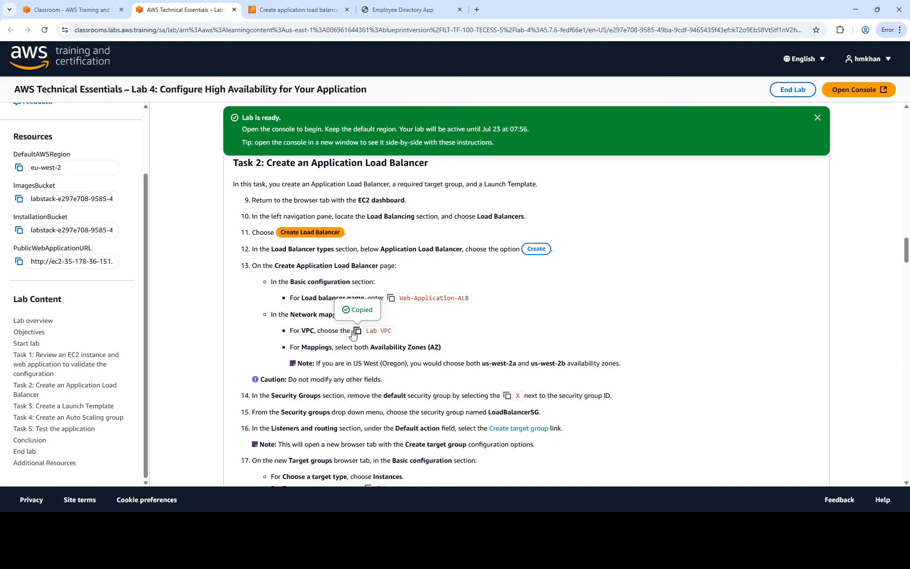
click(276, 11)
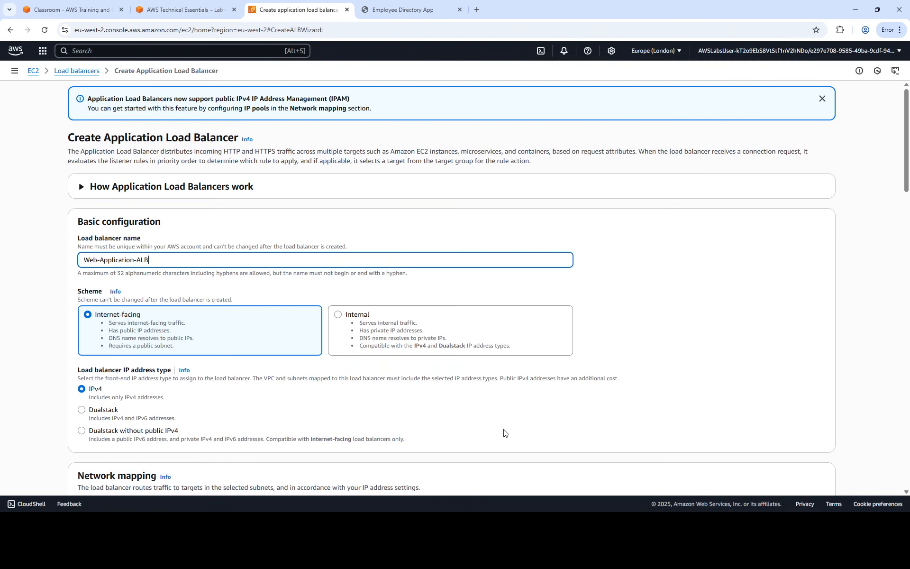
scroll(431, 486, down, 5)
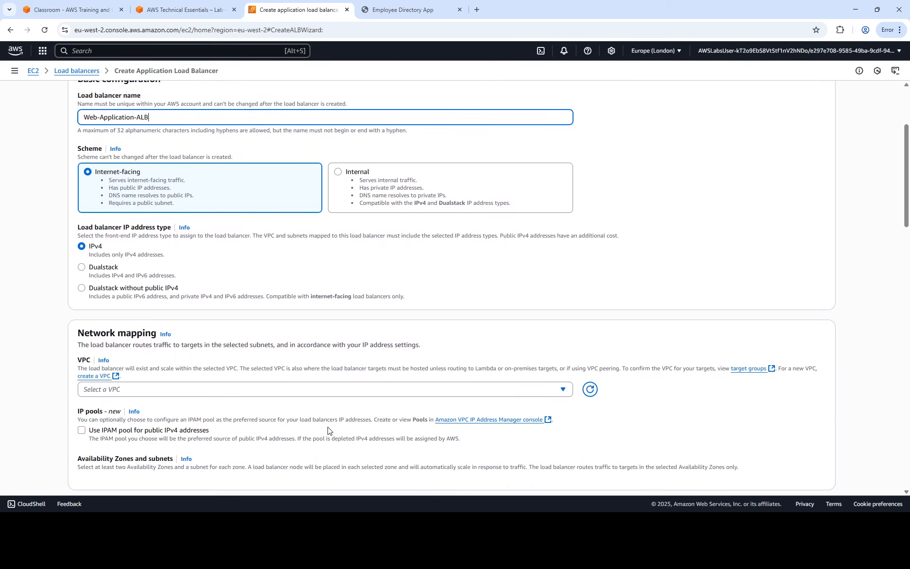
click(119, 297)
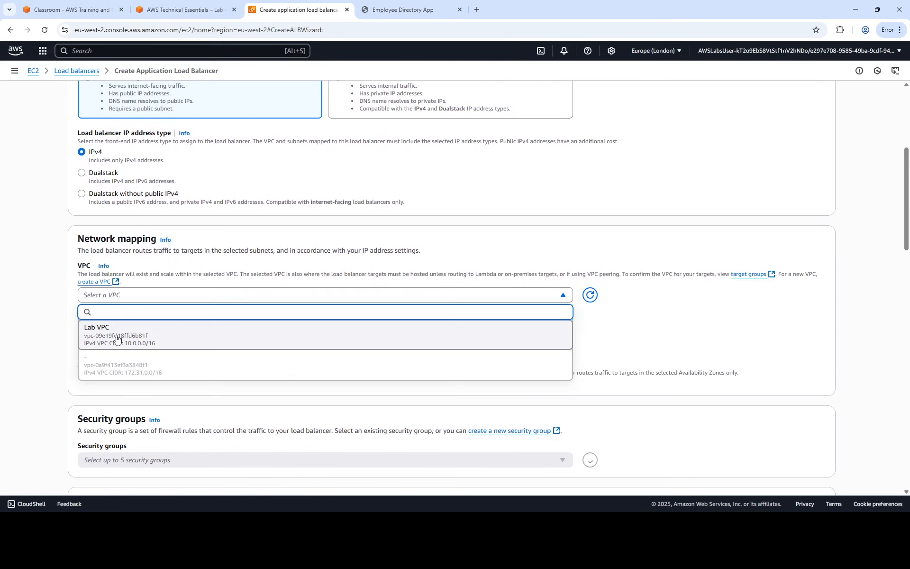
click(117, 334)
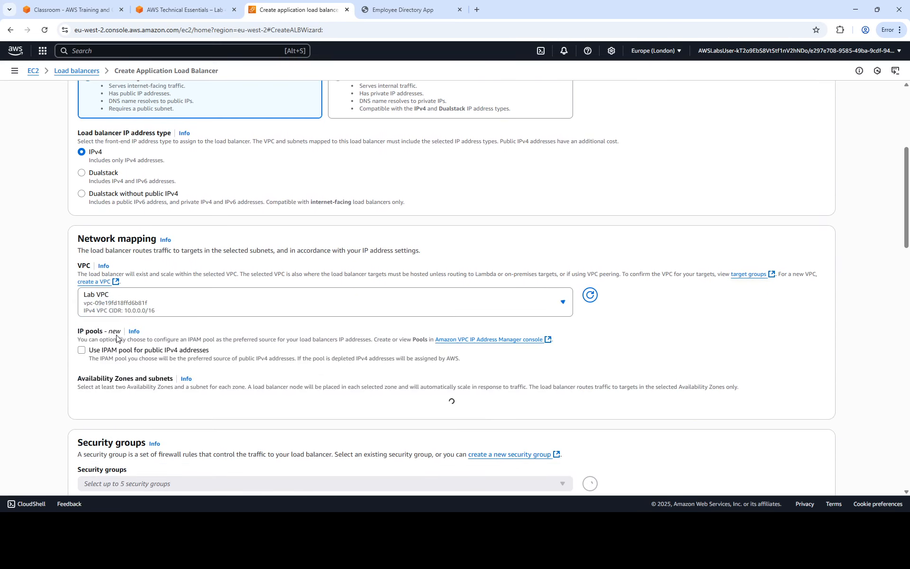
- Check the mapping instructions and enable both Availability Zones, eu-west-2a and eu-west-2b, for the load balancer
click(184, 11)
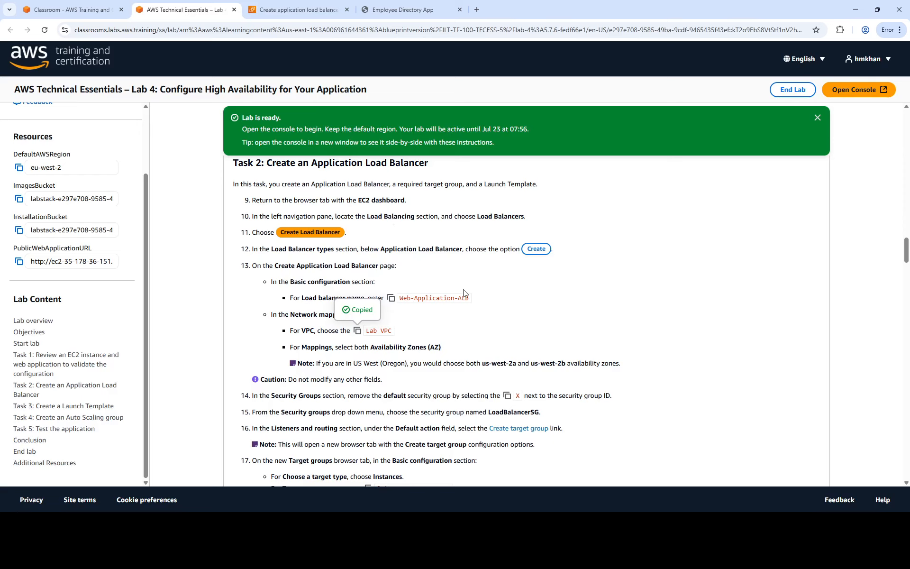
scroll(403, 303, down, 1)
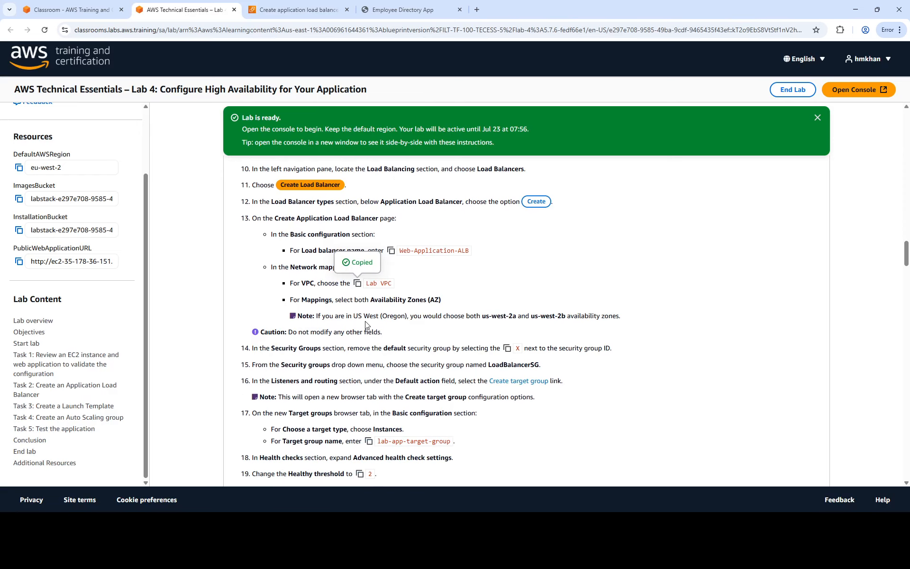
click(294, 8)
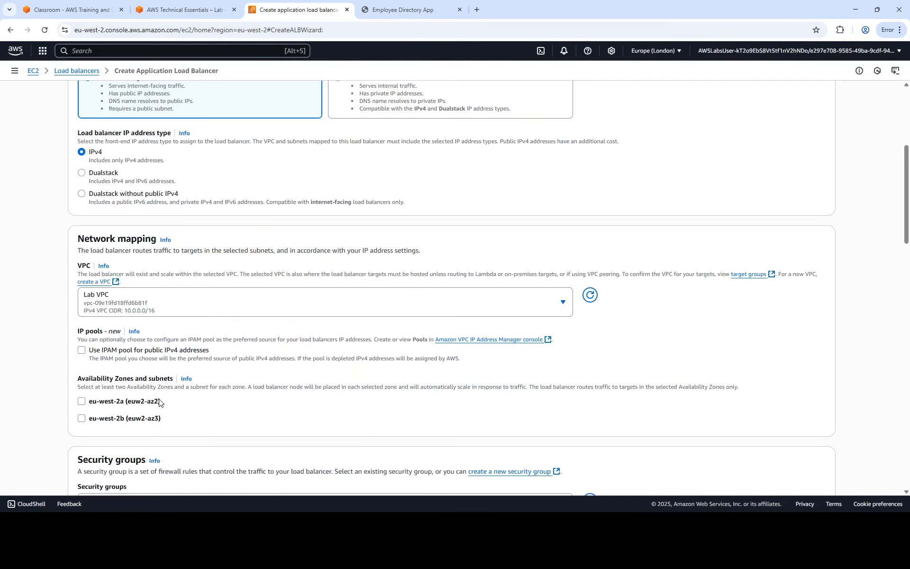
click(81, 403)
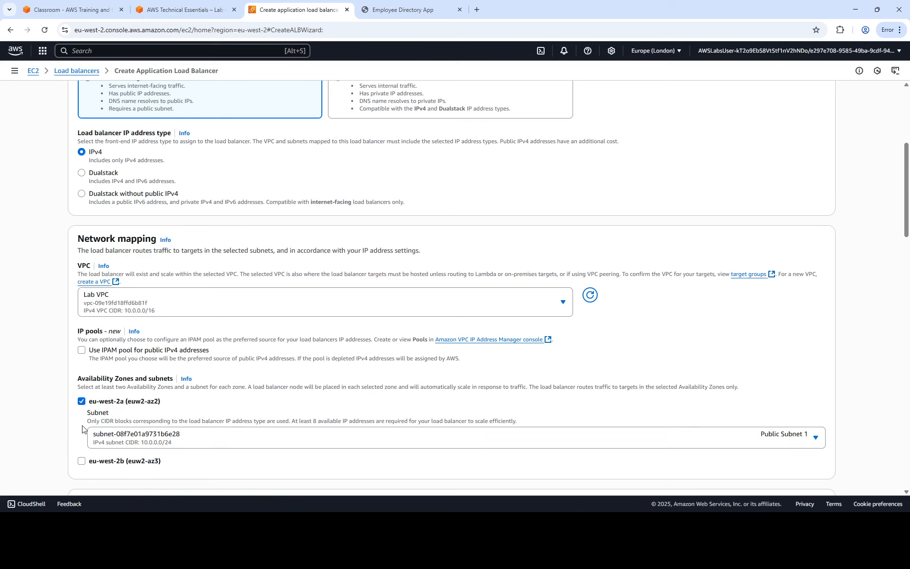
click(82, 462)
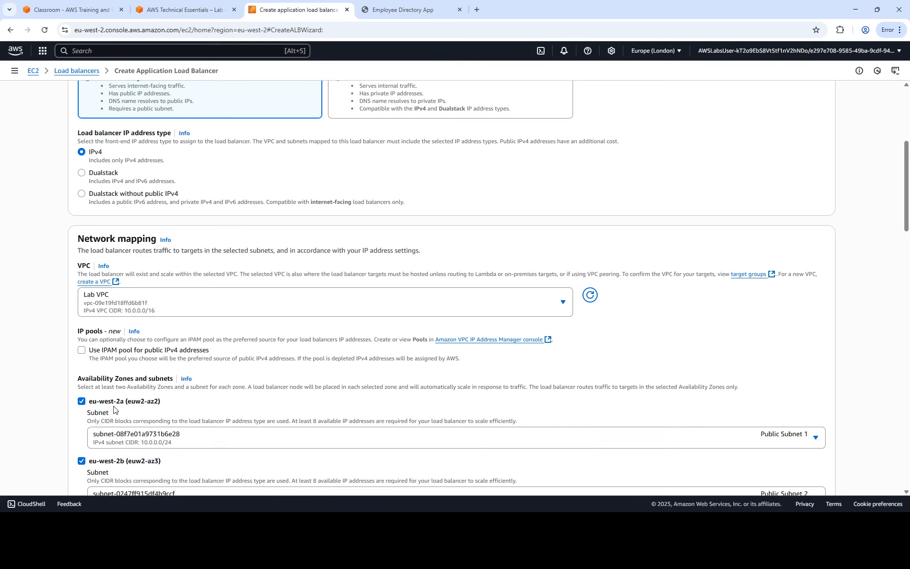
- Following lab steps 14 and 15, replace the load balancer's default security group with LoadBalancerSG
click(202, 9)
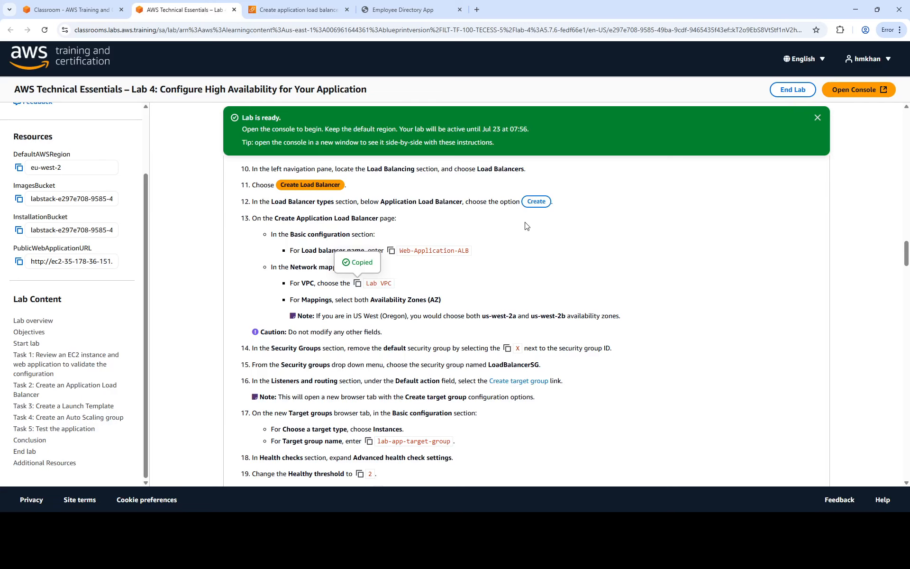
scroll(527, 228, down, 1)
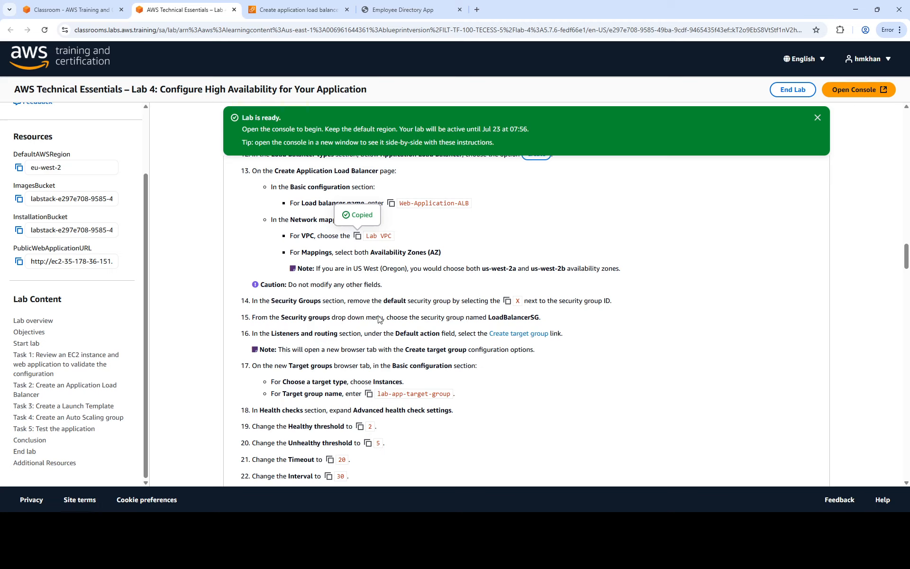
click(323, 10)
scroll(287, 248, down, 8)
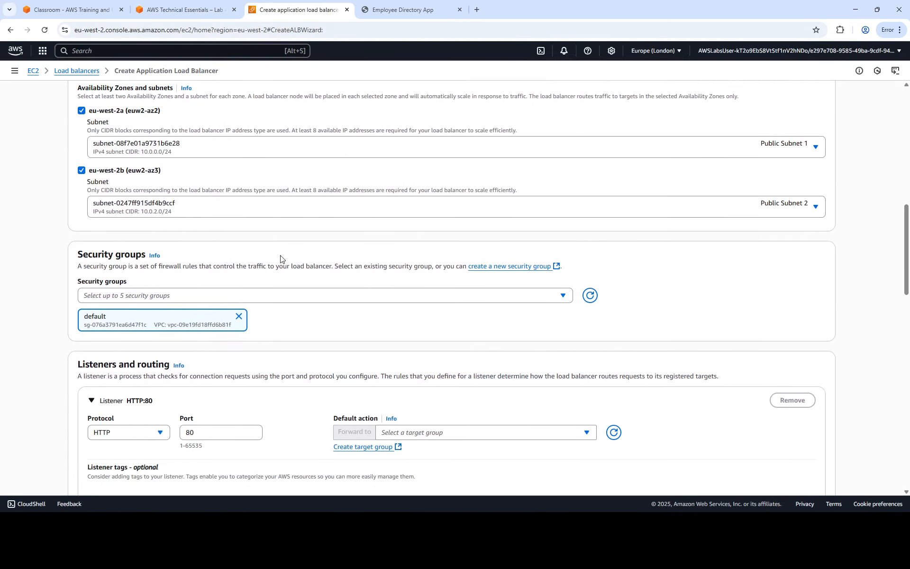
click(239, 229)
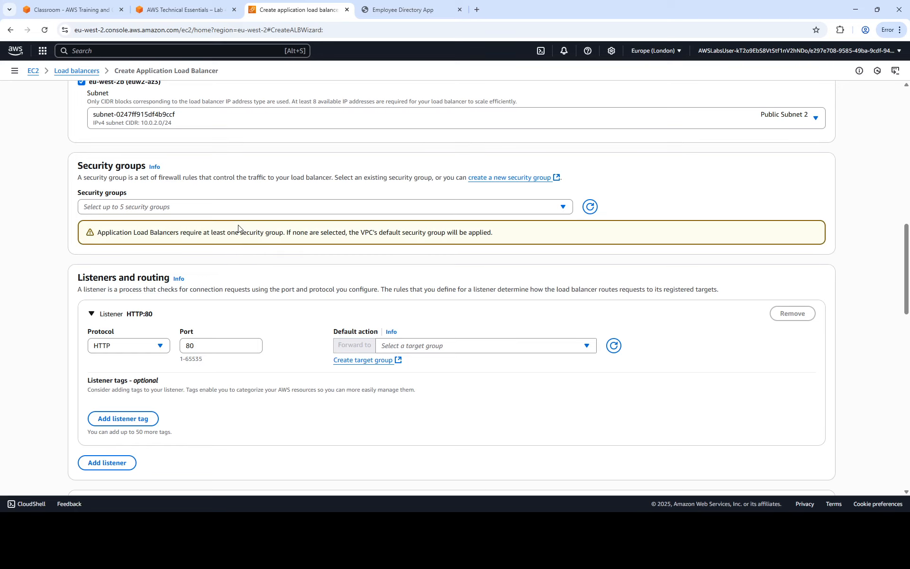
click(205, 209)
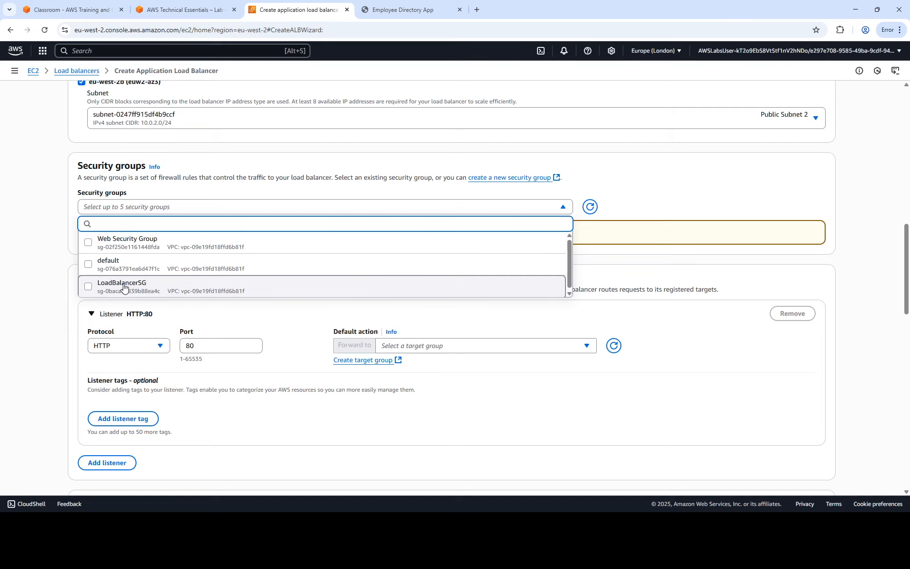
click(170, 289)
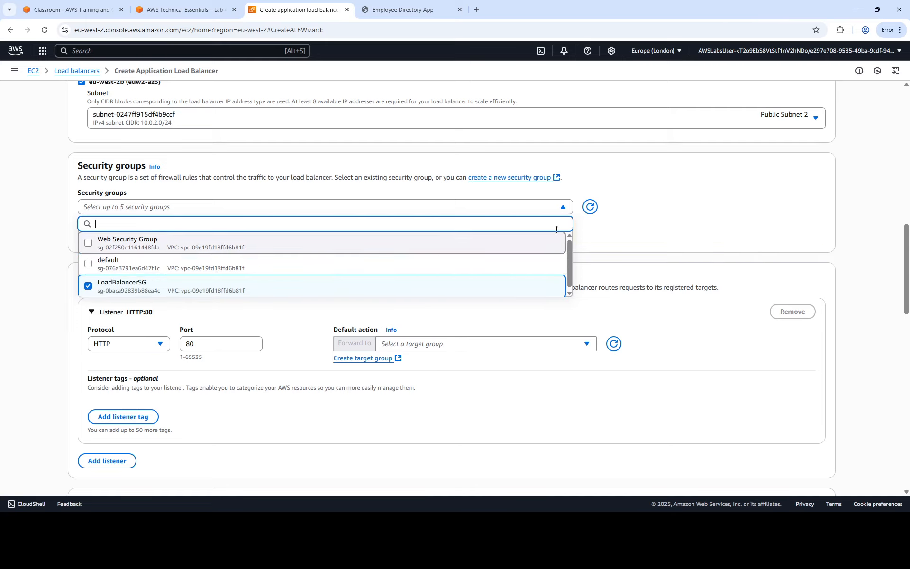
click(604, 239)
- Check lab step 16 and start creating a target group from the HTTP:80 listener's default action
click(187, 10)
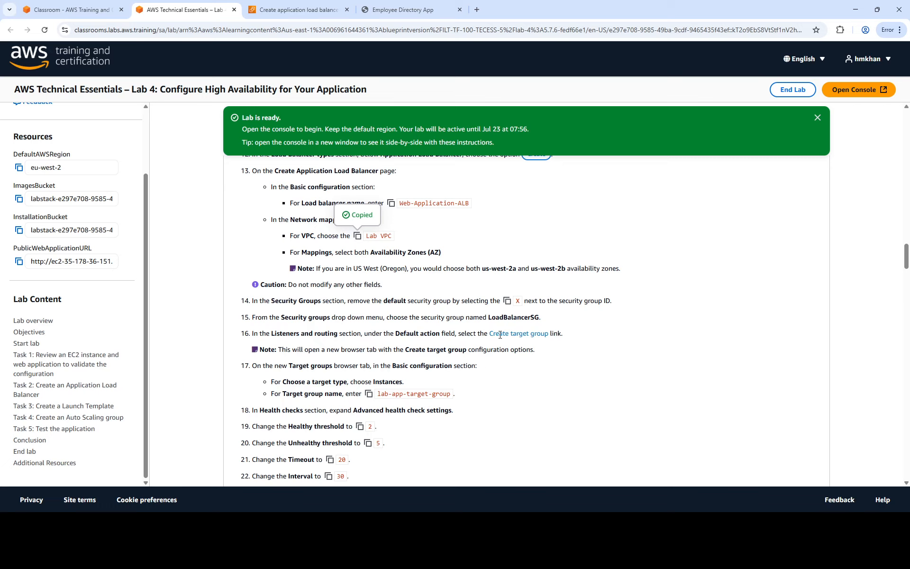
click(275, 7)
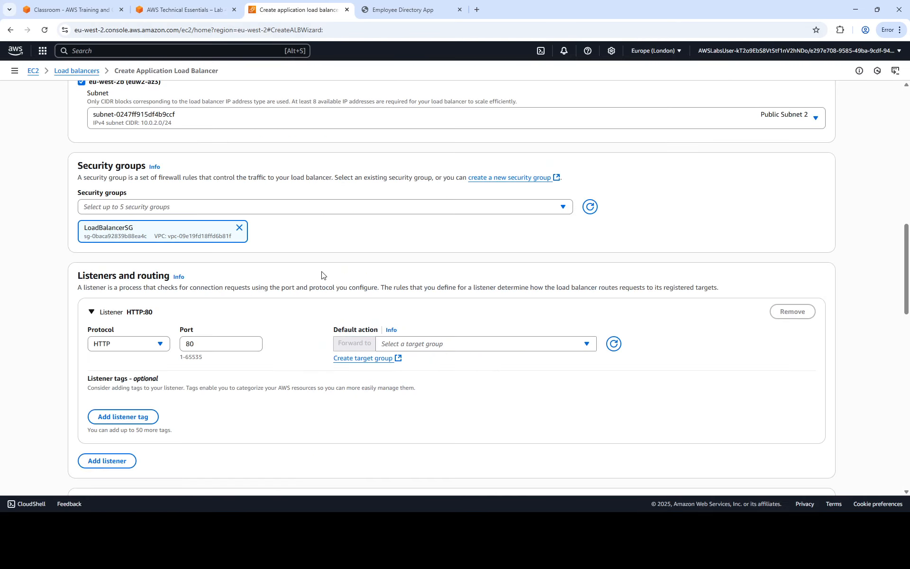
scroll(278, 283, down, 2)
scroll(277, 283, down, 5)
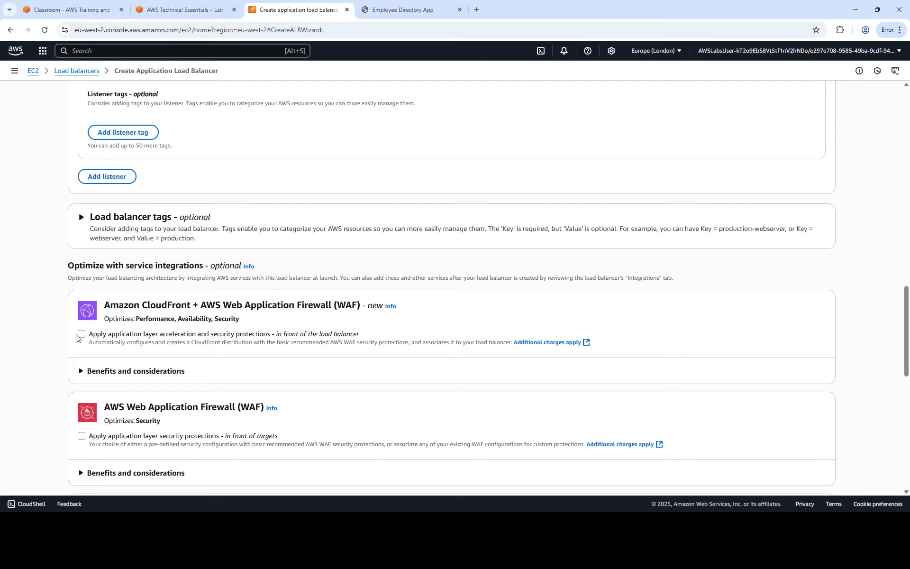
click(192, 7)
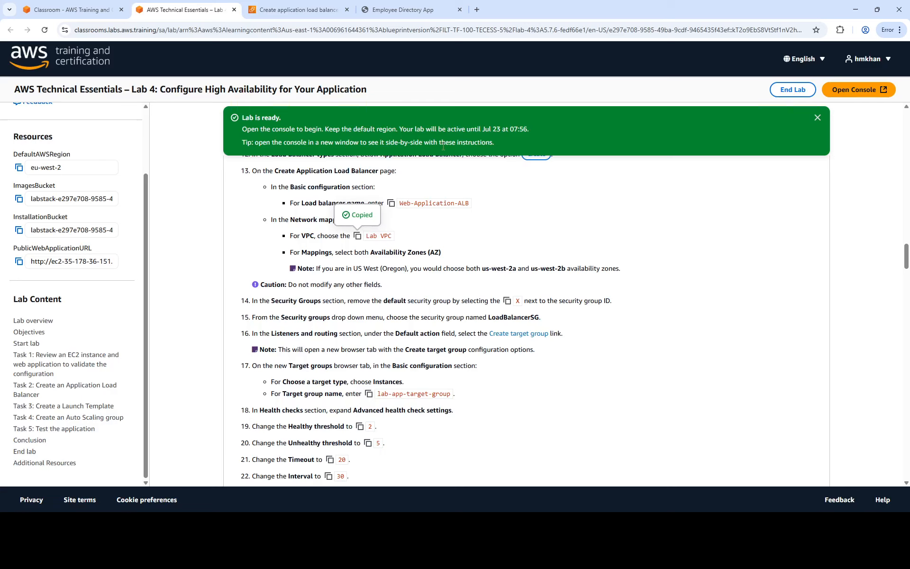
click(302, 11)
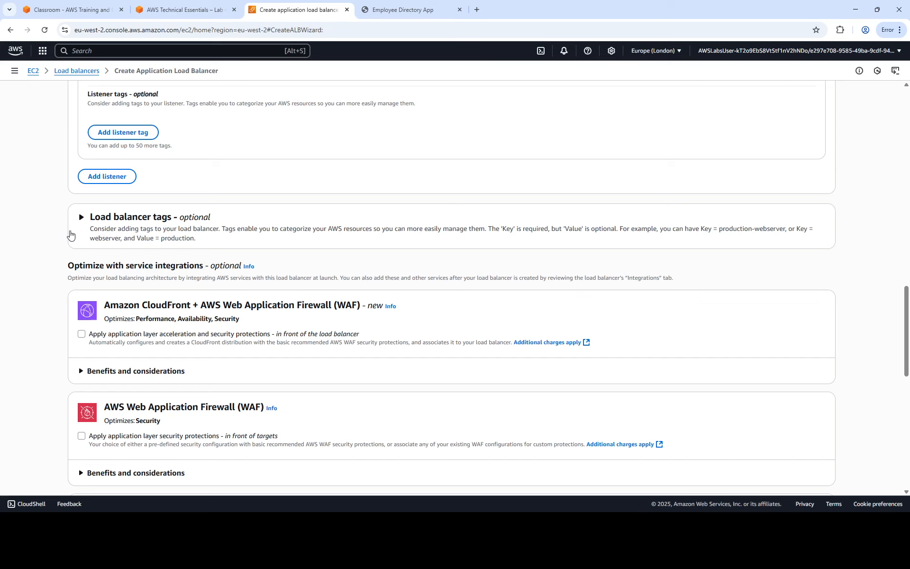
scroll(70, 234, up, 1)
scroll(71, 234, up, 1)
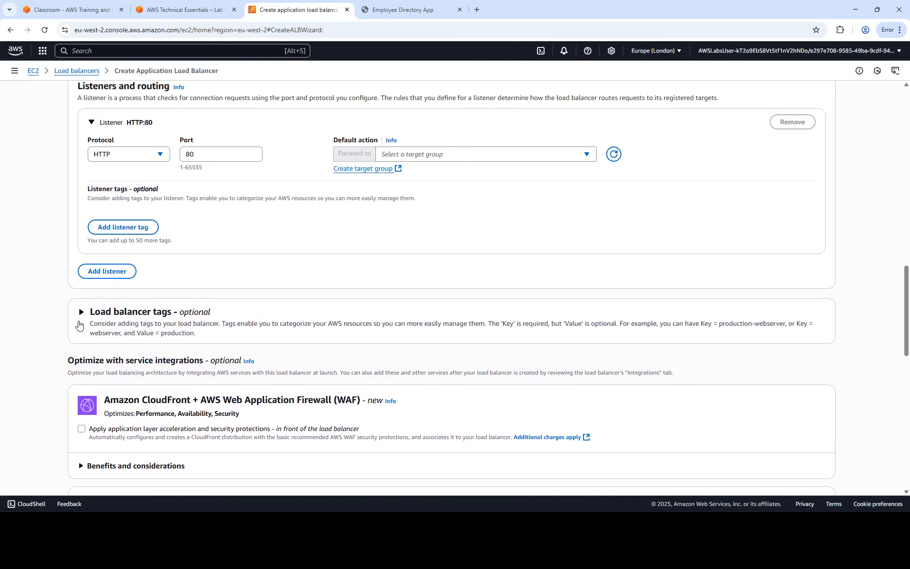
scroll(403, 225, up, 1)
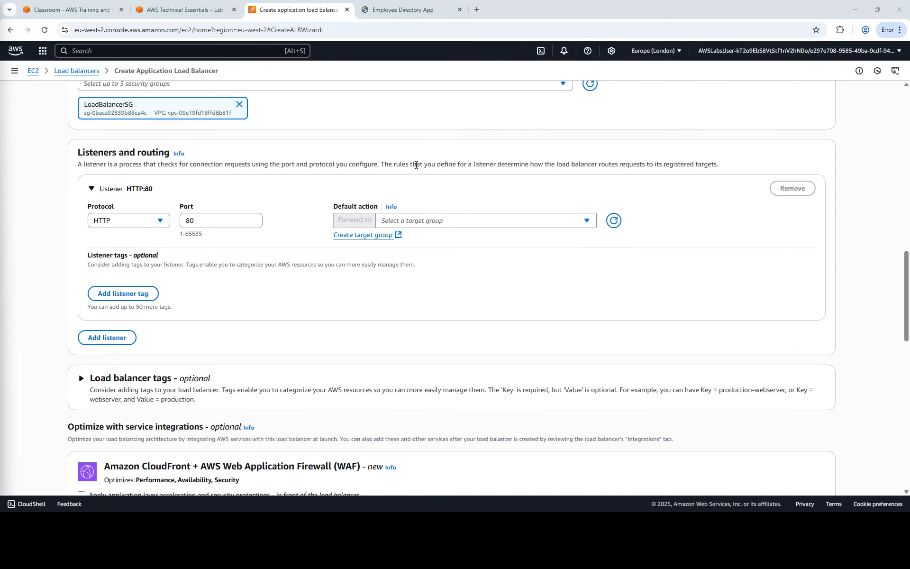
click(185, 9)
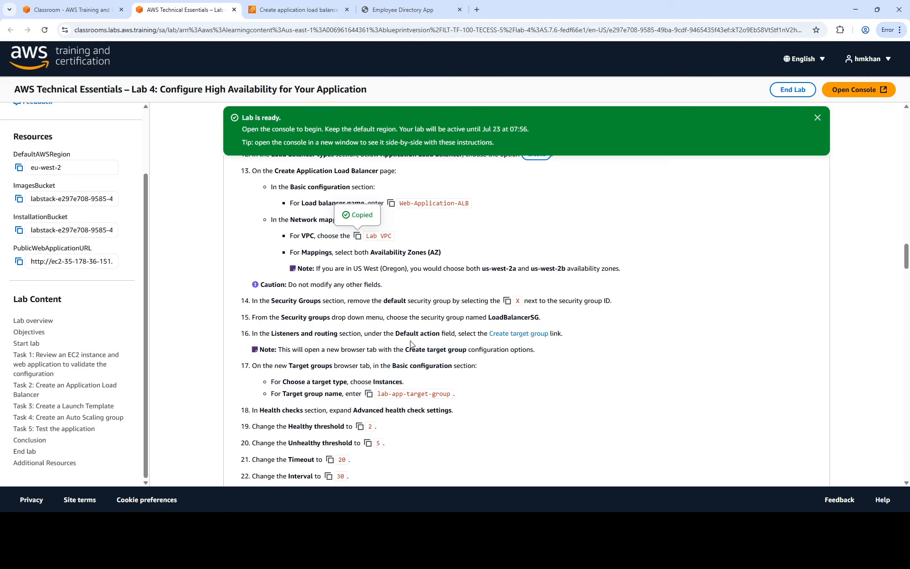
click(299, 9)
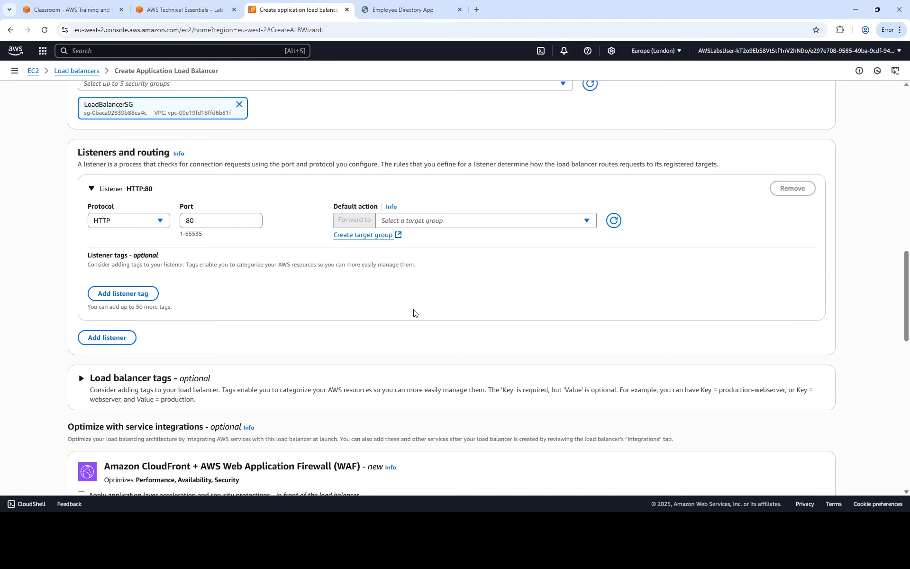
click(375, 235)
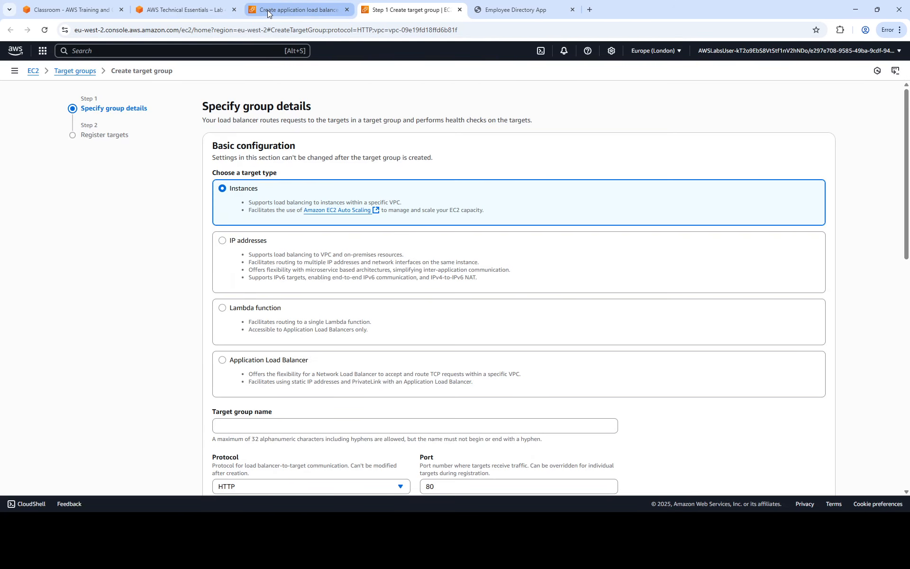
- Copy the target group name from the lab instructions and name the new target group lab-app-target-group
click(185, 10)
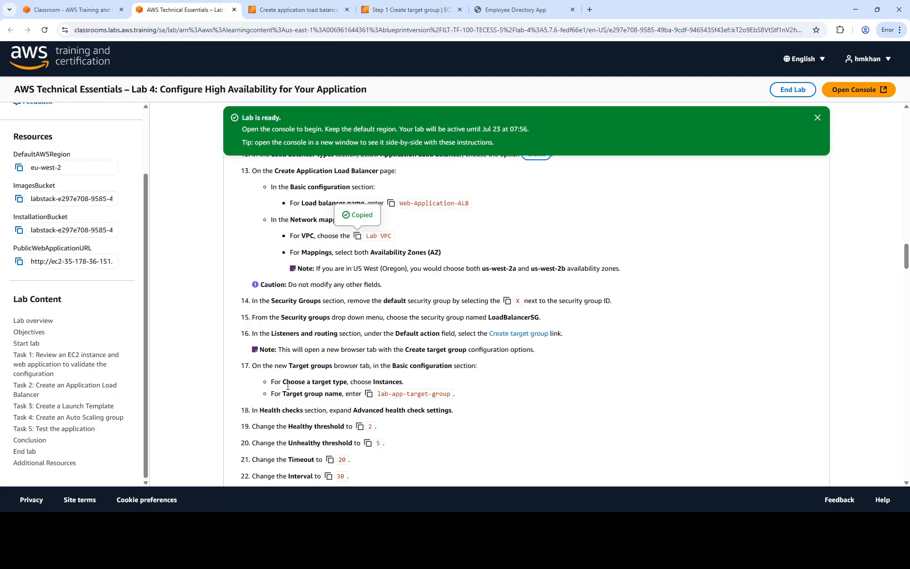
click(369, 394)
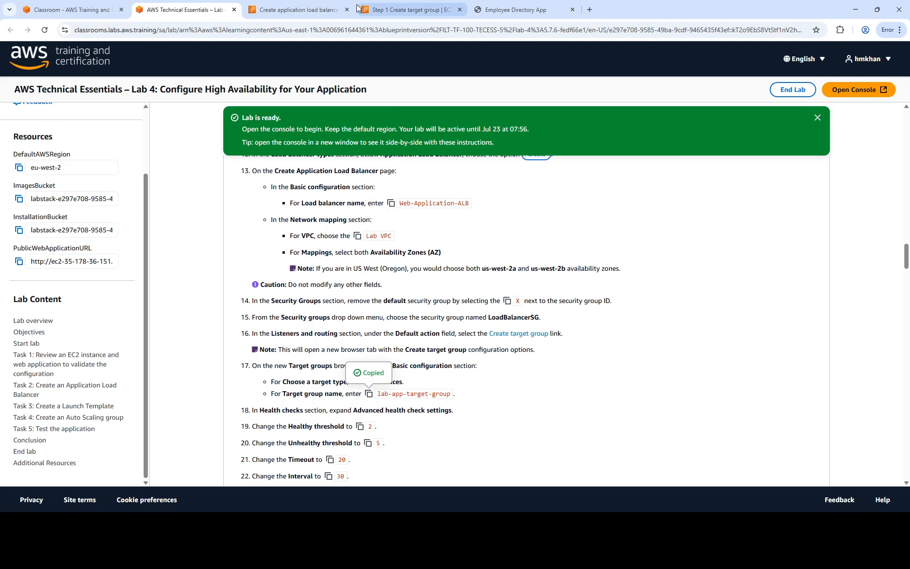
click(280, 9)
click(368, 2)
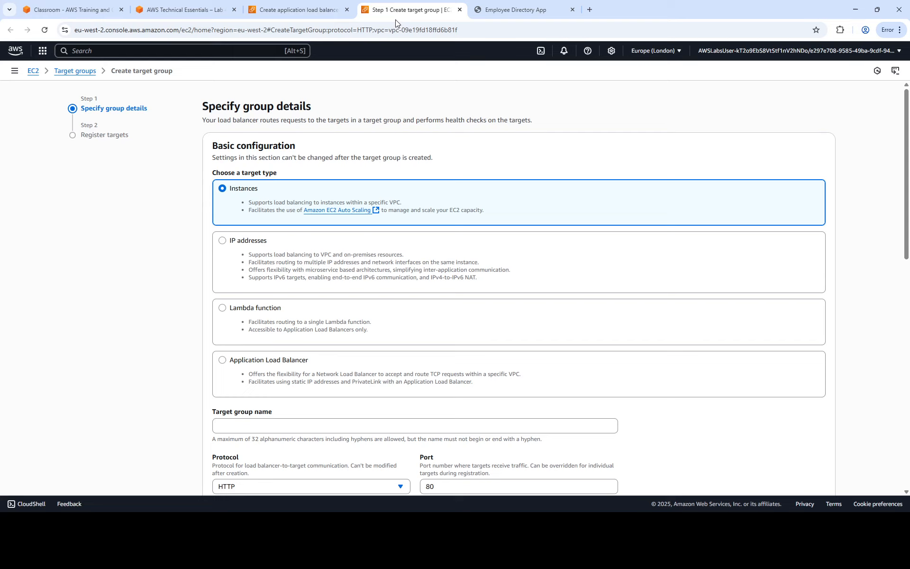
scroll(385, 241, down, 3)
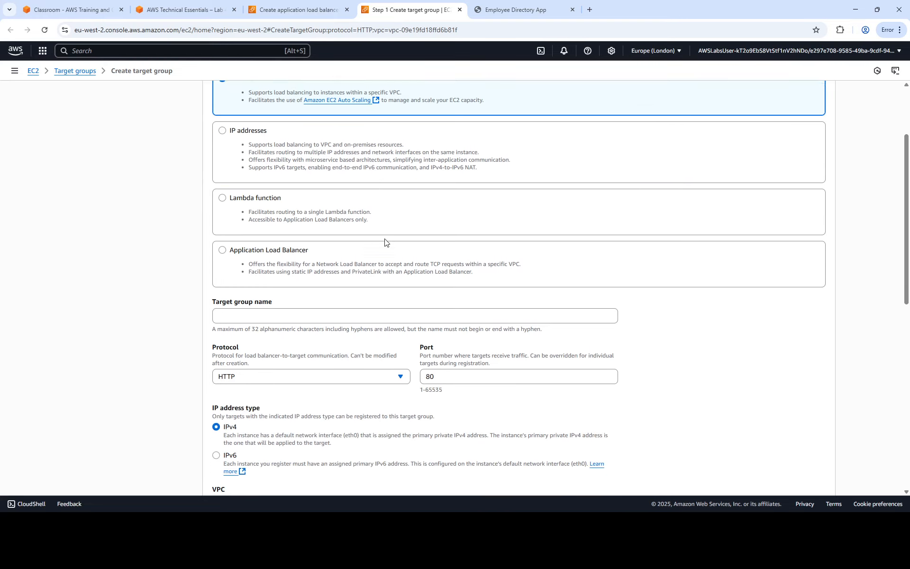
click(268, 282)
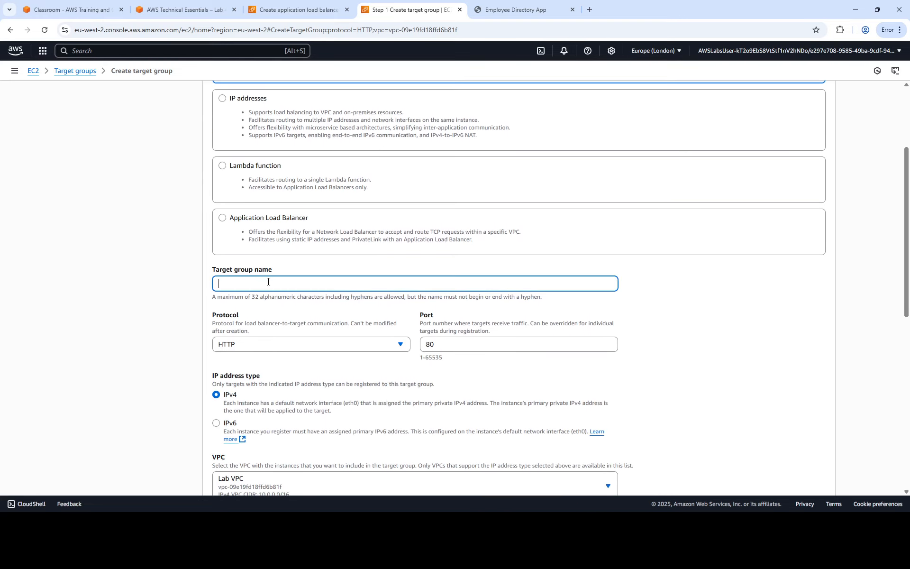
key(ctrl+v)
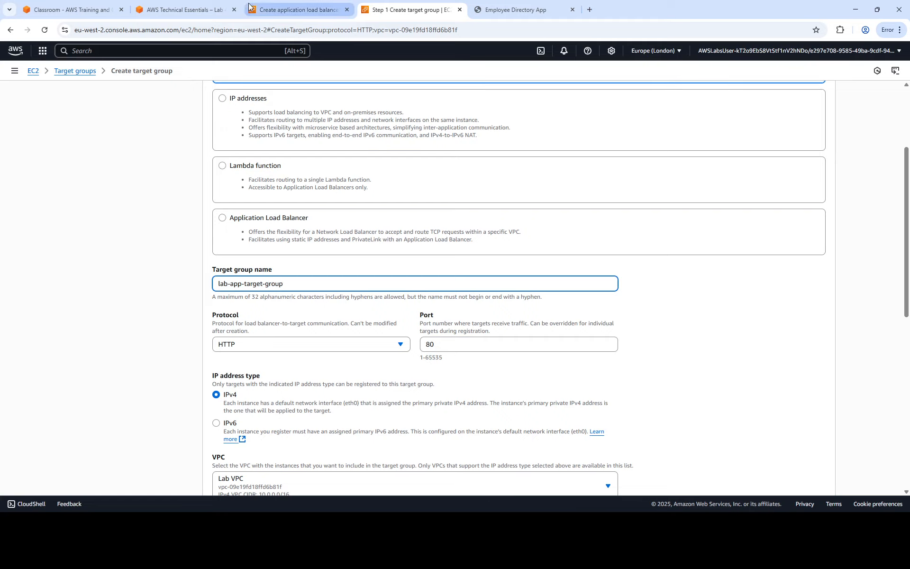
- Check lab step 18 and expand the advanced health check settings of the target group
click(203, 9)
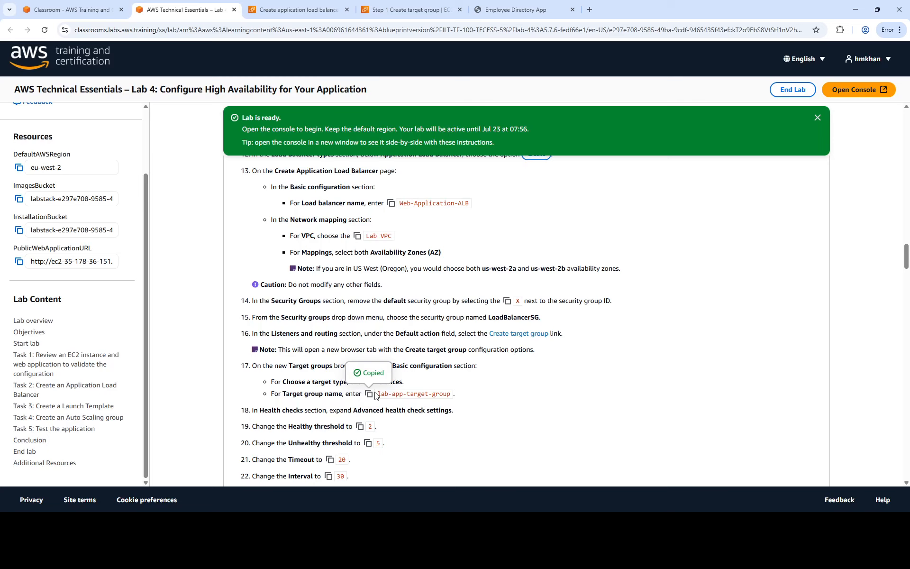
scroll(501, 305, down, 2)
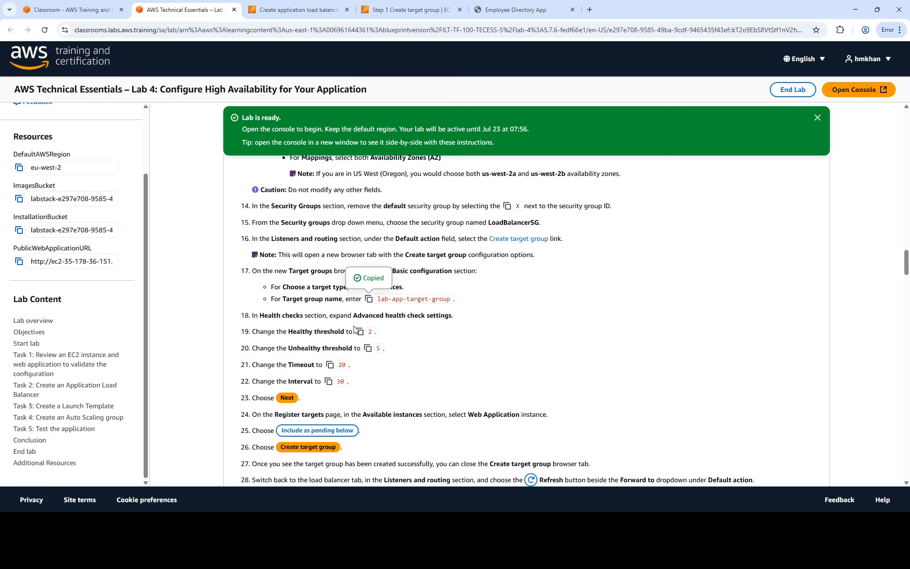
click(405, 9)
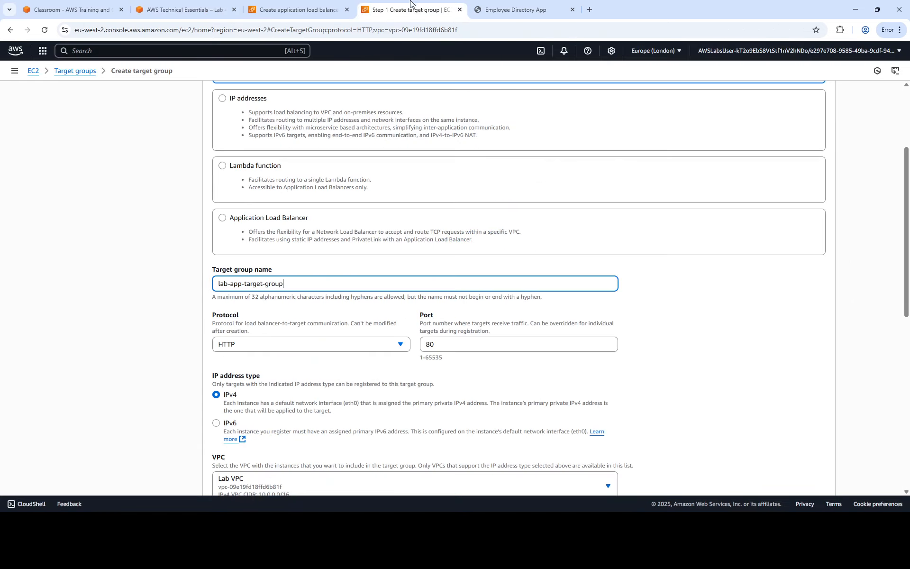
scroll(342, 249, down, 4)
scroll(343, 249, up, 5)
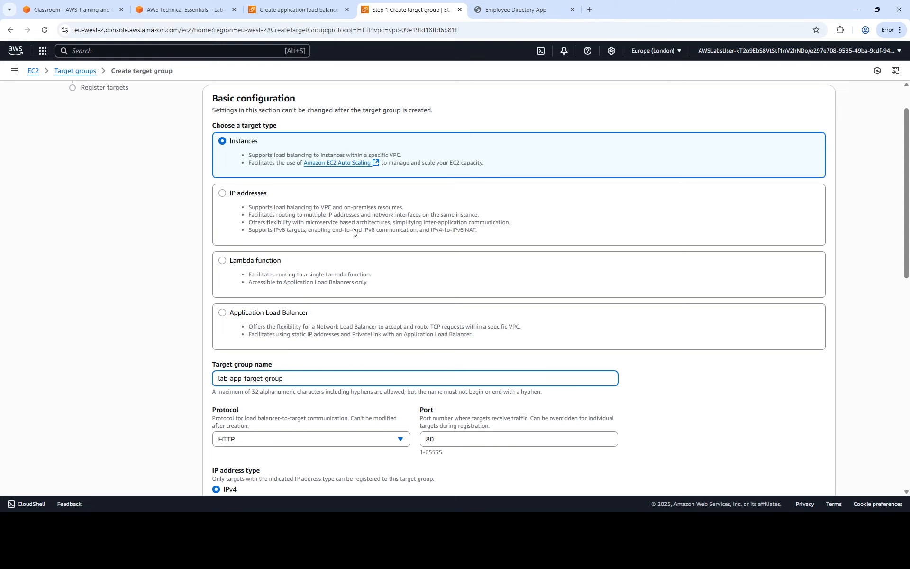
scroll(355, 235, down, 5)
scroll(355, 234, down, 5)
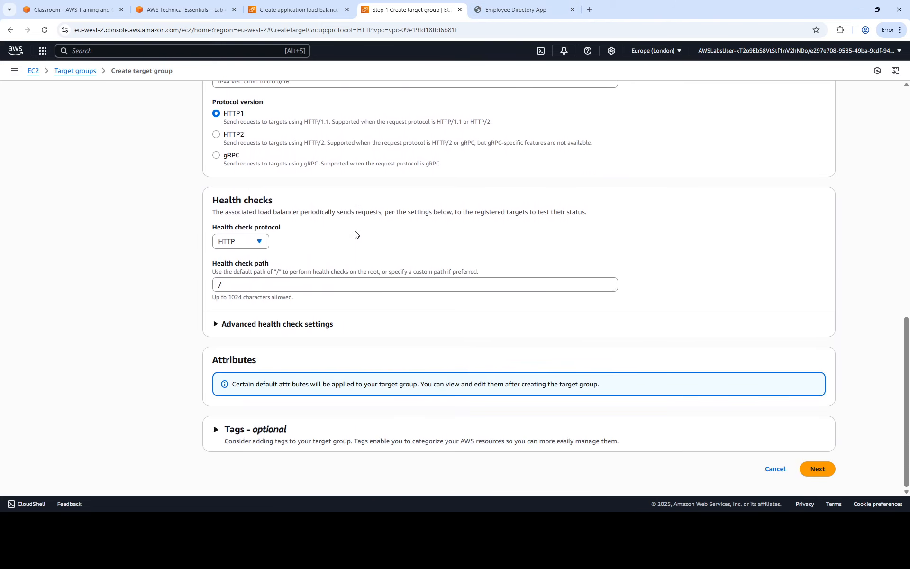
click(215, 325)
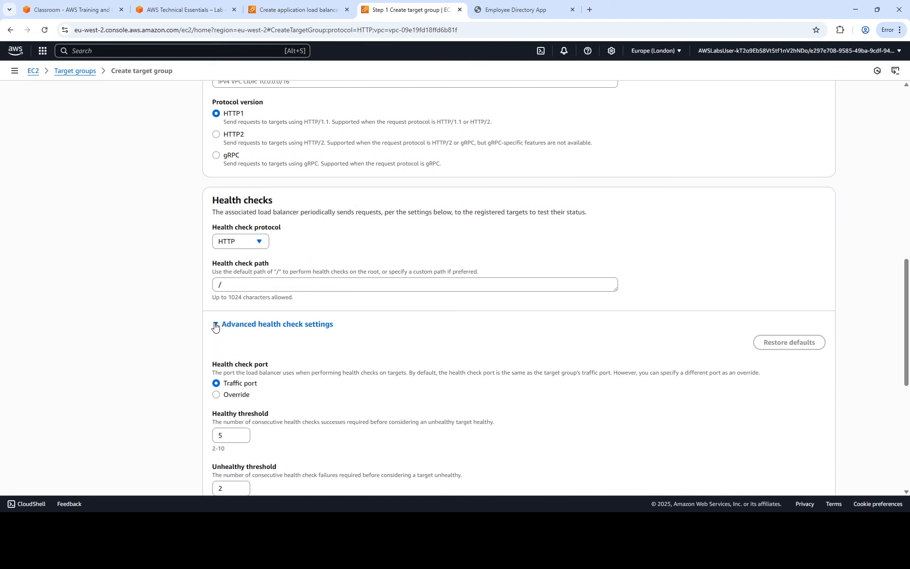
scroll(445, 283, down, 1)
scroll(444, 283, down, 2)
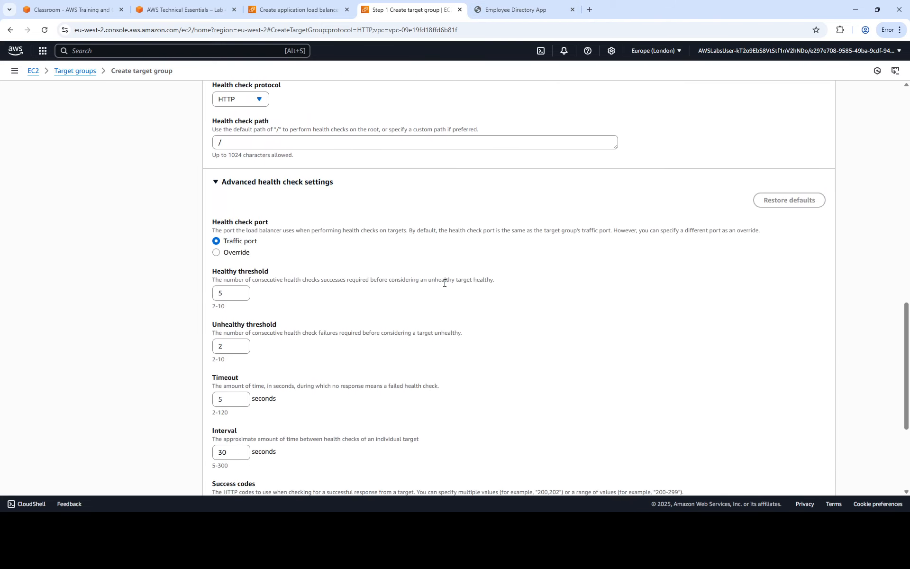
- Following lab step 19, set the target group's healthy threshold to 2
click(190, 12)
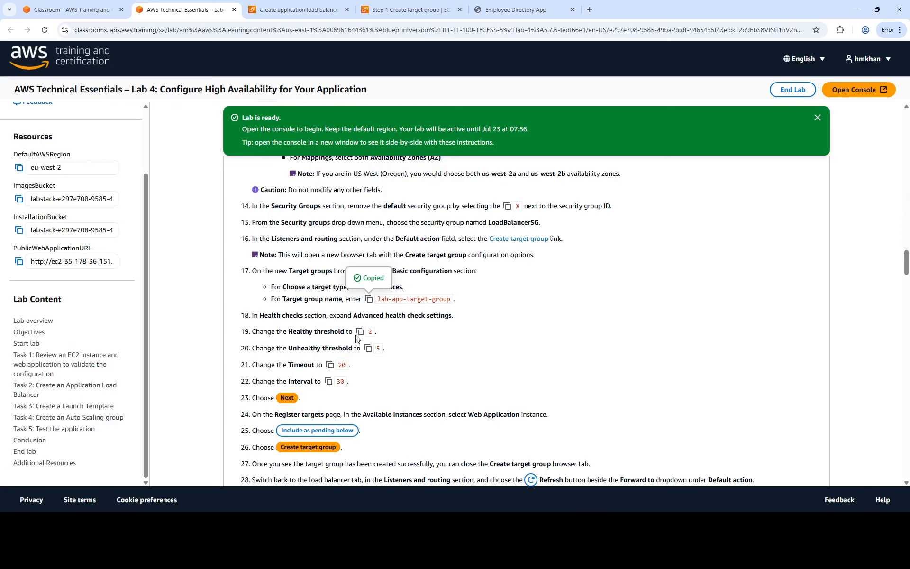
click(315, 9)
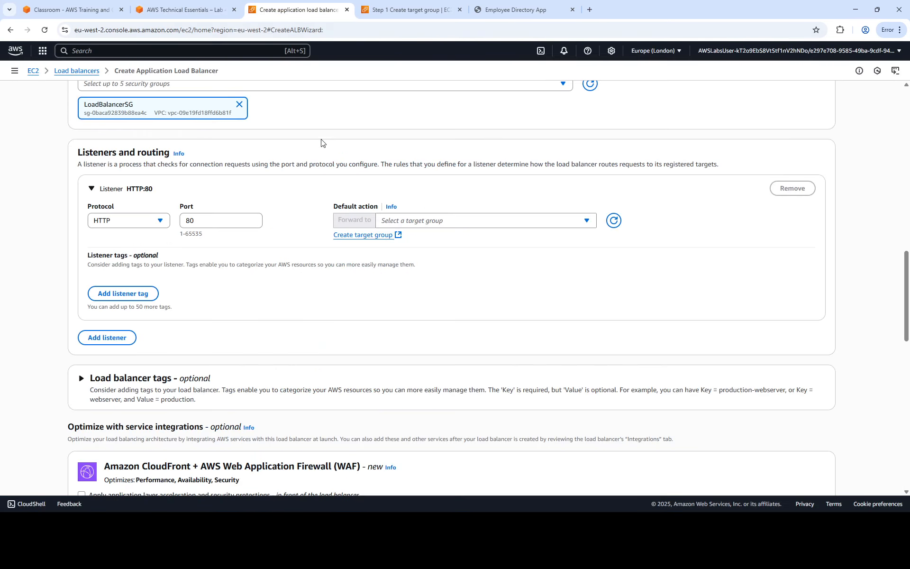
click(408, 10)
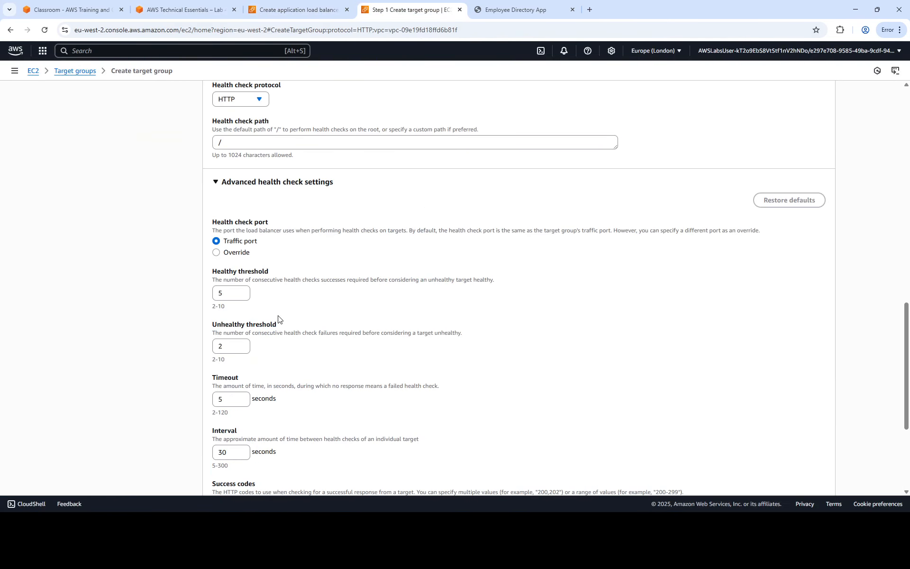
click(232, 292)
double_click(241, 296)
- Following lab steps 20 and 21, set the unhealthy threshold to 5 and the health check timeout to 20 seconds
click(228, 6)
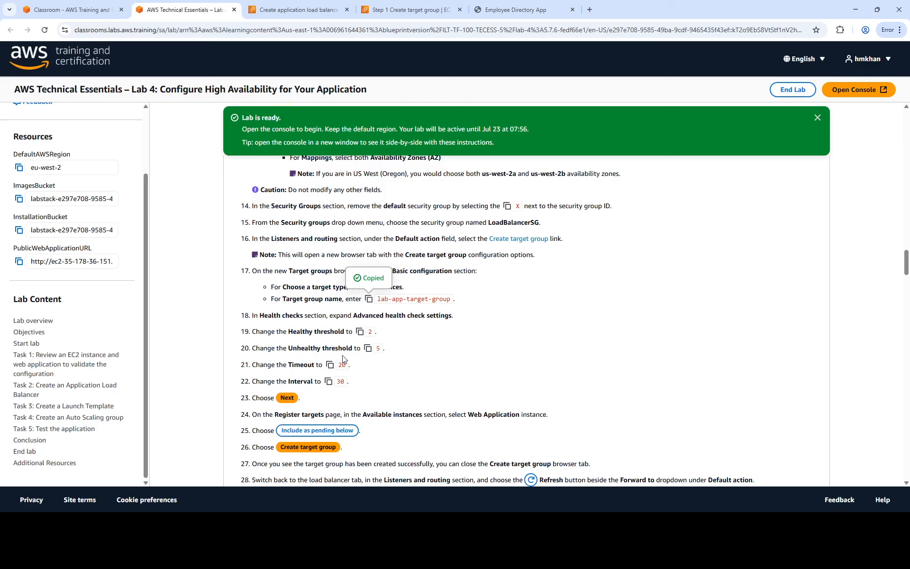
click(404, 10)
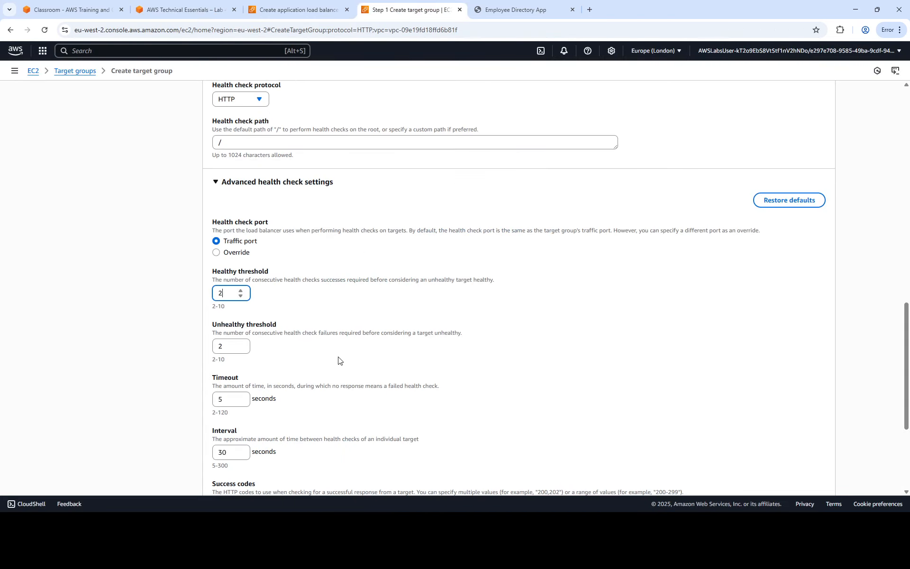
click(240, 344)
click(203, 9)
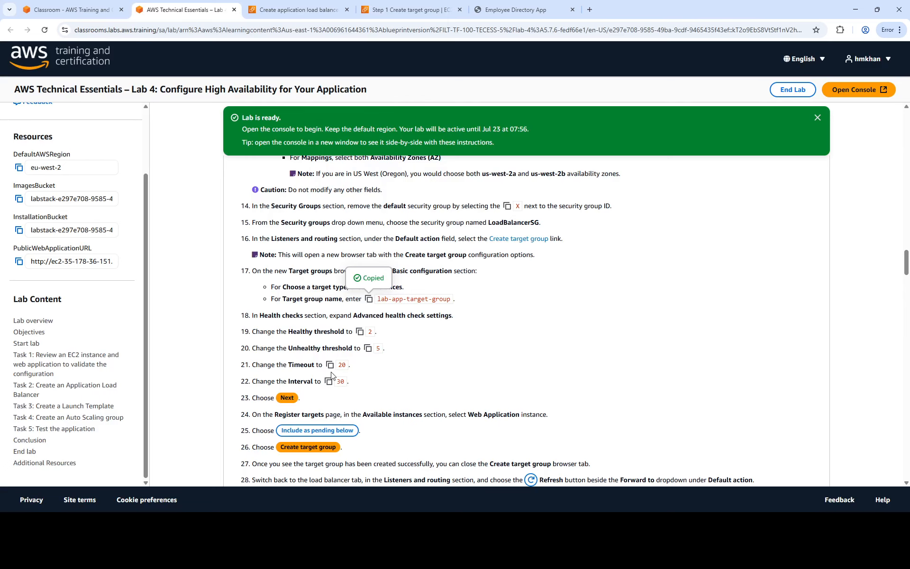
click(403, 8)
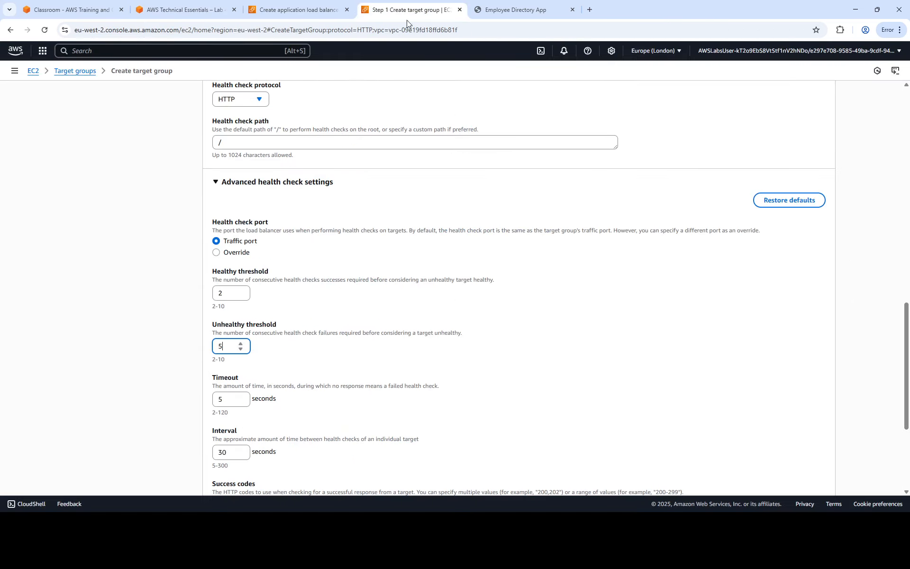
click(241, 398)
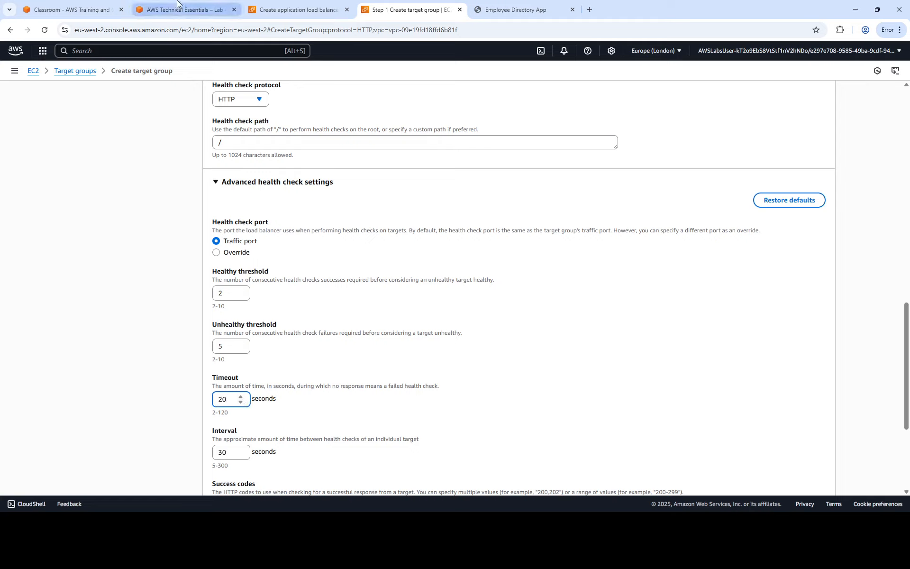
- Compare the health check interval with lab step 22 and review the remaining target group settings
click(201, 13)
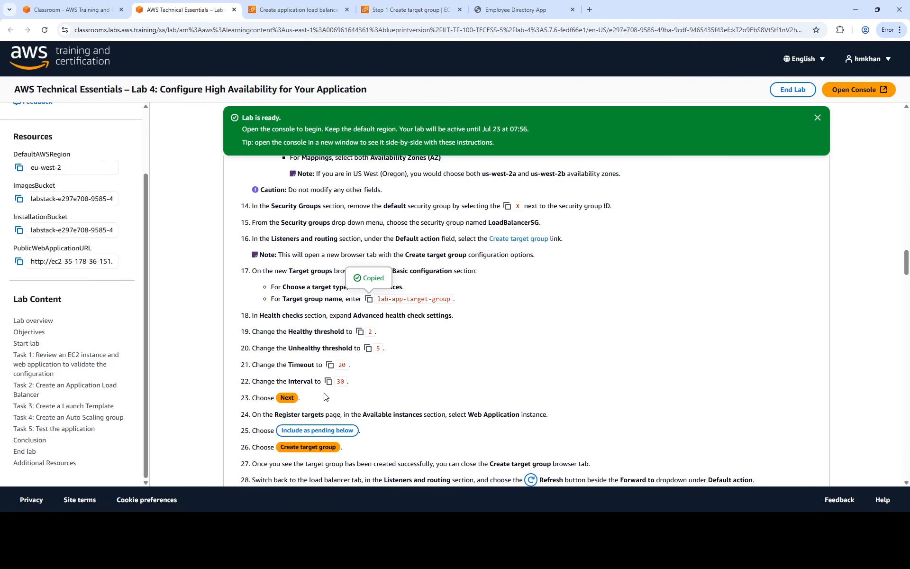
click(407, 9)
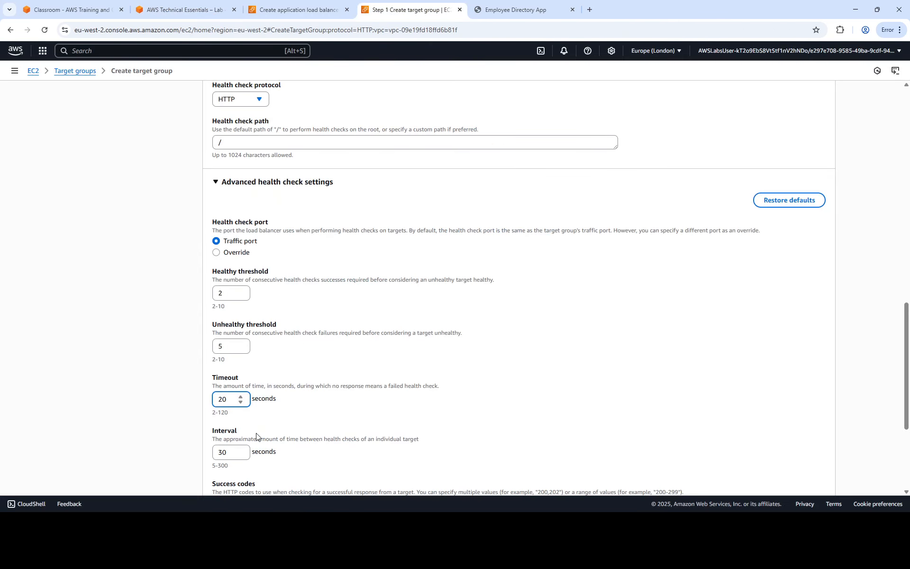
scroll(294, 386, down, 3)
click(230, 7)
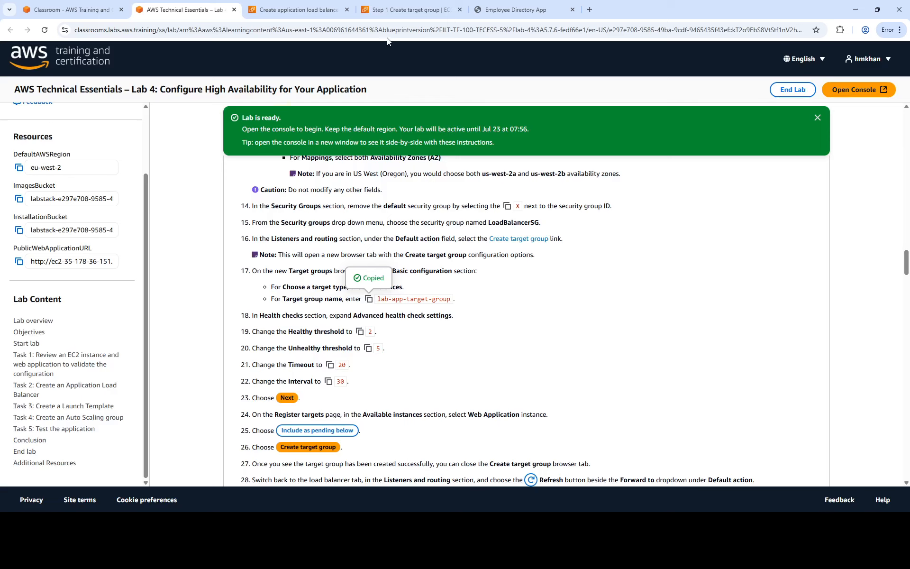
click(412, 8)
scroll(613, 288, down, 2)
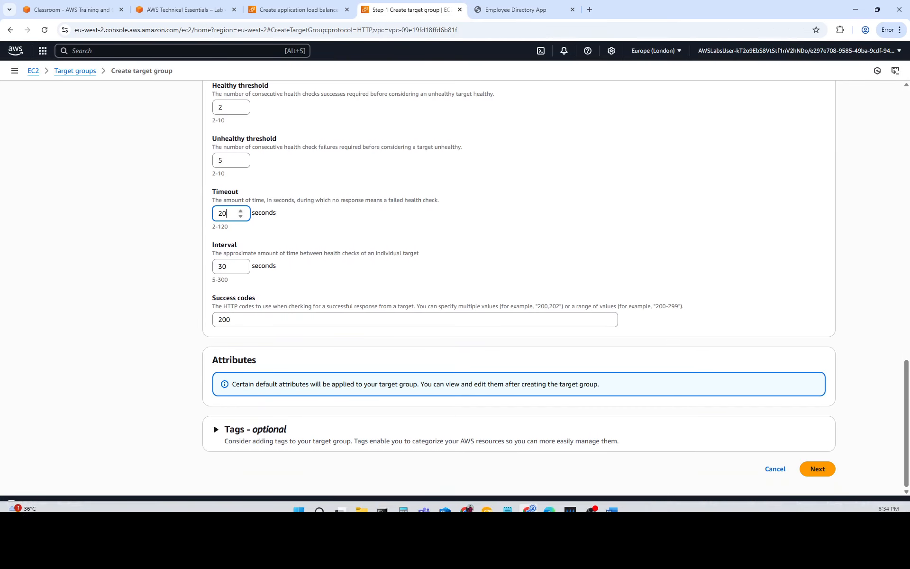
- Proceed to target registration and, following lab steps 24 and 25, include the Web Application instance as a pending target on port 80
click(811, 474)
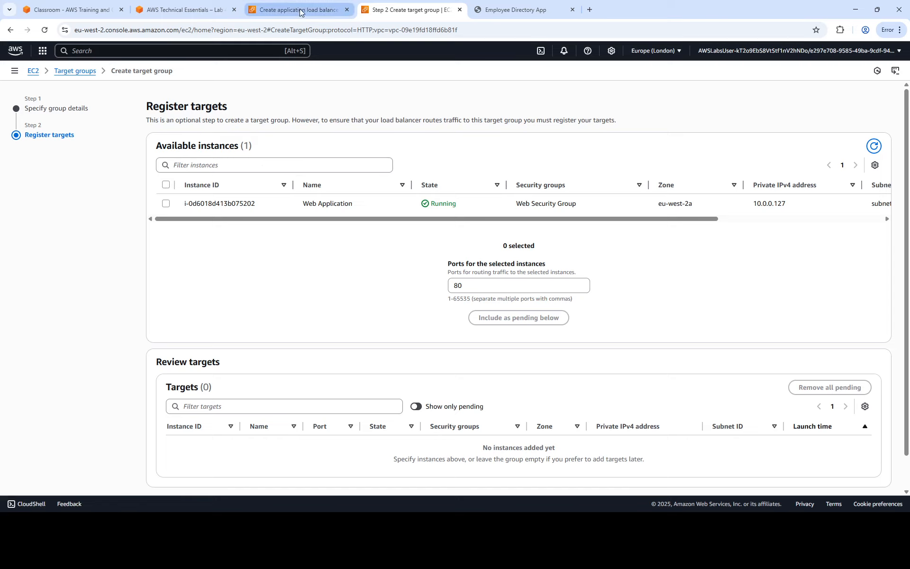
click(204, 10)
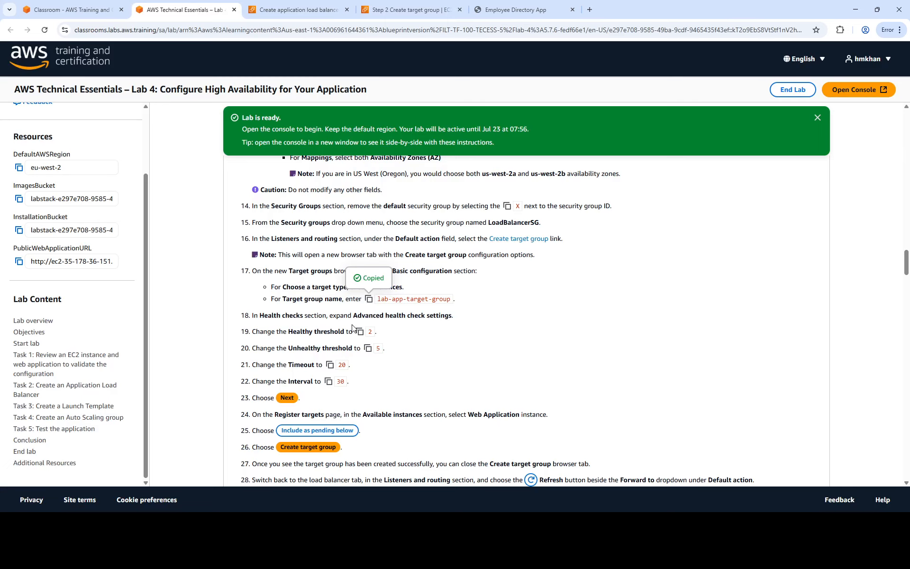
scroll(329, 359, down, 4)
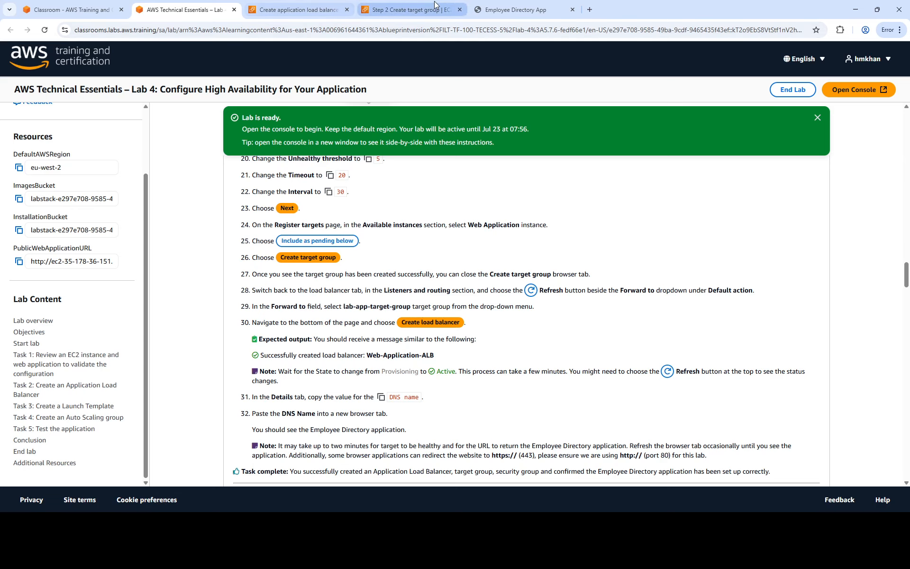
click(408, 9)
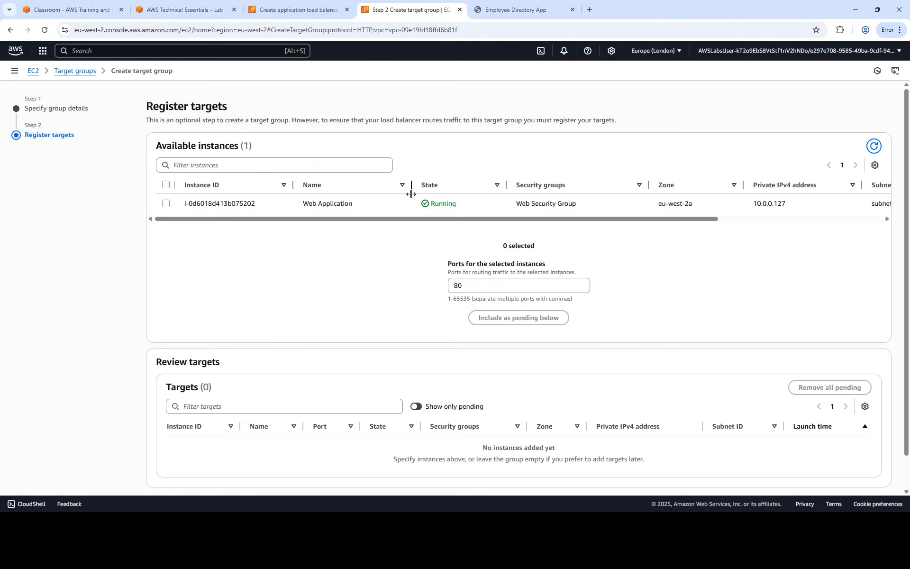
click(166, 204)
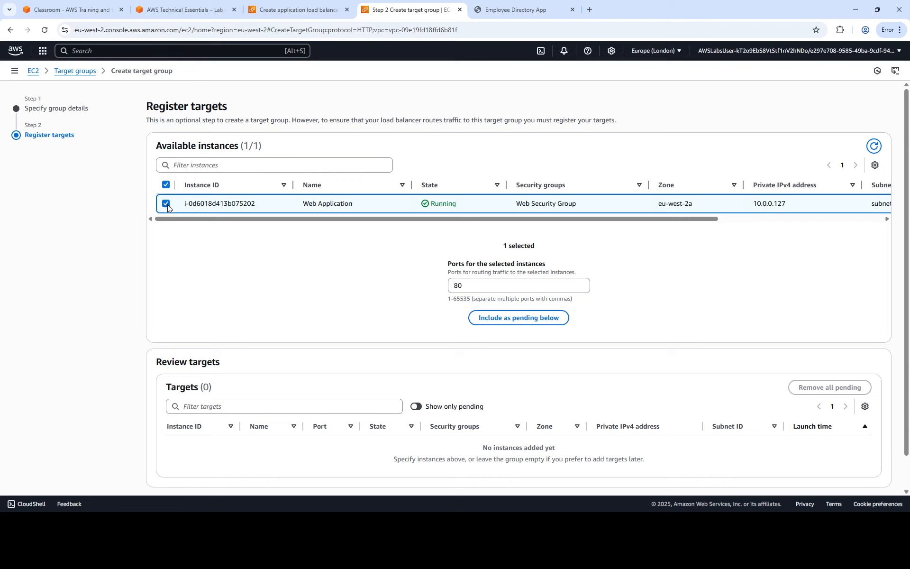
click(178, 9)
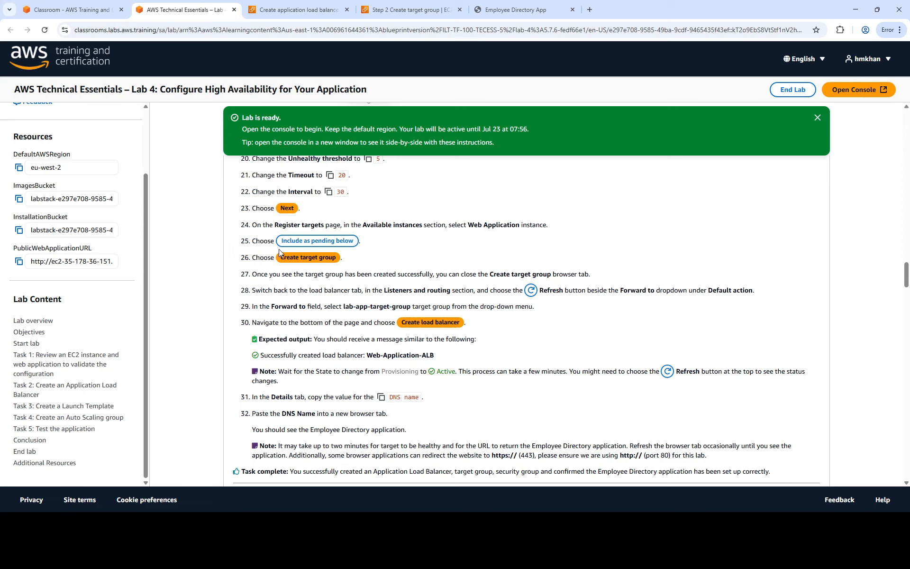
click(393, 8)
click(531, 319)
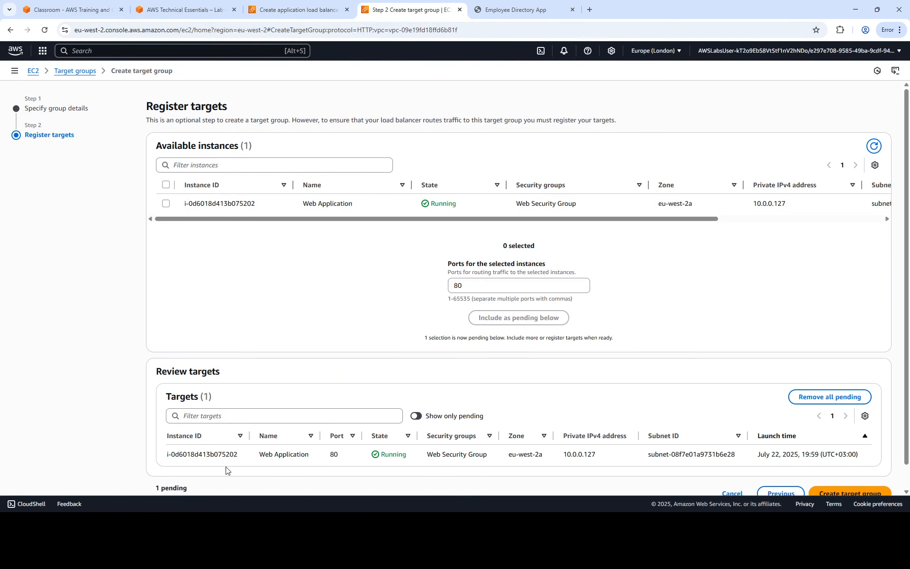
- Check lab step 26 and create the target group with the pending Web Application target
click(204, 10)
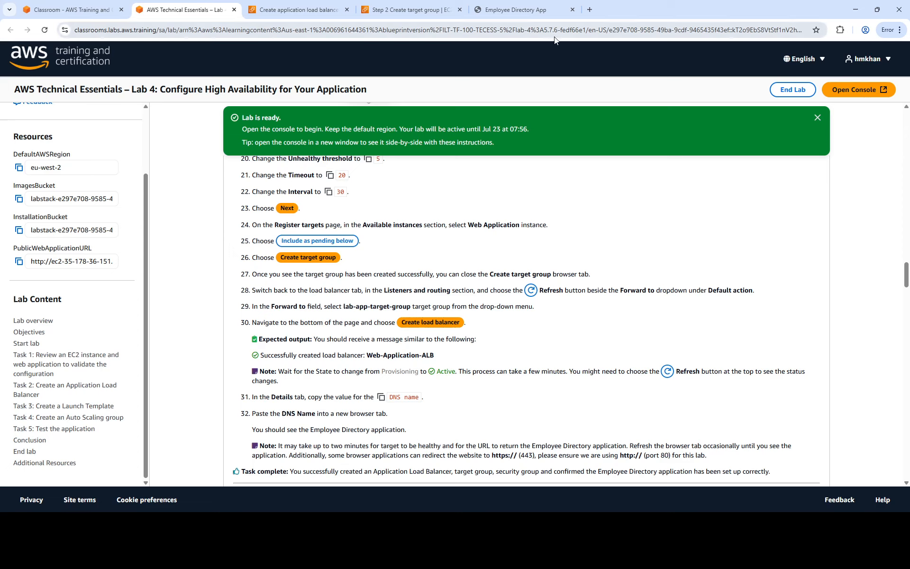
click(402, 11)
scroll(827, 298, down, 1)
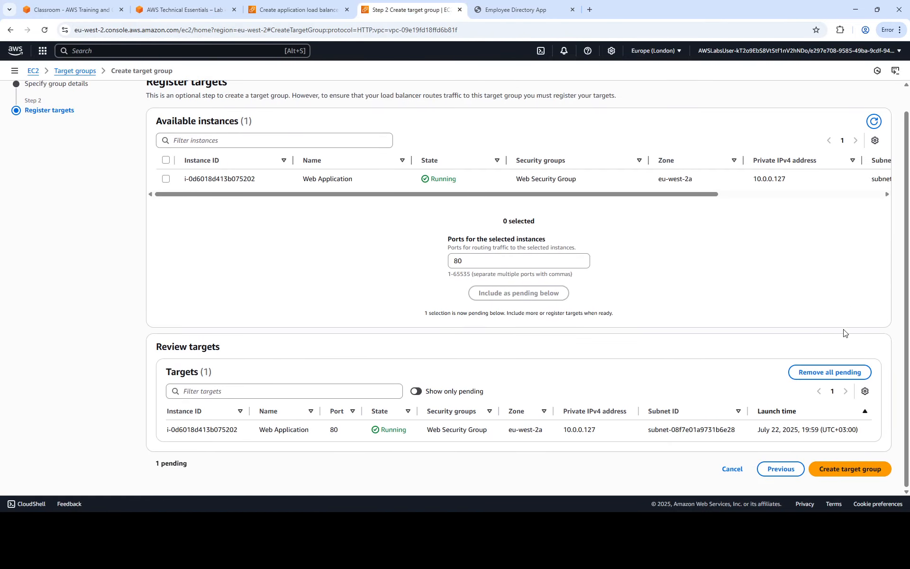
click(855, 472)
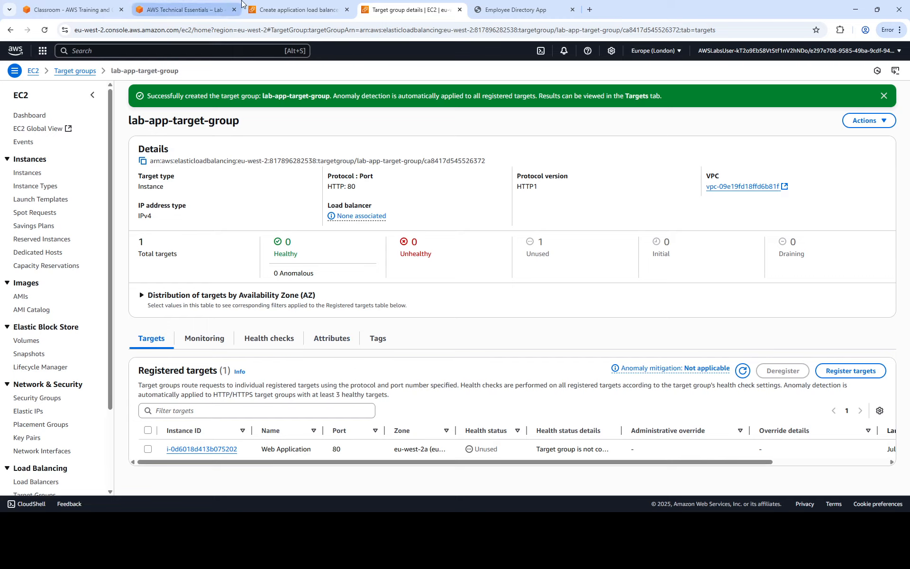
- Check lab step 27 and close the browser tab of the finished target group
click(188, 7)
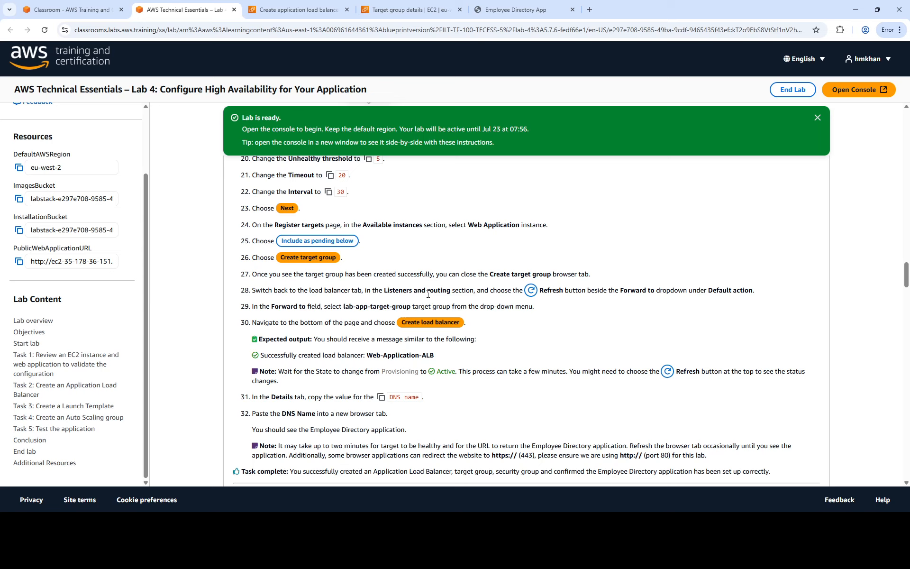
click(424, 9)
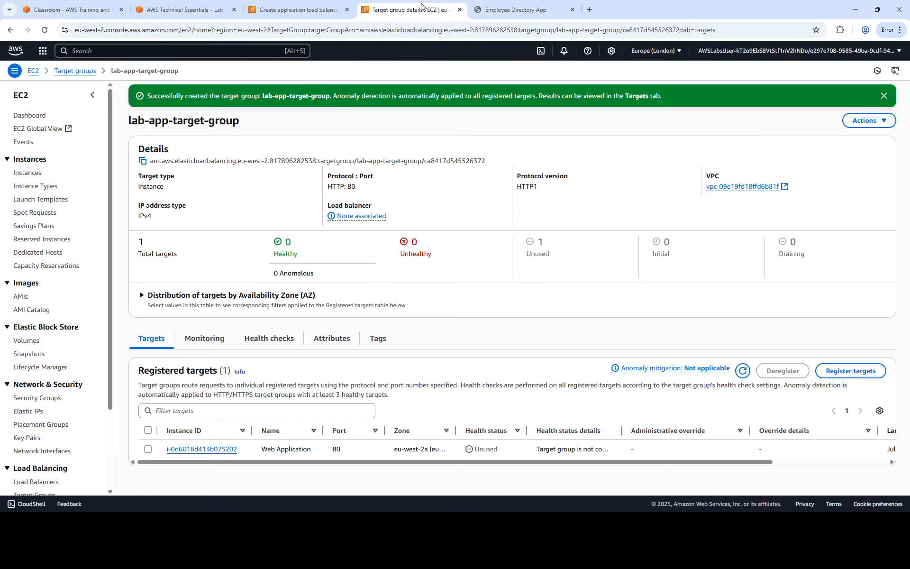
click(459, 10)
click(185, 10)
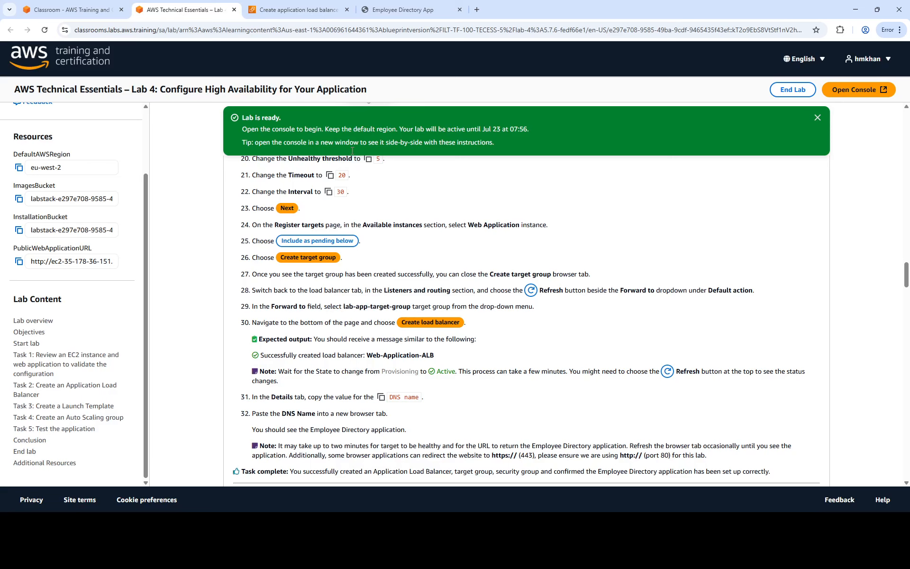
- Following lab steps 28 and 29, refresh the target group list and forward the load balancer's HTTP:80 listener to lab-app-target-group
click(296, 9)
scroll(213, 268, down, 3)
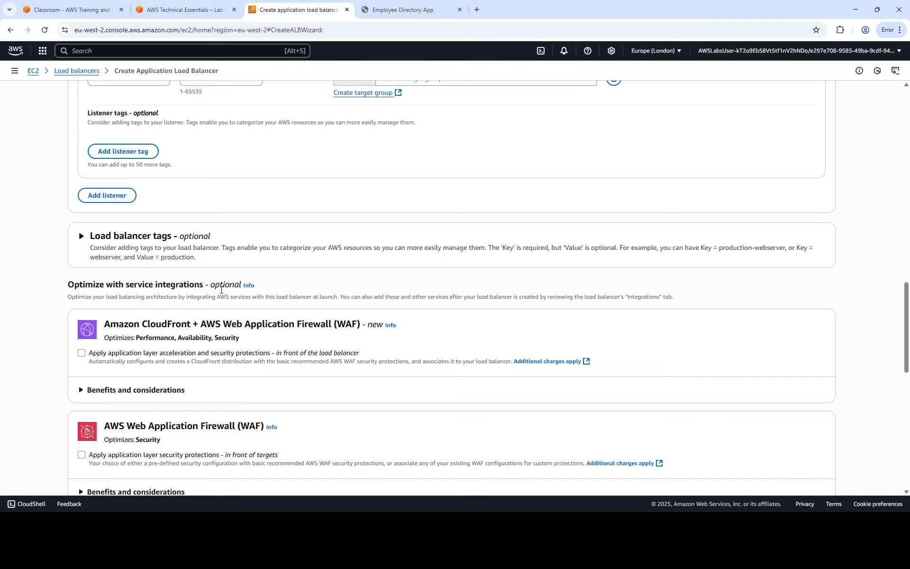
scroll(221, 290, up, 3)
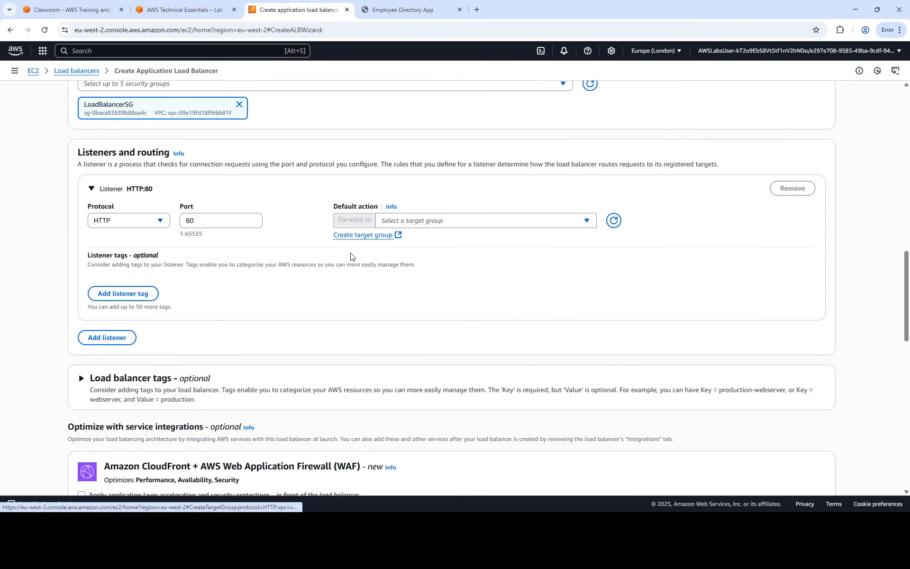
click(187, 10)
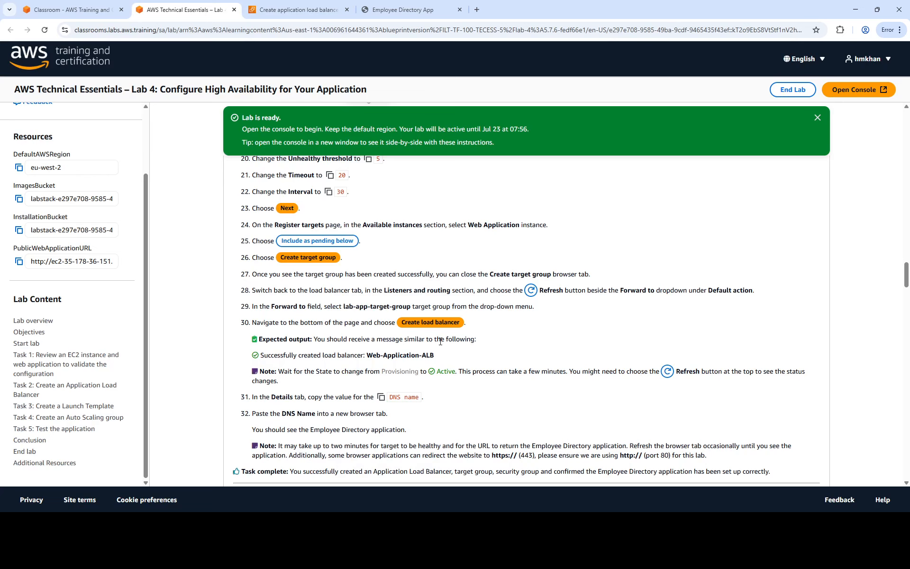
click(298, 9)
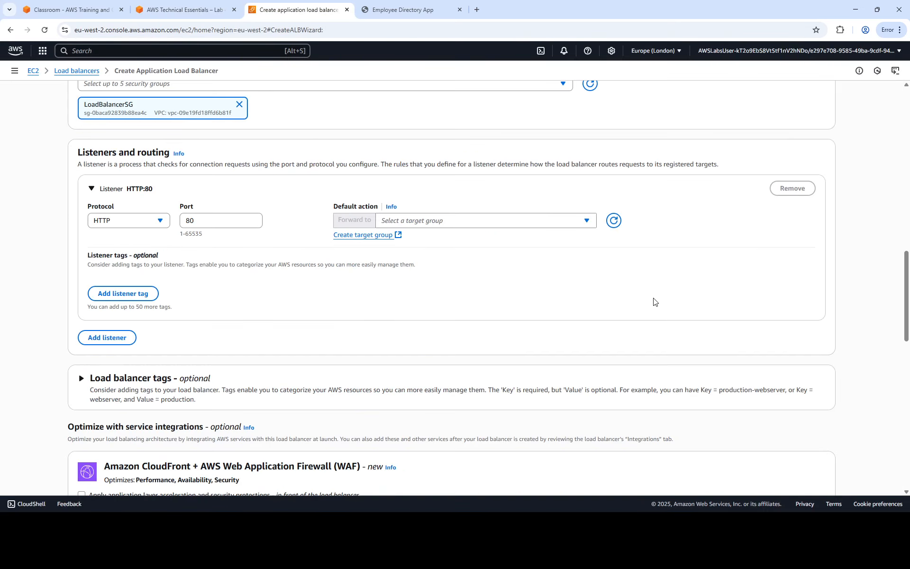
click(614, 221)
click(616, 222)
click(587, 222)
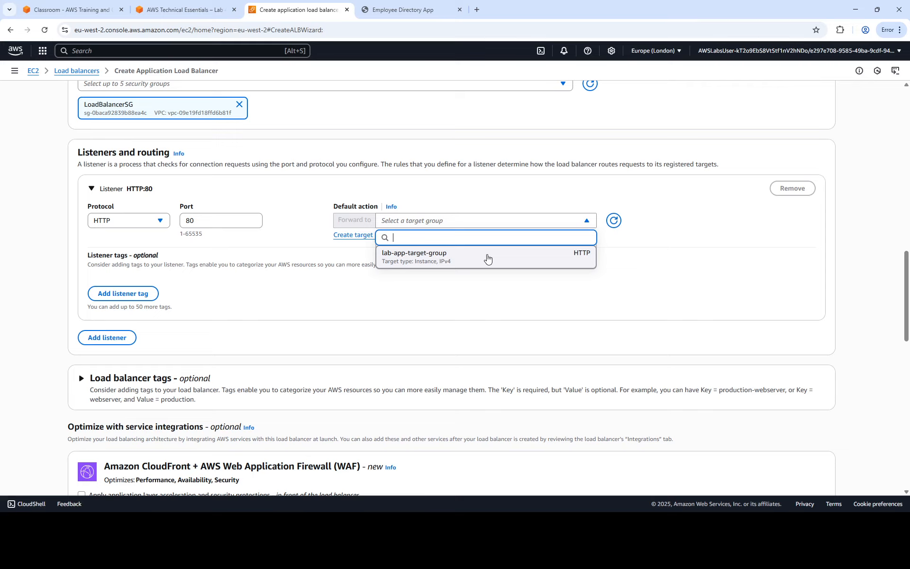
click(487, 258)
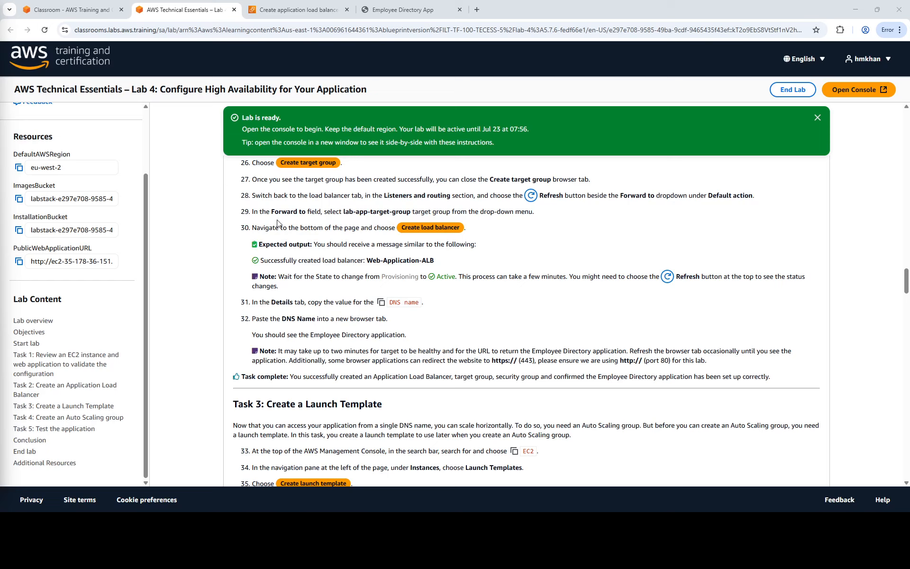
- Compare the chosen target group with lab step 29 and create the Web-Application-ALB load balancer as step 30 instructs
drag(343, 212, 415, 212)
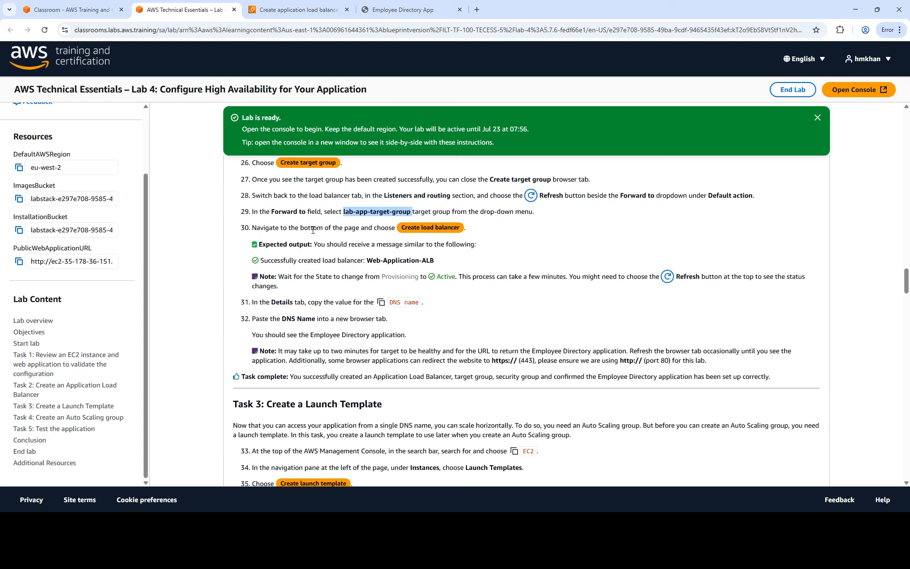
click(298, 10)
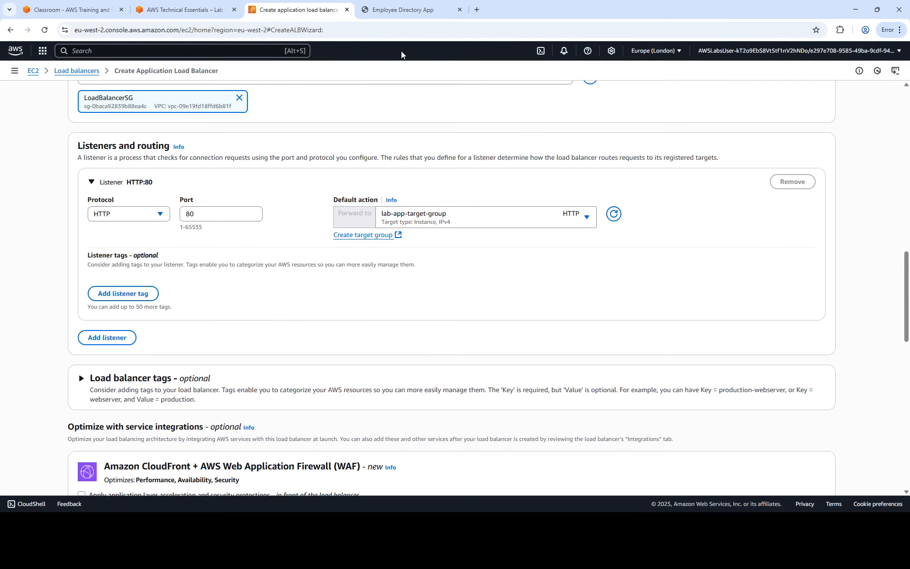
scroll(777, 288, down, 8)
scroll(765, 288, down, 6)
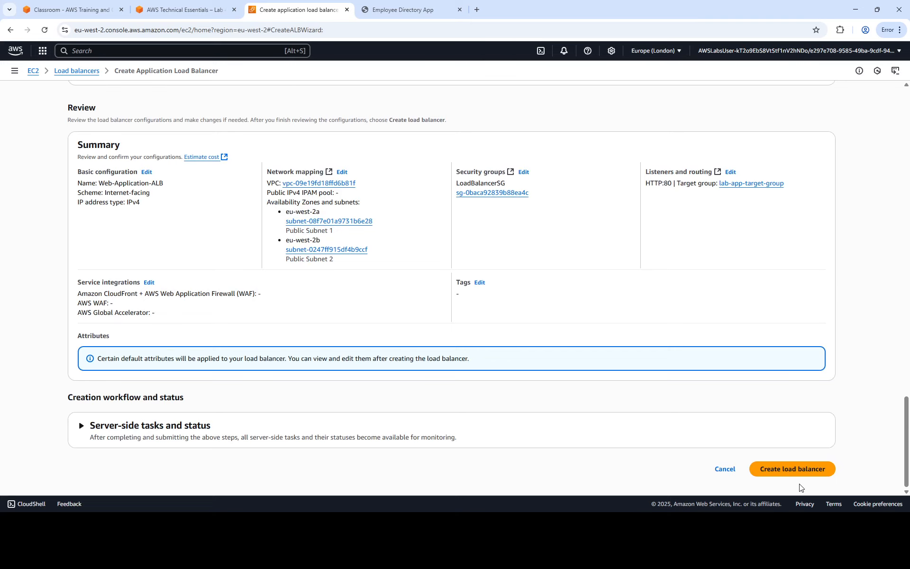
click(799, 470)
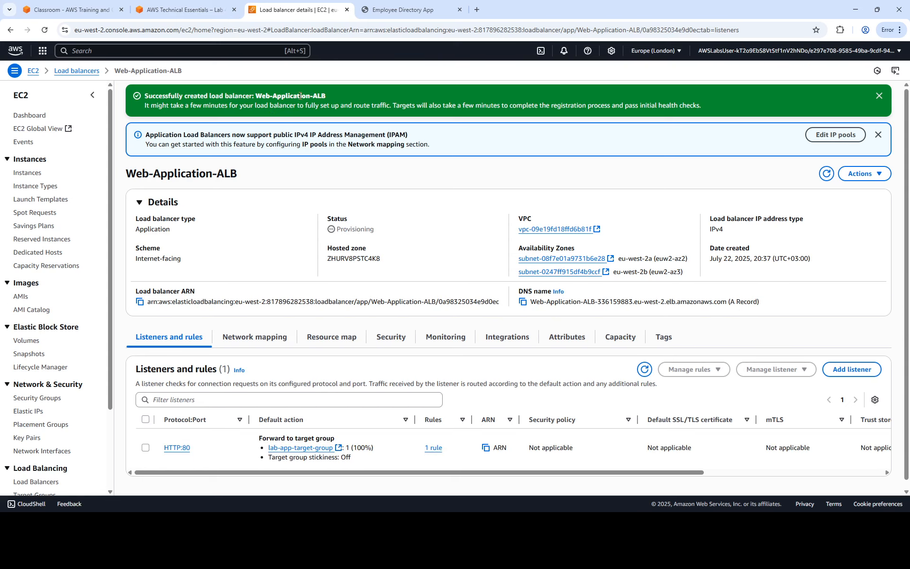
- Following lab step 31, copy the DNS name from the details of Web-Application-ALB
click(185, 9)
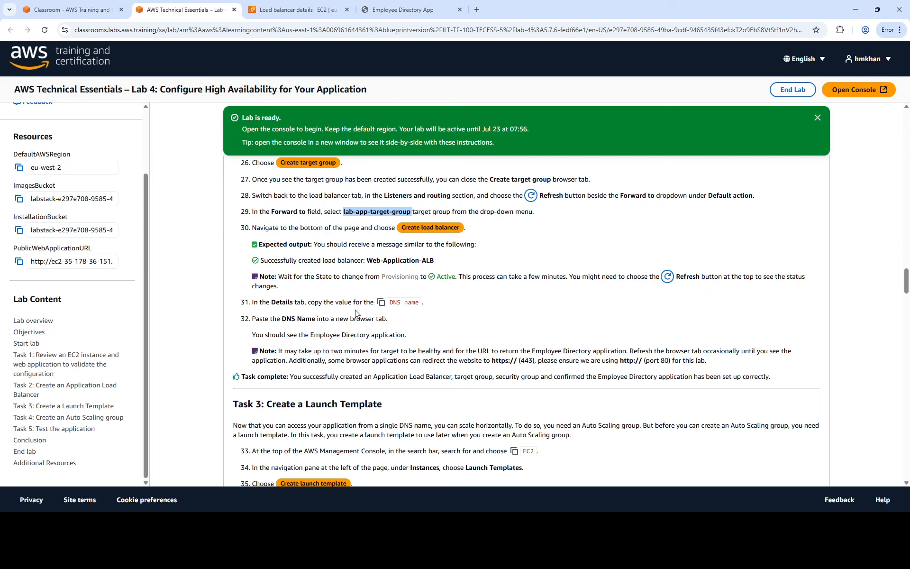
click(382, 303)
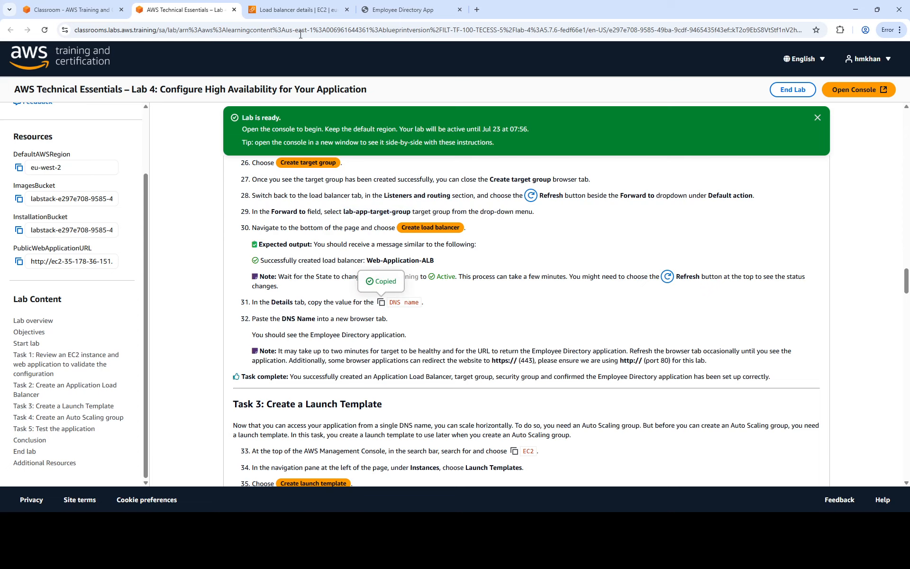
click(297, 11)
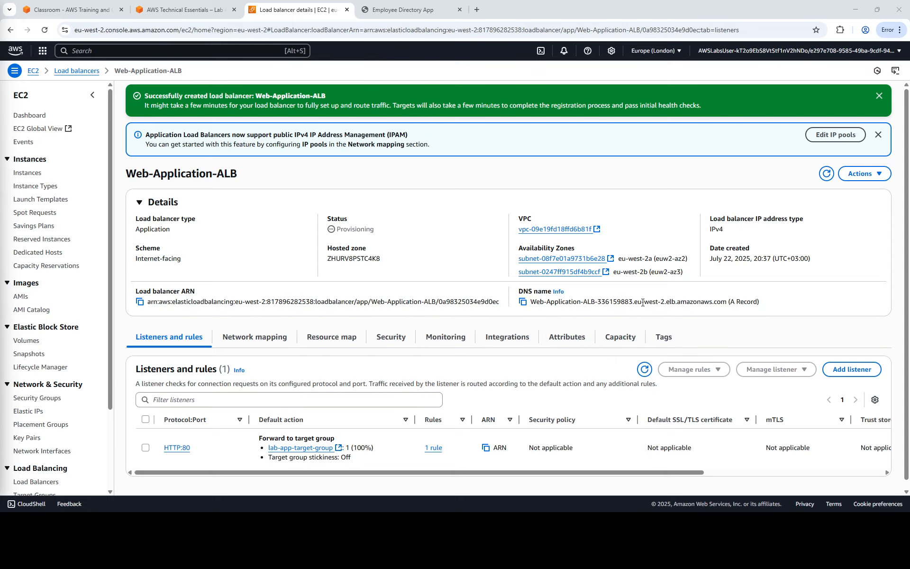
click(524, 303)
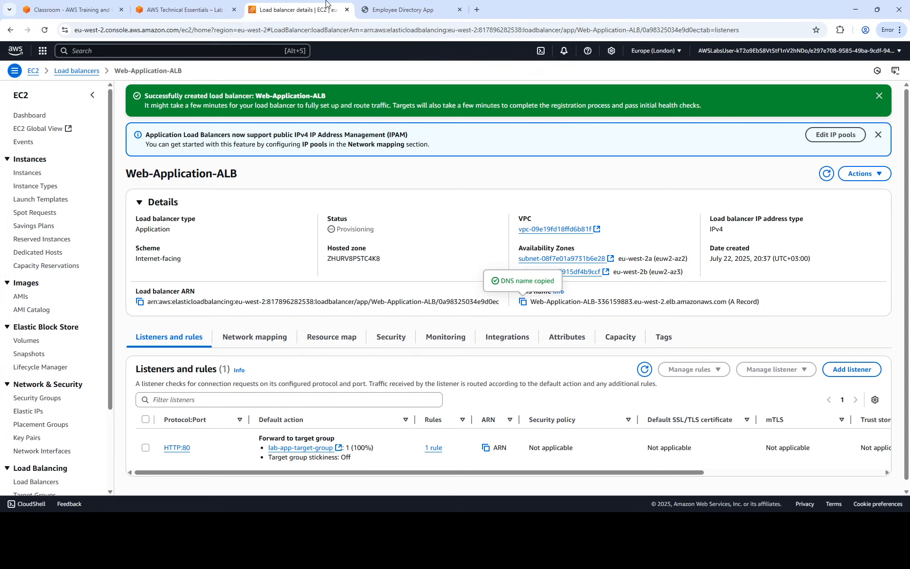
- Check lab step 32 and try to open the load balancer's copied DNS name in a new browser tab
click(183, 9)
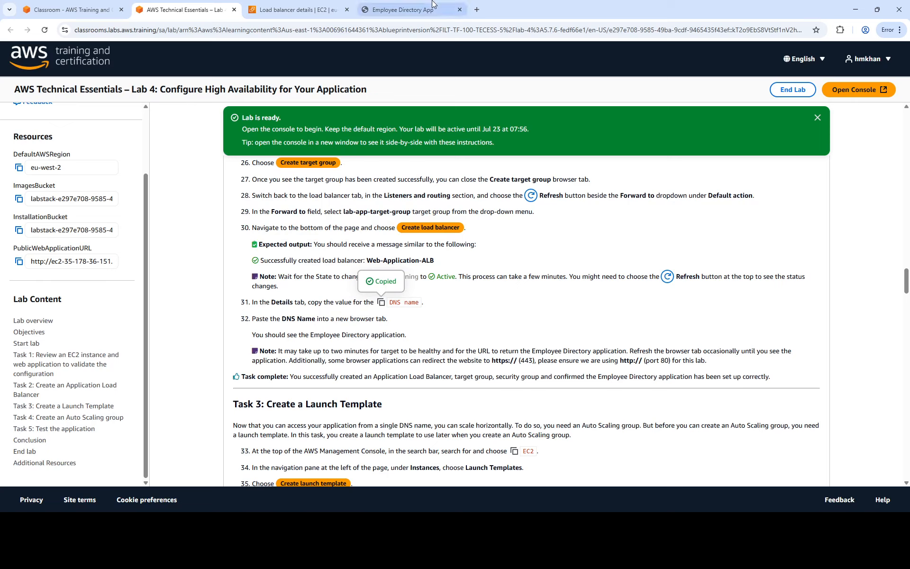
click(477, 10)
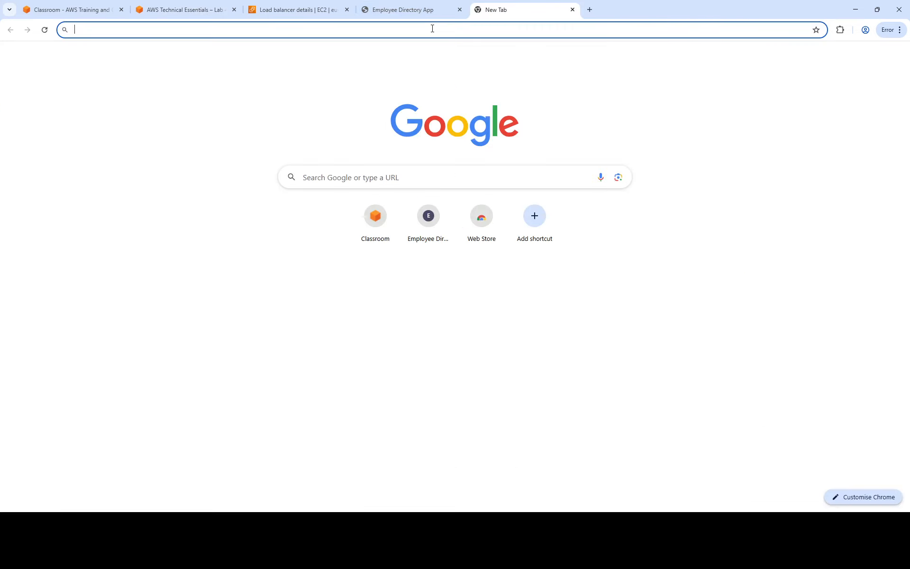
click(431, 29)
key(ctrl+v)
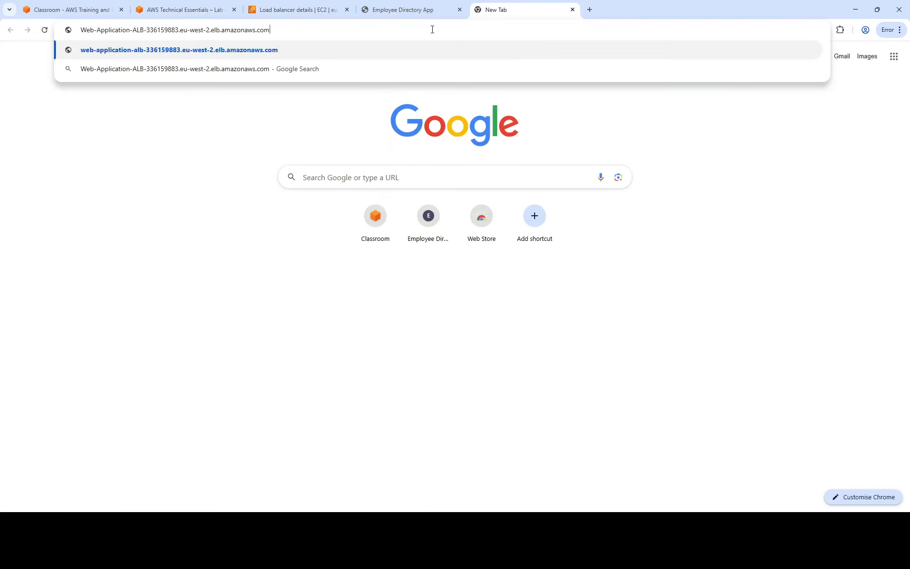
key(Return)
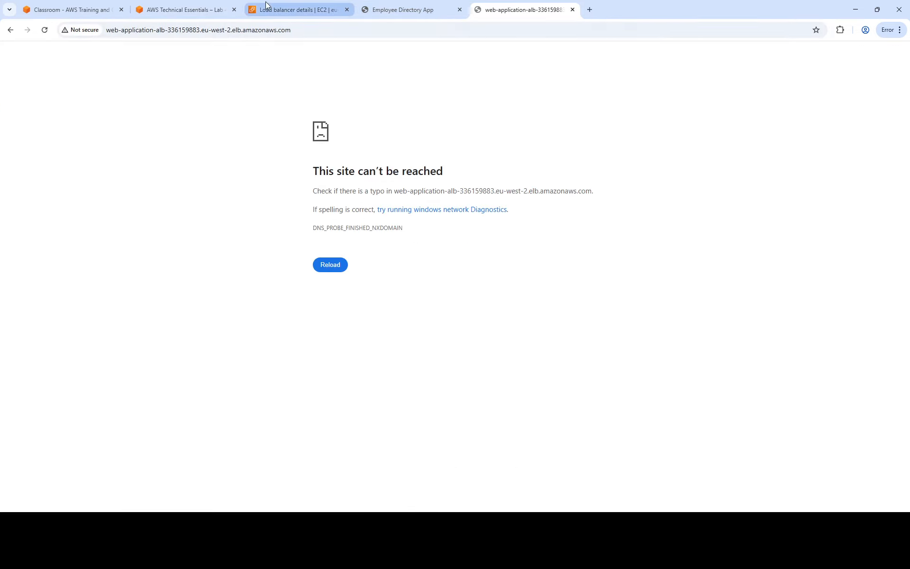
- Reread the lab note on target health and load the Web-Application-ALB DNS name again in a fresh browser tab
click(167, 11)
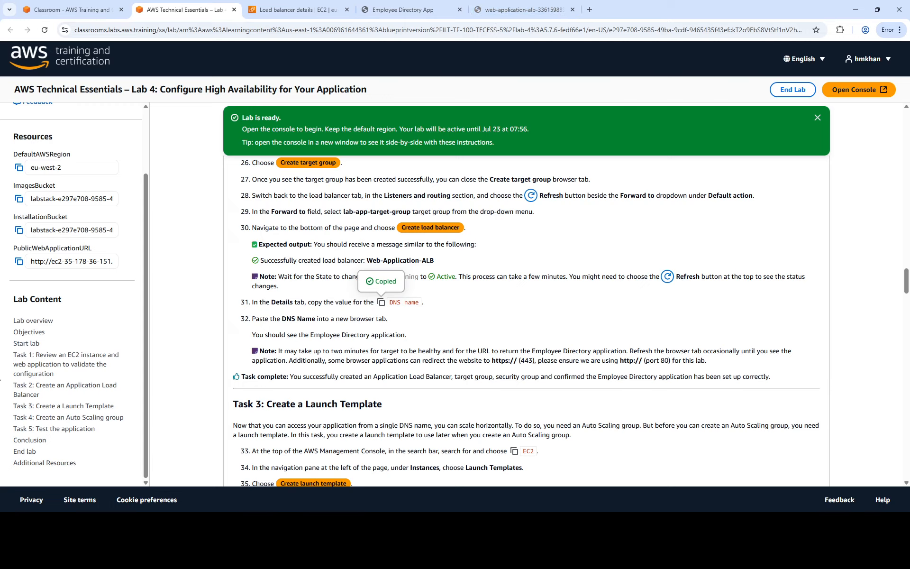
key(ctrl+t)
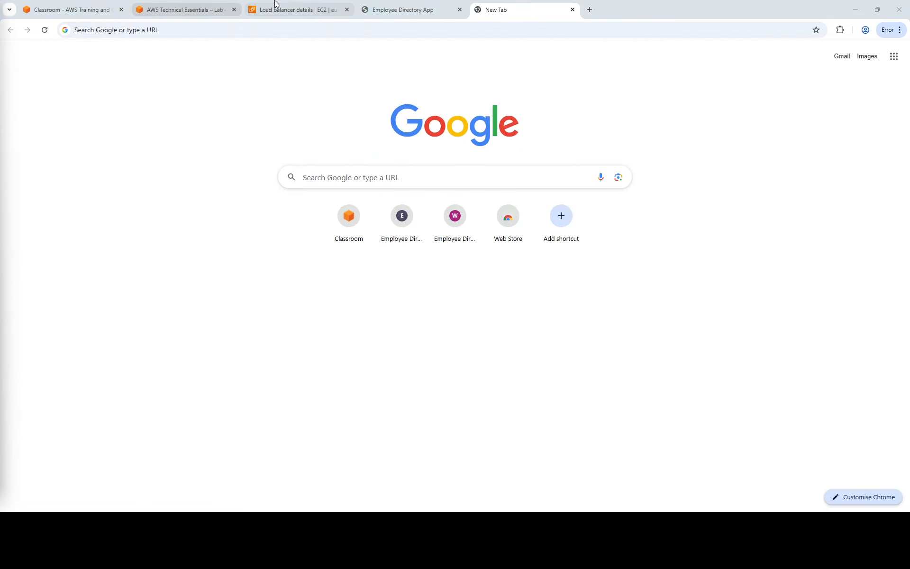
click(230, 28)
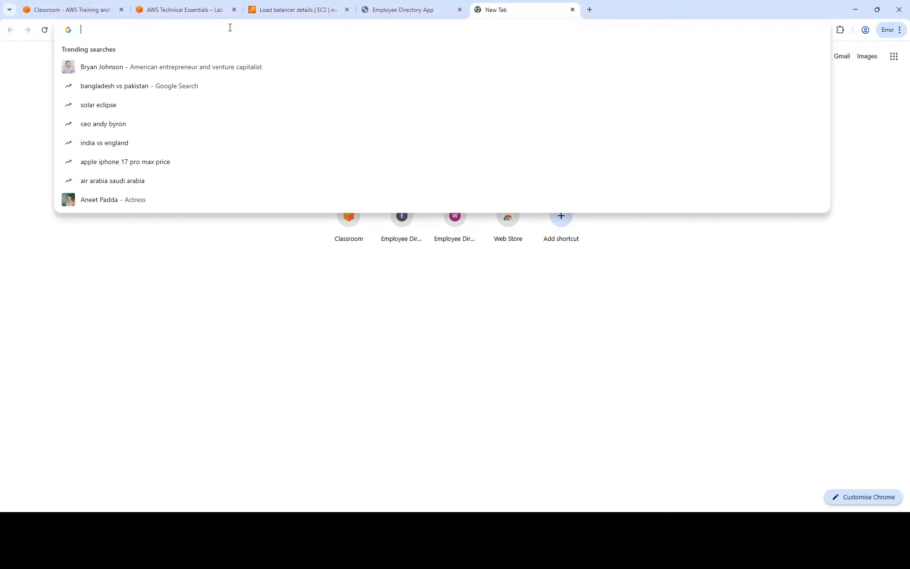
key(ctrl+v)
key(Return)
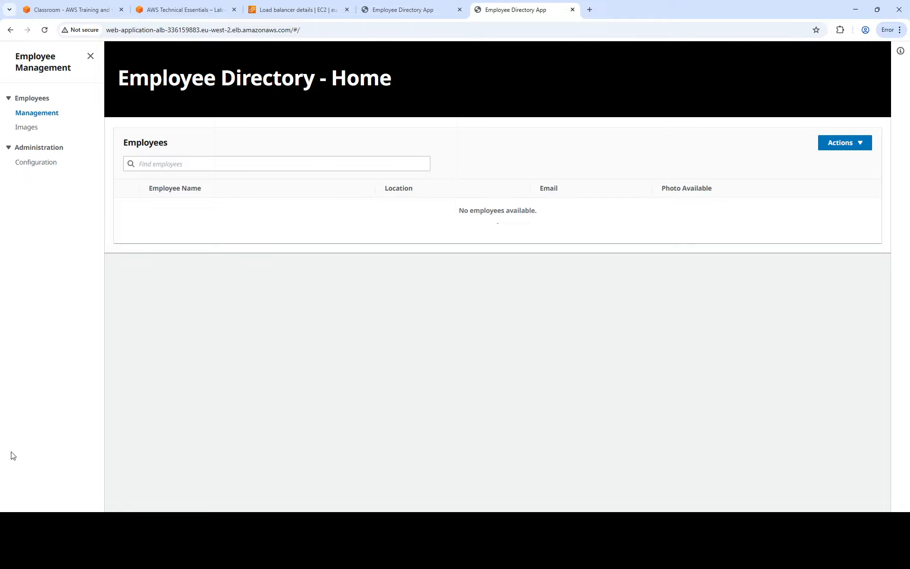
- Compare the lab's expected result and Task 2 completion note with the Employee Directory page served through the load balancer
key(ctrl+2)
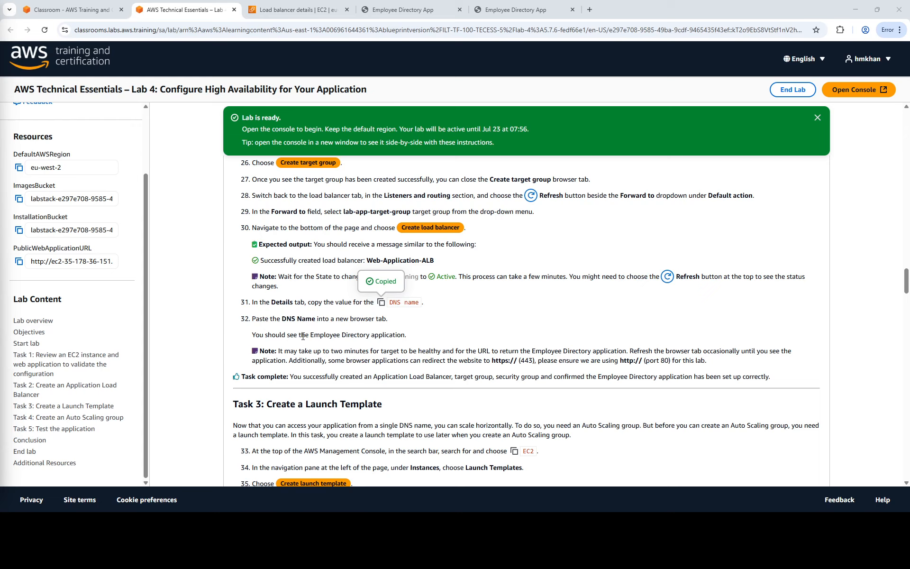
drag(300, 336, 412, 343)
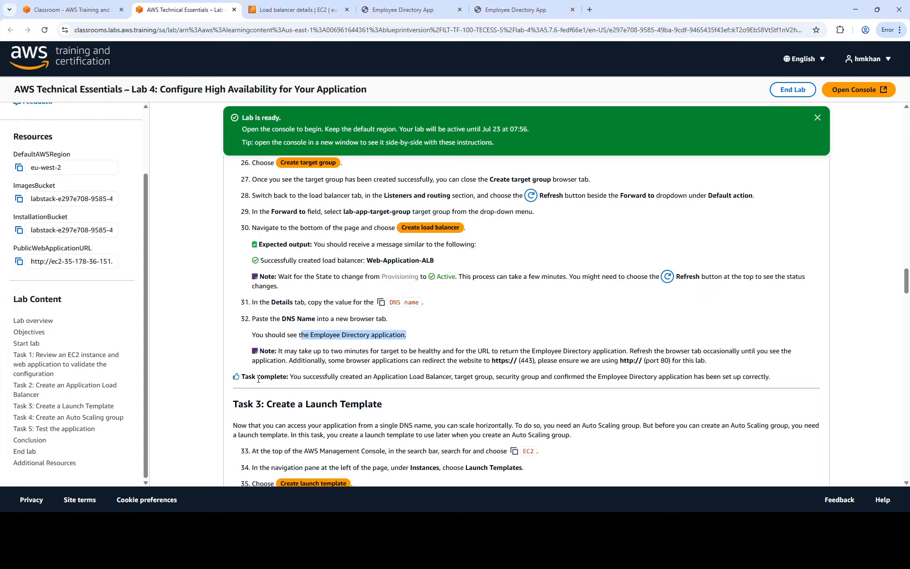
click(290, 378)
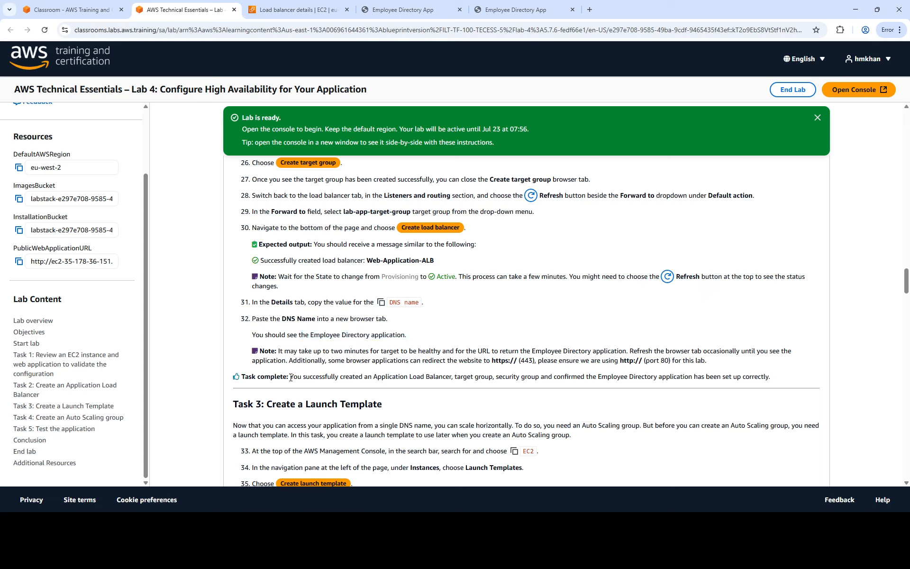
drag(366, 378, 758, 366)
click(522, 9)
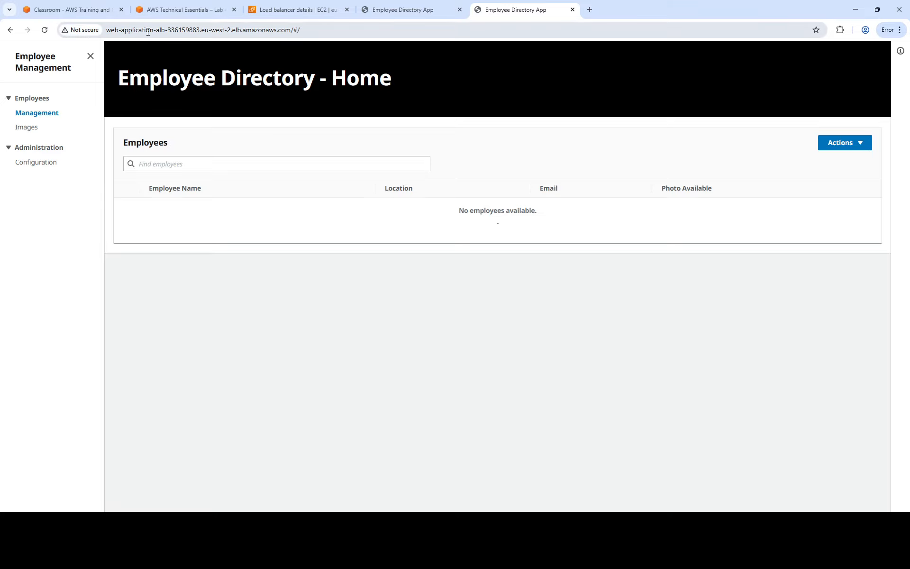
- Return to the lab instructions at Task 3 and dismiss the lab-ready banner
click(181, 9)
scroll(450, 308, down, 5)
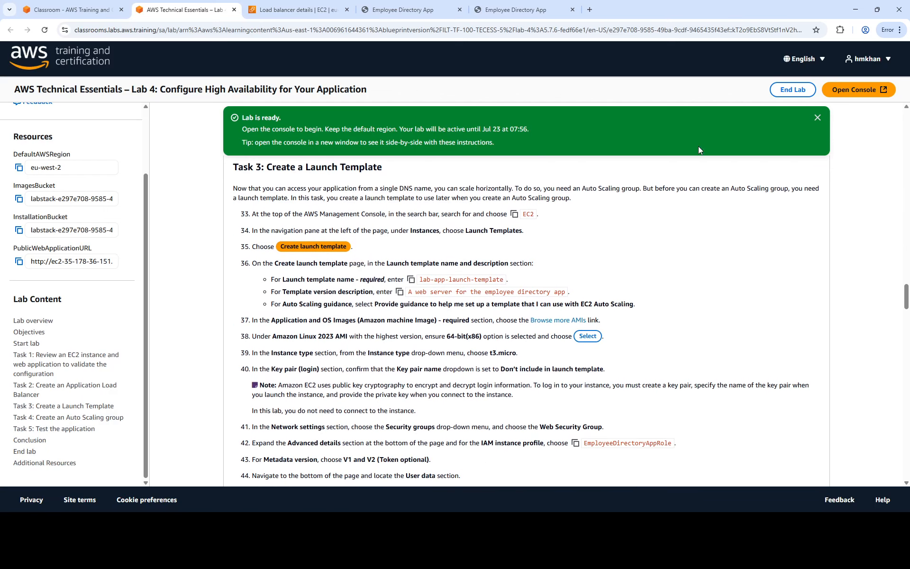
click(817, 117)
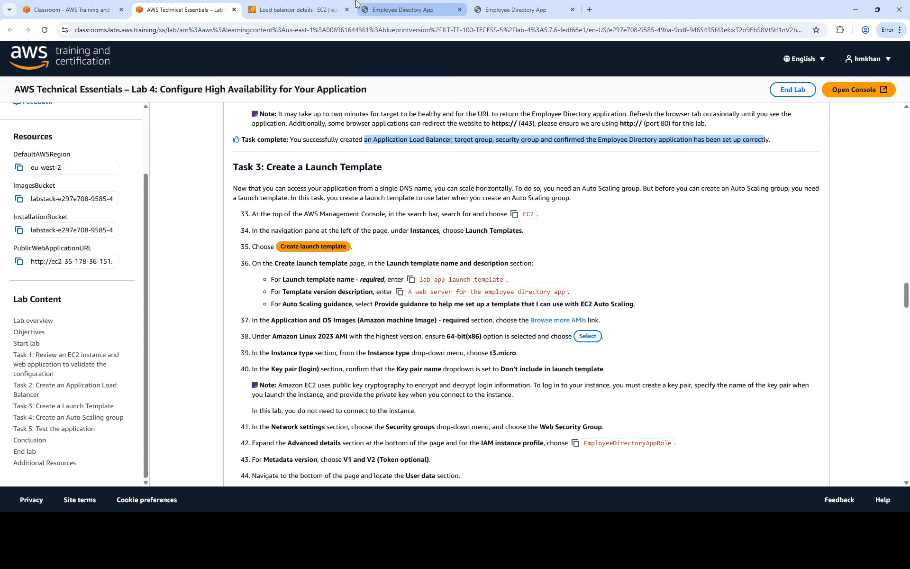
- Review the Web-Application-ALB details and read the Task 3 introduction about scaling horizontally with a launch template
click(402, 6)
click(271, 13)
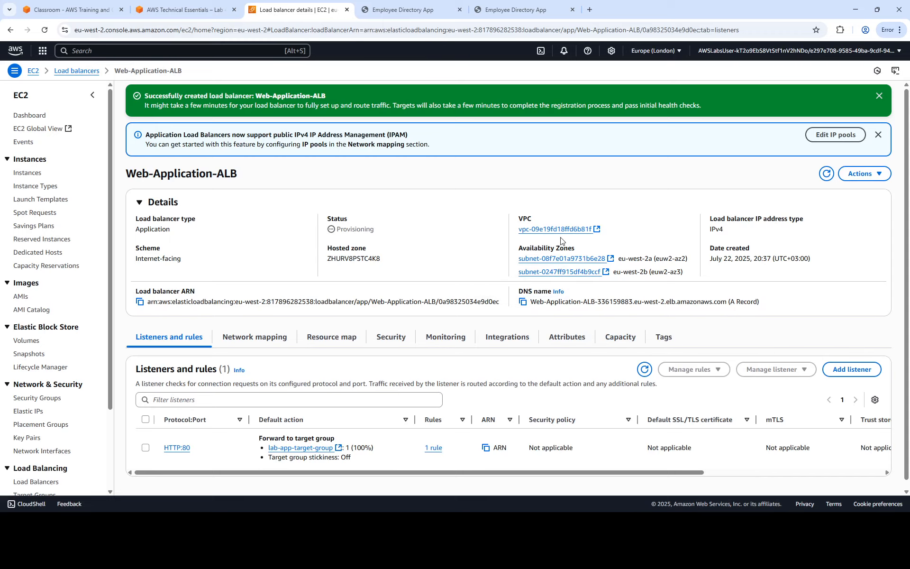
click(183, 9)
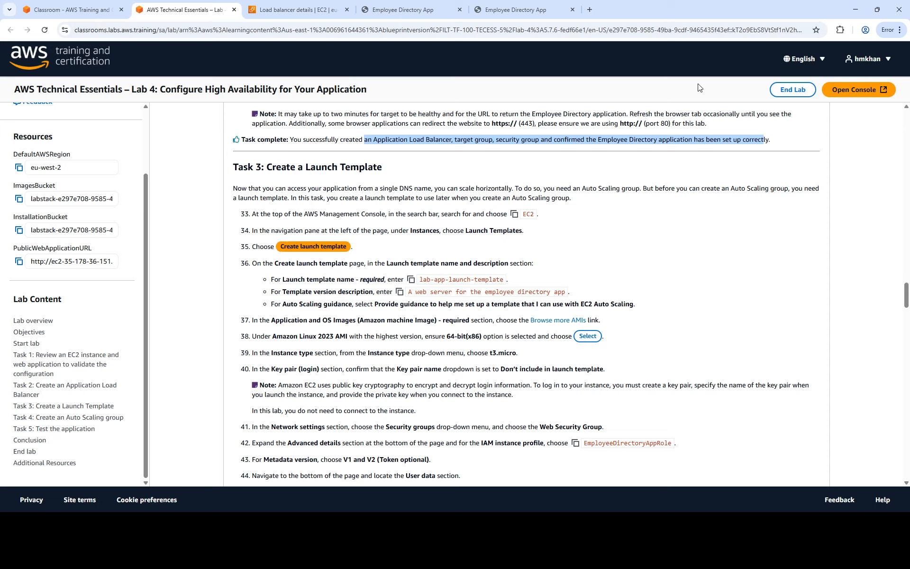
drag(459, 189, 512, 192)
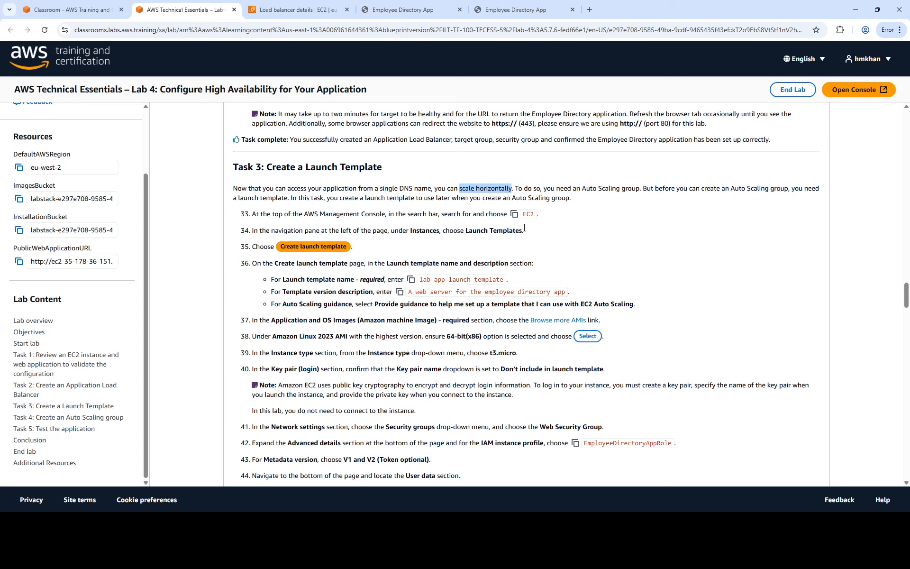
scroll(528, 214, down, 1)
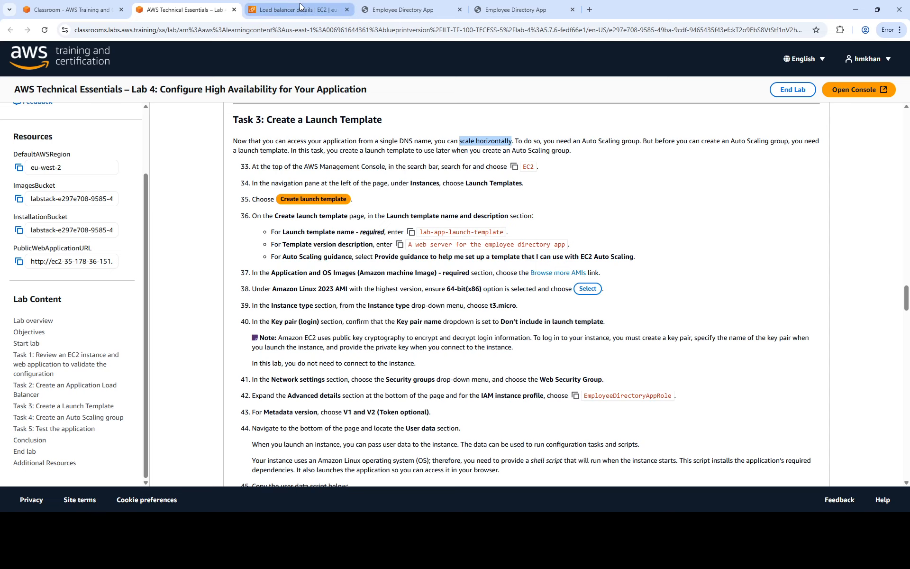
- Open the EC2 instances list and select the Web Application instance to examine its details
click(315, 10)
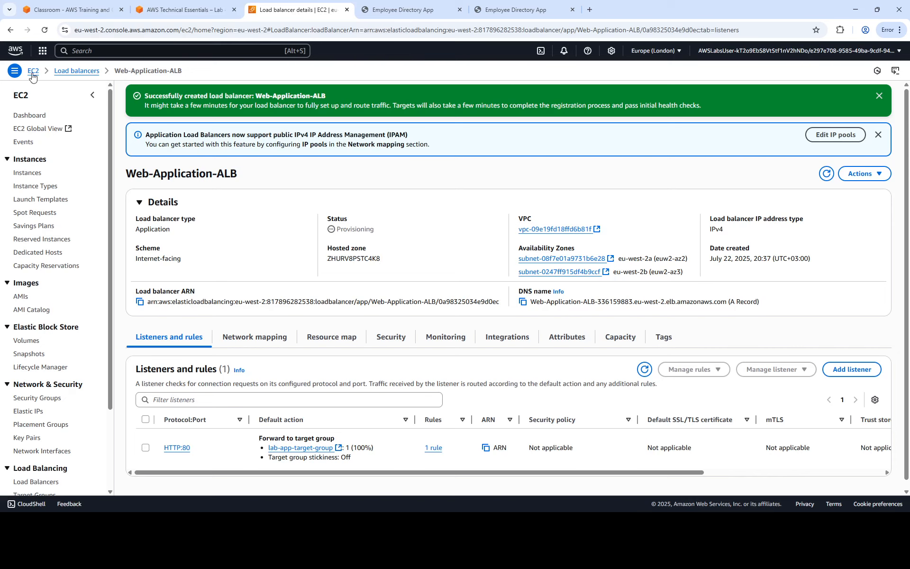
click(21, 97)
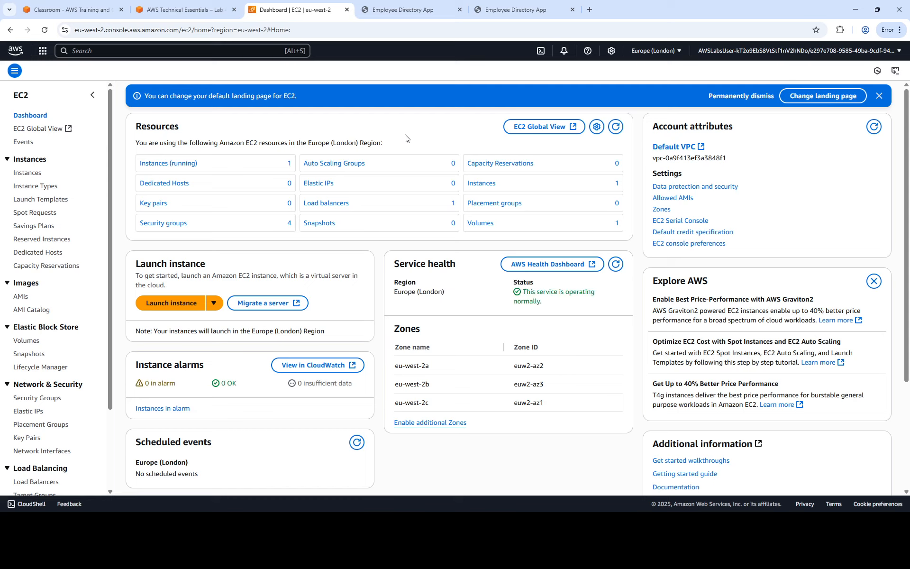
click(28, 174)
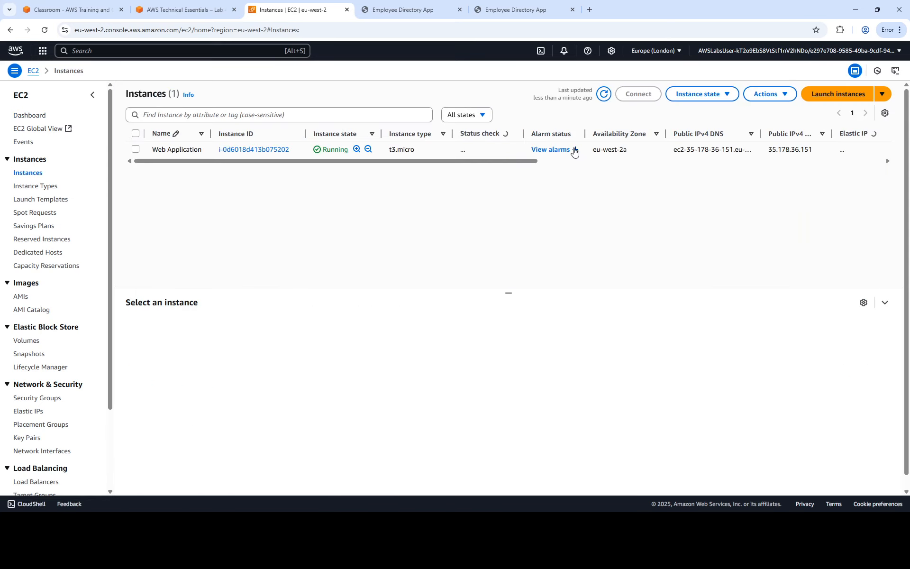
click(728, 93)
click(728, 93)
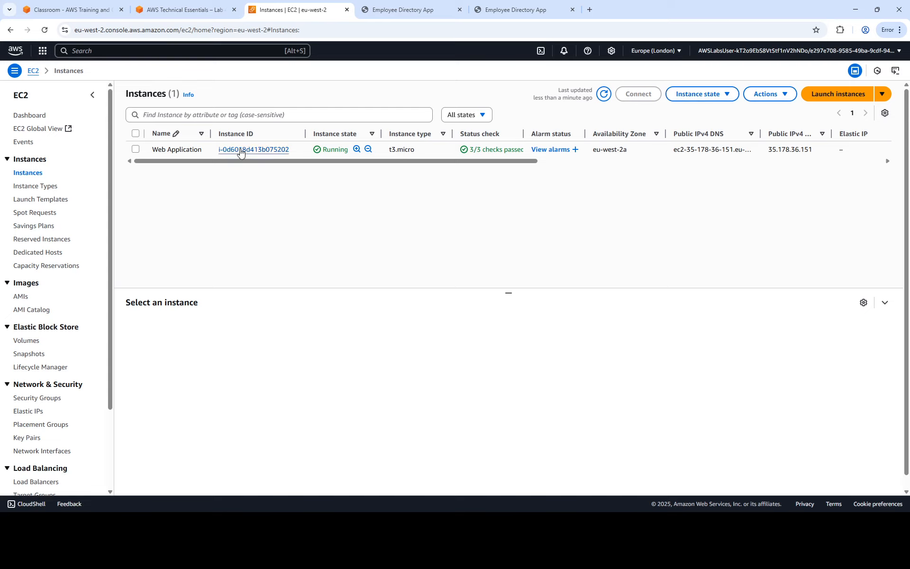
click(136, 150)
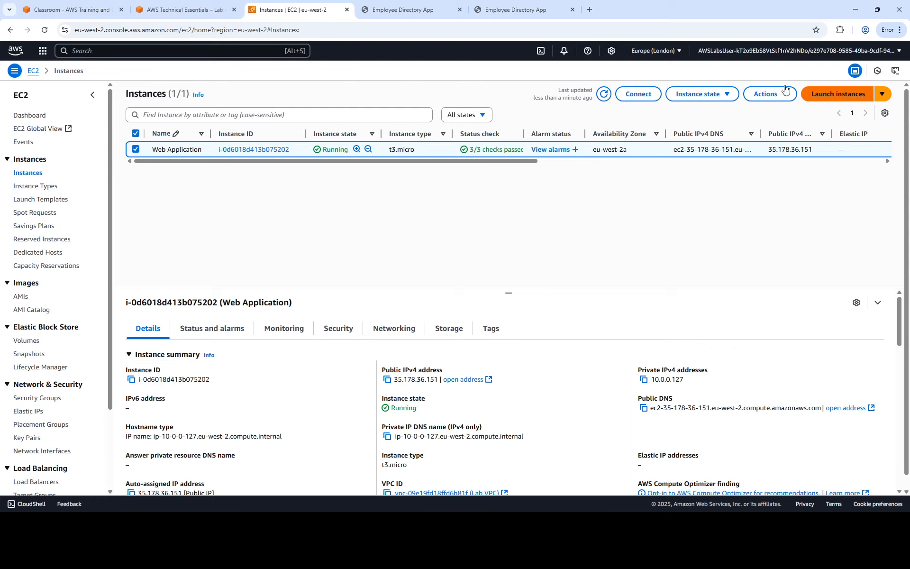
- Following lab steps 34 and 35, go to the EC2 launch templates and start creating a new one
click(180, 10)
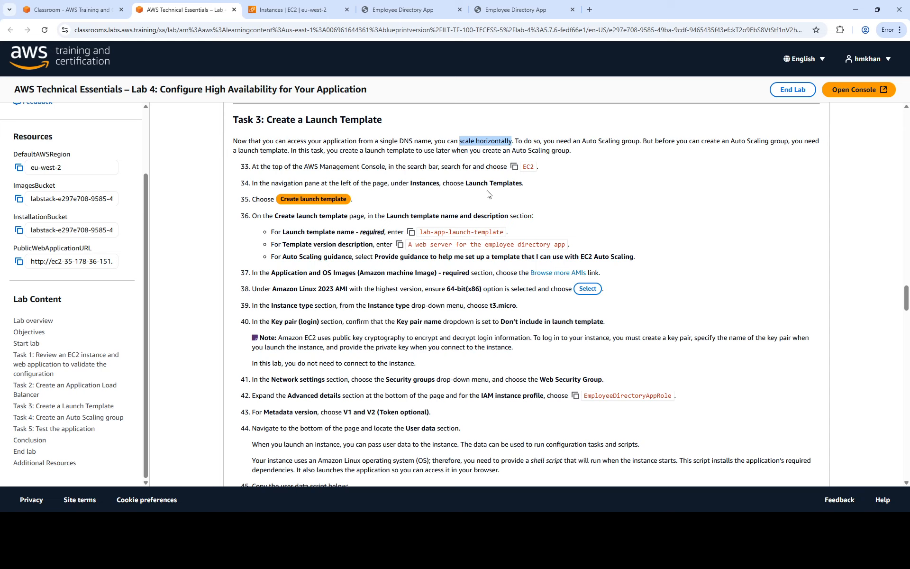
click(269, 10)
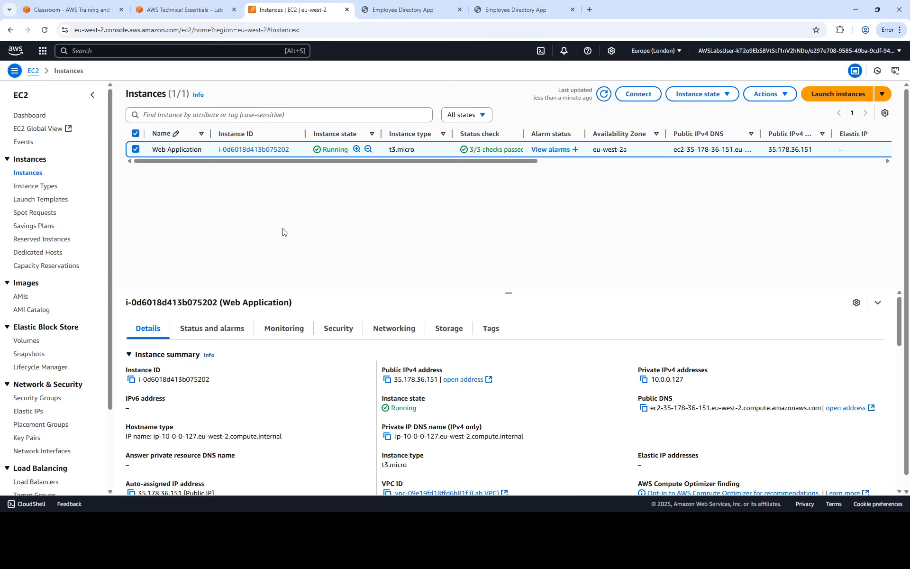
click(54, 203)
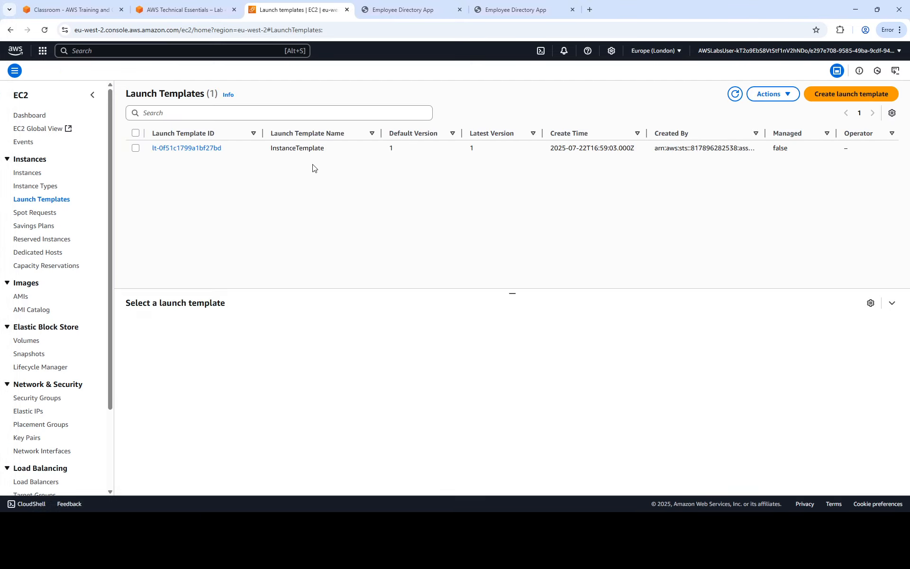
click(186, 12)
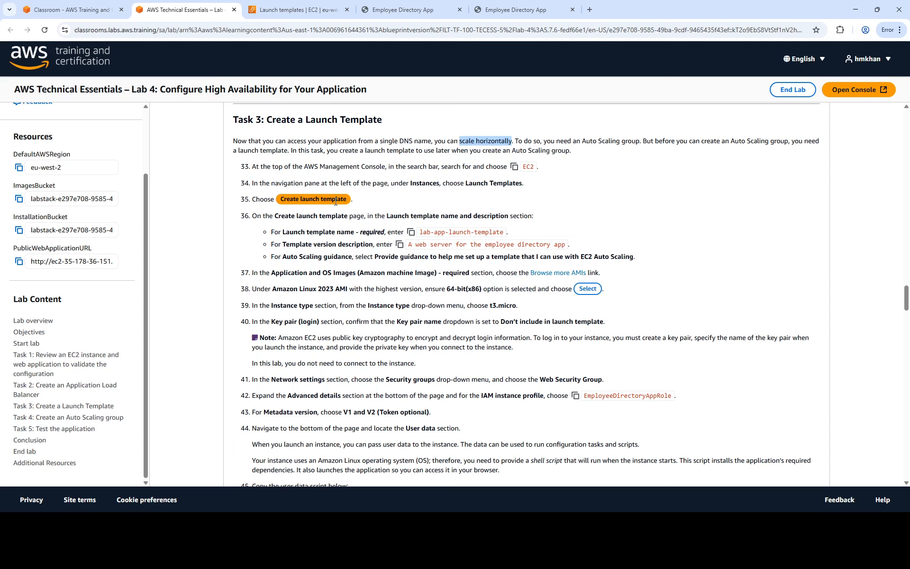
click(292, 8)
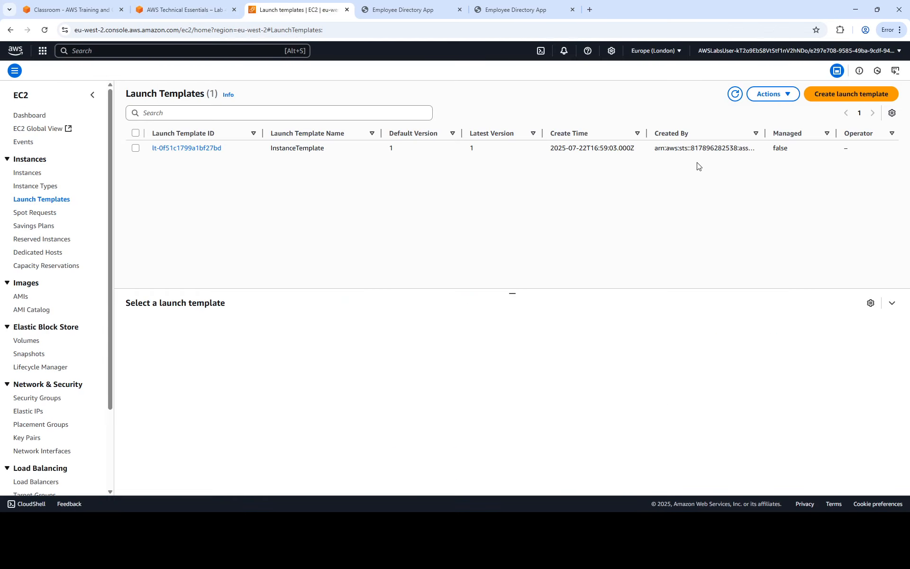
click(834, 99)
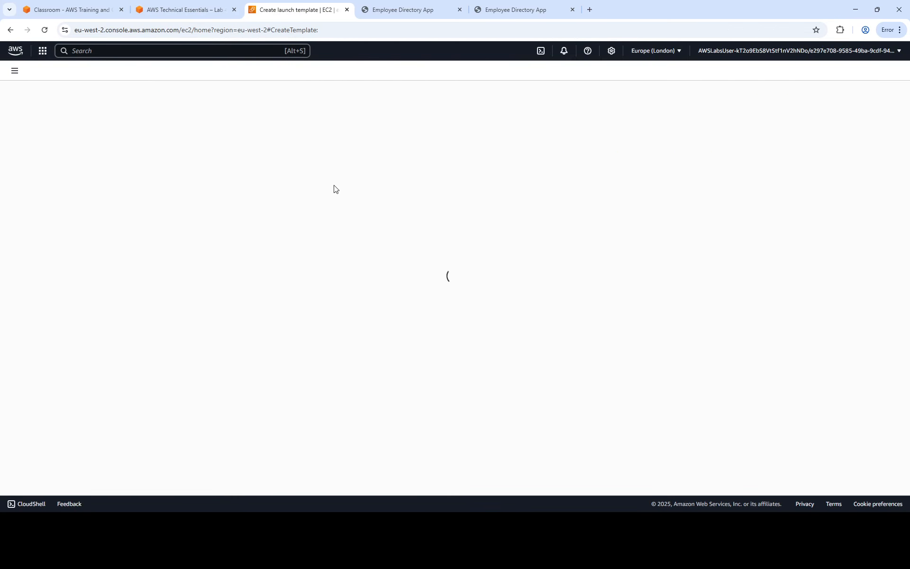
- Copy the launch template name from lab step 36 and name the template lab-app-launch-template
click(209, 9)
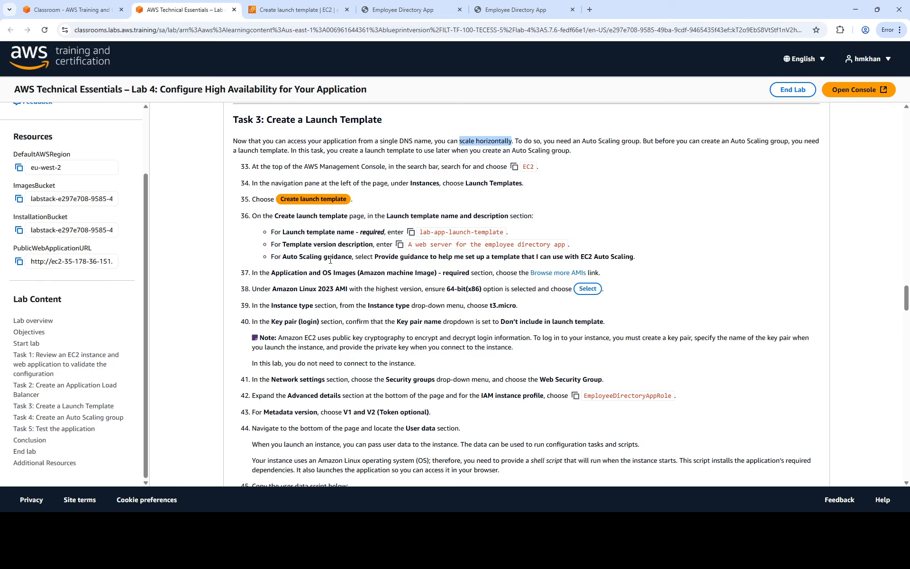
click(411, 232)
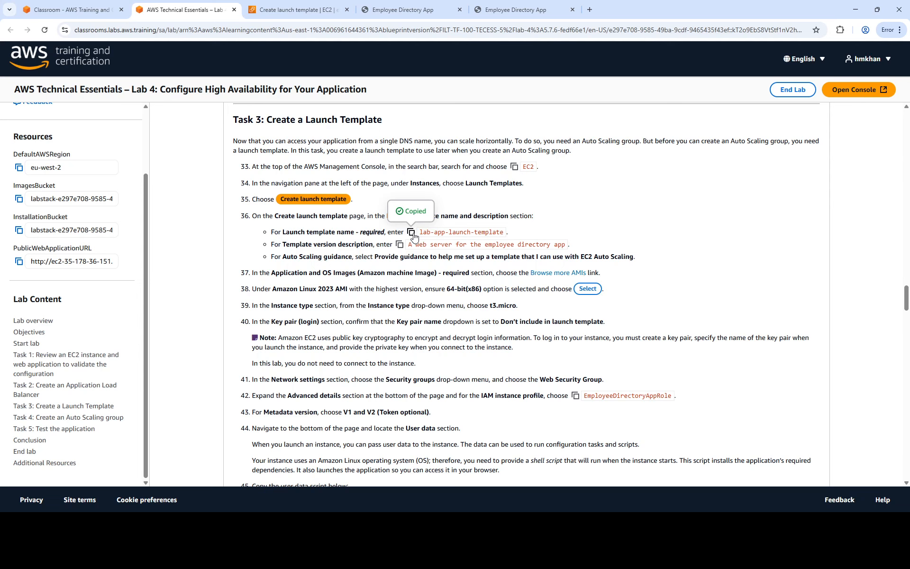
click(294, 9)
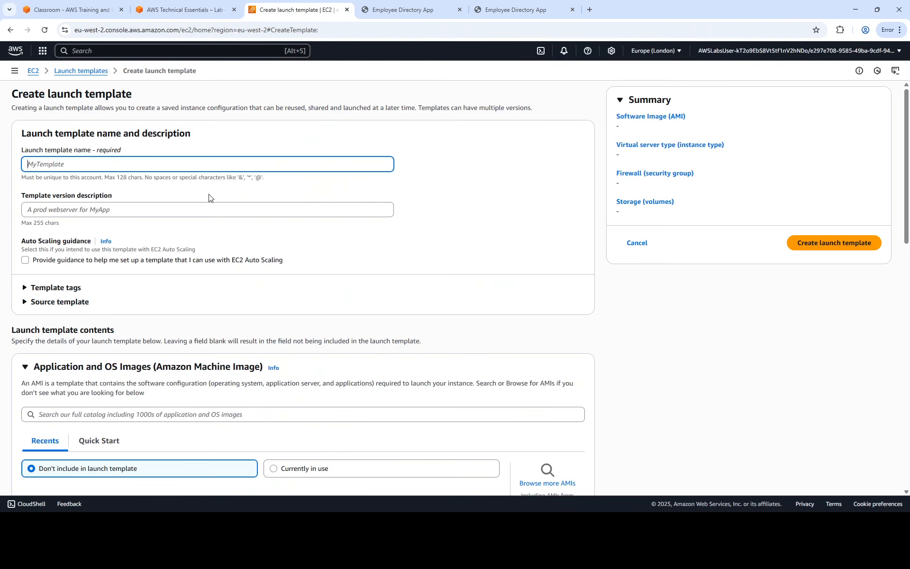
key(ctrl+v)
- Set the template version description to "A web server for the employee directory app", copied from lab step 36
click(185, 9)
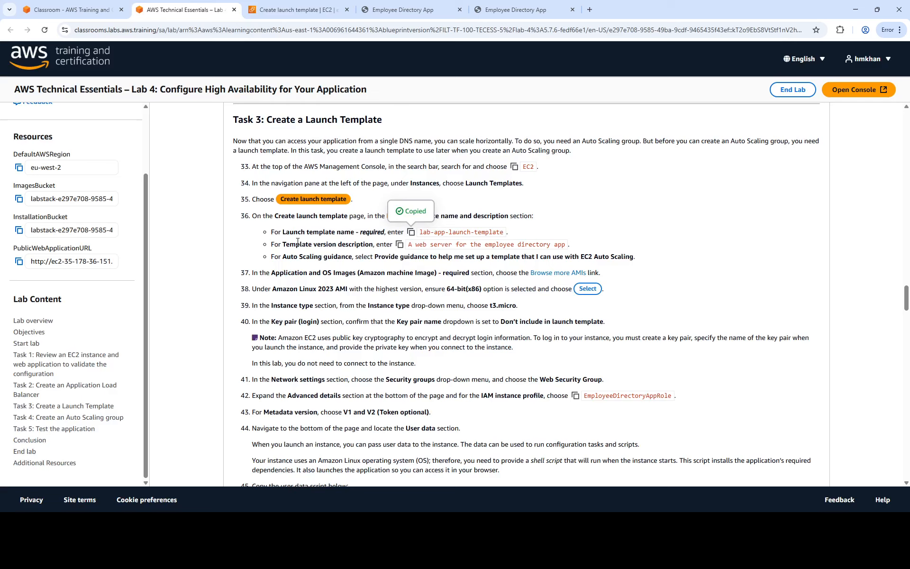
click(399, 244)
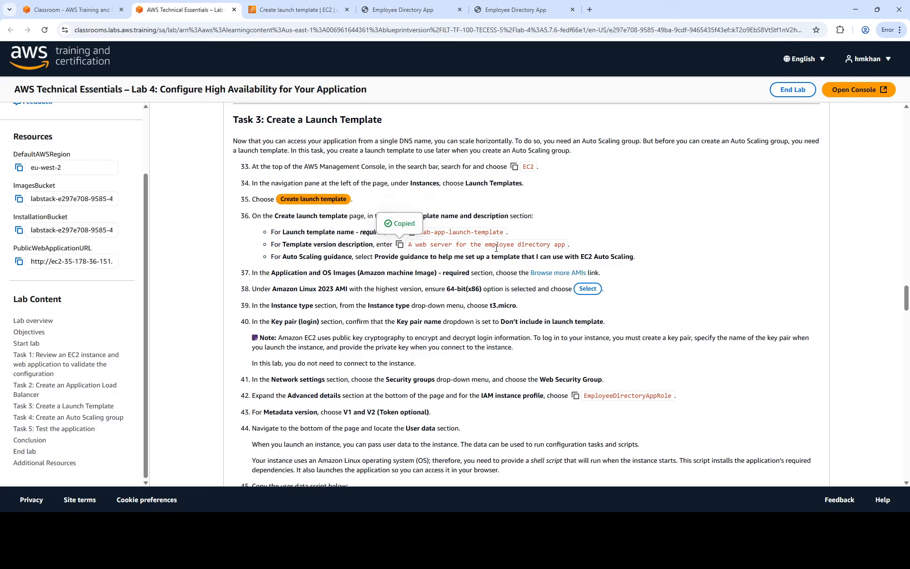
click(280, 5)
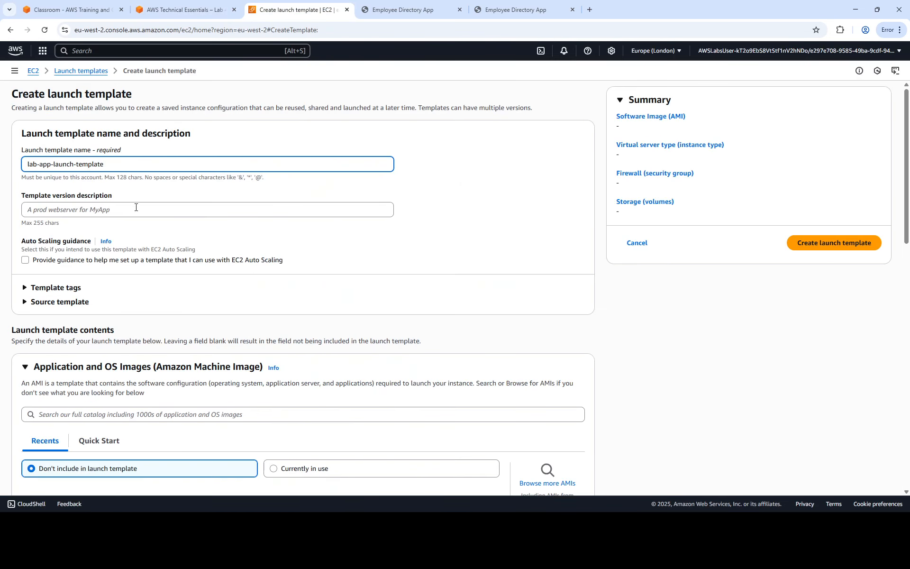
click(100, 209)
key(ctrl+v)
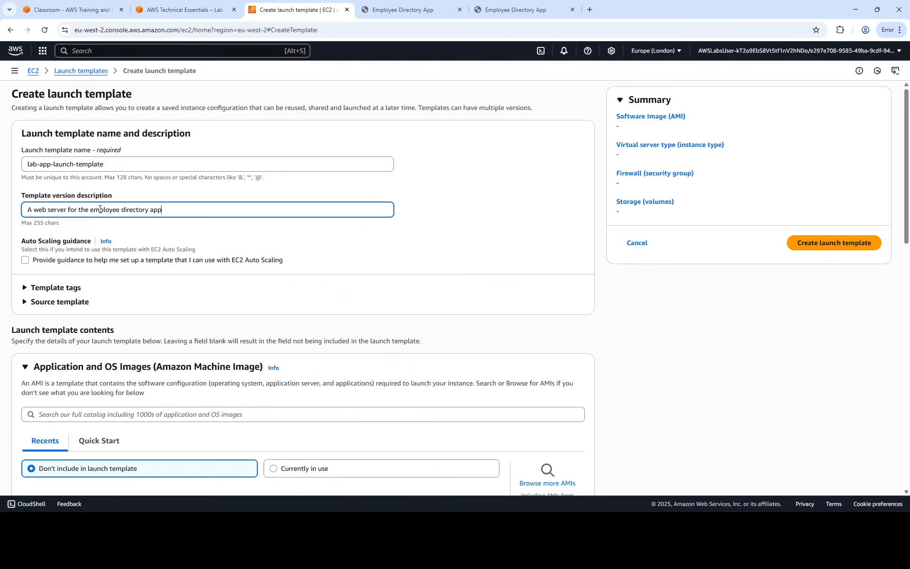
- Check the Auto Scaling guidance instruction in lab step 36 and enable guidance for using the template with EC2 Auto Scaling
click(187, 10)
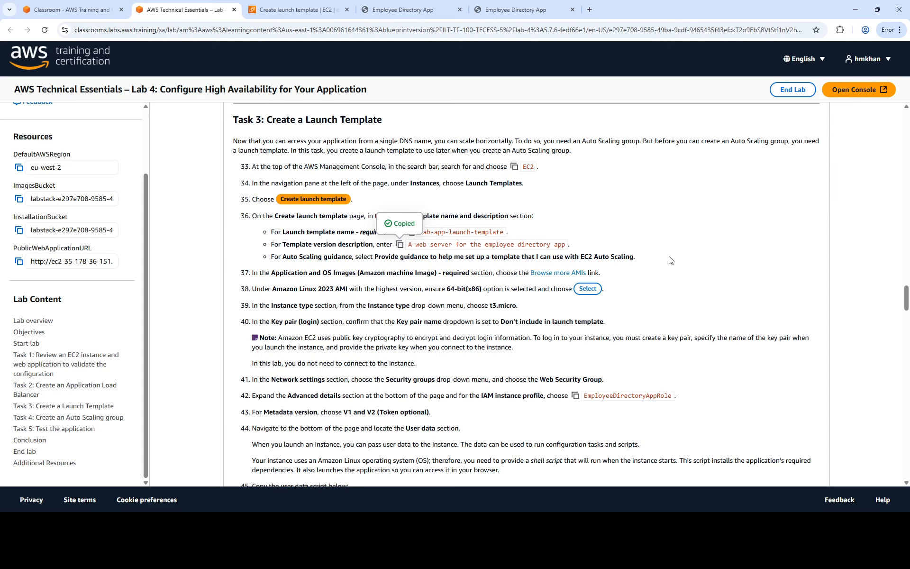
click(266, 8)
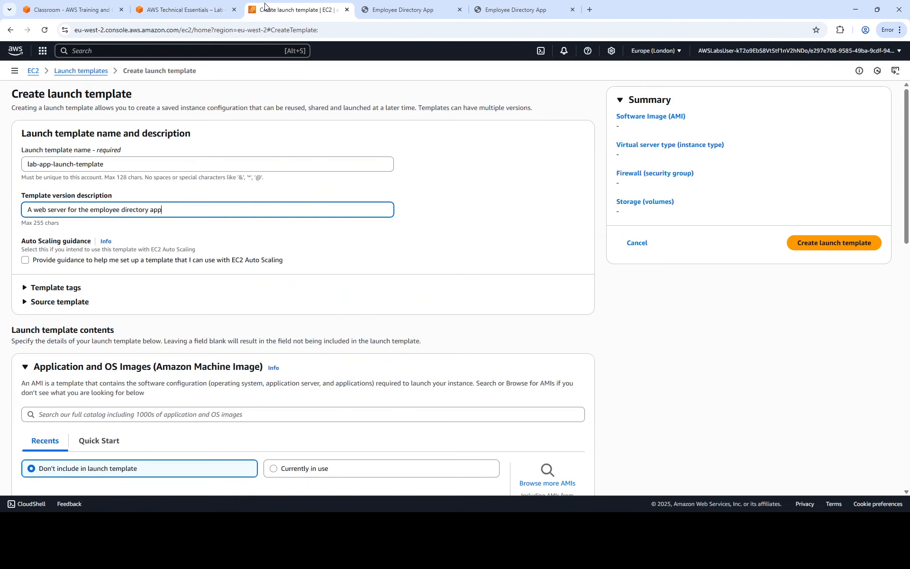
click(28, 260)
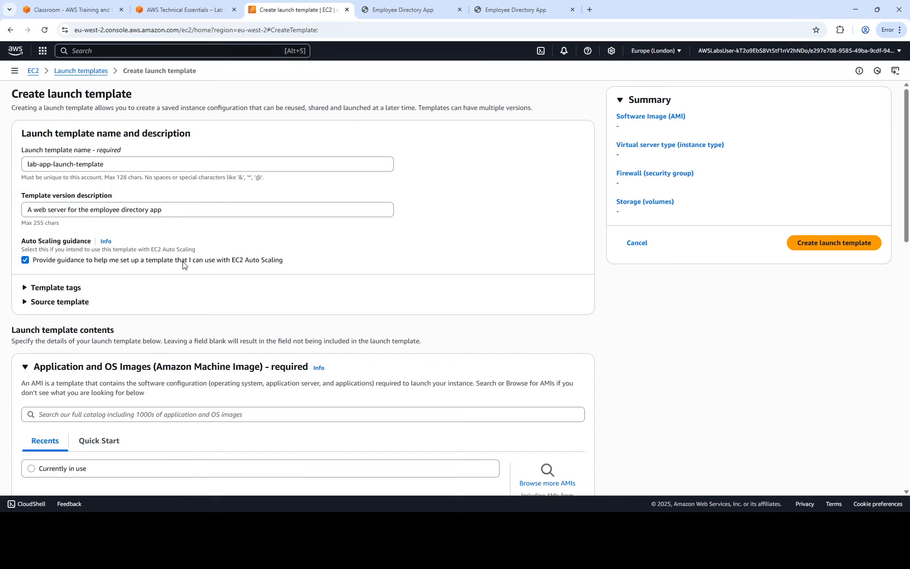
- Copy the image name "Amazon Linux 2023 AMI" from lab step 38 and open the full AMI catalog for the launch template
click(183, 9)
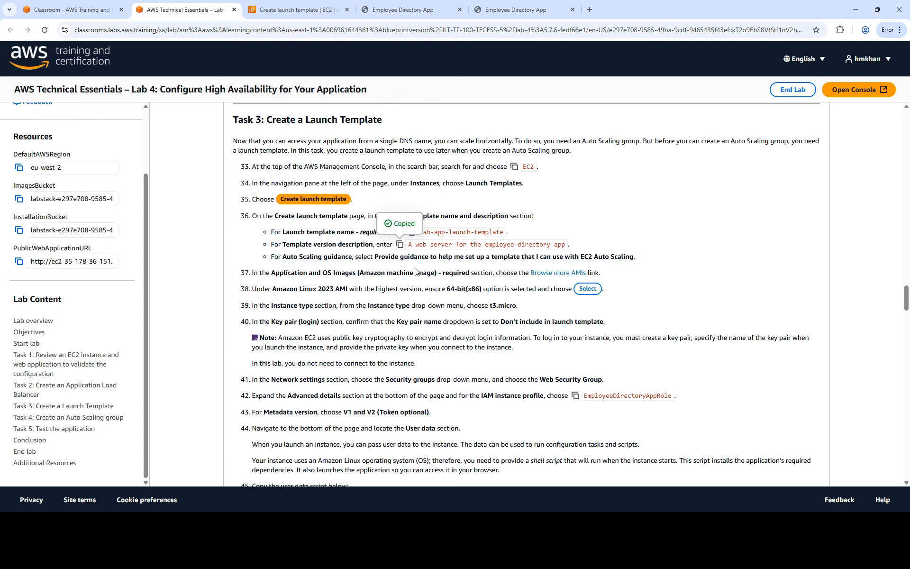
click(291, 11)
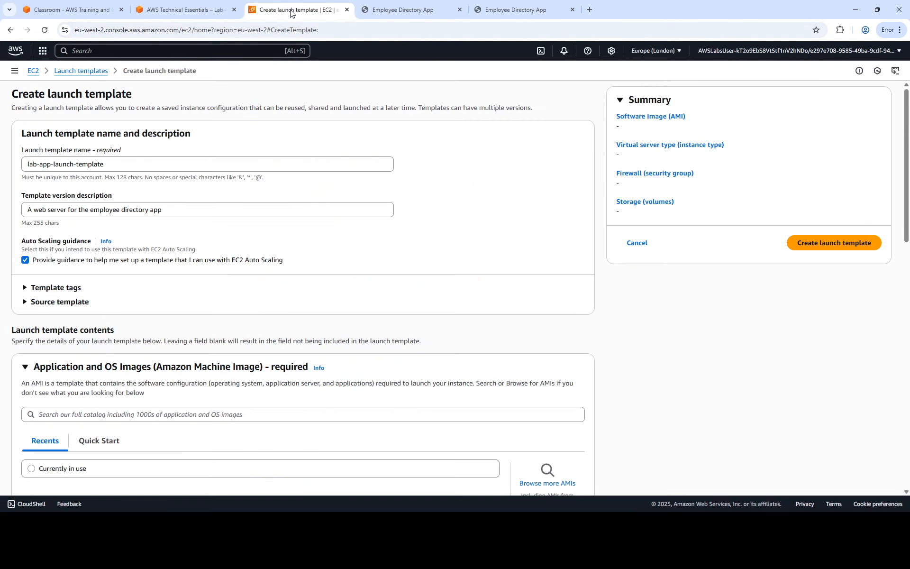
scroll(240, 189, down, 3)
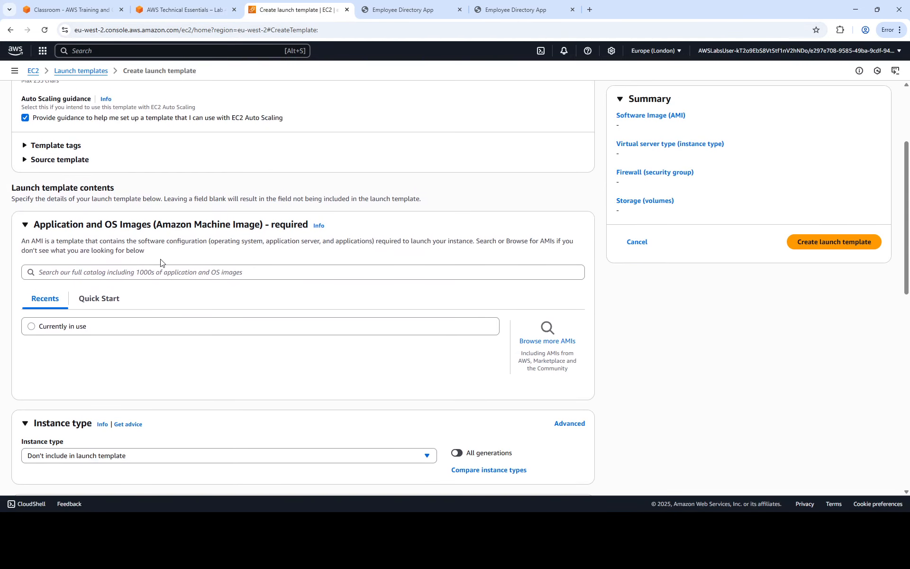
click(190, 10)
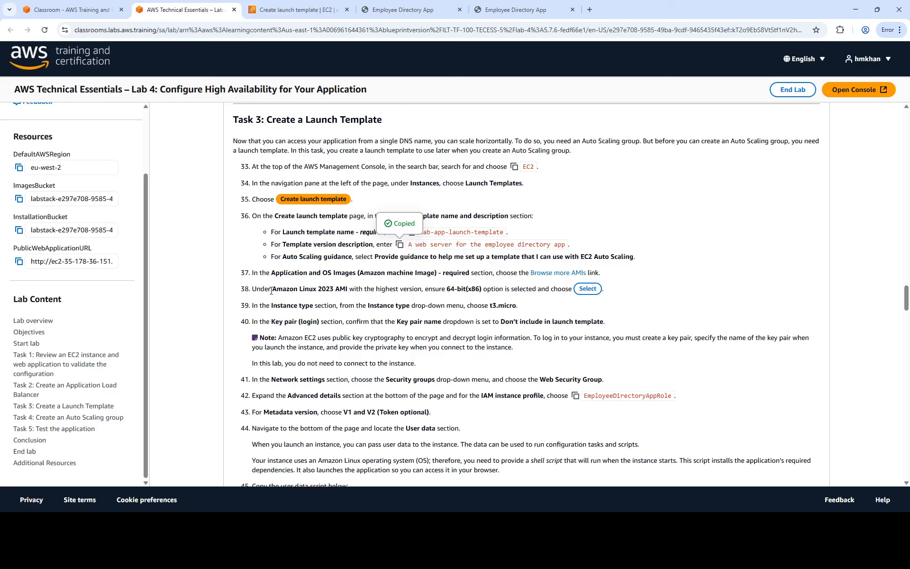
drag(273, 288, 348, 291)
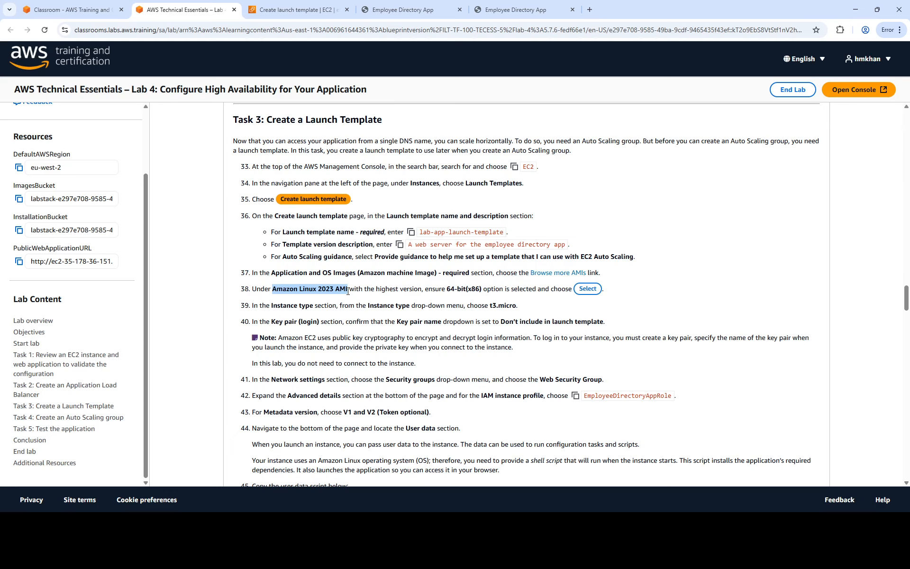
click(296, 11)
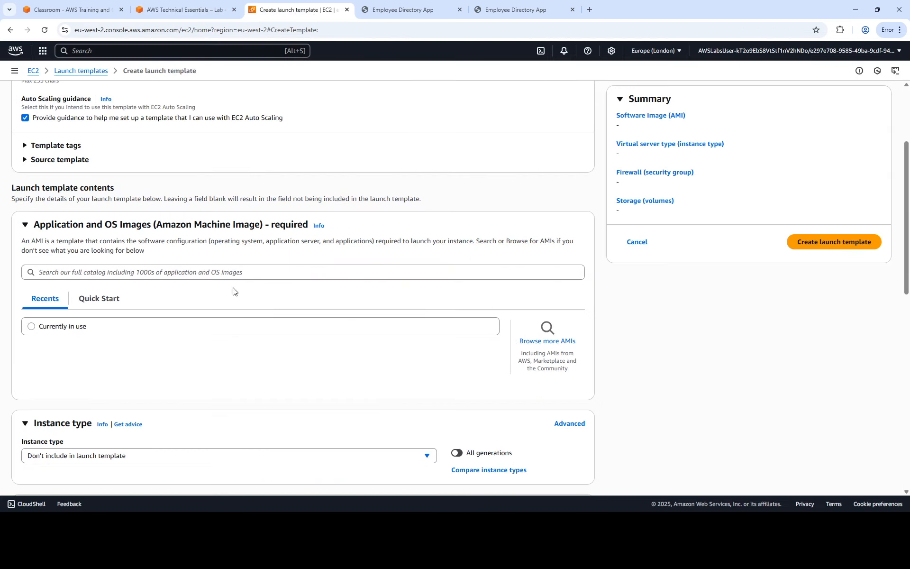
click(553, 340)
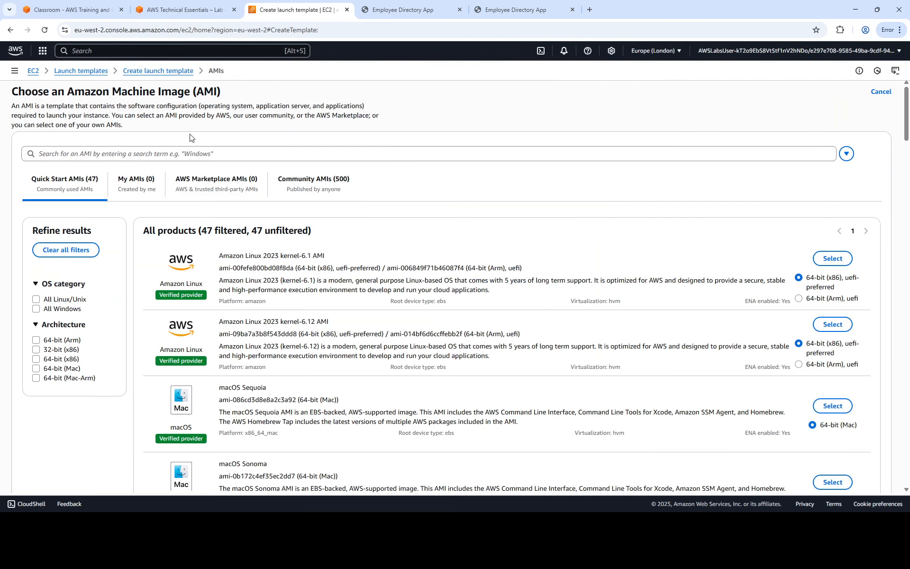
- Search the AMI catalog for "Amazon Linux 2023 AMI" and recheck the image name in lab step 38
click(136, 154)
key(ctrl+v)
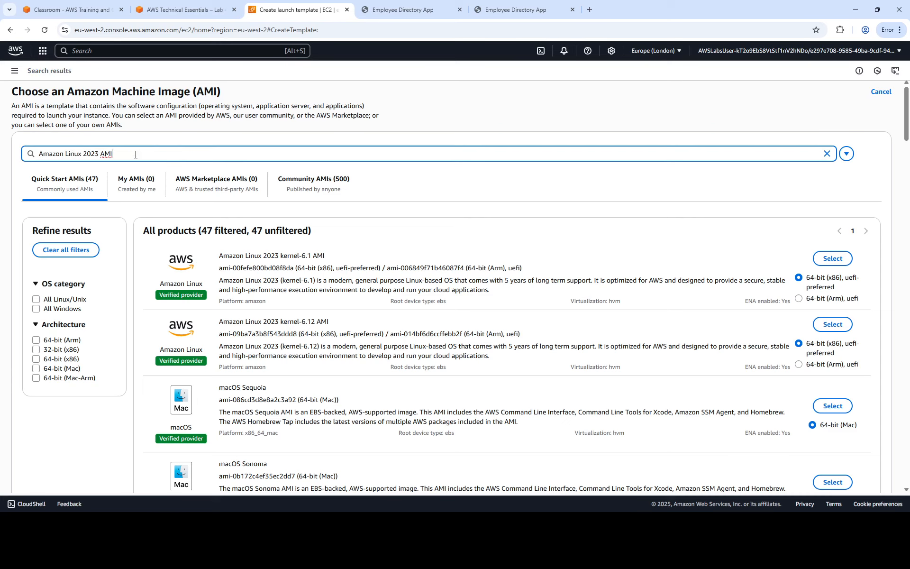
key(Return)
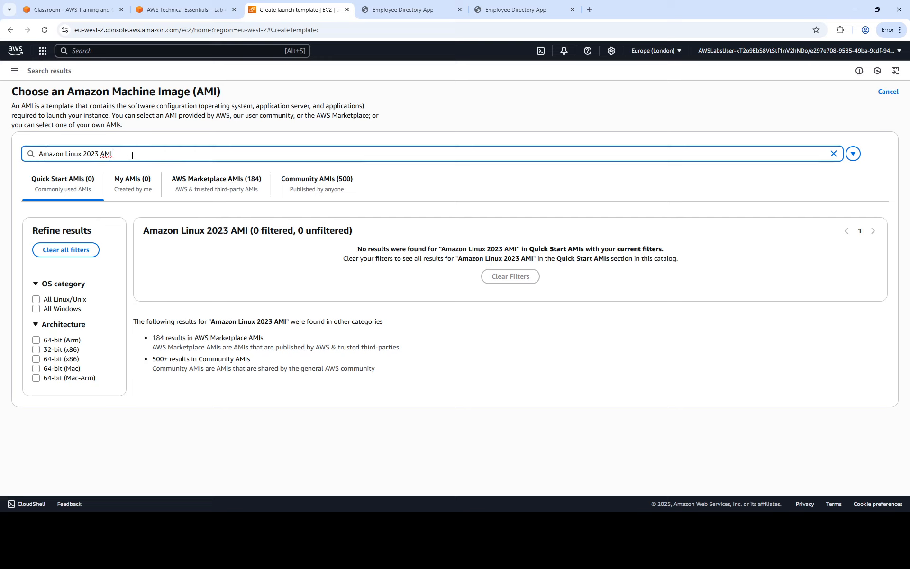
click(165, 11)
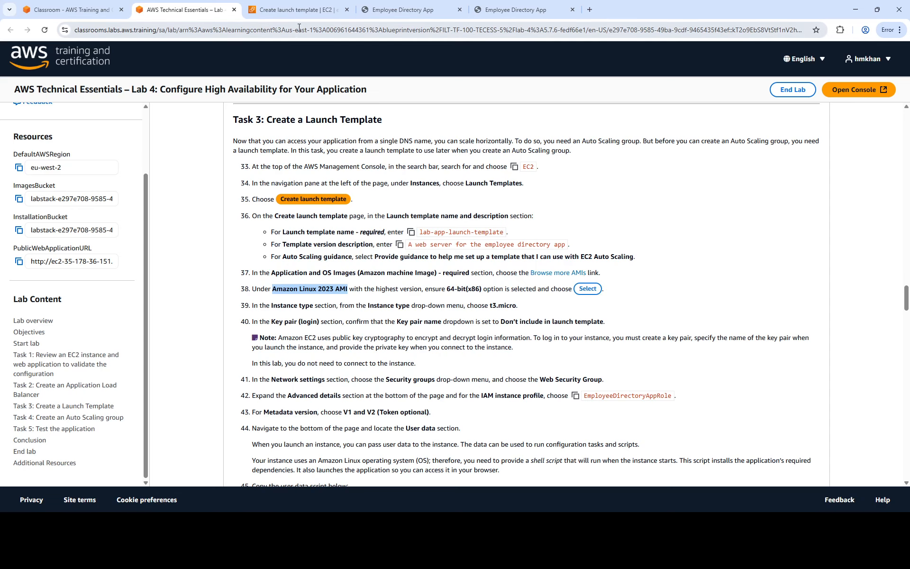
click(274, 5)
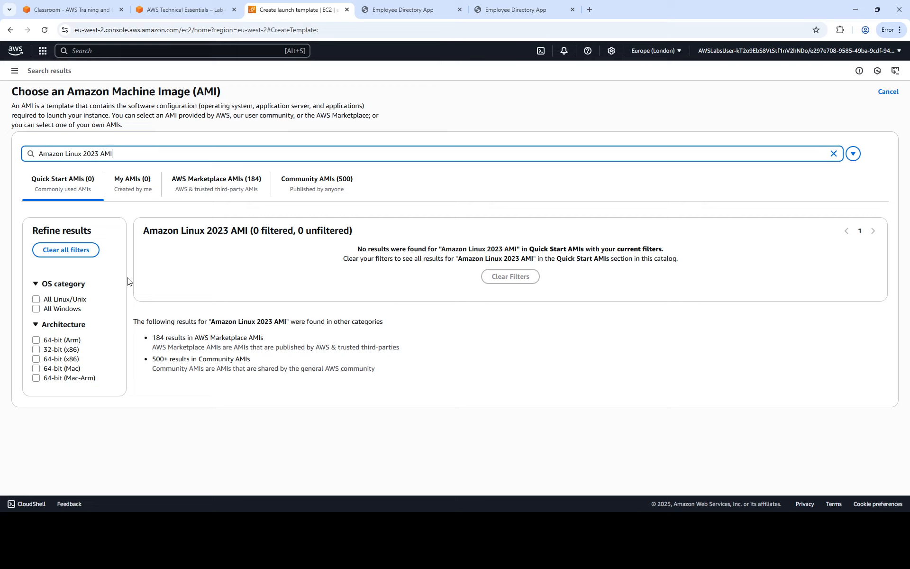
- Shorten the AMI catalog search to "Amazon Linux" and look through the Quick Start images it returns
key(BackSpace)
key(BackSpace)
key(BackSpace)
key(BackSpace)
key(BackSpace)
key(BackSpace)
key(BackSpace)
key(Return)
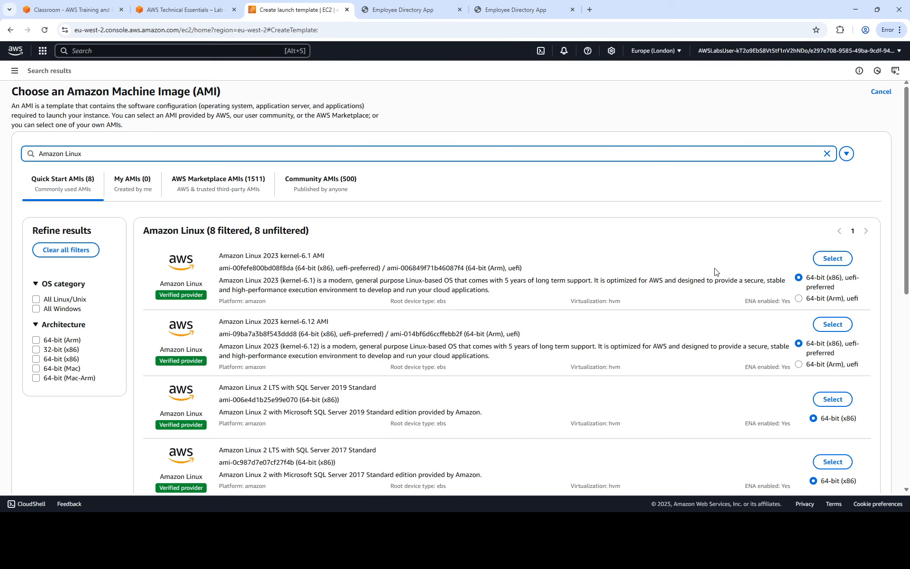
scroll(716, 275, down, 5)
scroll(719, 287, down, 2)
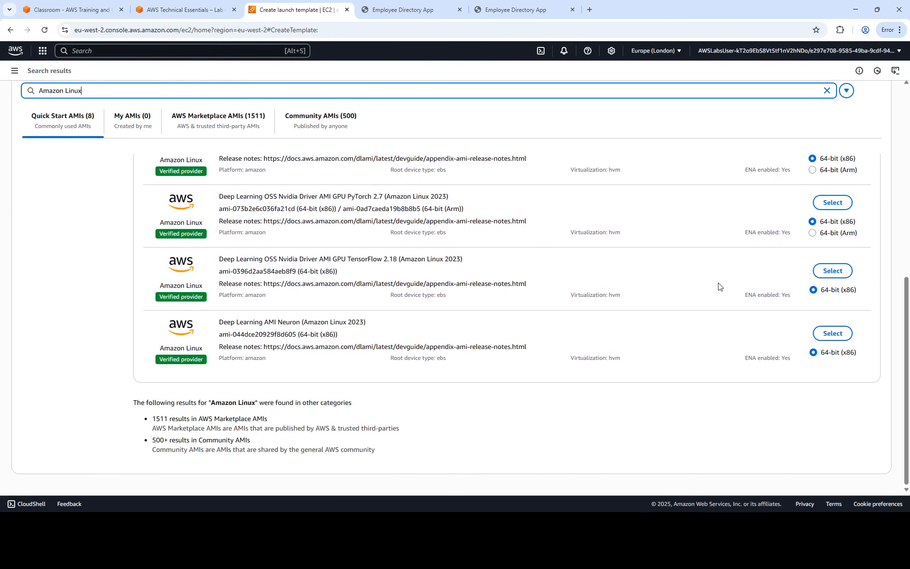
scroll(719, 287, up, 1)
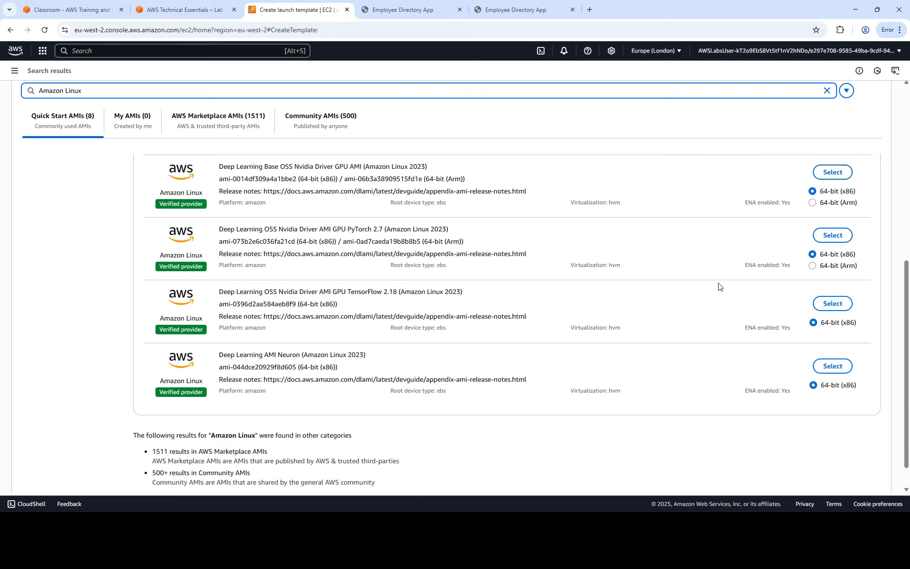
scroll(719, 287, up, 3)
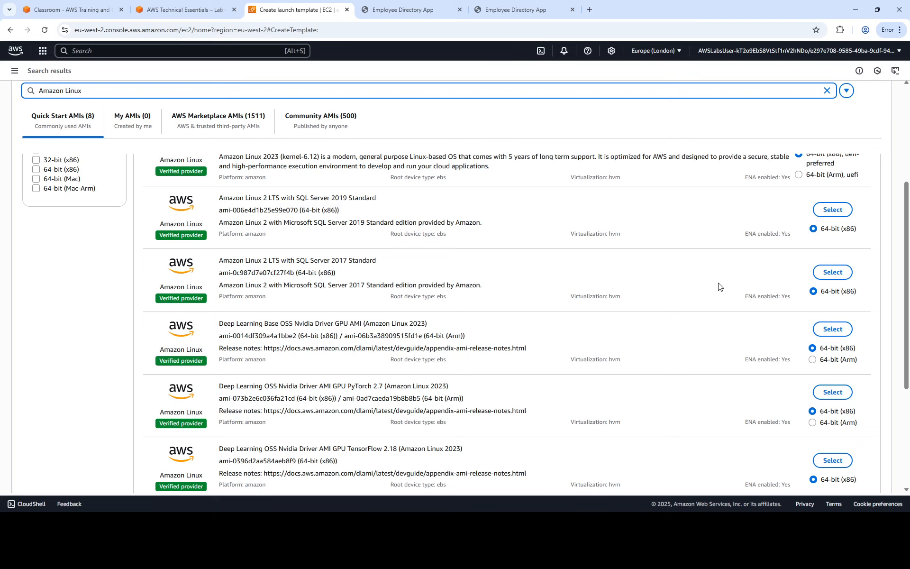
scroll(719, 286, up, 5)
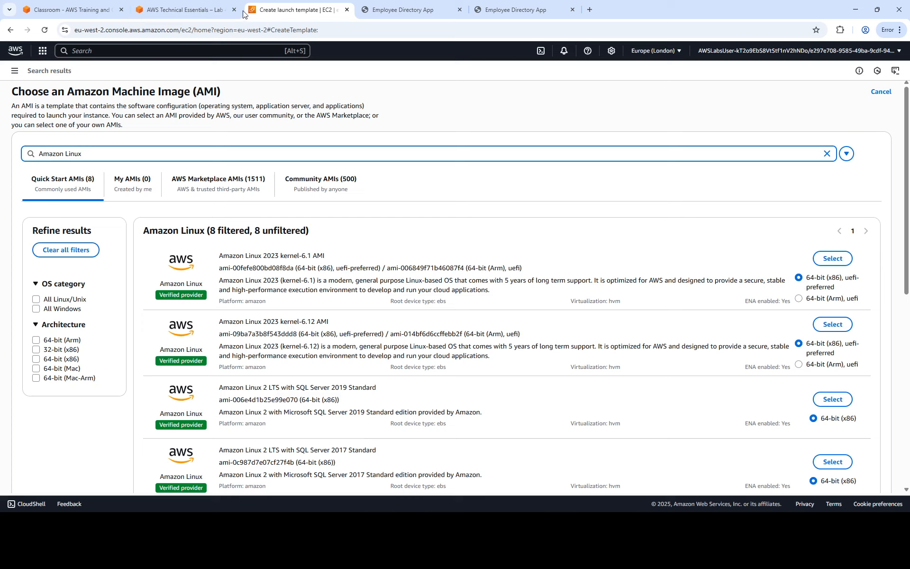
- Check the architecture requirement in lab step 38 and select the Amazon Linux 2023 kernel-6.1 AMI with 64-bit (x86)
click(190, 9)
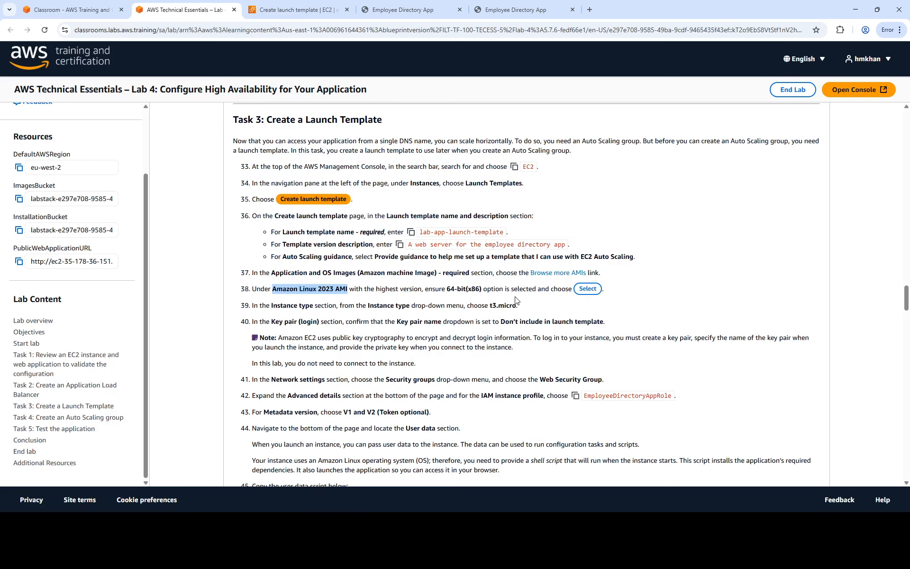
click(298, 10)
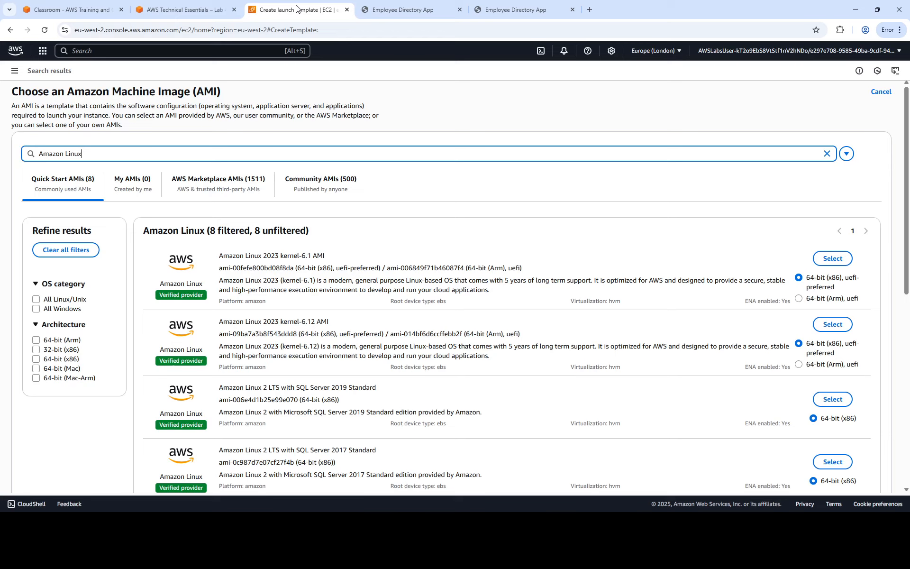
click(838, 265)
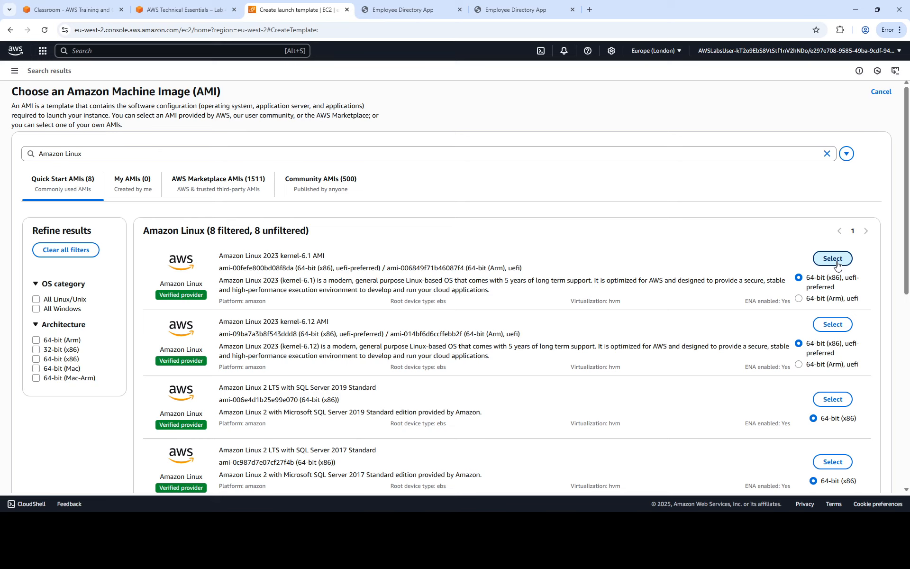
click(835, 259)
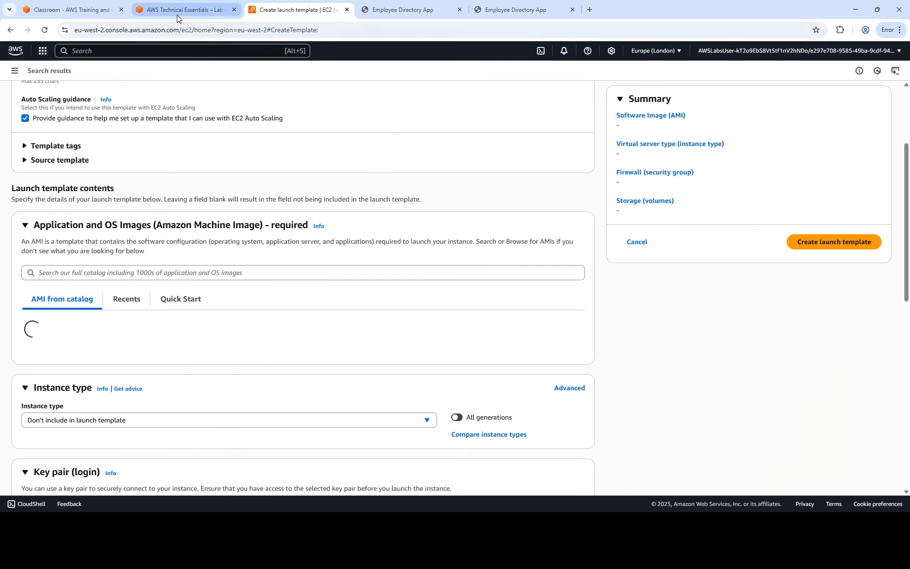
- Following lab step 39, set the launch template's instance type to t3.micro
click(178, 14)
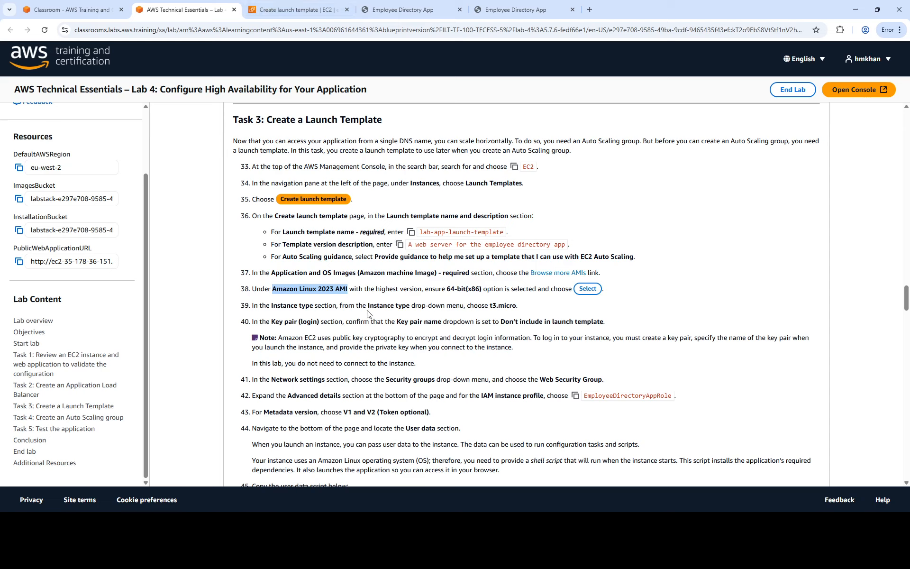
key(ctrl+Tab)
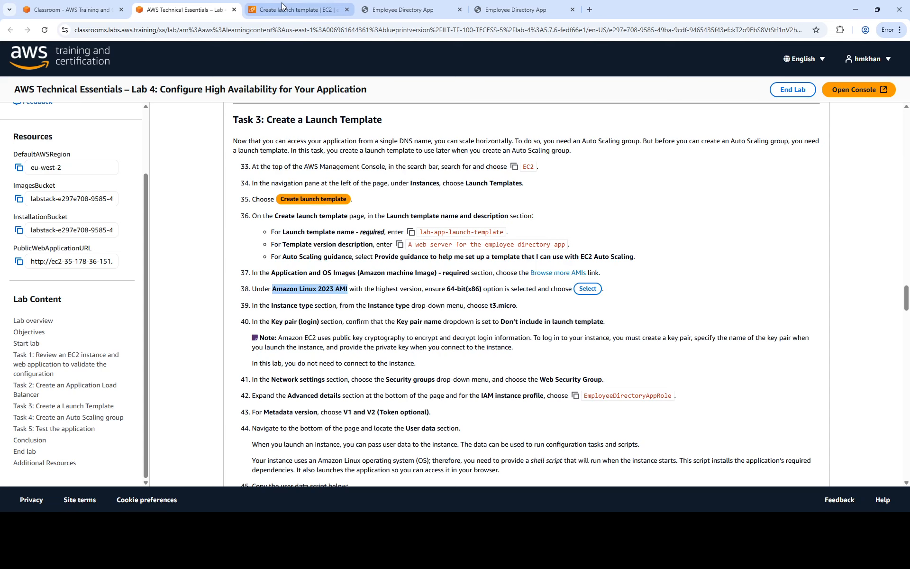
scroll(265, 278, down, 2)
scroll(265, 278, down, 7)
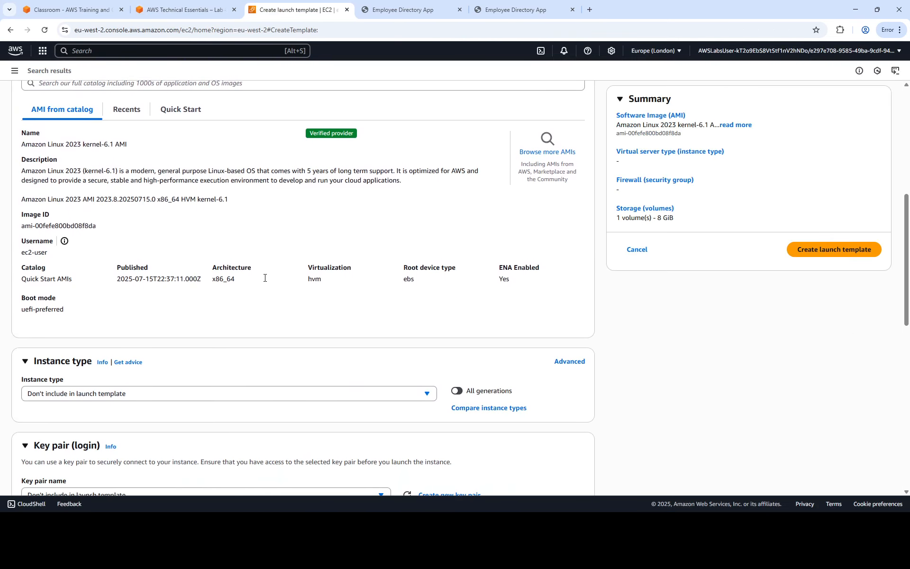
click(192, 204)
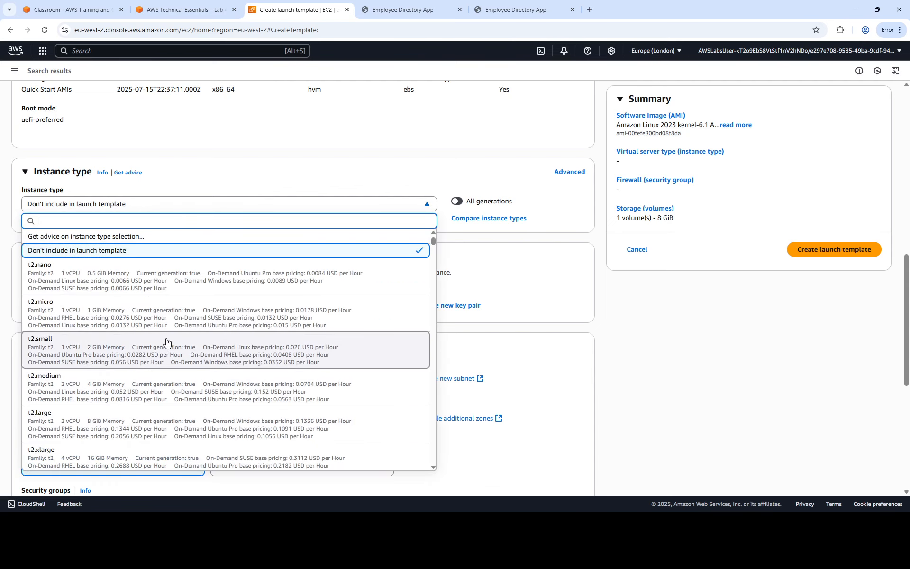
scroll(164, 344, down, 1)
scroll(164, 344, up, 1)
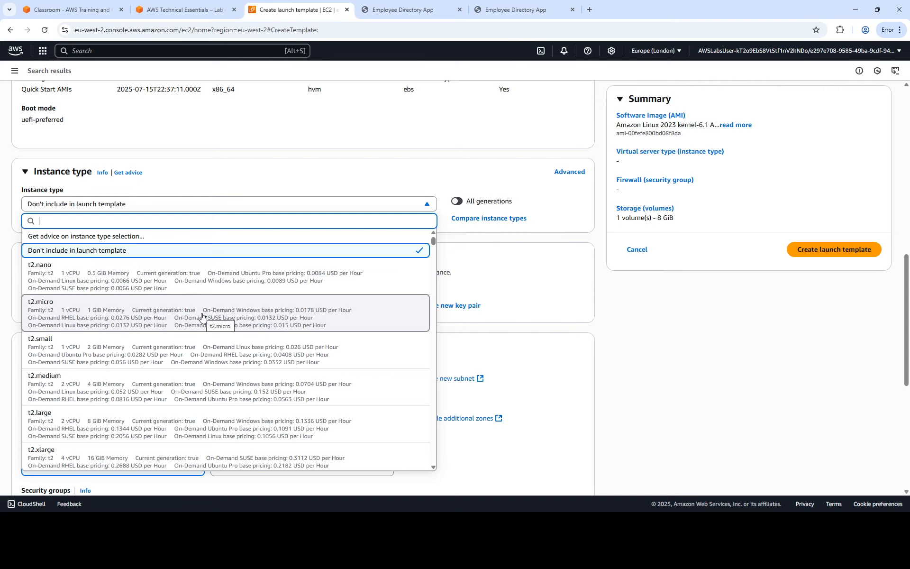
text(t3)
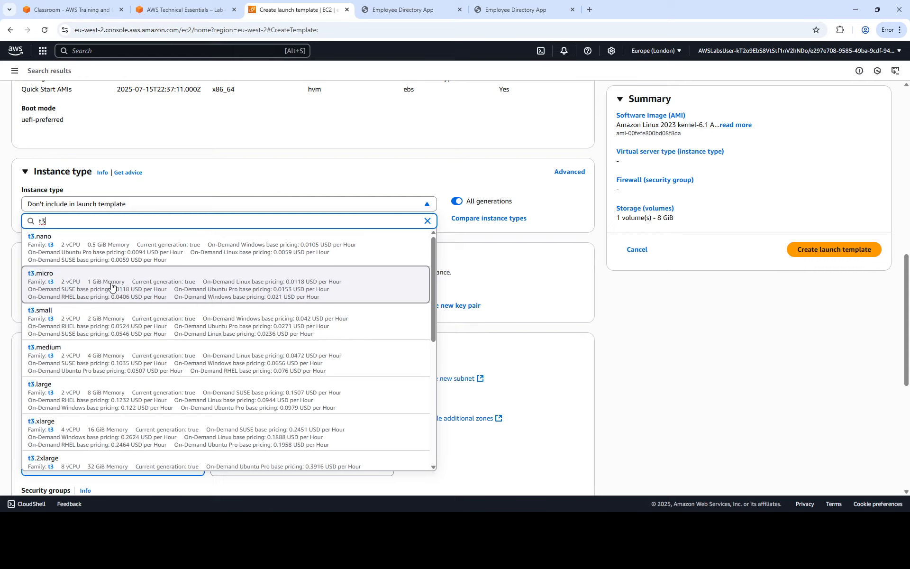
click(194, 282)
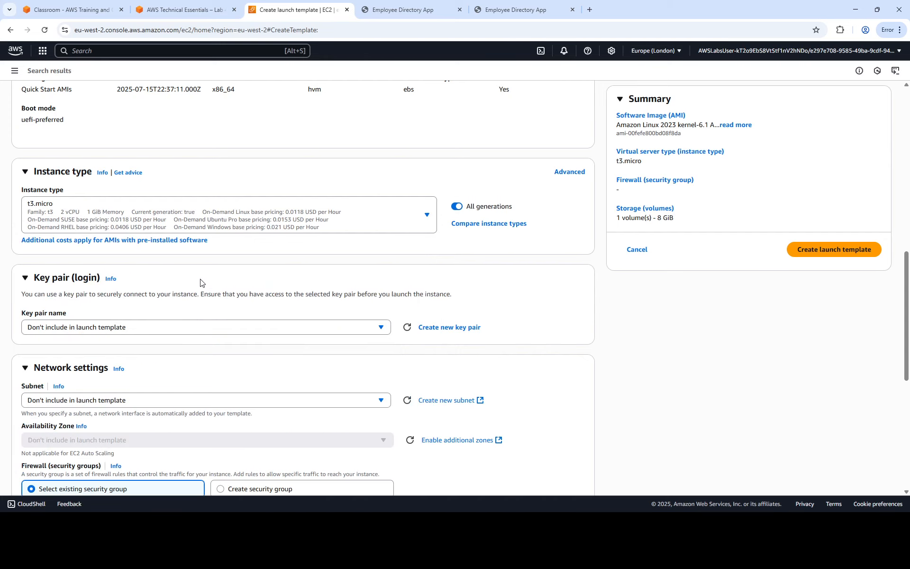
- Following lab step 40, choose "Don't include in launch template" as the key pair name
click(185, 10)
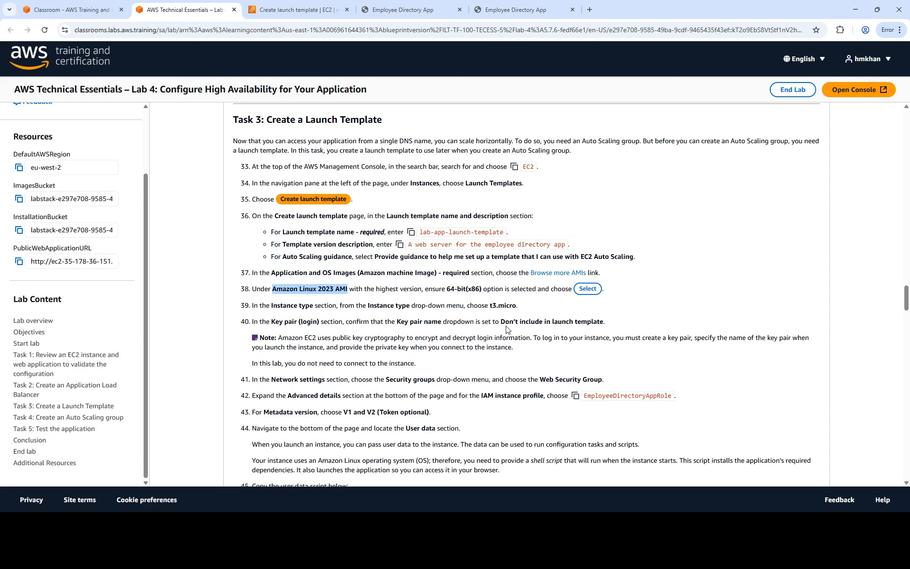
click(293, 9)
scroll(221, 266, down, 1)
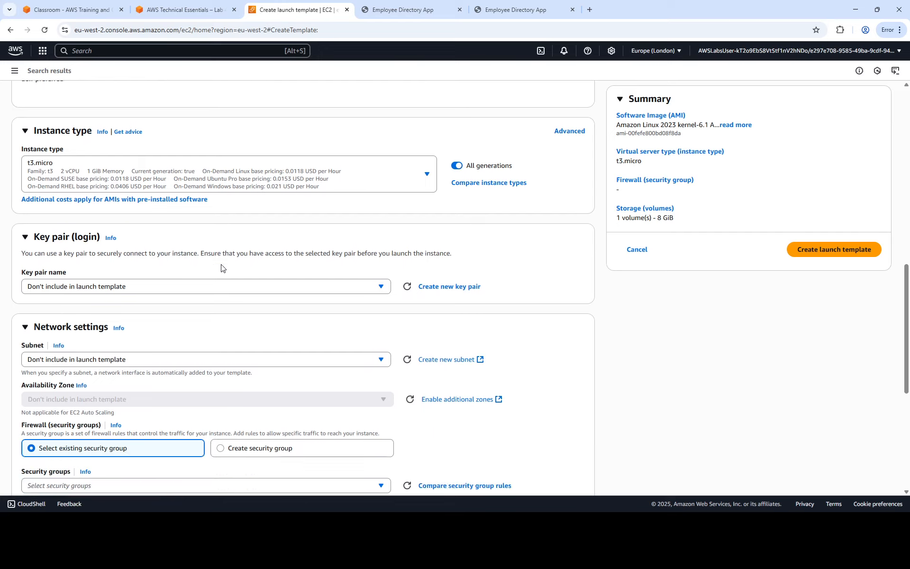
click(377, 279)
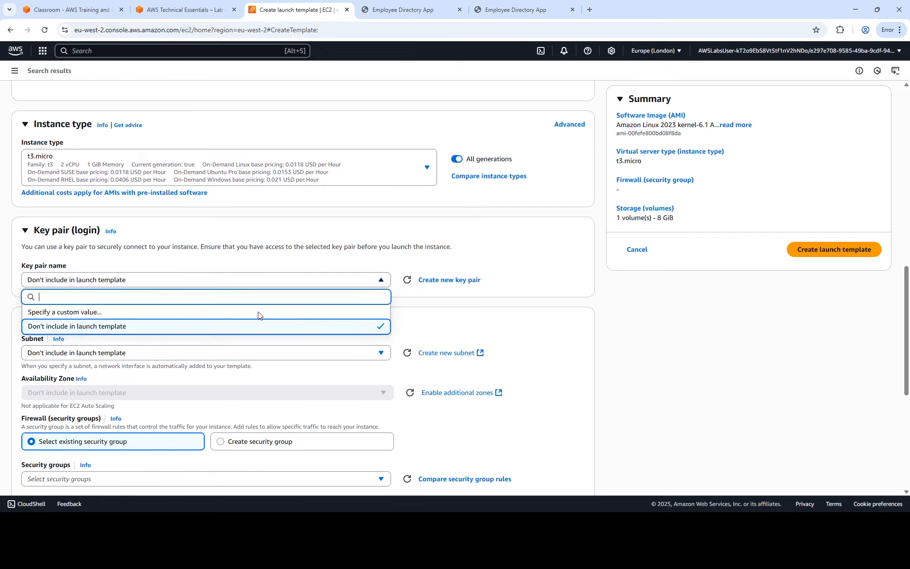
click(253, 327)
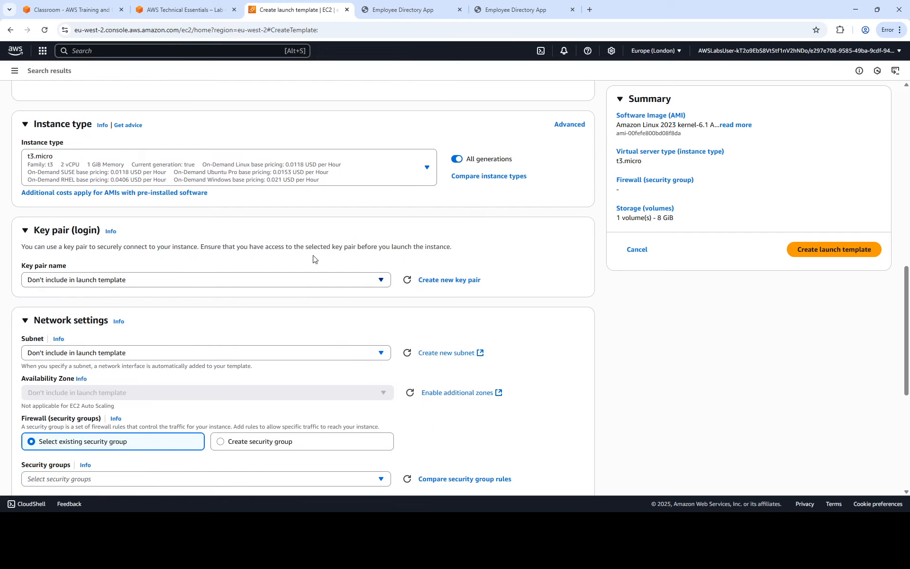
- Following lab step 41, expand the advanced network configuration and choose the existing Web Security Group for the launch template
click(185, 12)
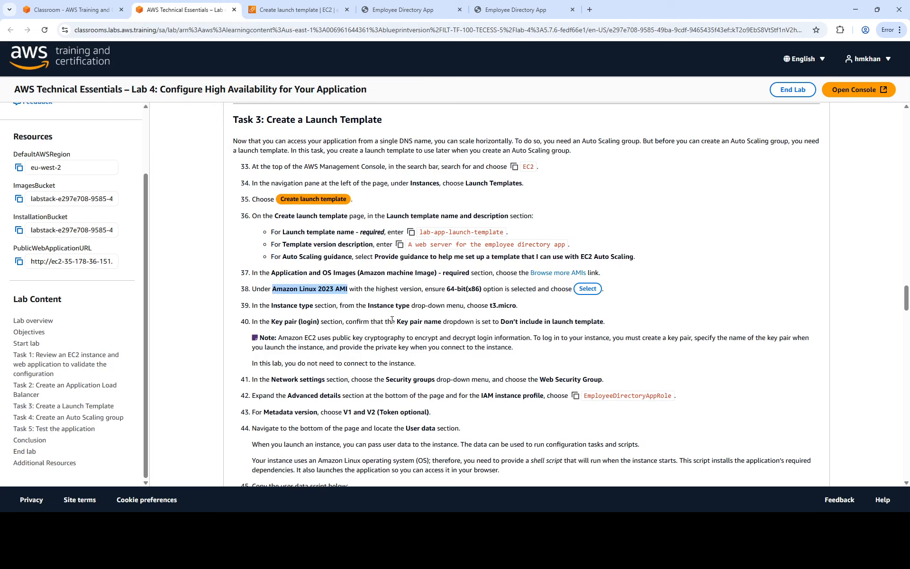
scroll(595, 337, down, 4)
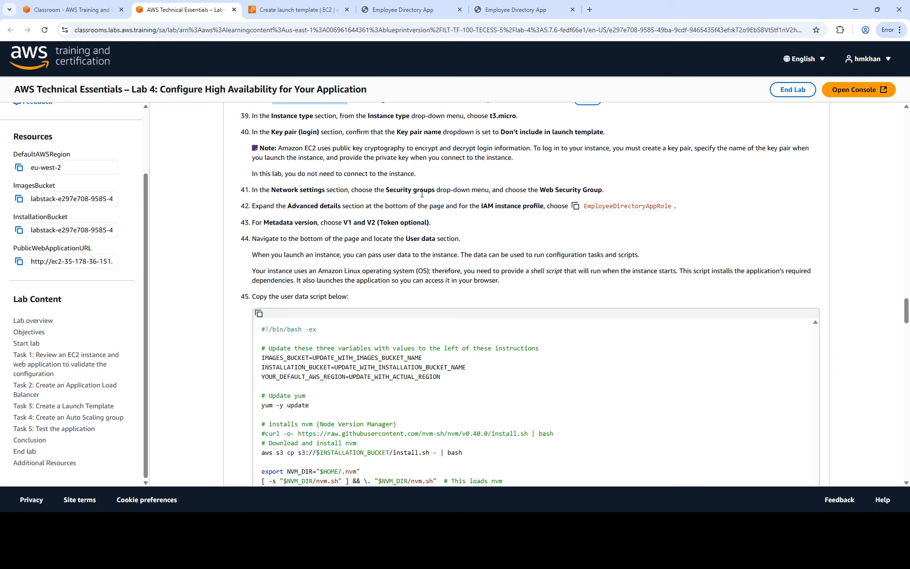
drag(541, 191, 603, 190)
click(299, 9)
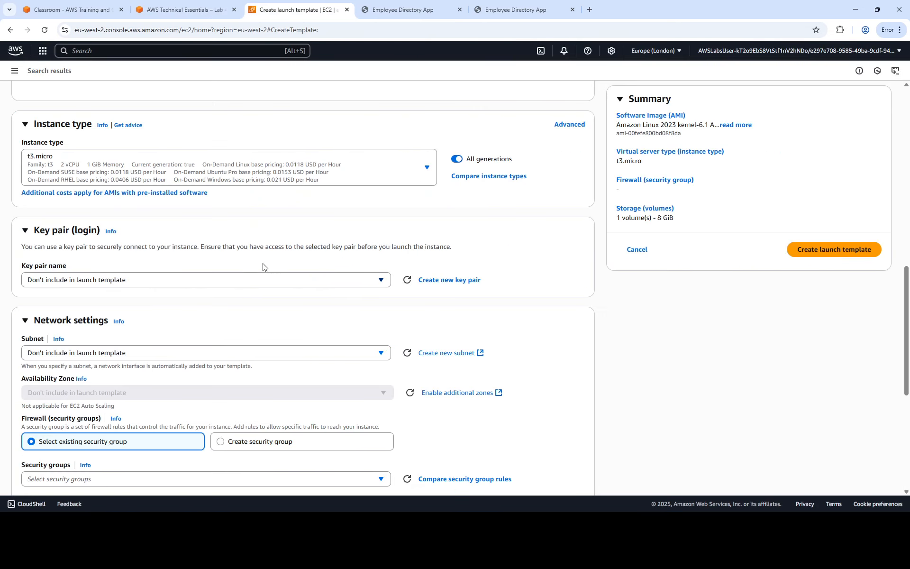
scroll(264, 269, down, 2)
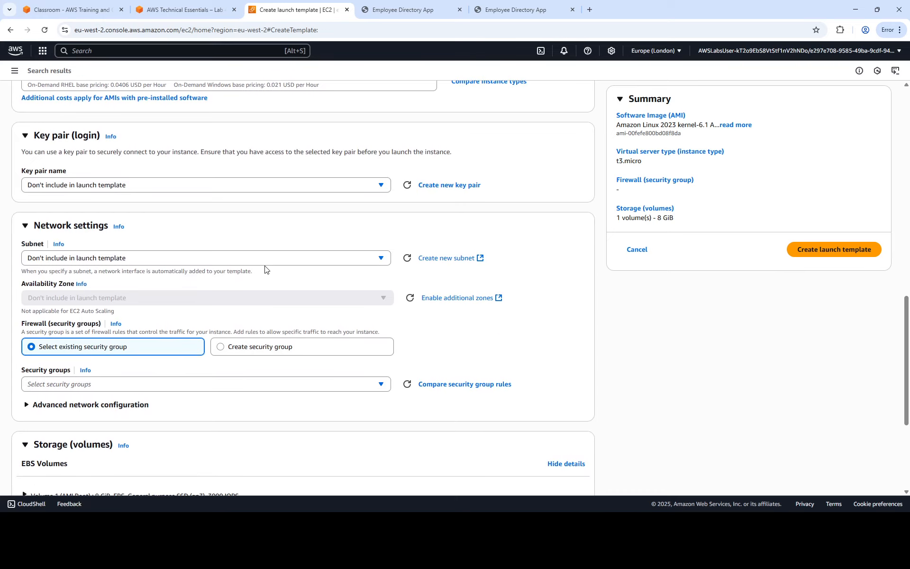
scroll(264, 270, down, 1)
scroll(265, 270, down, 1)
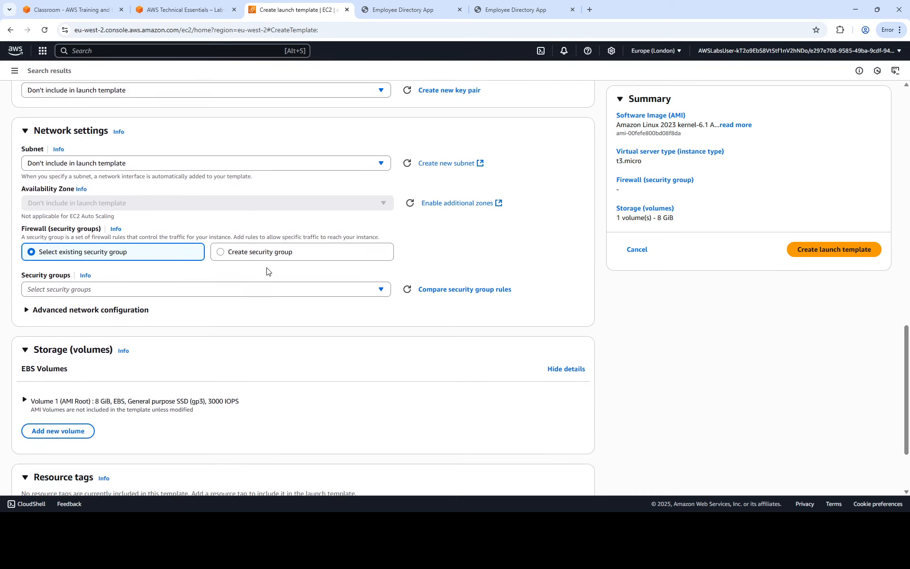
click(35, 310)
click(183, 290)
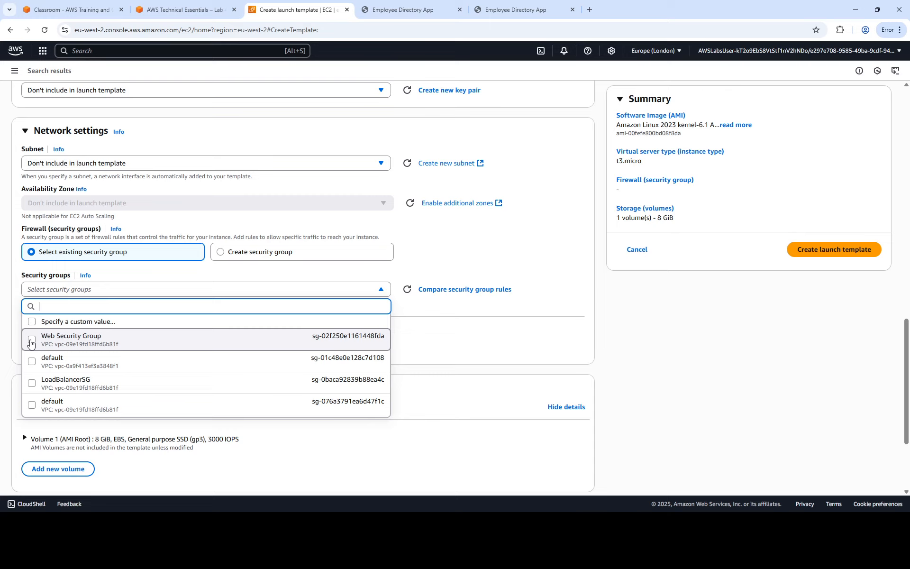
click(31, 343)
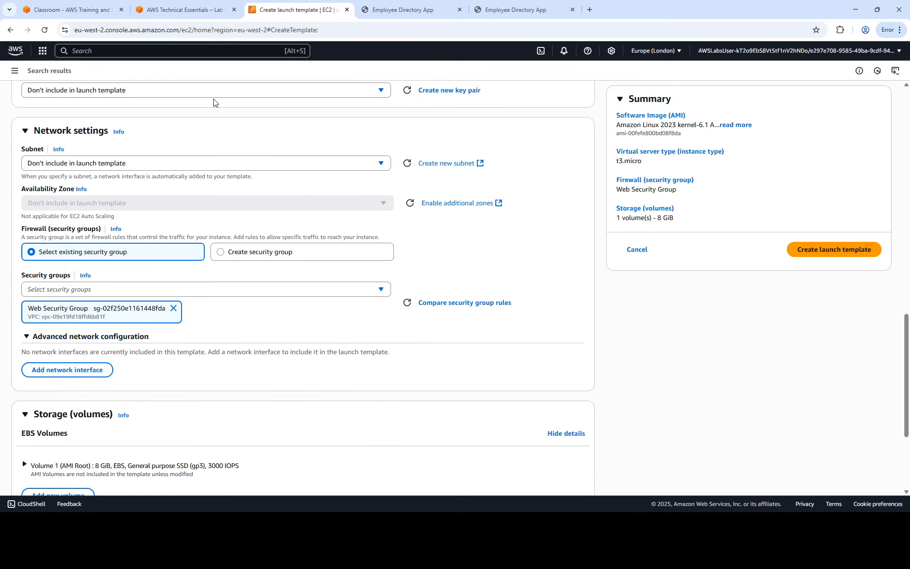
- Following lab step 42, copy the role name, expand the template's advanced details and set the IAM instance profile to EmployeeDirectoryAppRole
click(178, 10)
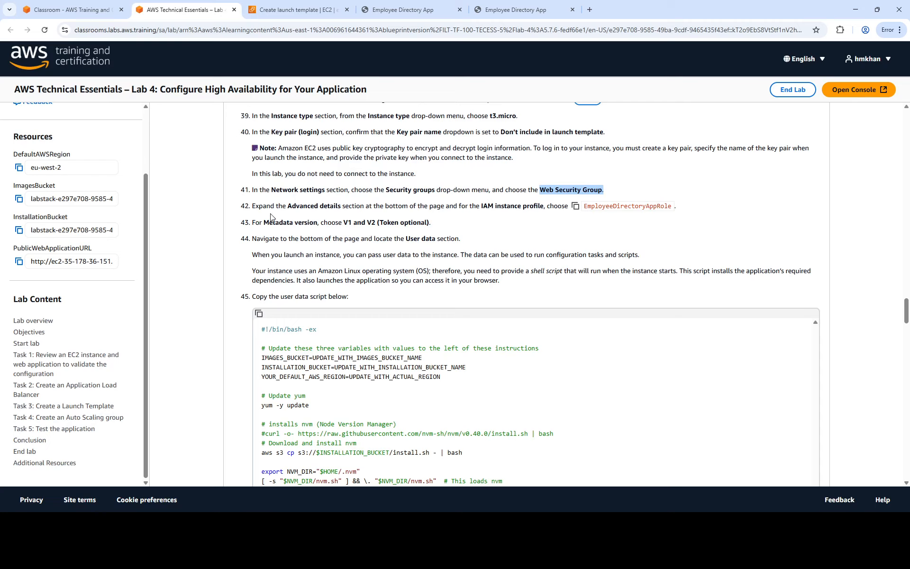
click(576, 206)
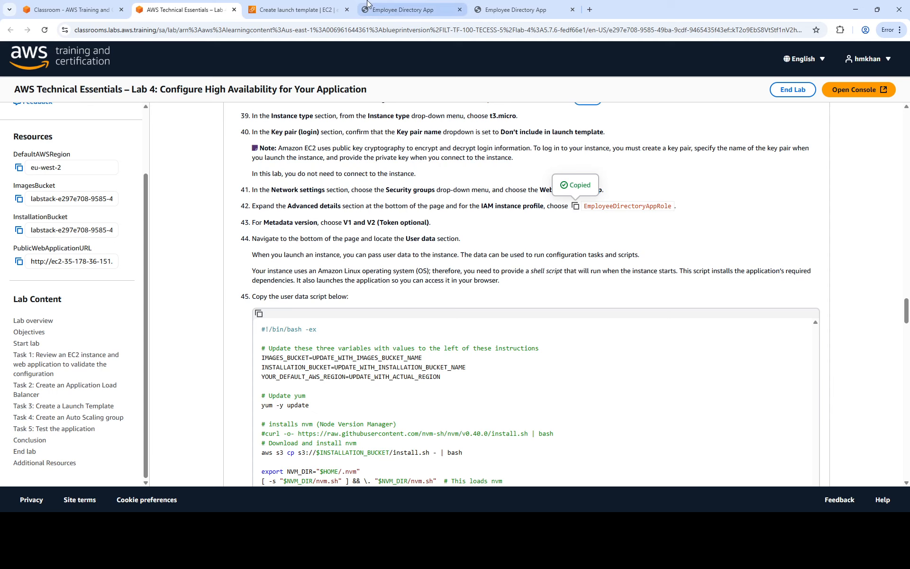
click(285, 14)
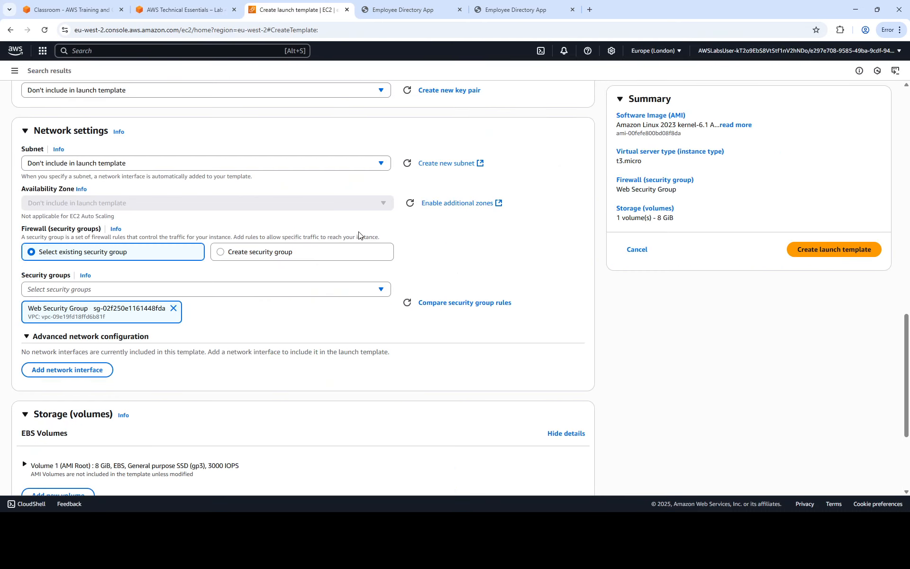
scroll(257, 306, down, 1)
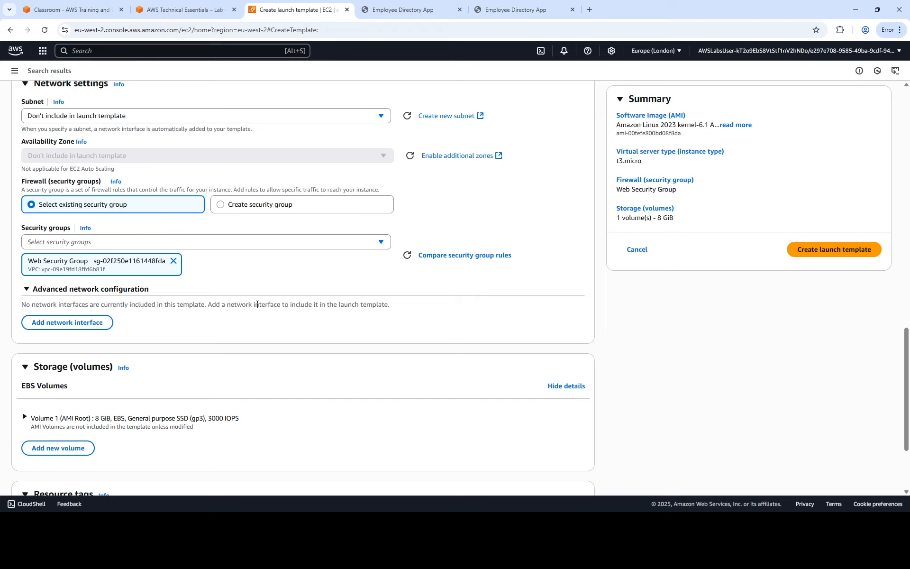
scroll(258, 304, down, 1)
scroll(259, 308, down, 1)
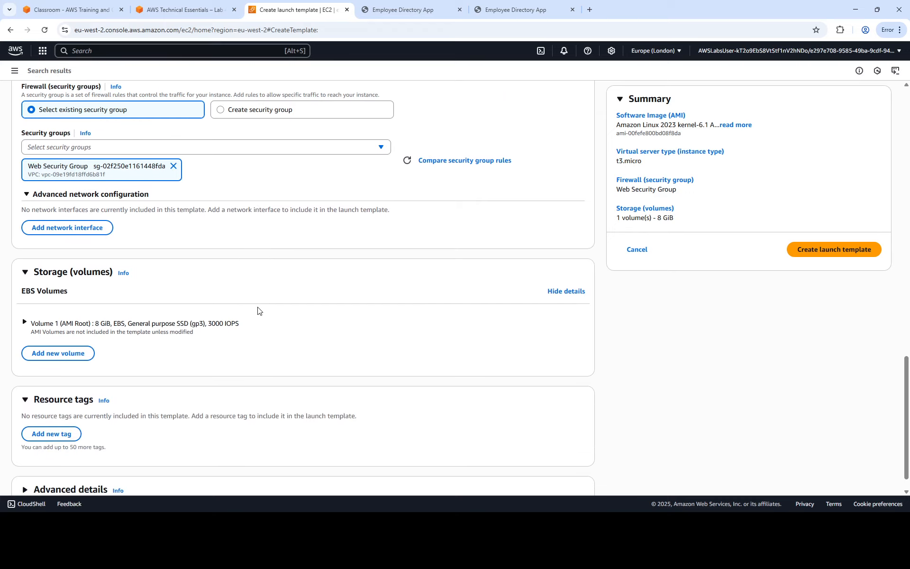
scroll(257, 311, down, 1)
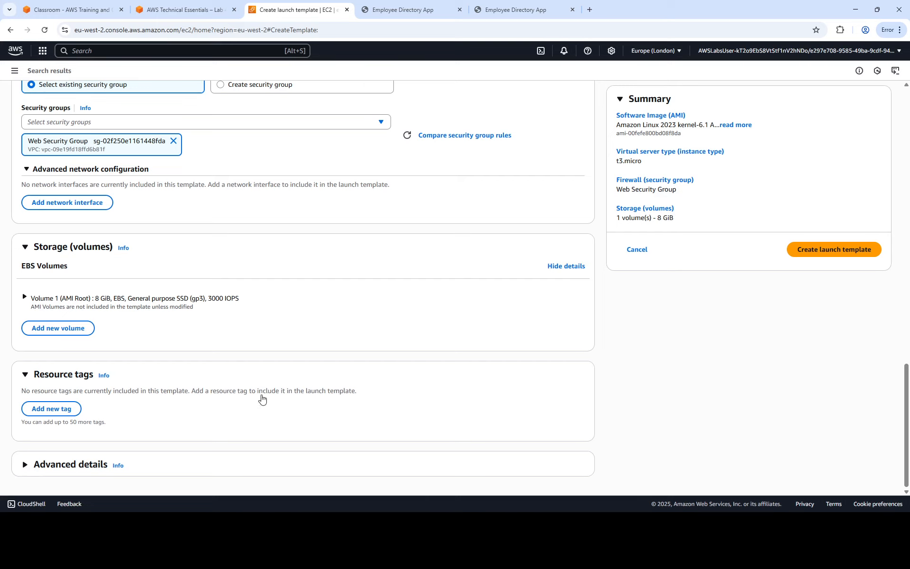
scroll(318, 288, down, 4)
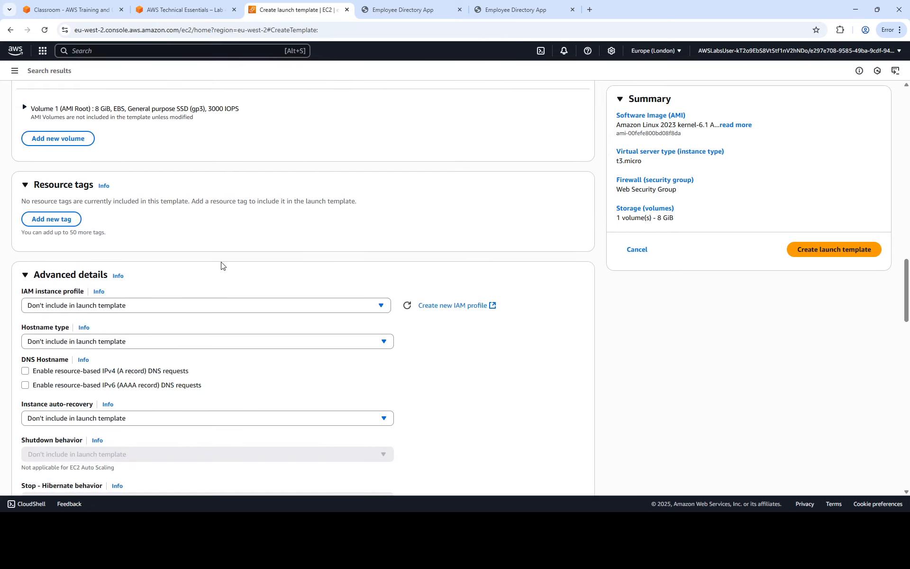
click(142, 307)
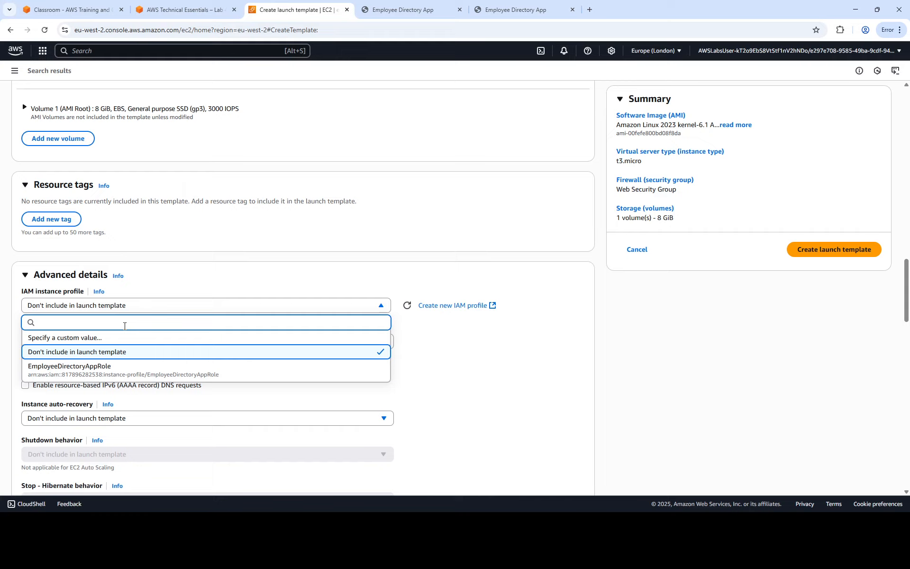
click(109, 372)
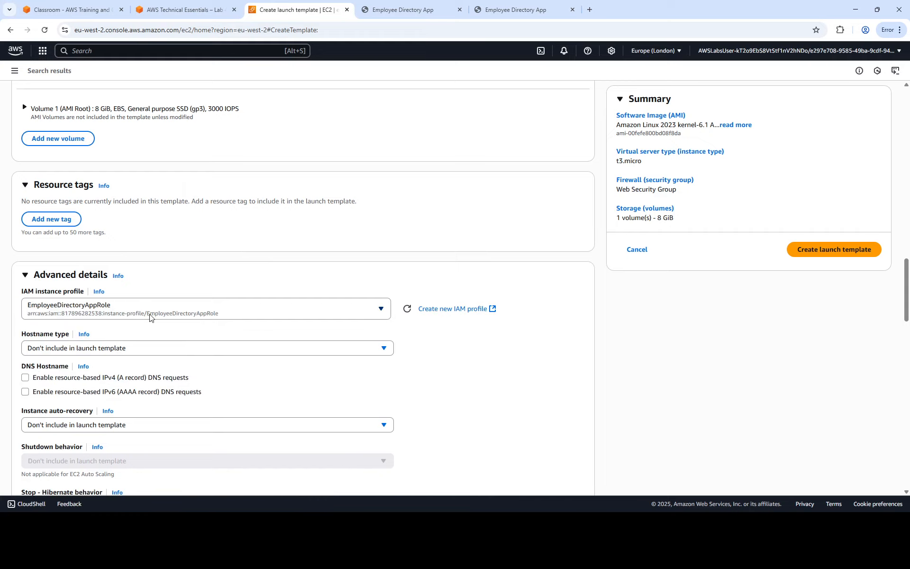
- Check the metadata requirement in lab step 43 and locate the Metadata version setting in the template's advanced details
click(190, 9)
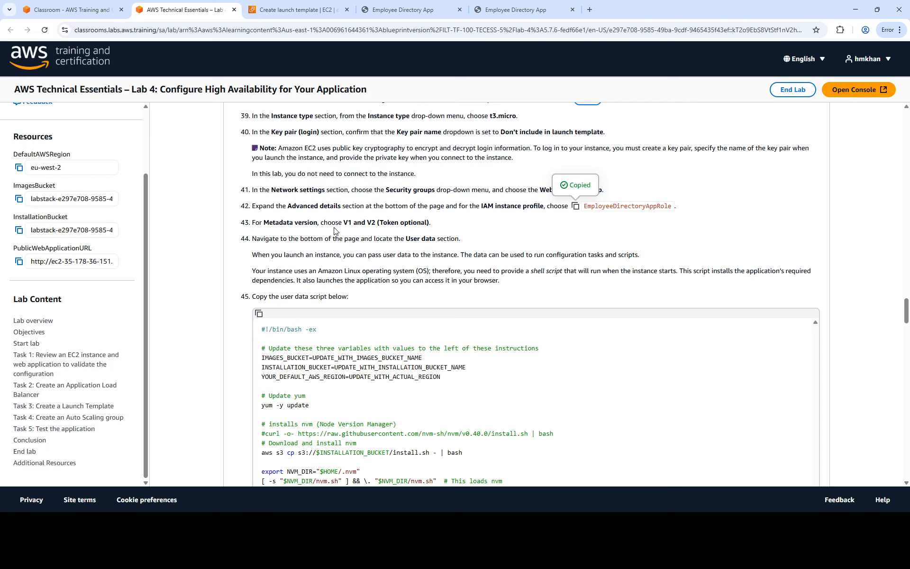
click(306, 10)
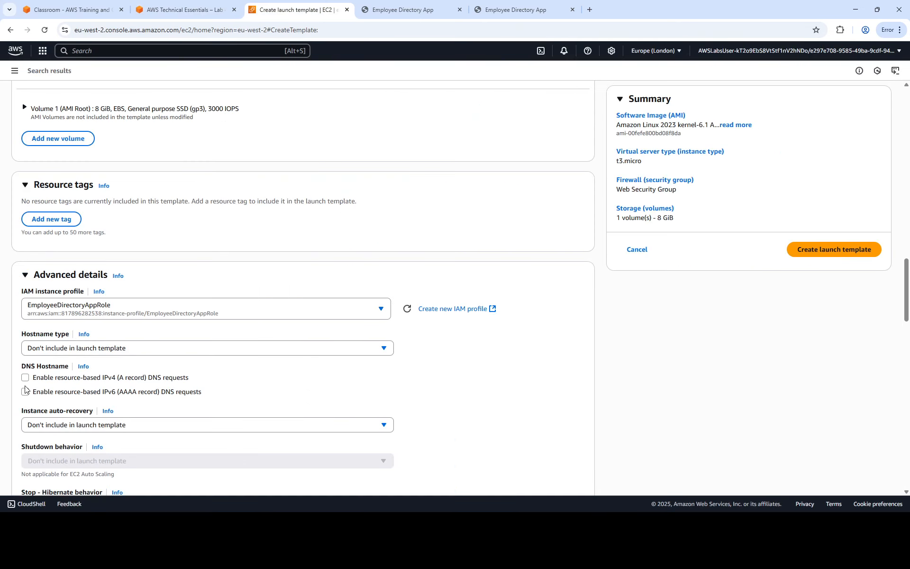
scroll(228, 322, down, 2)
scroll(228, 321, down, 9)
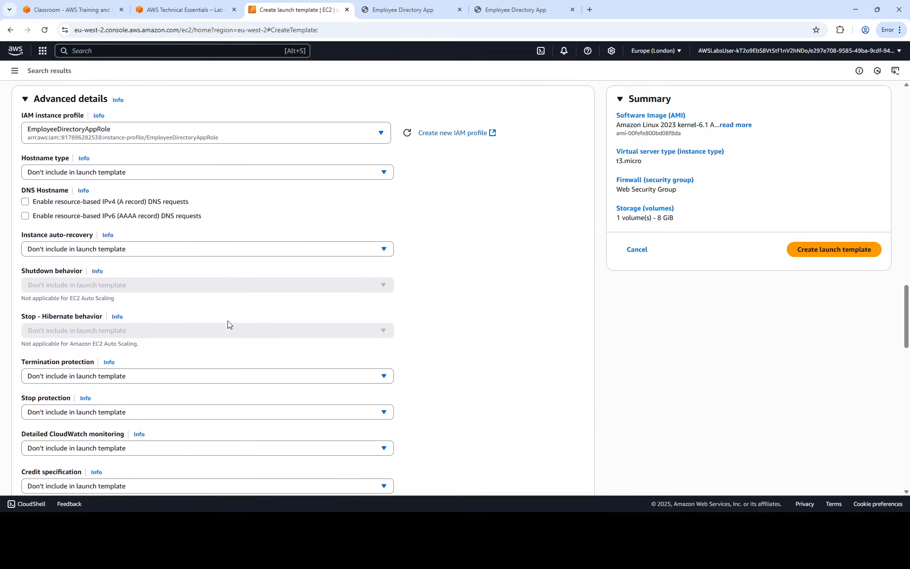
scroll(228, 324, down, 6)
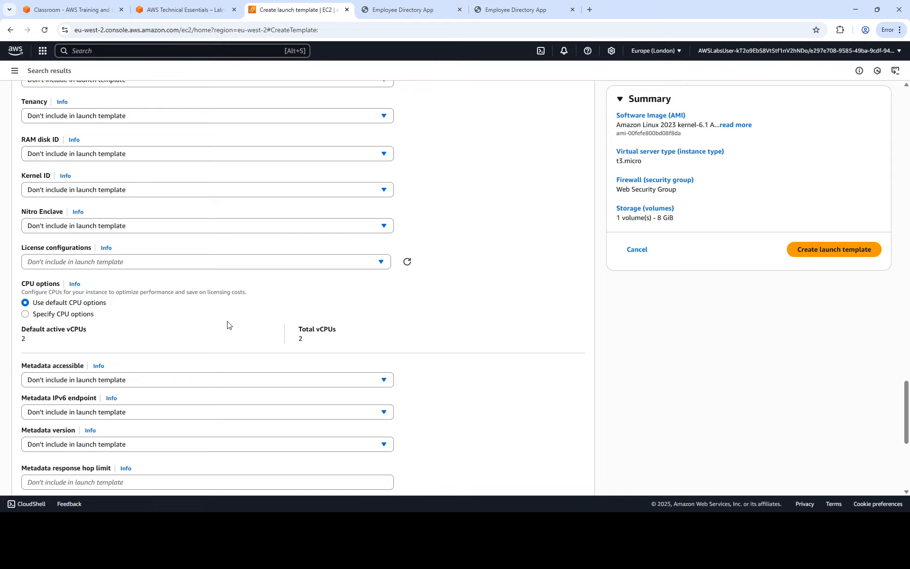
scroll(227, 325, down, 2)
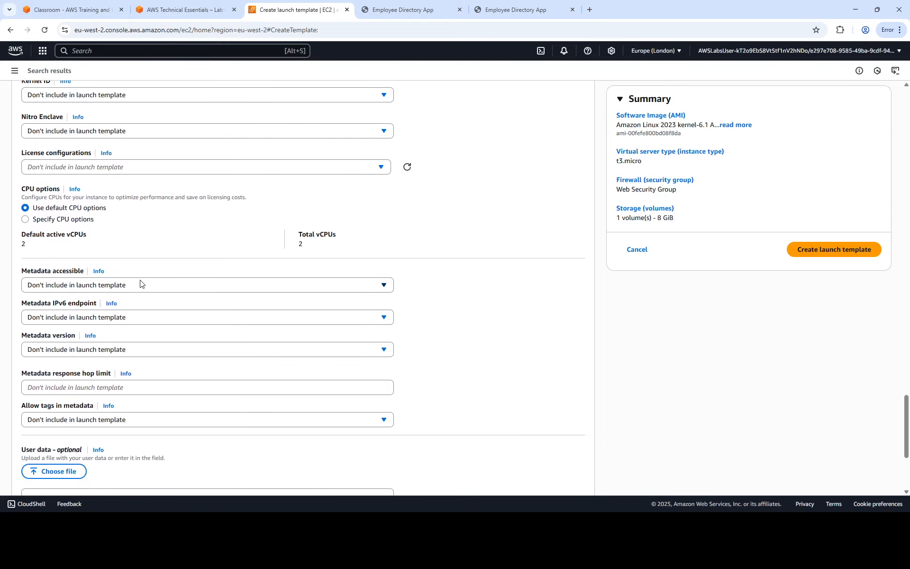
- Set the launch template's metadata version to V1 and V2 (token optional)
click(140, 283)
click(155, 268)
scroll(213, 326, down, 1)
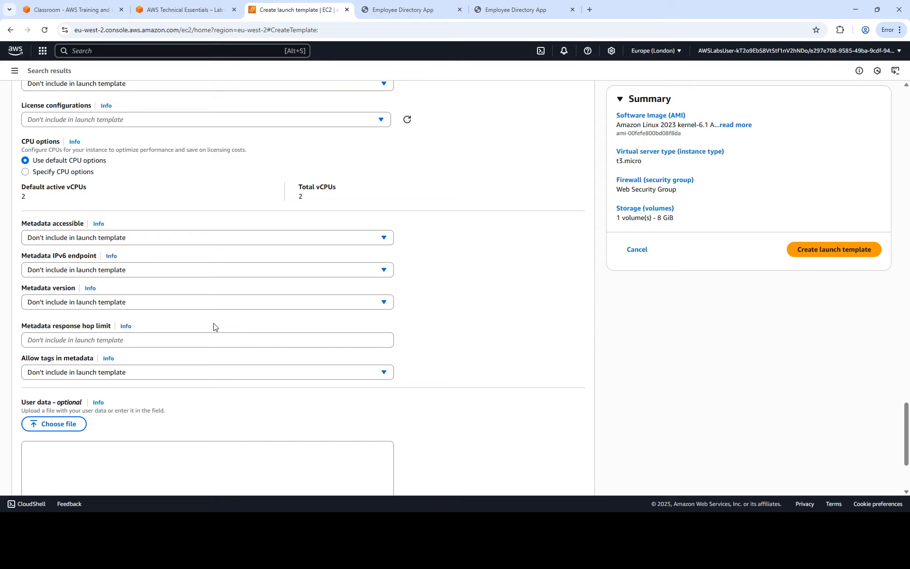
scroll(213, 327, up, 1)
scroll(213, 326, up, 3)
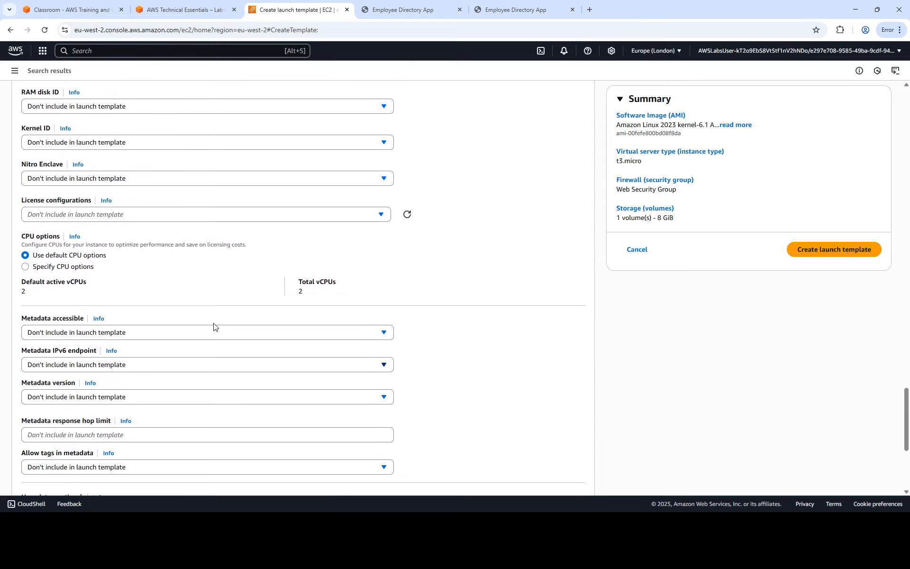
scroll(213, 327, up, 2)
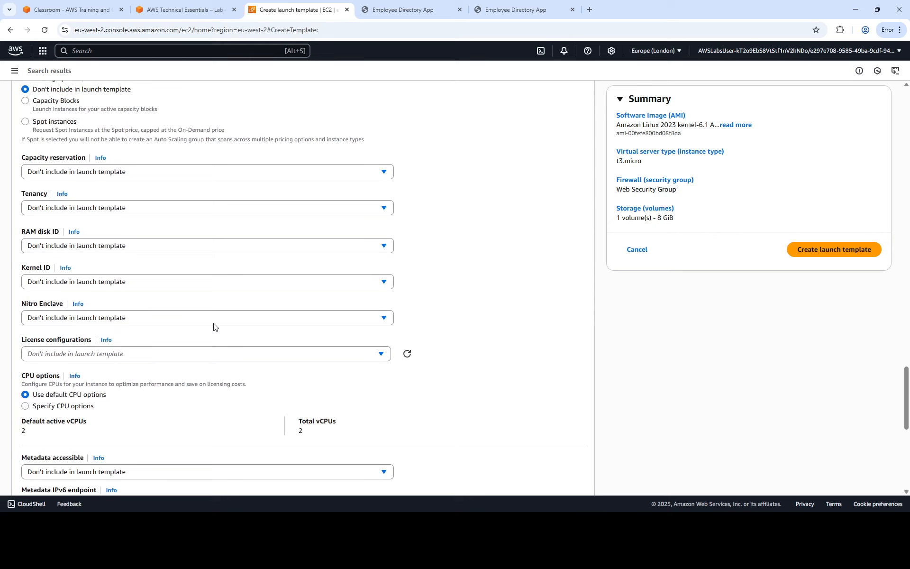
scroll(180, 84, down, 6)
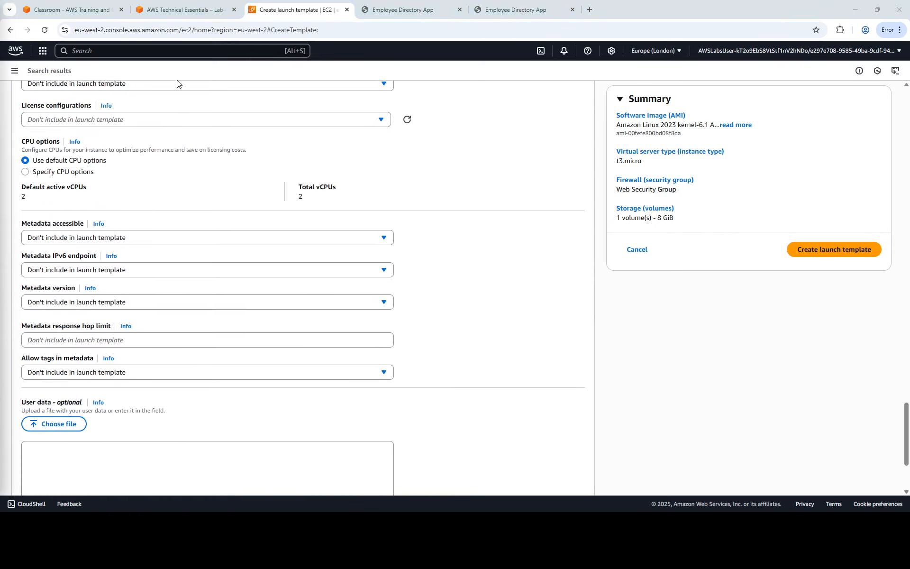
click(137, 302)
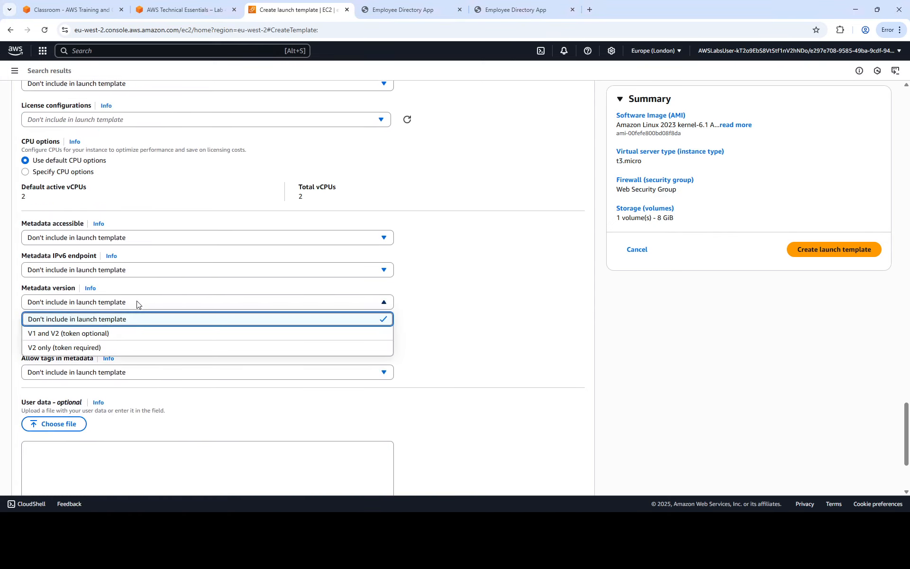
click(115, 335)
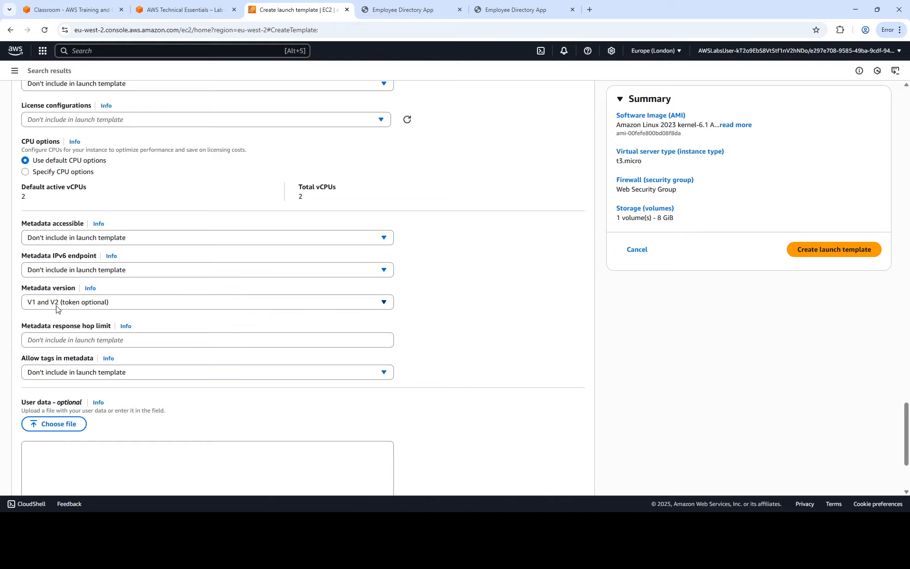
- Copy the user data script from step 45 of the lab instructions into the launch template's User data field
click(185, 10)
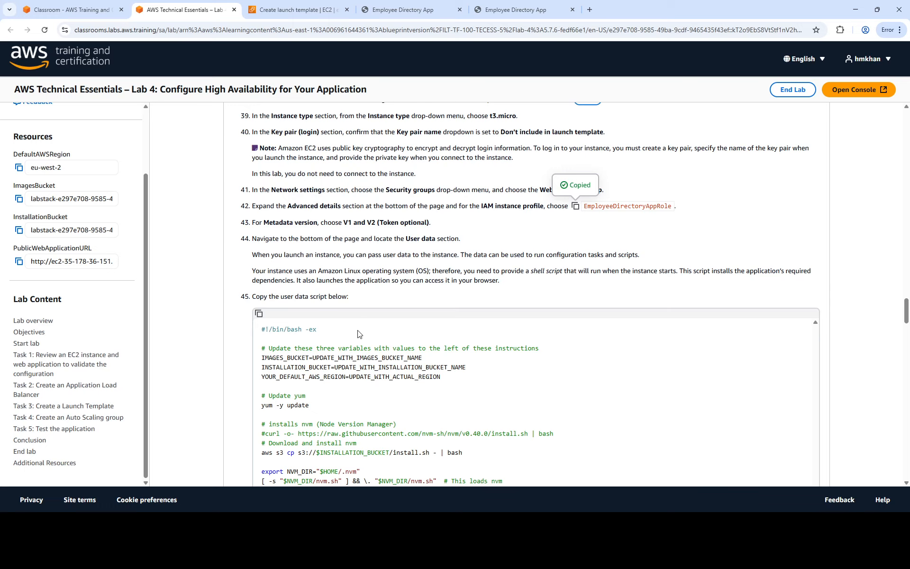
scroll(346, 325, down, 2)
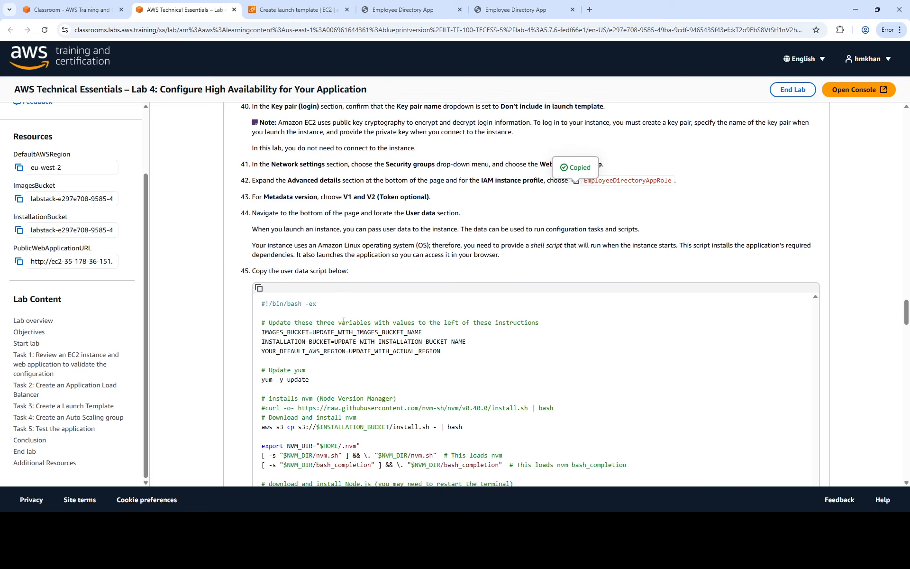
click(260, 219)
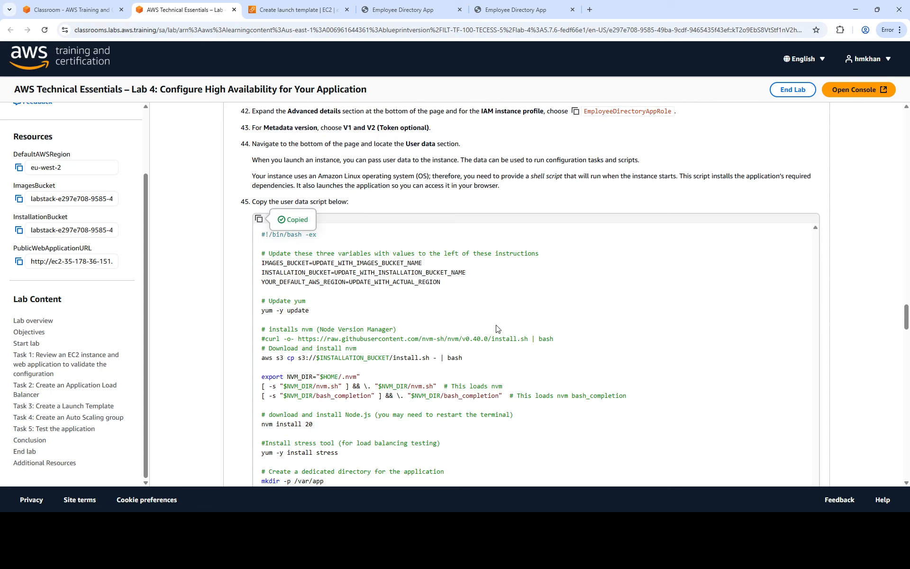
click(277, 10)
scroll(187, 262, down, 3)
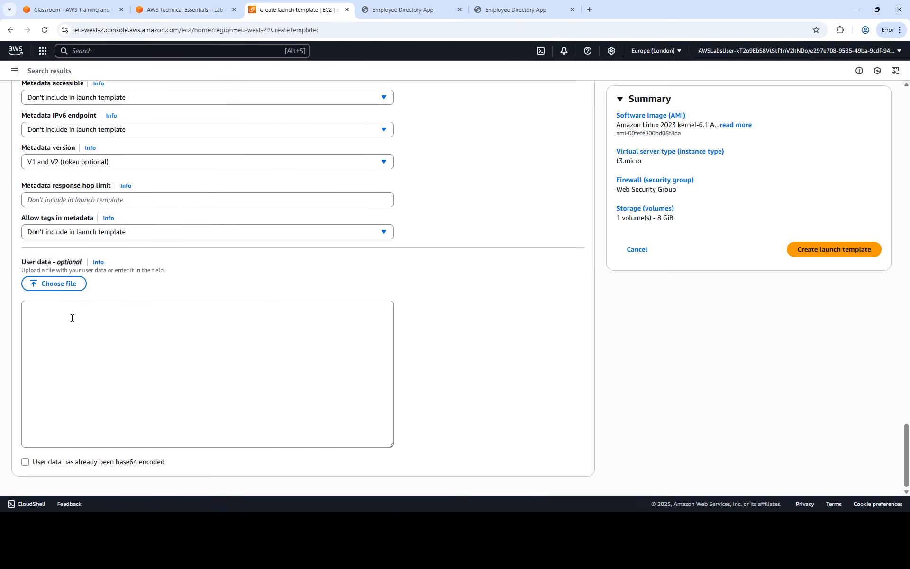
click(71, 320)
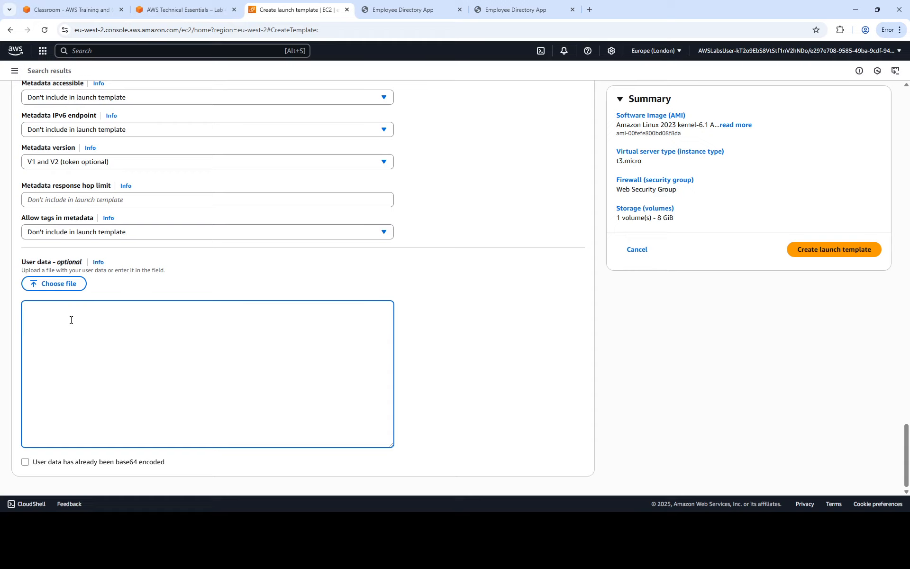
key(ctrl+v)
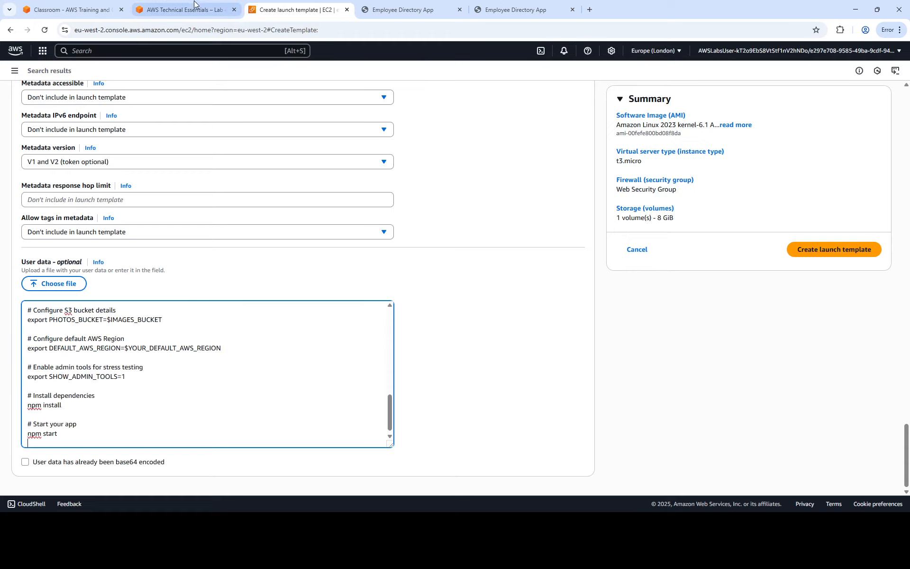
- Review the user data script in the lab instructions, its list of tasks, and the variable replacements described in step 46
click(173, 12)
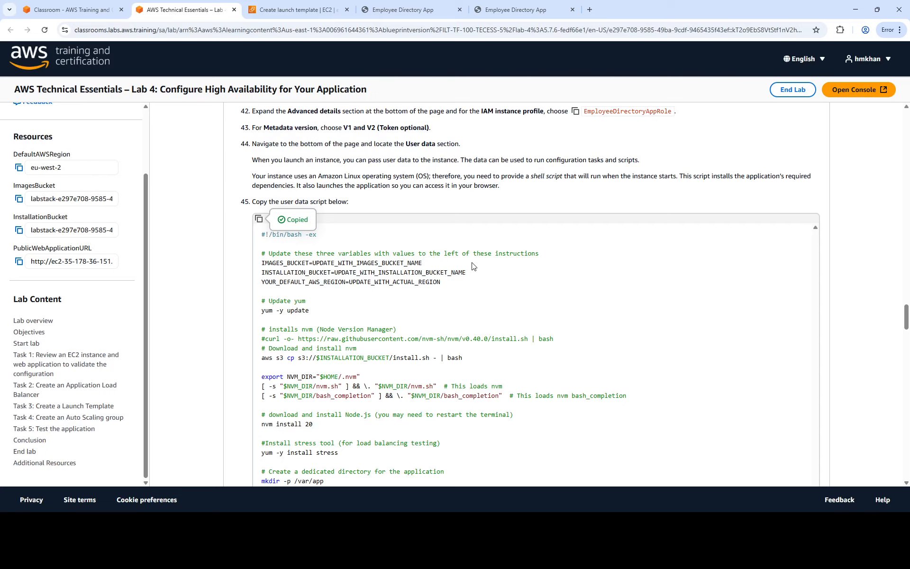
scroll(473, 266, down, 1)
scroll(463, 274, up, 1)
scroll(388, 328, down, 2)
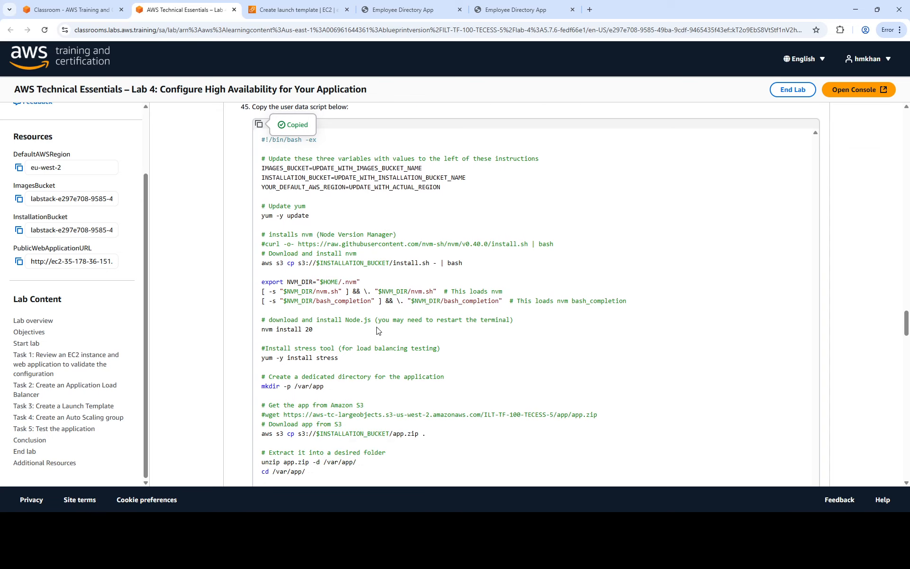
scroll(321, 308, down, 1)
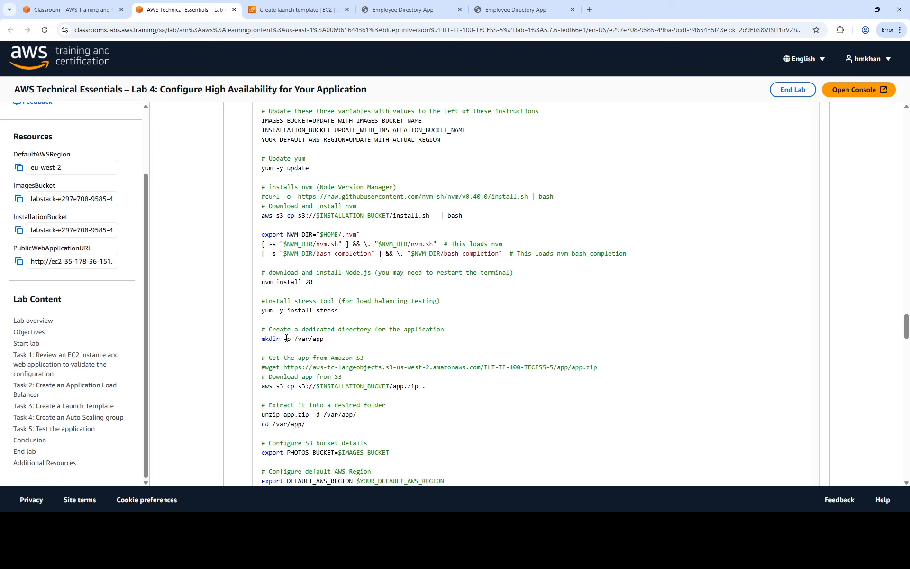
scroll(321, 309, down, 1)
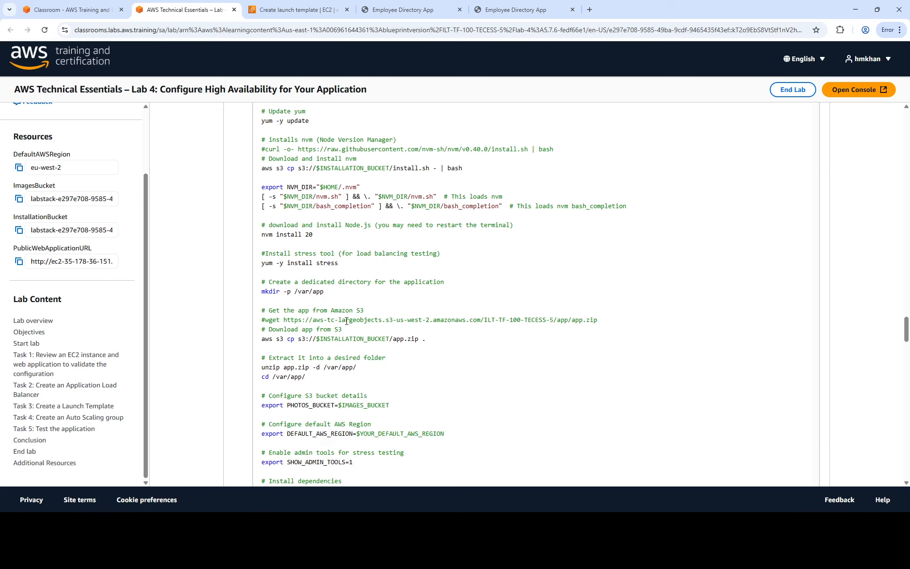
scroll(372, 313, down, 1)
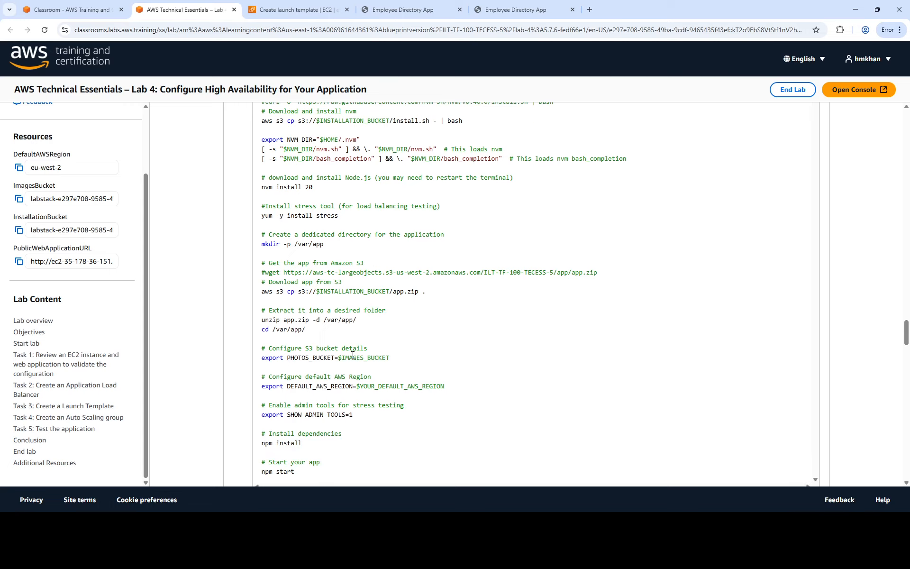
scroll(354, 335, down, 2)
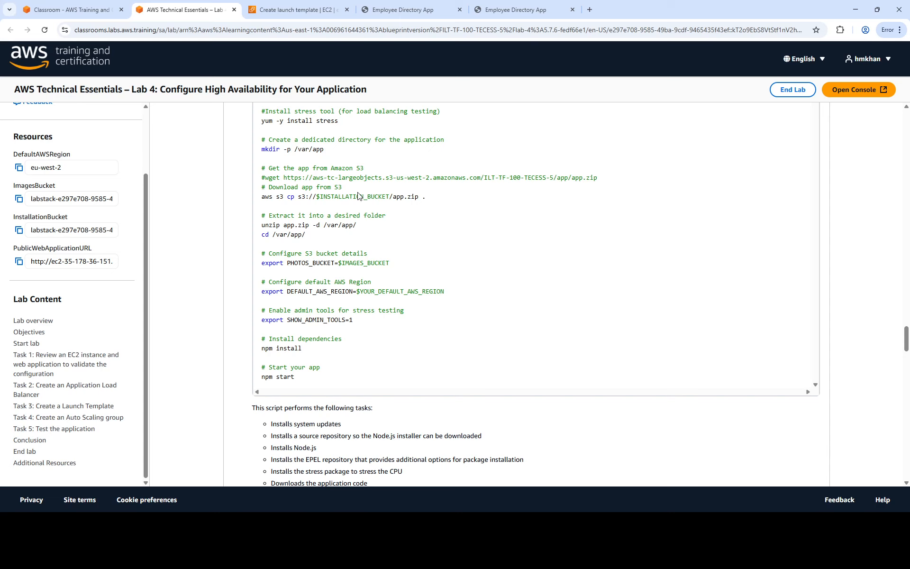
click(290, 19)
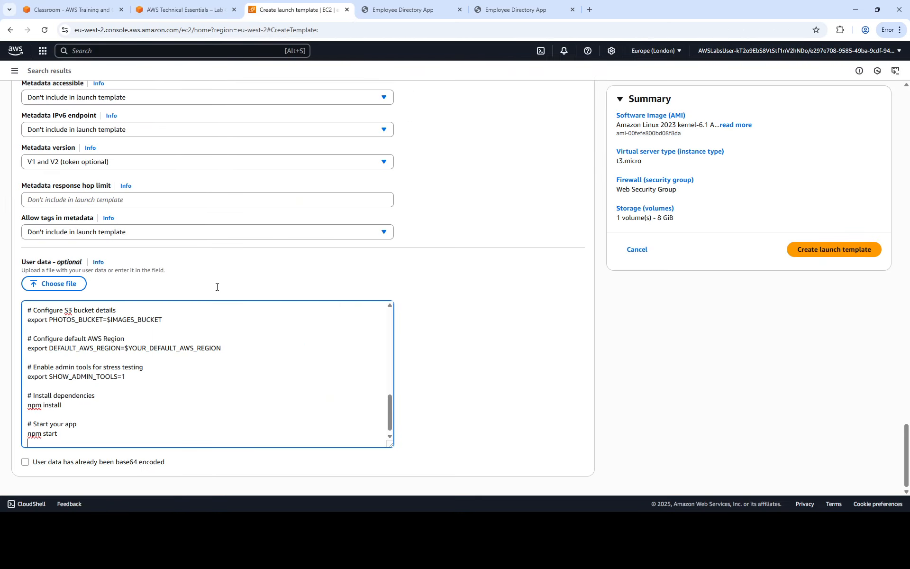
click(185, 10)
scroll(408, 270, down, 4)
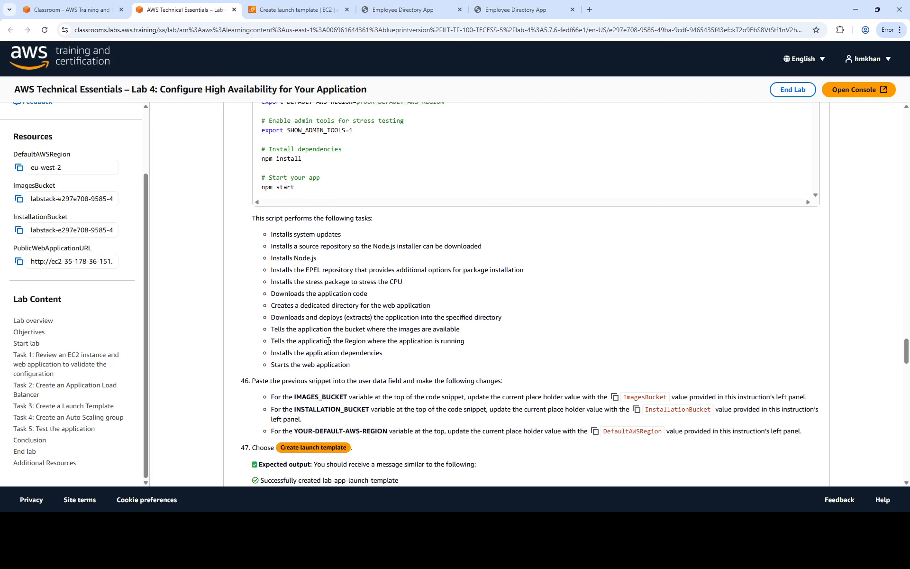
scroll(331, 335, down, 2)
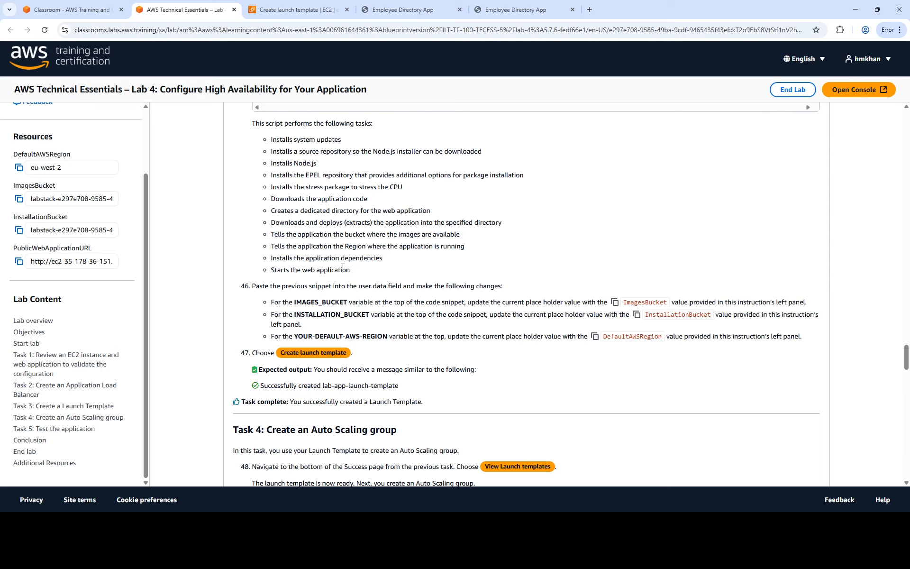
scroll(343, 268, up, 10)
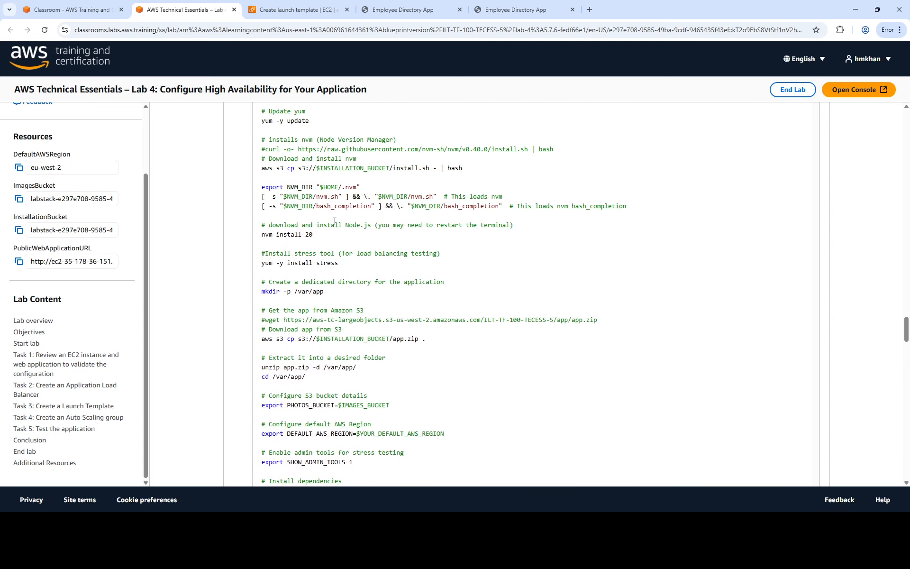
scroll(363, 253, up, 3)
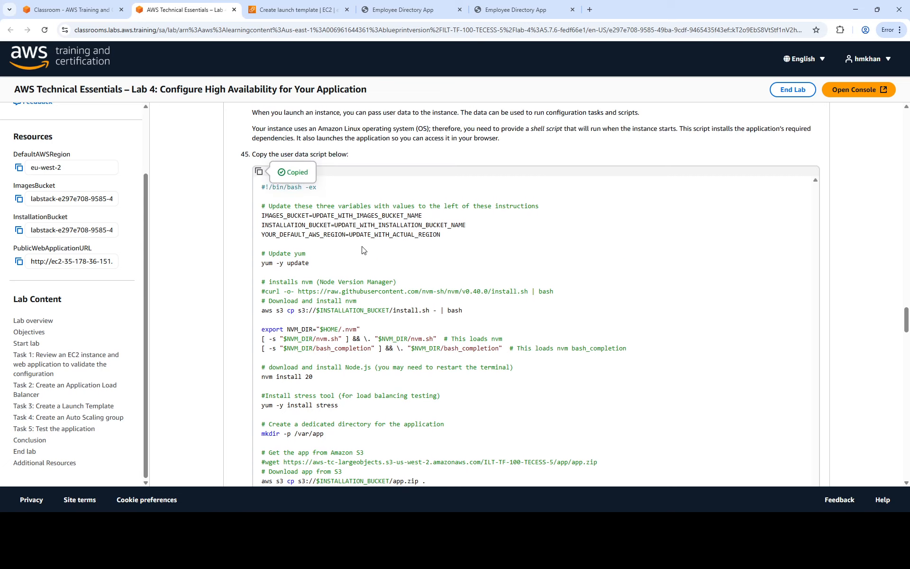
scroll(363, 251, down, 1)
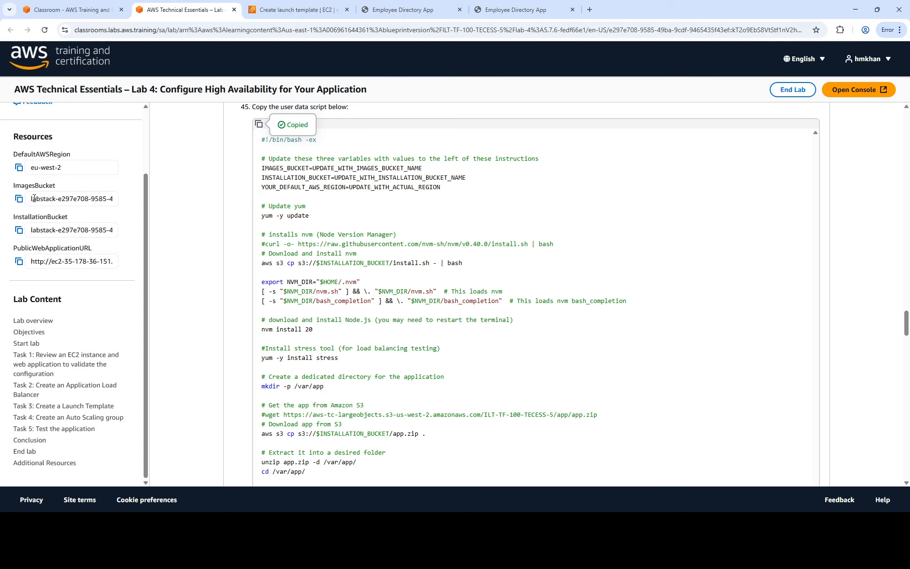
- Replace the IMAGES_BUCKET placeholder in the launch template's user data script with the ImagesBucket value from the lab resources
click(19, 199)
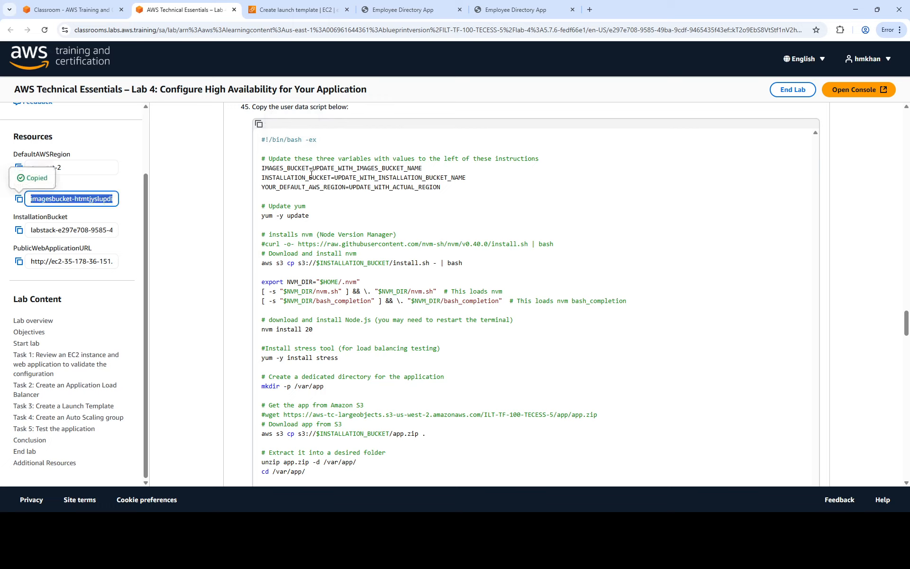
drag(313, 169, 423, 168)
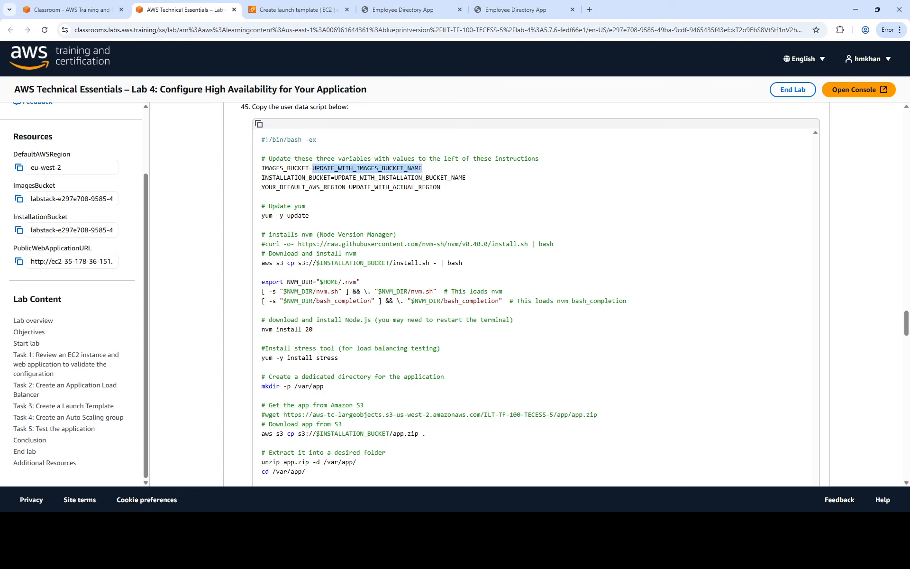
click(19, 199)
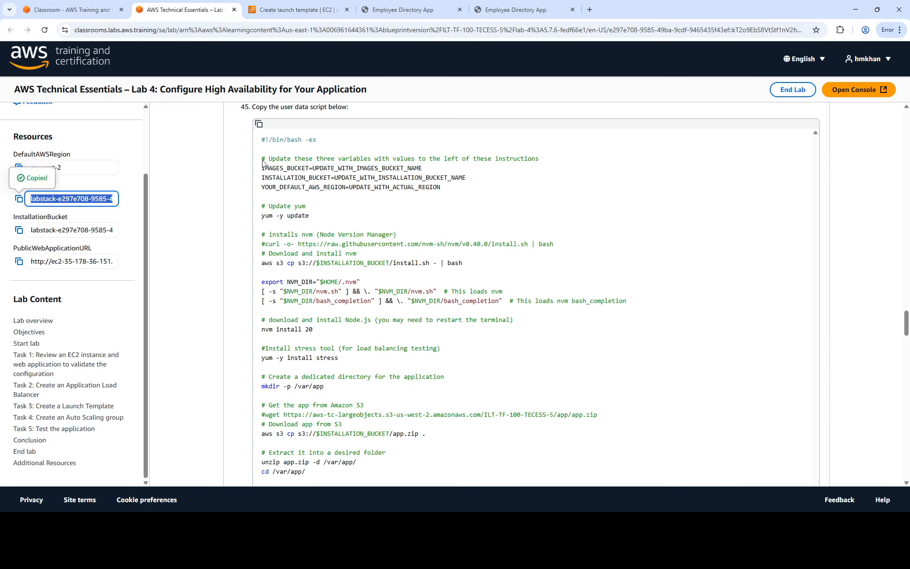
click(423, 168)
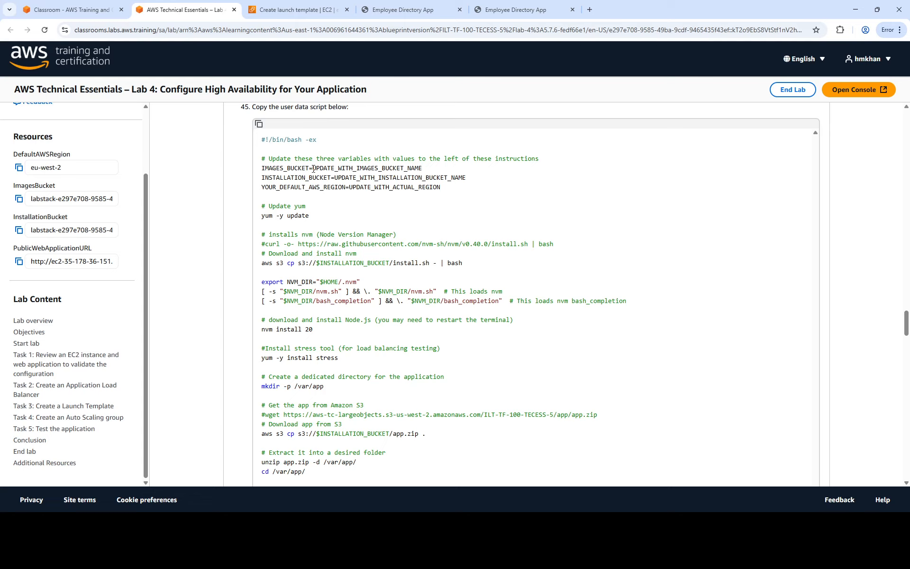
drag(313, 169, 433, 175)
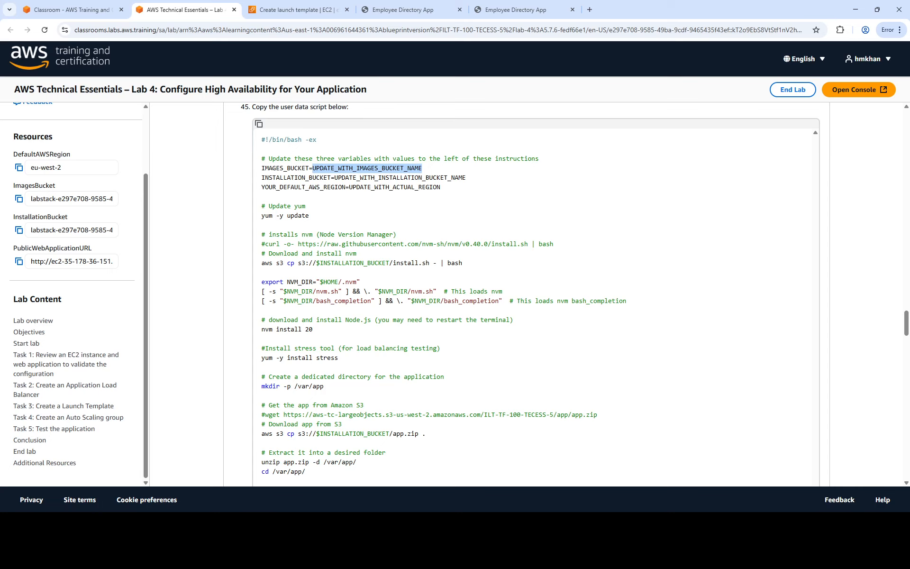
click(19, 199)
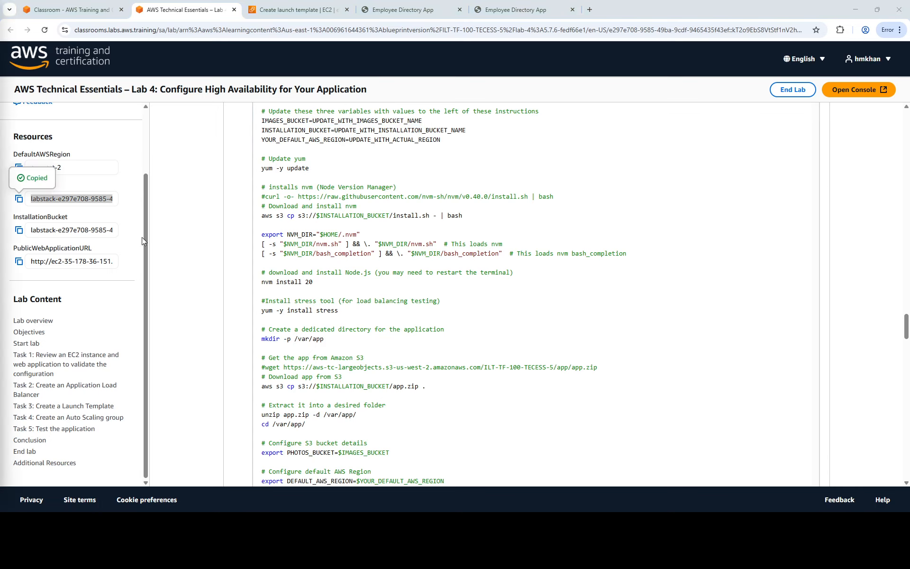
click(279, 8)
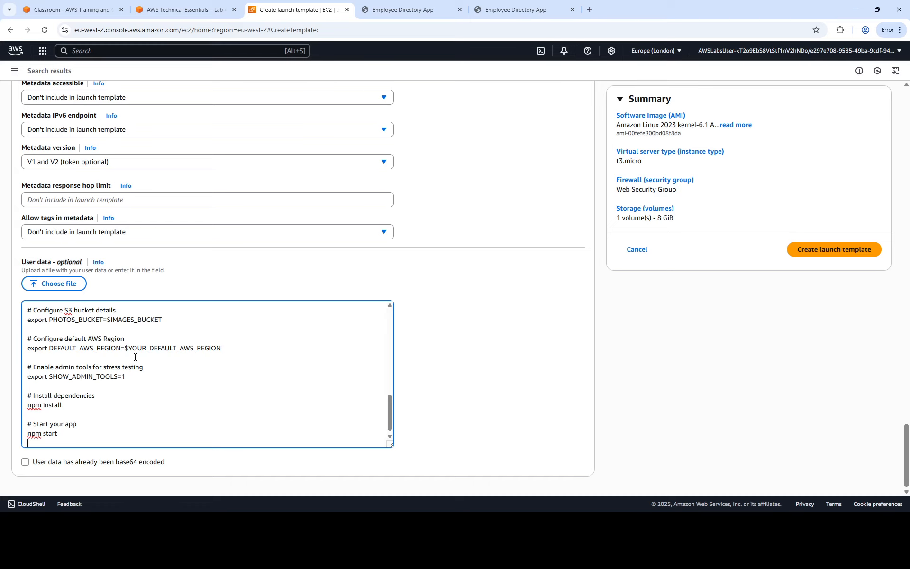
scroll(135, 357, up, 8)
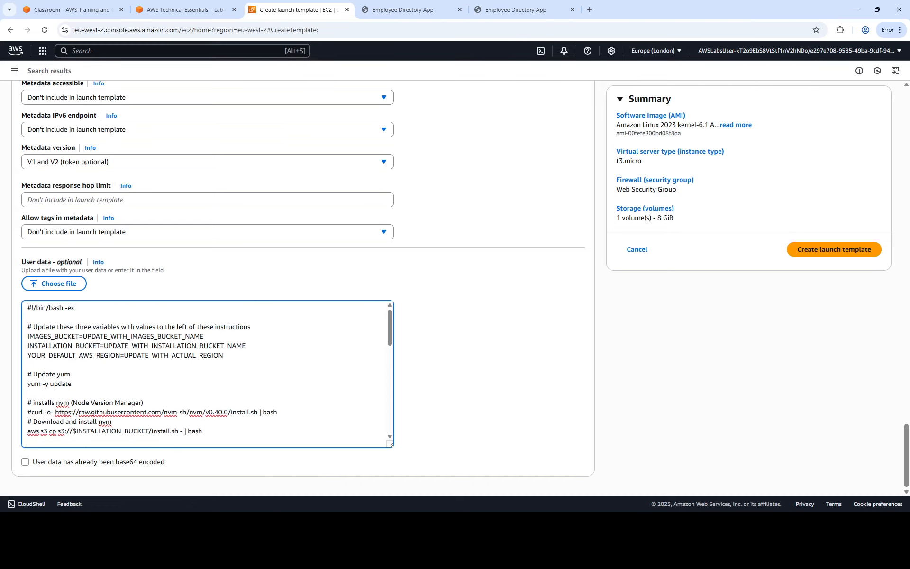
drag(84, 332, 207, 333)
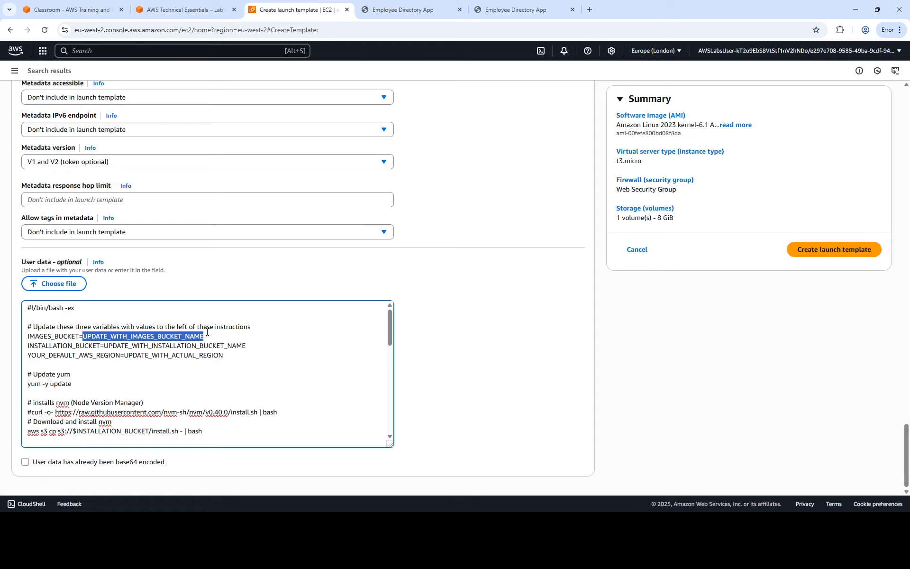
key(ctrl+v)
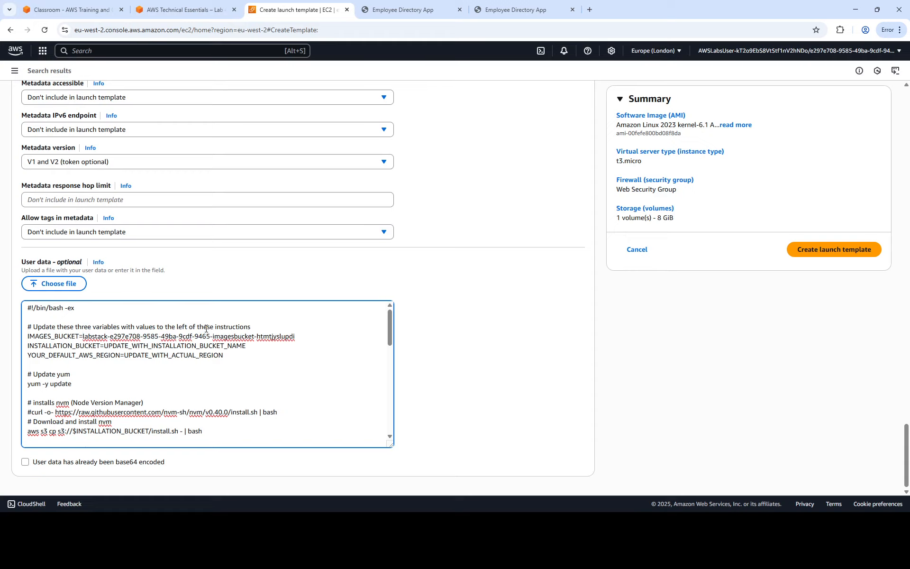
- Replace the INSTALLATION_BUCKET placeholder in the user data script with the InstallationBucket value from the lab resources
click(185, 10)
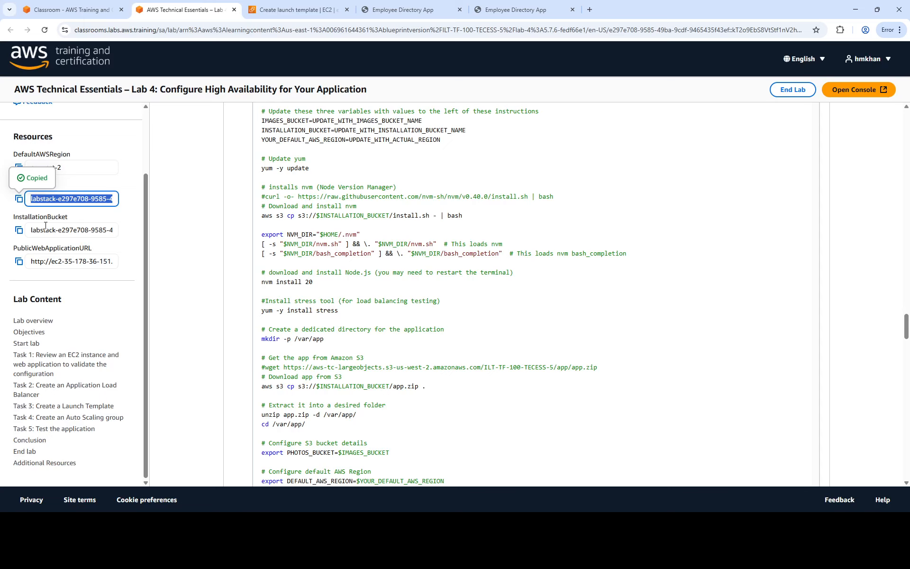
click(19, 230)
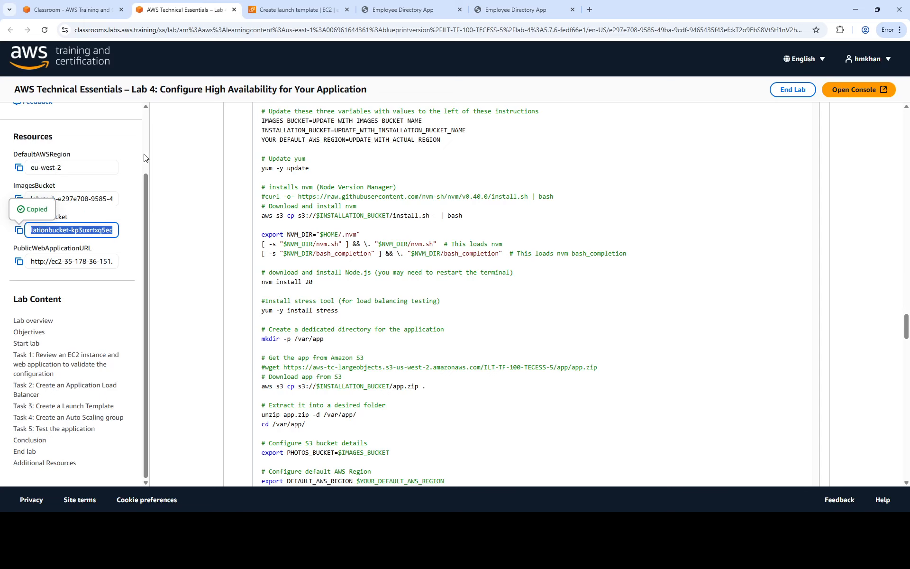
click(299, 10)
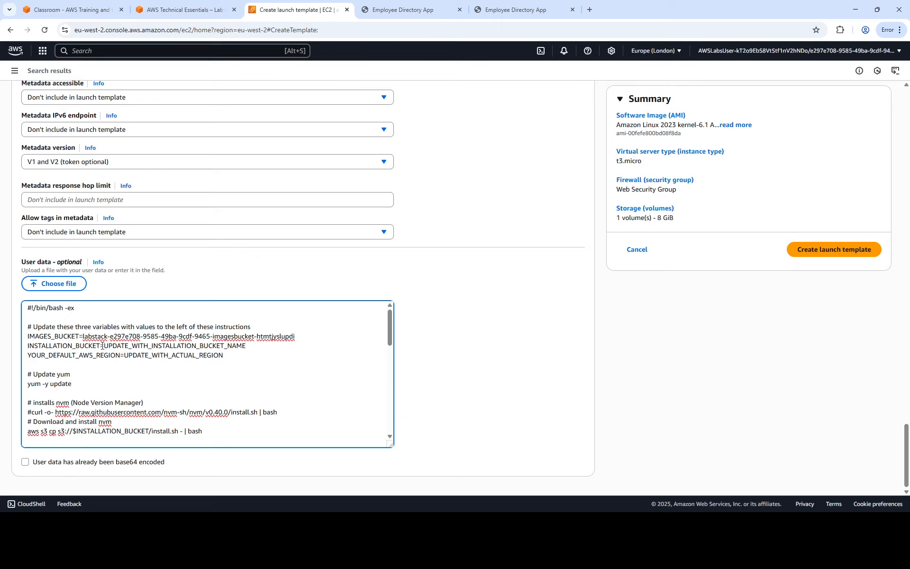
drag(105, 346, 246, 346)
key(ctrl+v)
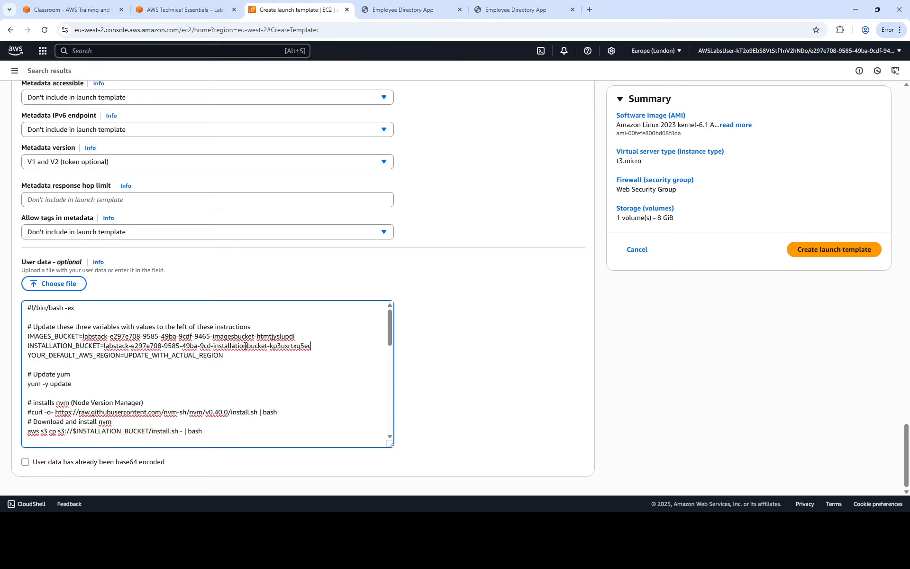
- Replace the YOUR_DEFAULT_AWS_REGION placeholder in the user data script with the lab's DefaultAWSRegion value, eu-west-2
click(180, 10)
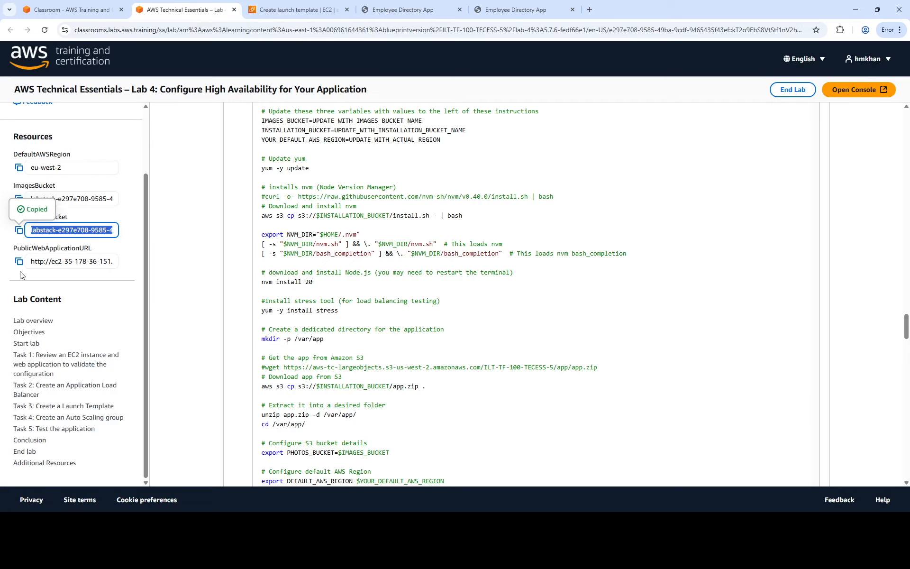
scroll(320, 205, up, 1)
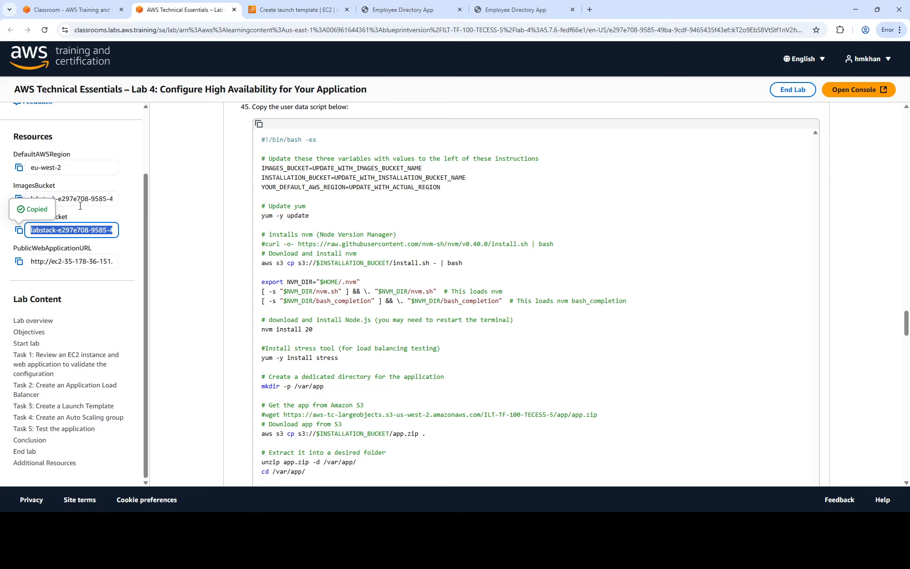
click(19, 167)
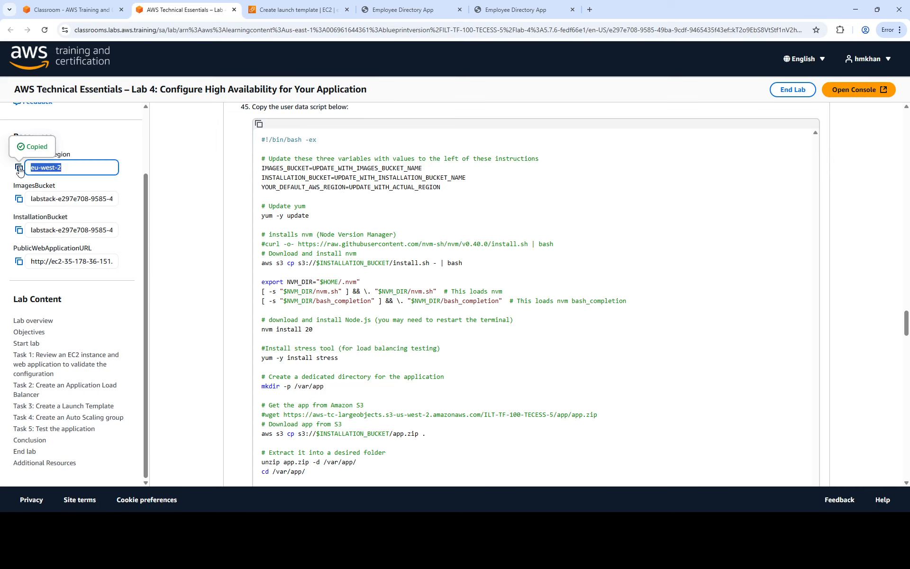
click(295, 7)
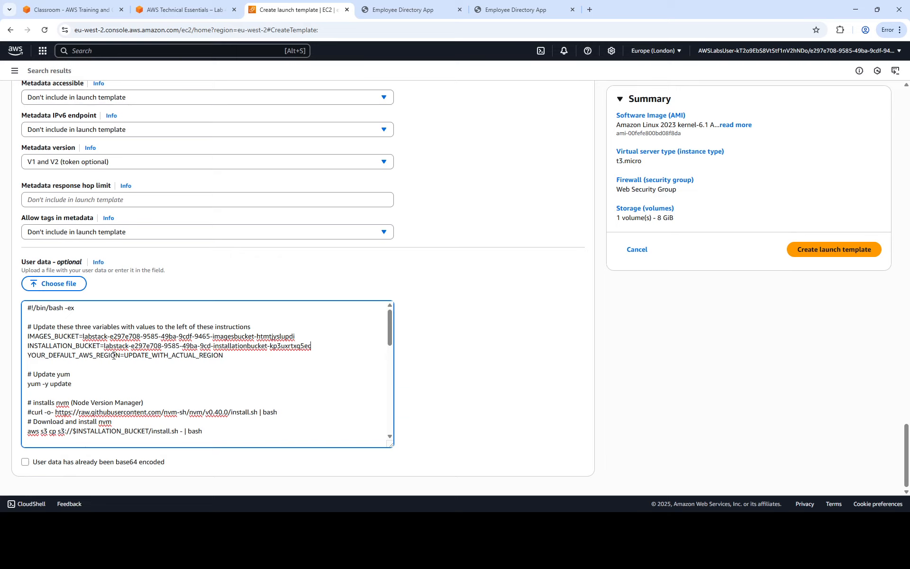
drag(126, 356, 225, 355)
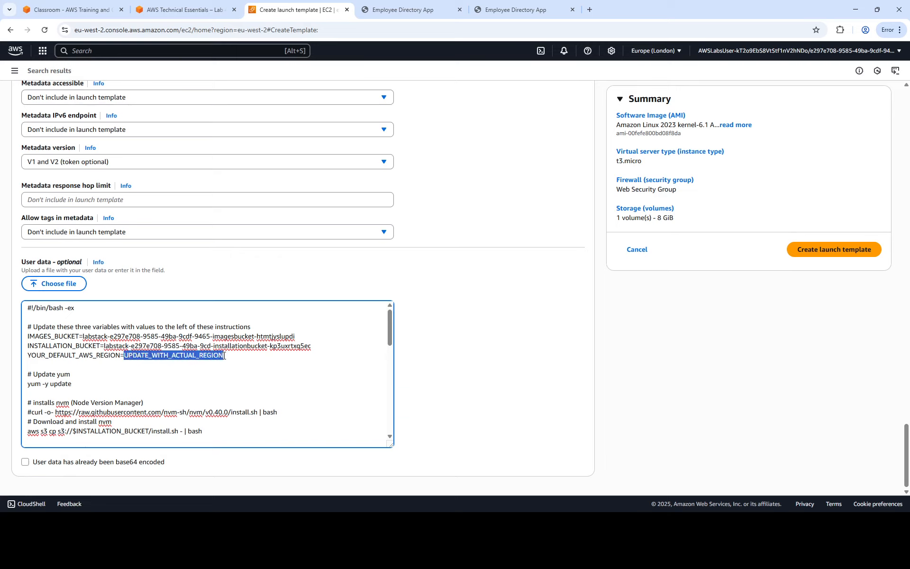
key(ctrl+v)
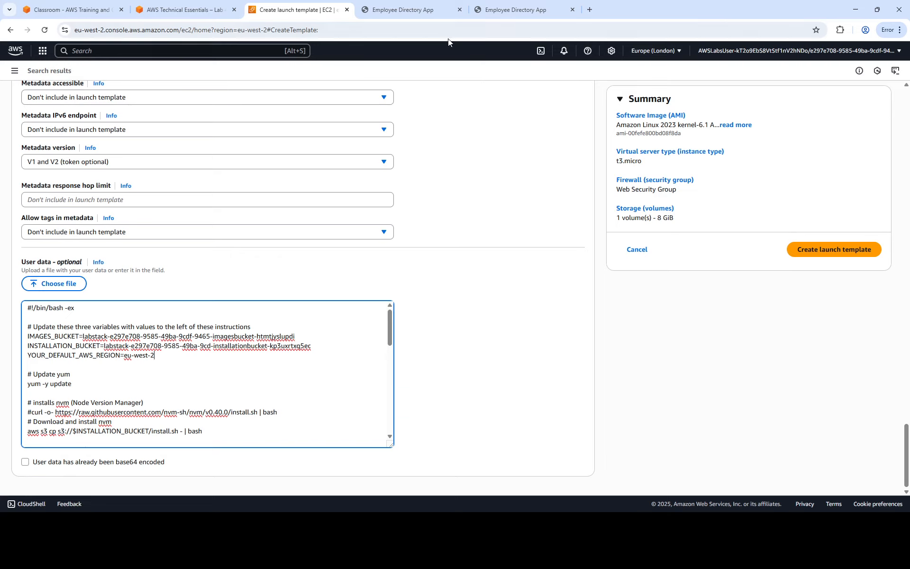
- Check steps 46 and 47 of the lab instructions and create the launch template with the configured settings
click(186, 10)
scroll(399, 236, down, 5)
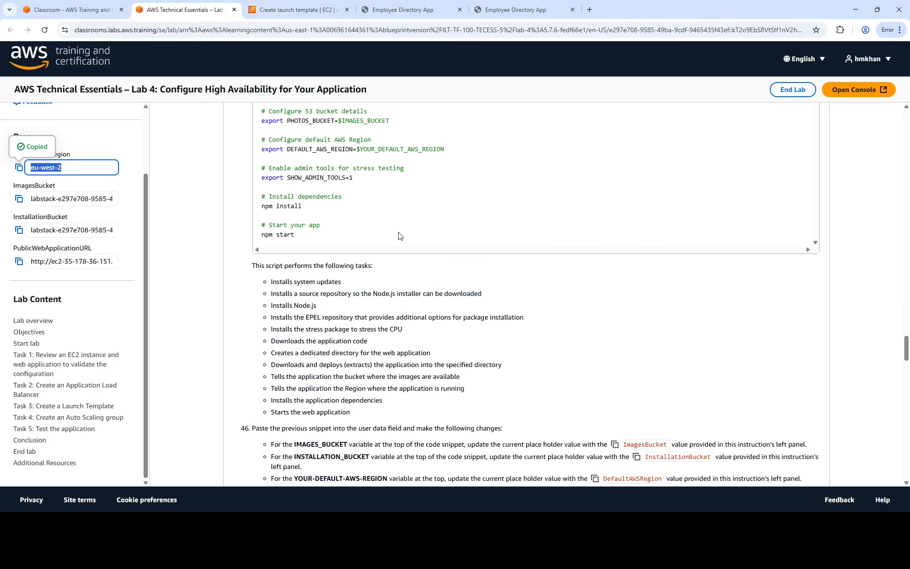
scroll(399, 235, down, 7)
scroll(349, 176, up, 1)
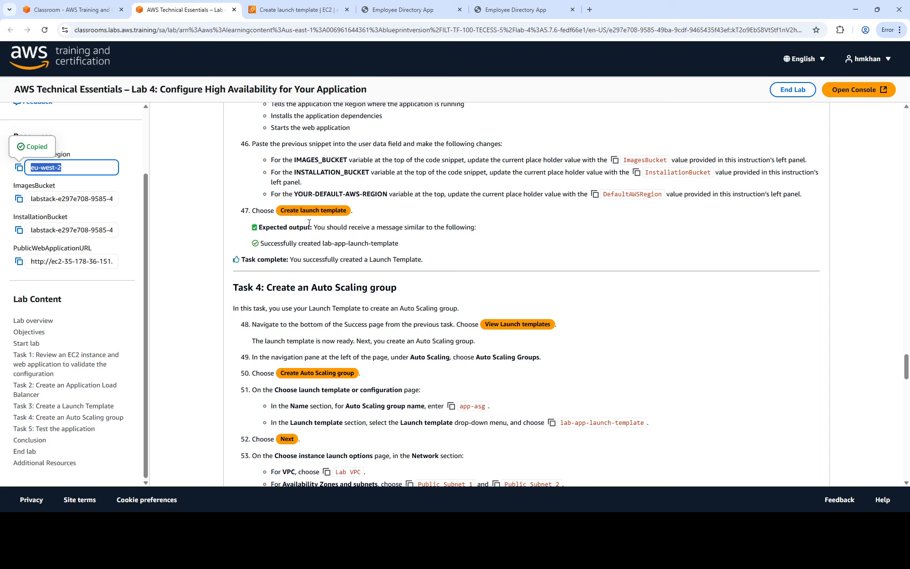
click(294, 10)
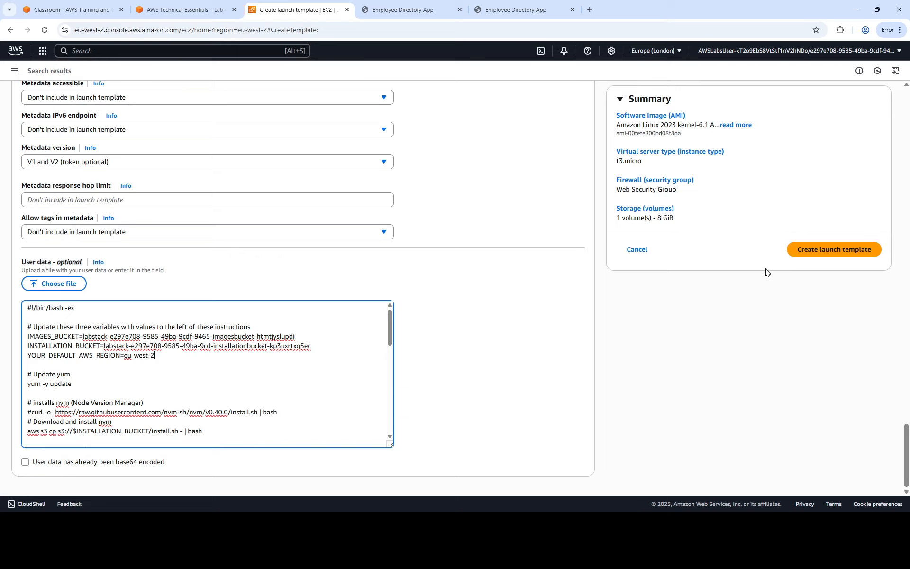
click(836, 256)
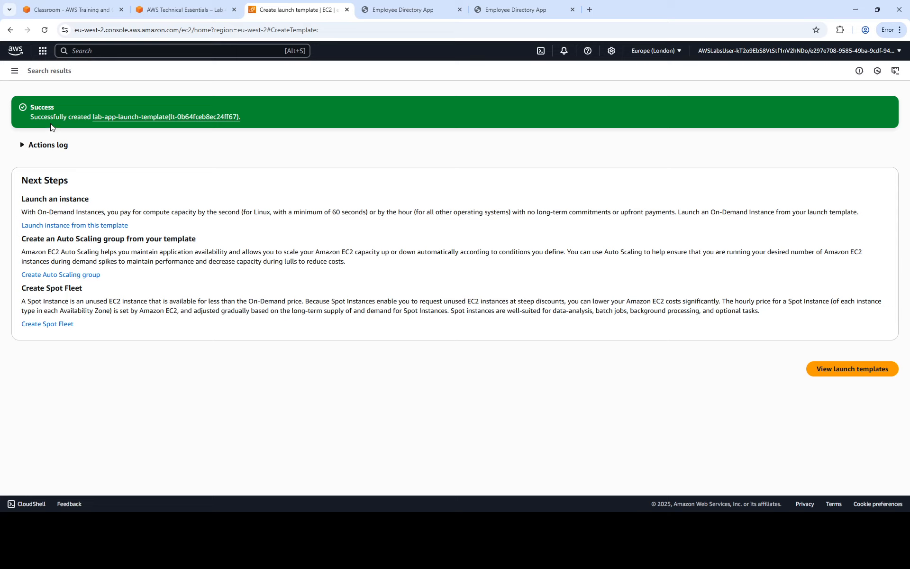
- Compare the creation result with the lab's expected output and read the first instructions of Task 4 on creating an Auto Scaling group
click(177, 12)
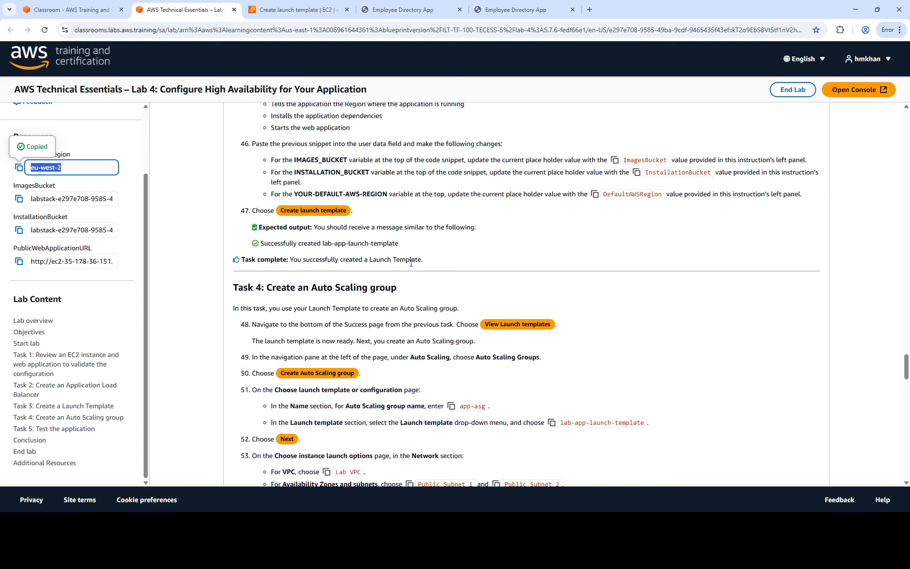
click(304, 8)
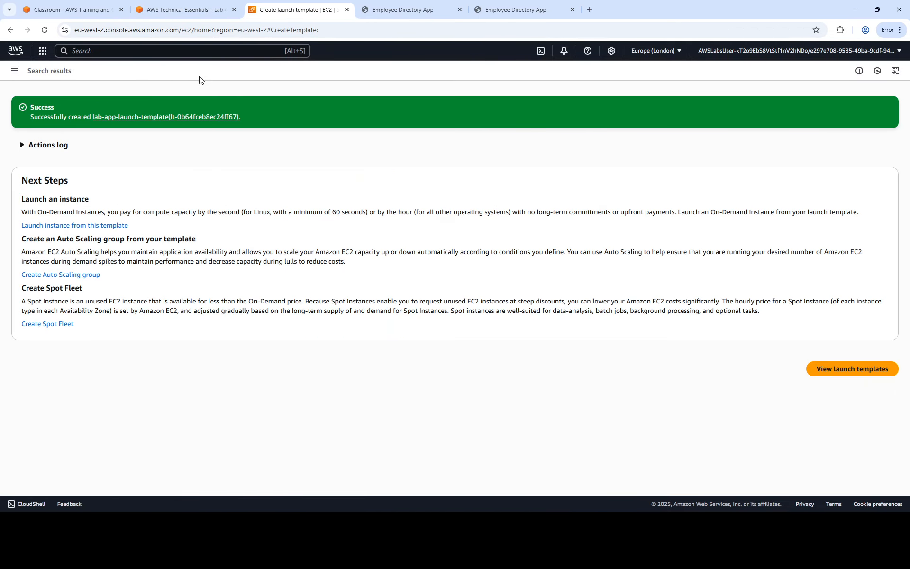
click(186, 12)
scroll(339, 278, down, 3)
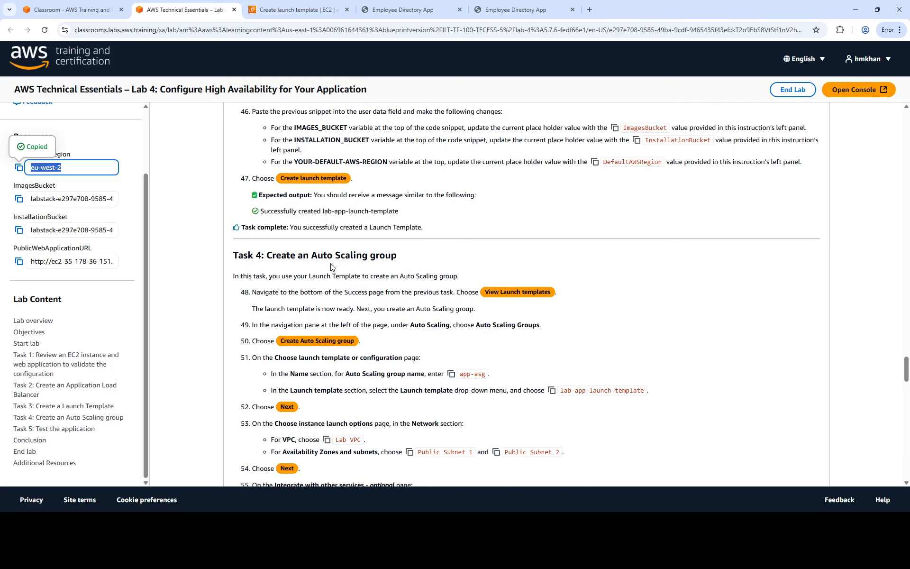
scroll(338, 279, down, 1)
scroll(338, 278, up, 1)
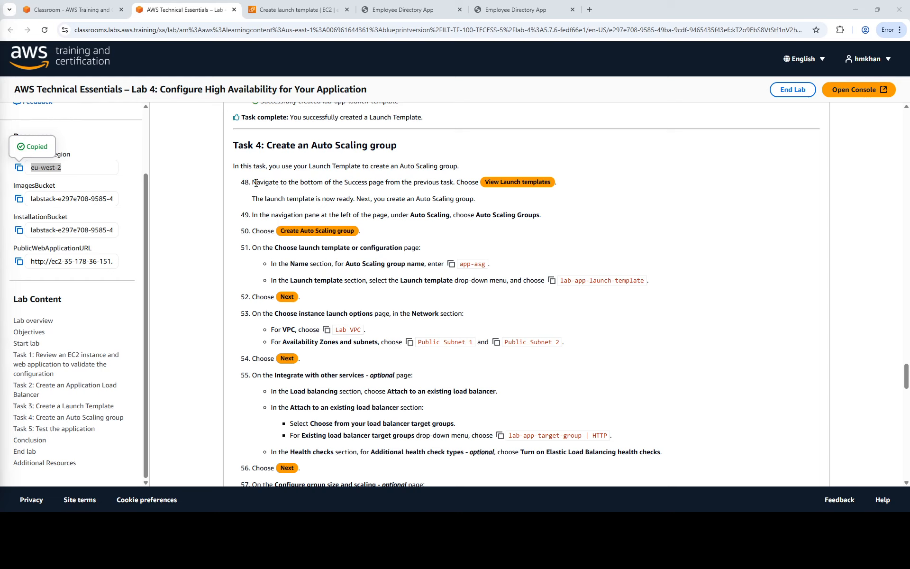
drag(256, 183, 468, 193)
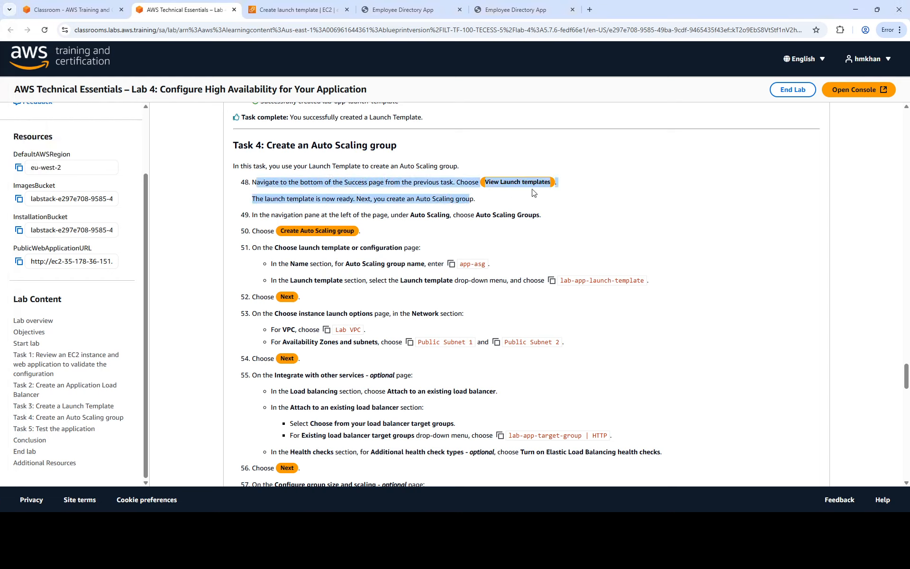
click(564, 202)
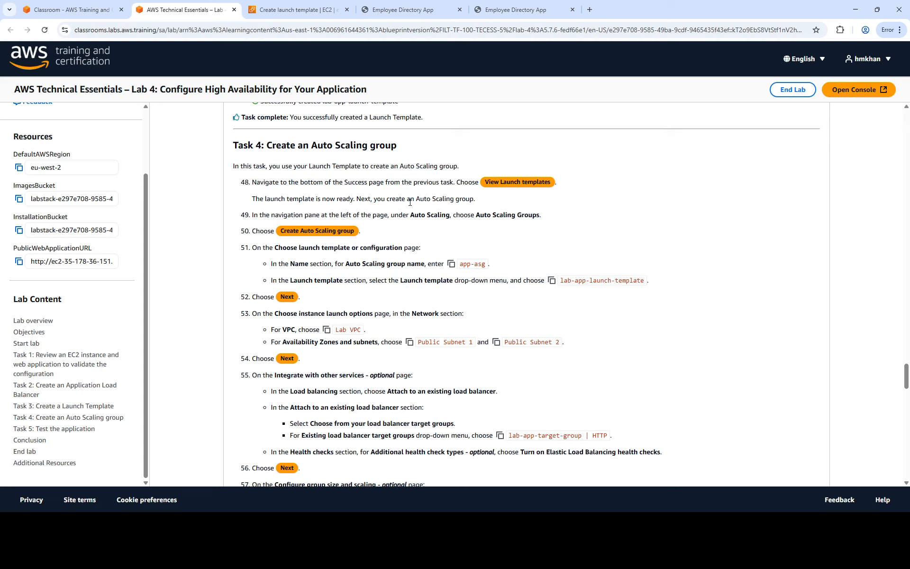
- View the list of launch templates and dismiss the feedback survey without answering it
click(317, 7)
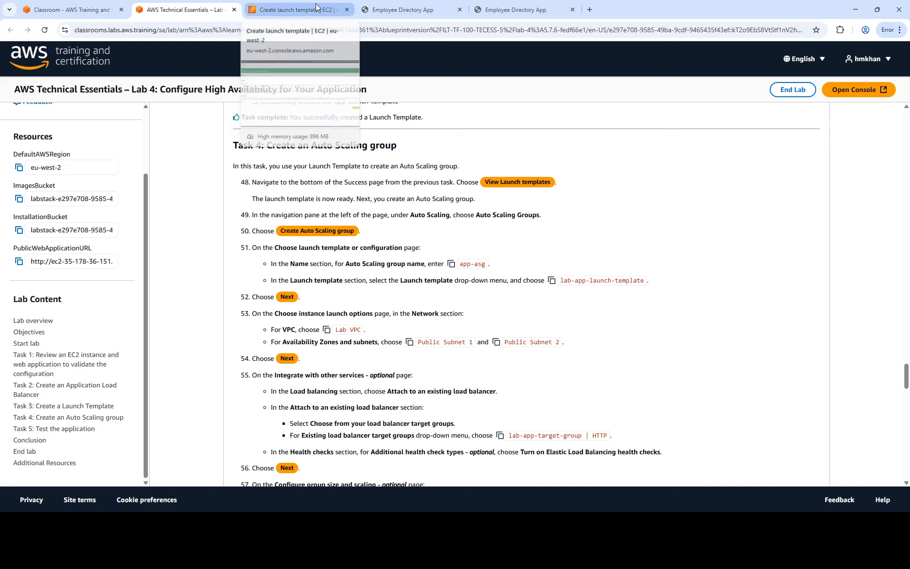
click(861, 369)
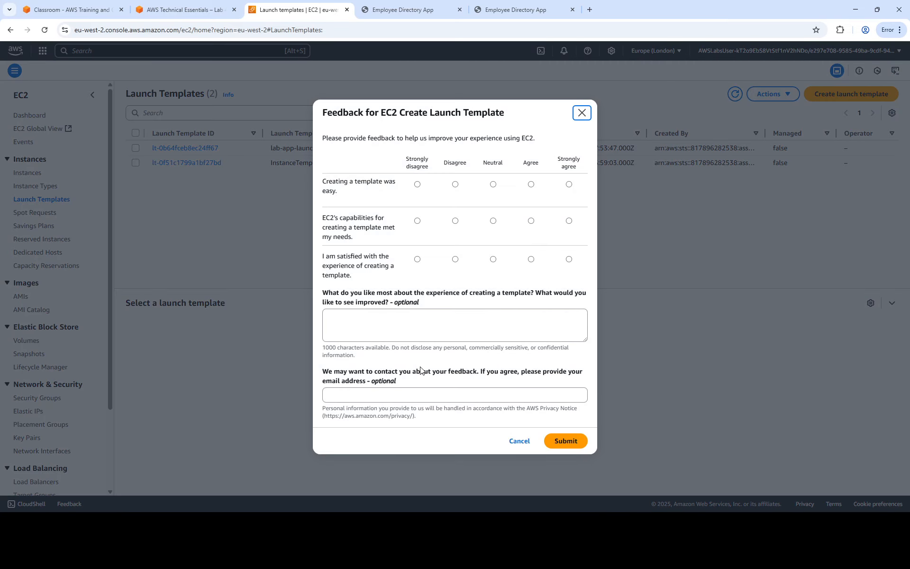
click(586, 115)
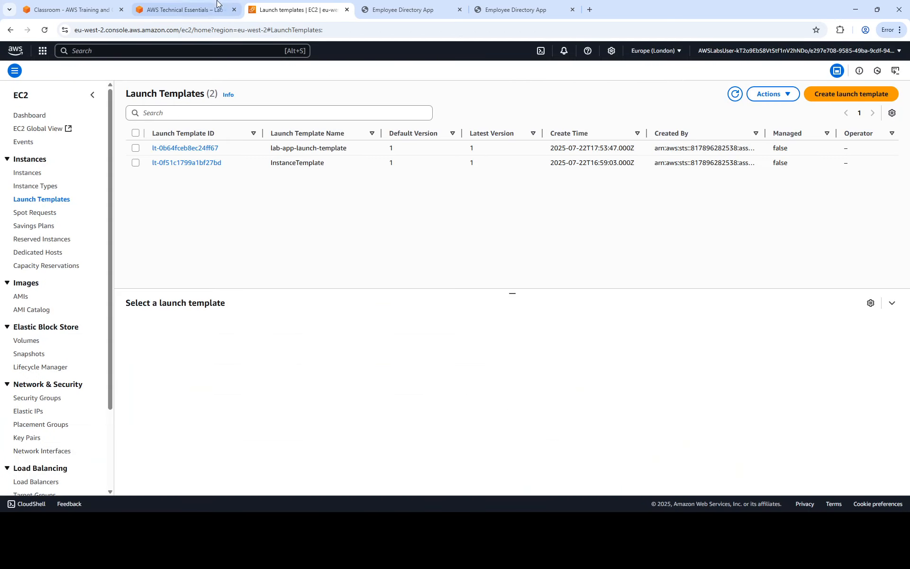
- Check step 49 of the lab instructions and open the Auto Scaling Groups page in the EC2 console
click(217, 4)
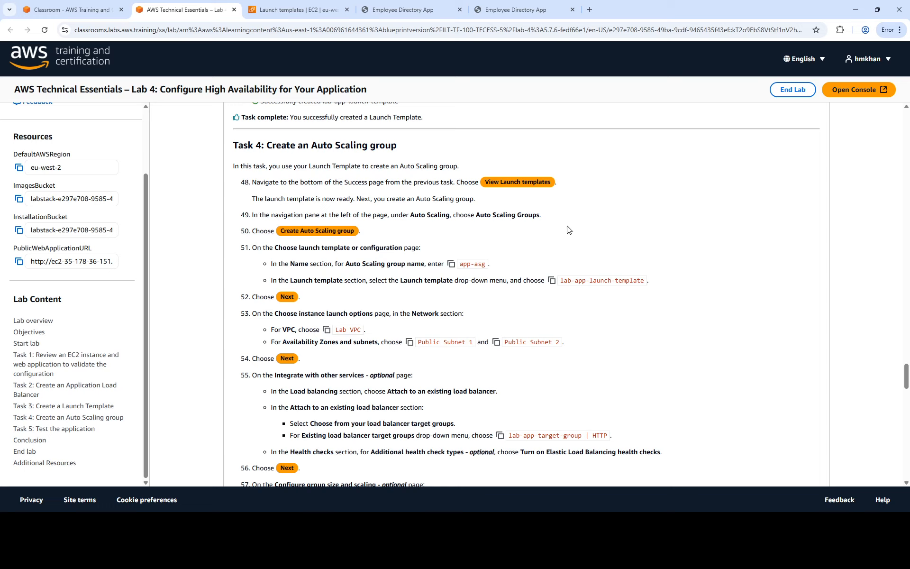
click(335, 5)
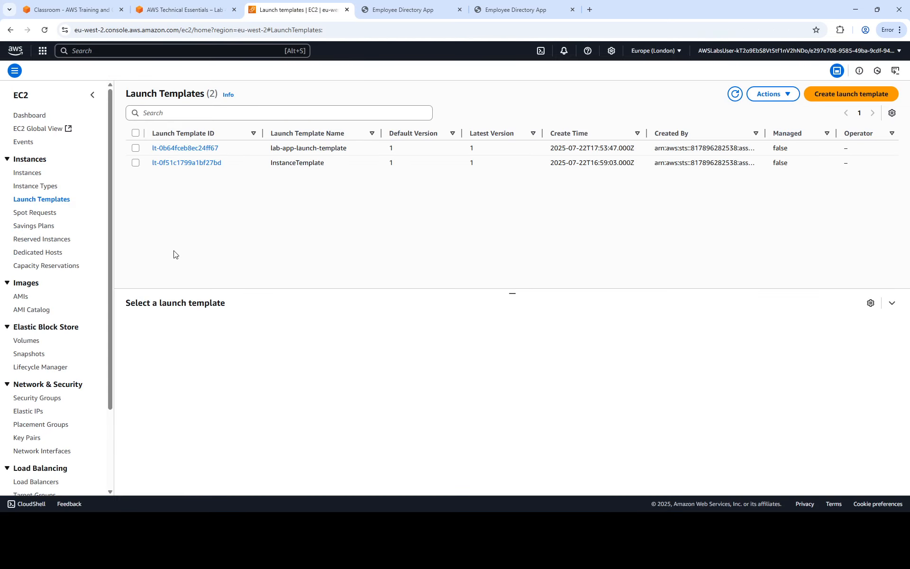
scroll(82, 233, down, 3)
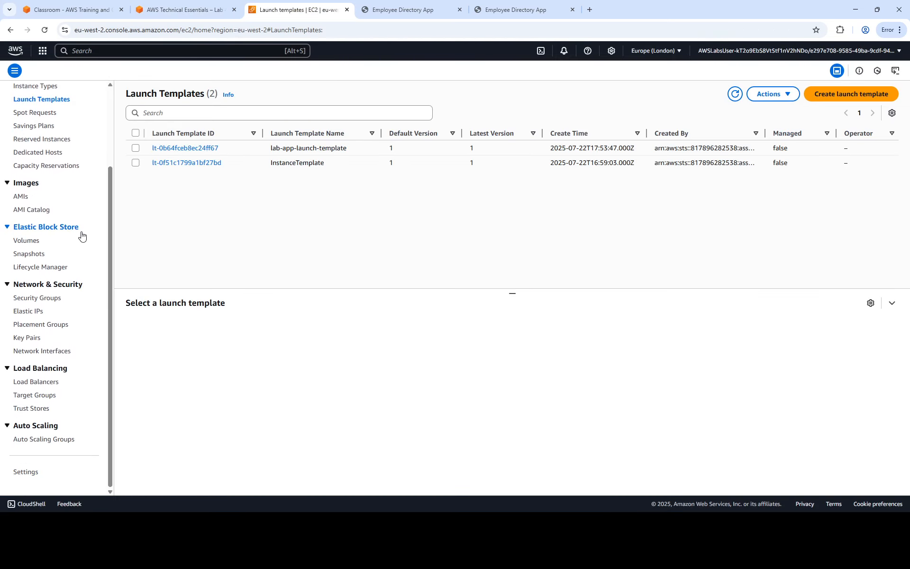
click(58, 440)
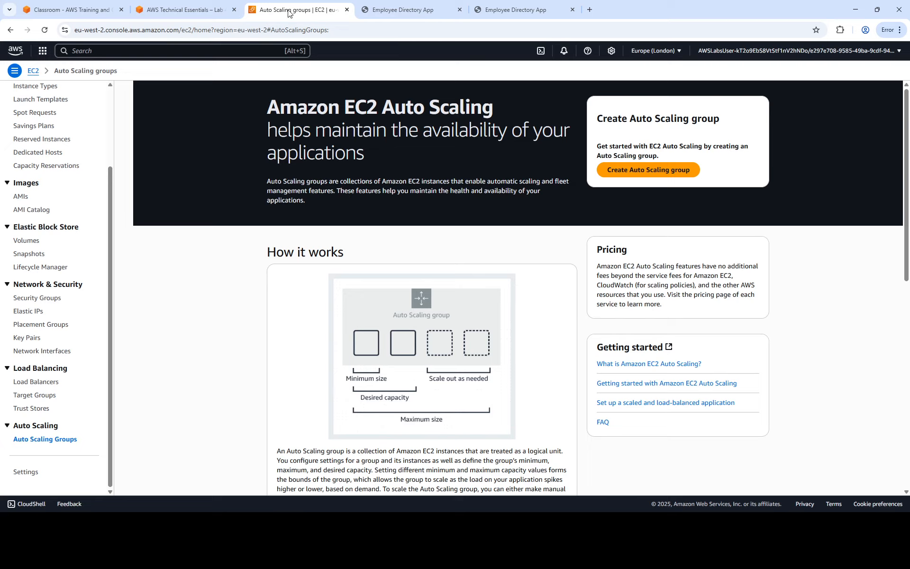
- Start creating an Auto Scaling group and name it app-asg, using the name copied from step 51 of the lab instructions
click(183, 12)
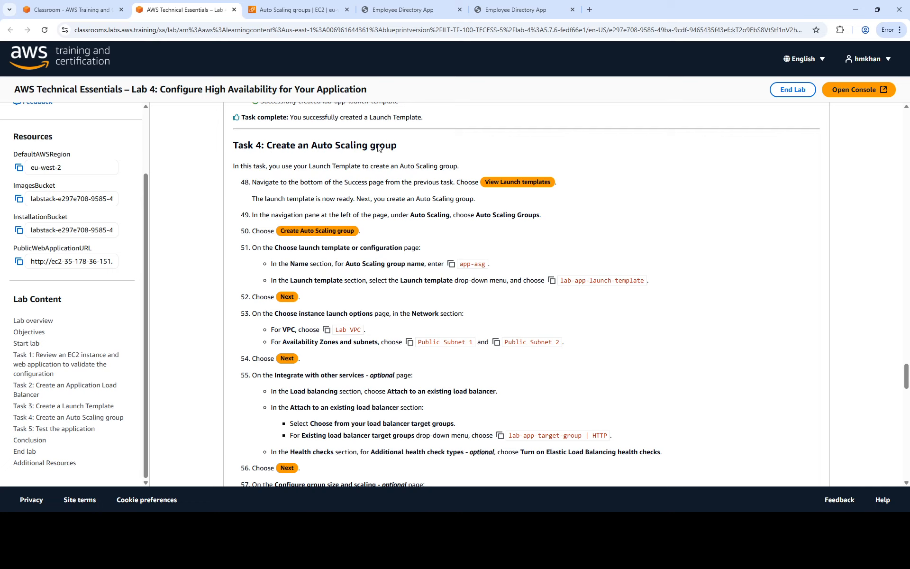
click(454, 266)
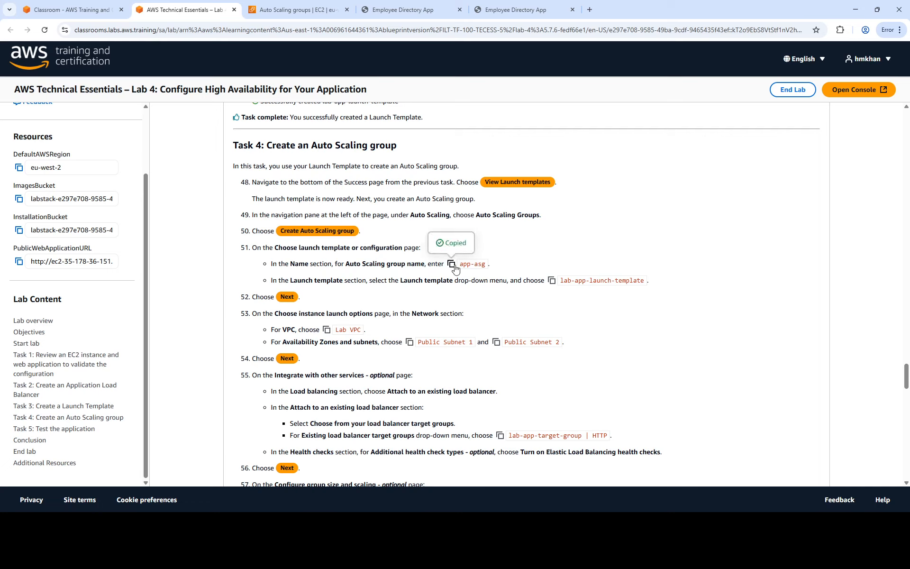
click(297, 9)
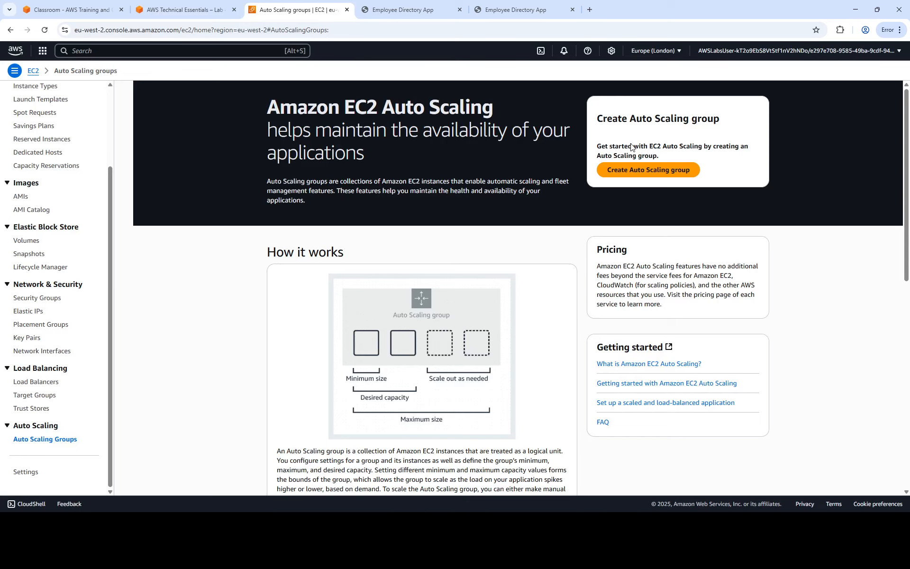
click(665, 177)
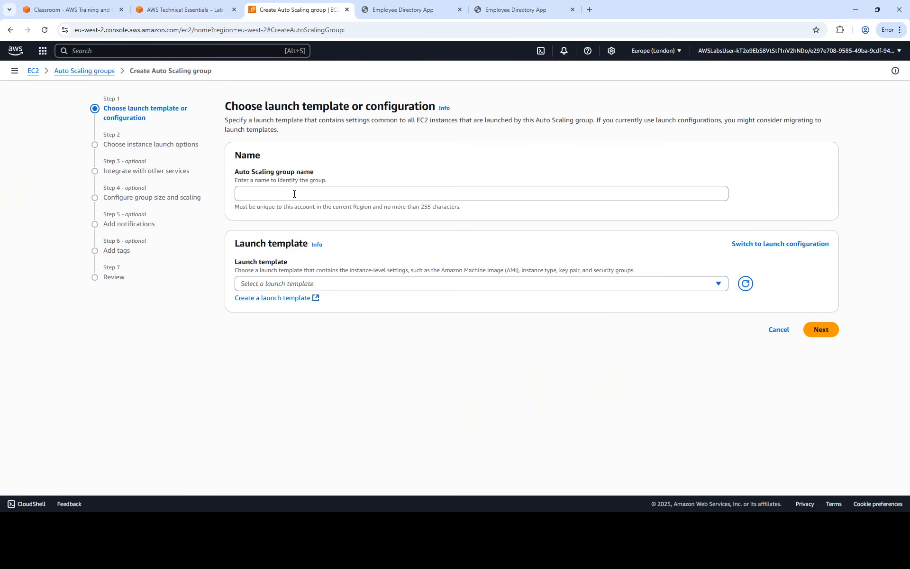
click(293, 194)
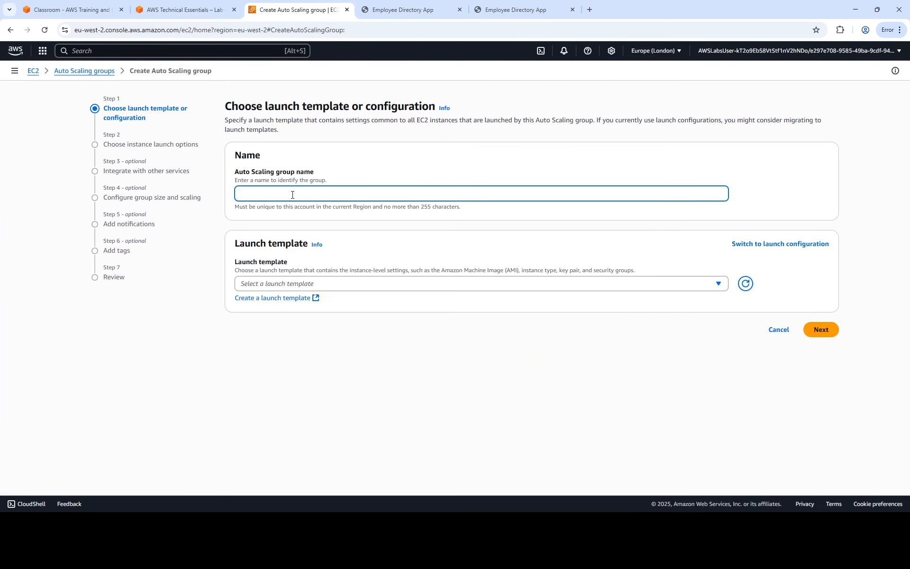
key(ctrl+v)
- Following step 51 of the lab instructions, choose lab-app-launch-template as the group's launch template and continue to the instance launch options
click(178, 11)
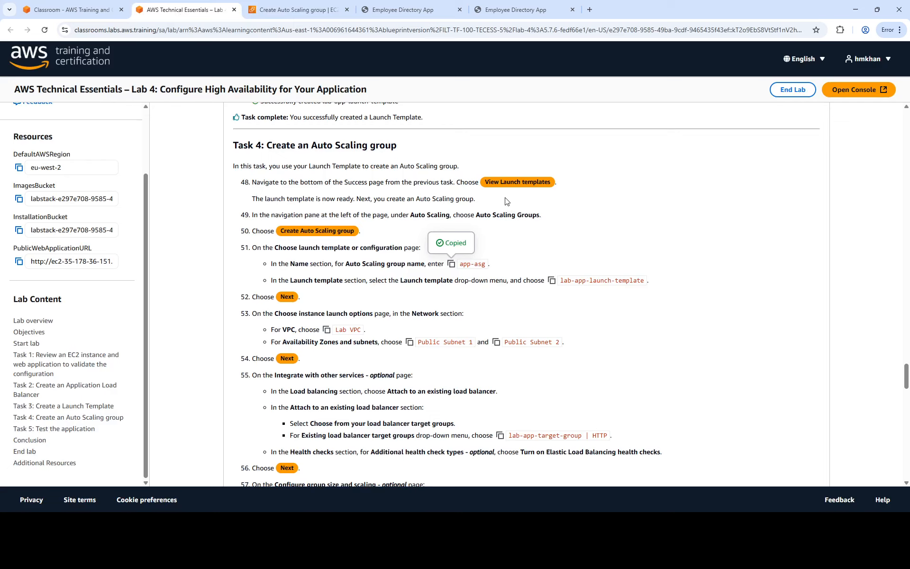
scroll(300, 265, down, 2)
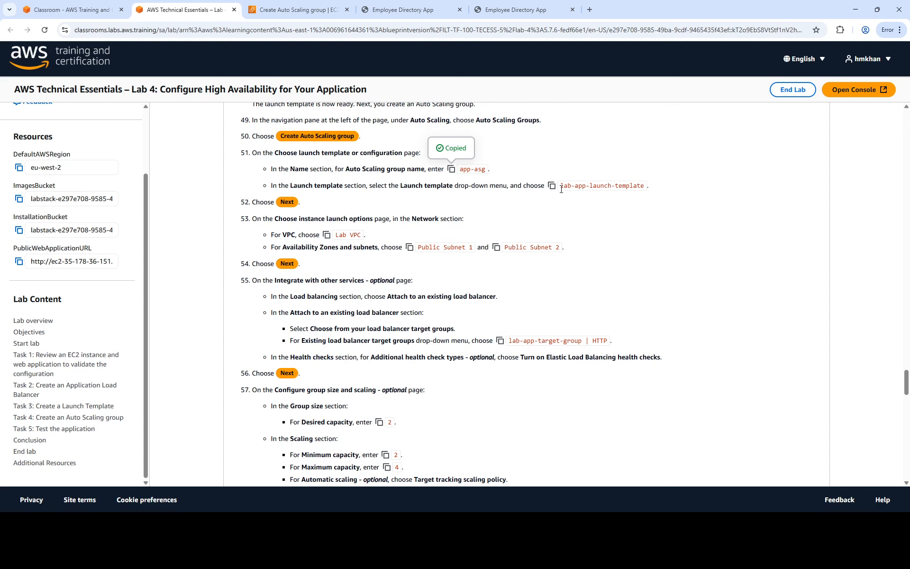
click(301, 10)
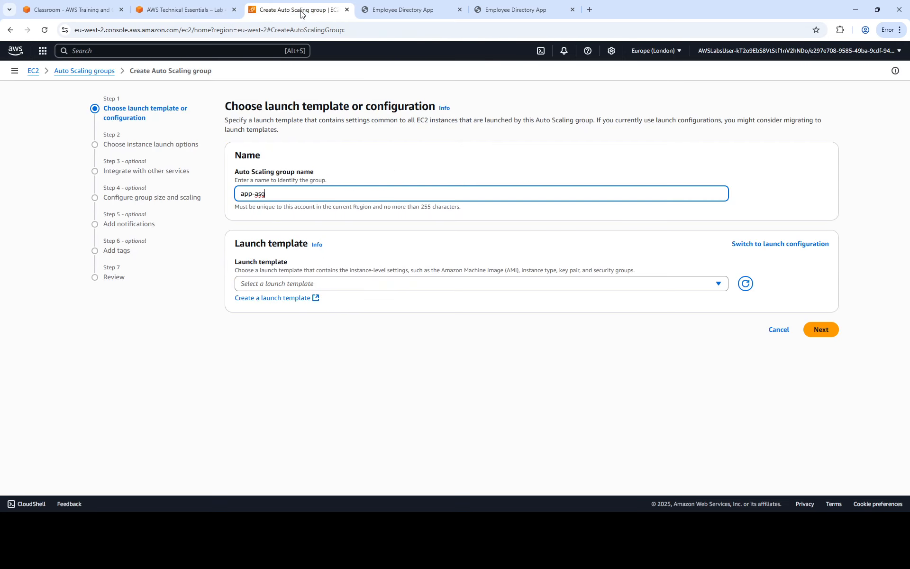
click(402, 284)
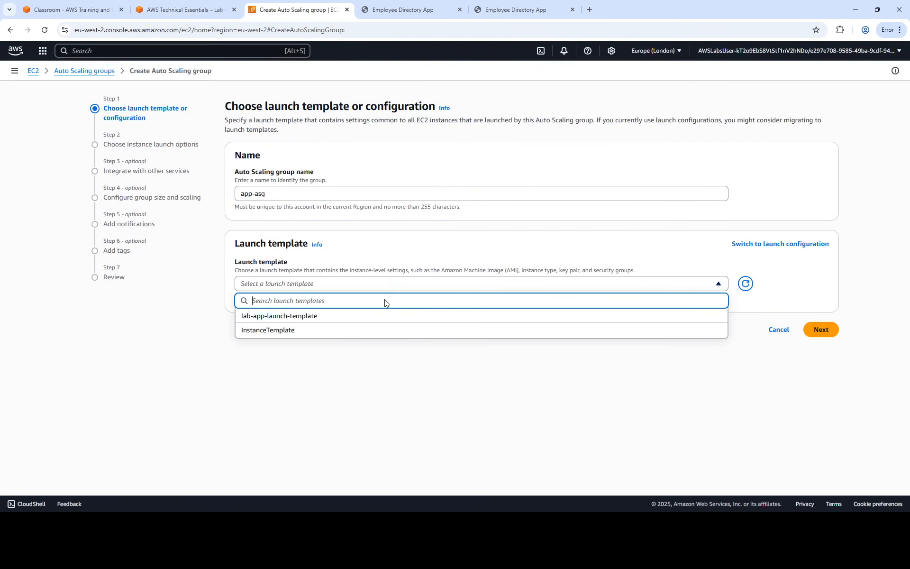
click(354, 316)
click(193, 11)
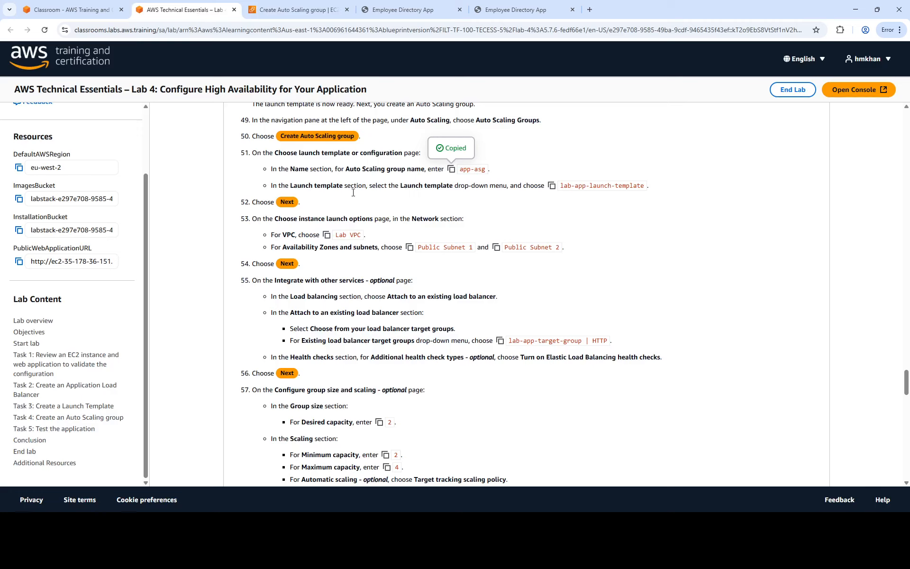
click(298, 10)
scroll(770, 381, down, 2)
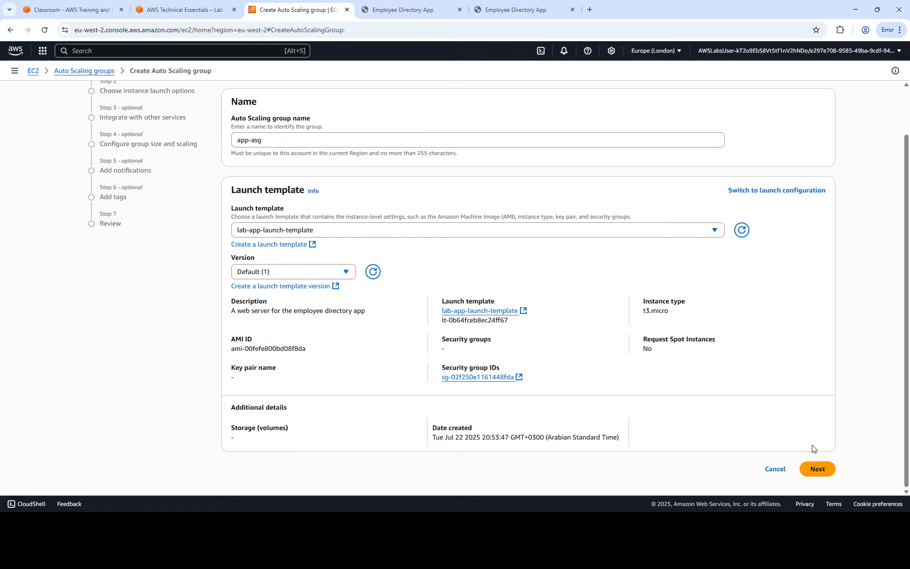
click(817, 469)
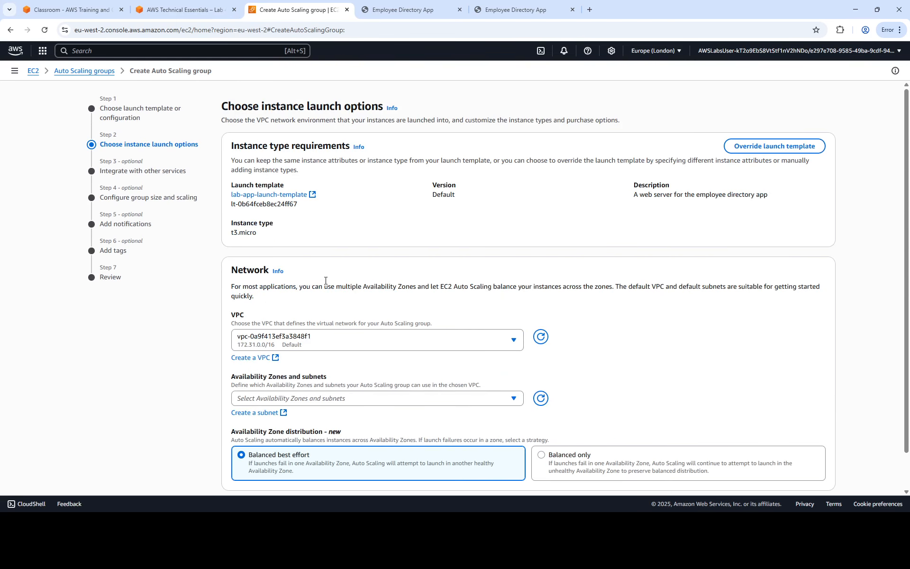
- Set the Auto Scaling group's VPC to Lab VPC in the network settings
scroll(430, 256, down, 1)
click(445, 306)
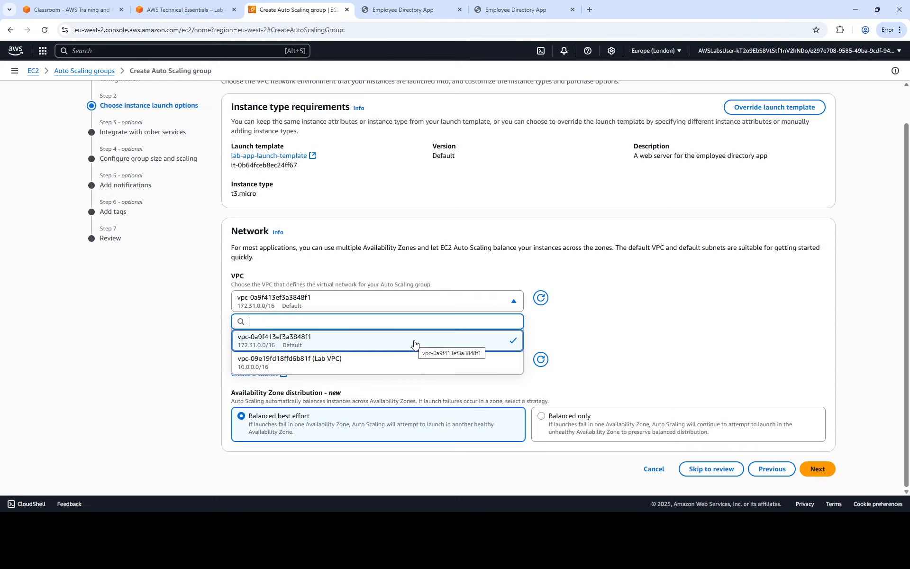
click(414, 363)
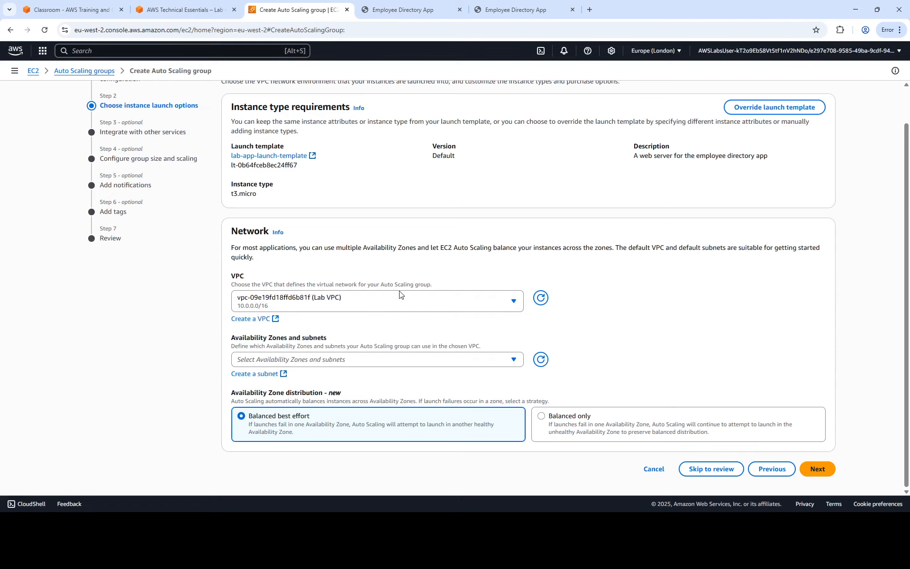
- Check step 53 of the lab instructions, select Public Subnet 1 and Public Subnet 2, and continue to integrating with other services
click(186, 10)
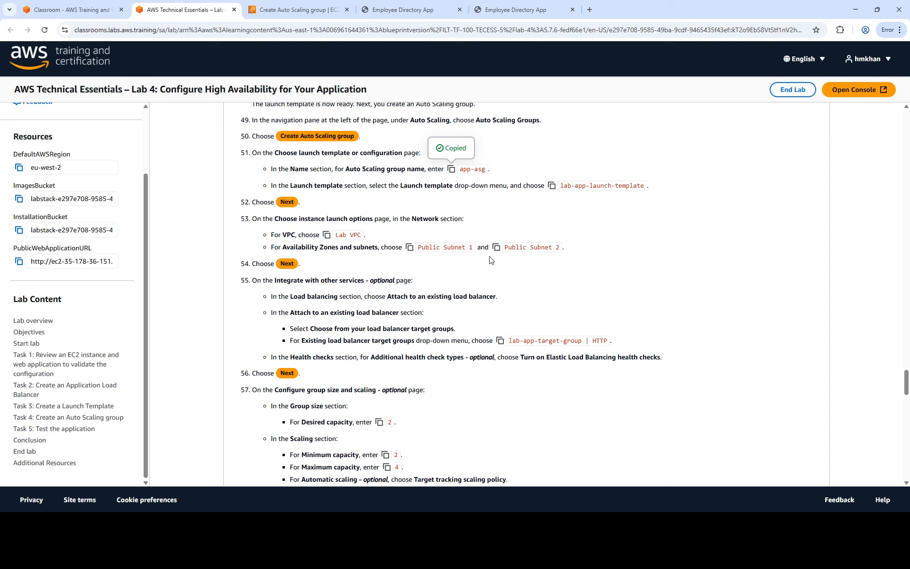
click(299, 10)
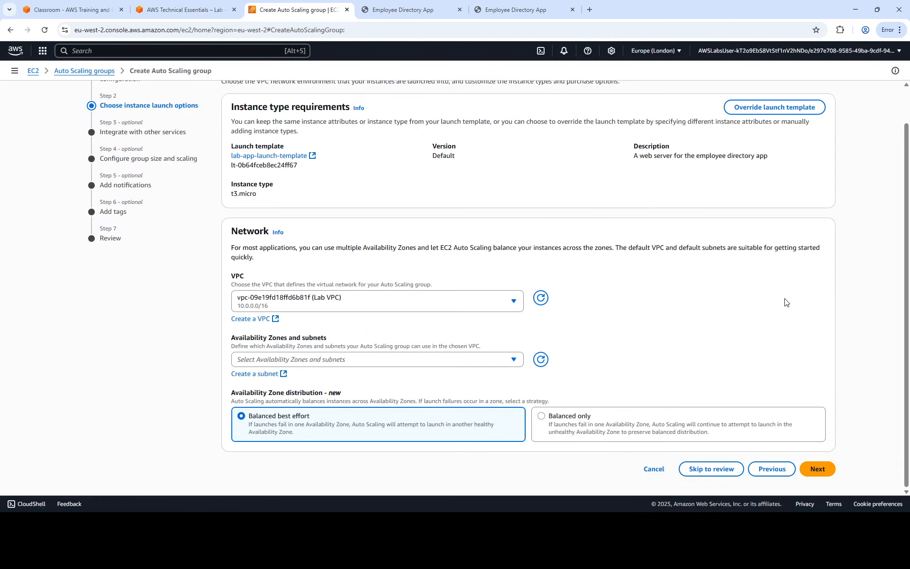
click(513, 359)
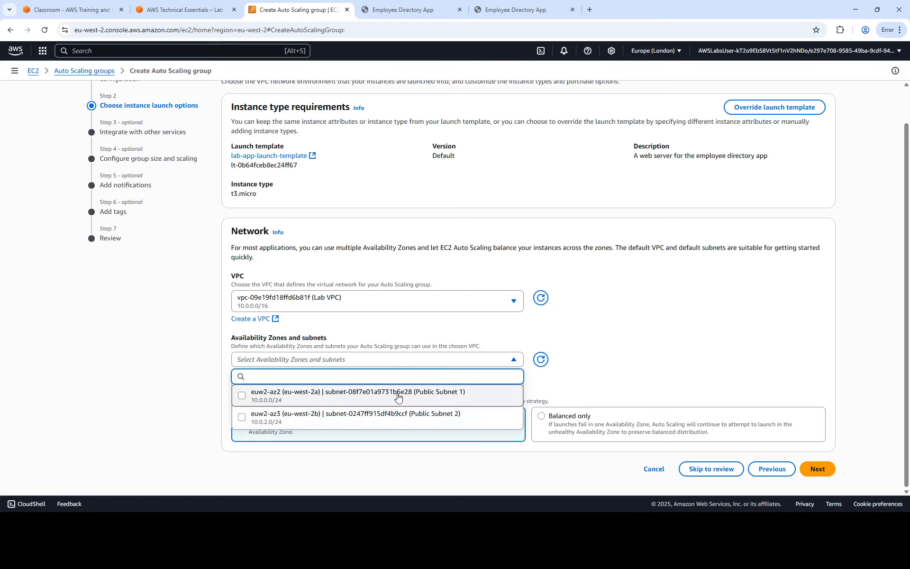
click(243, 400)
click(242, 418)
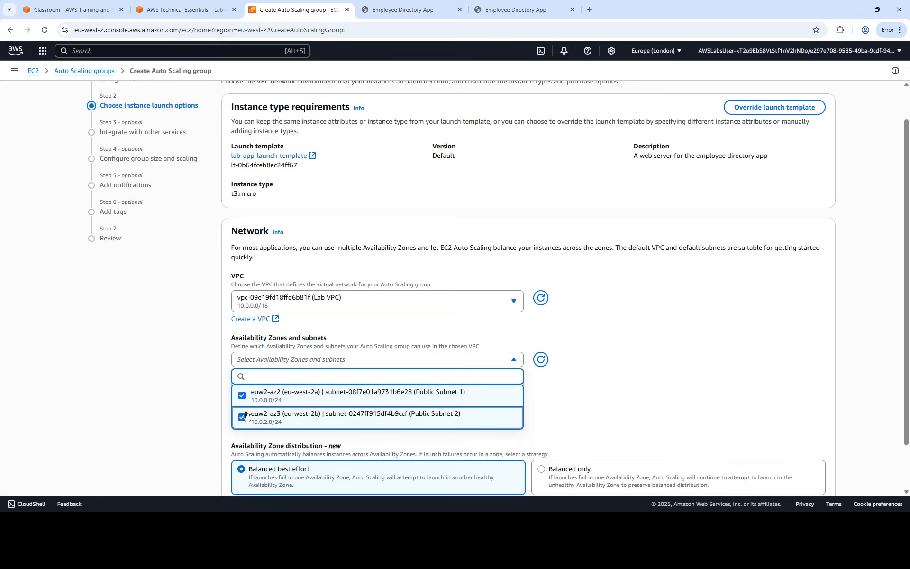
click(185, 10)
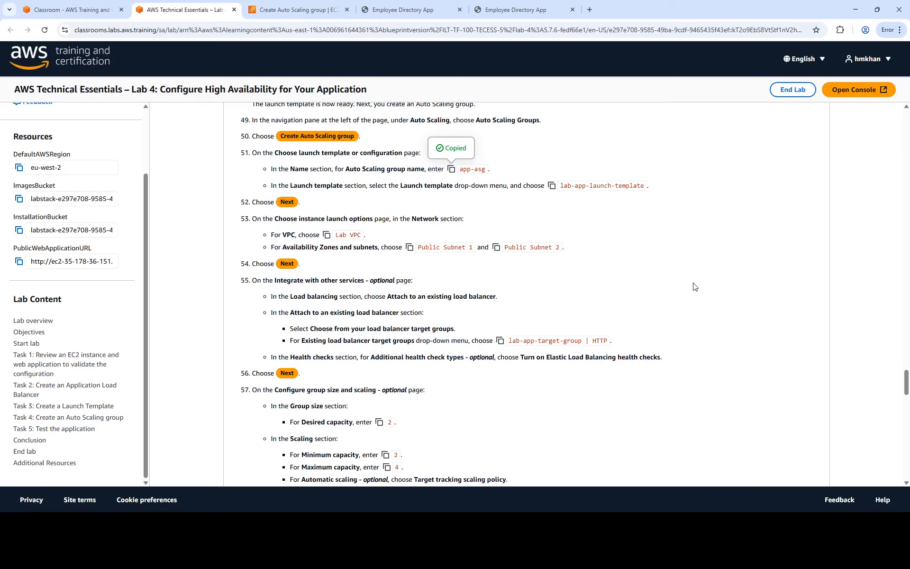
click(288, 11)
scroll(797, 354, down, 2)
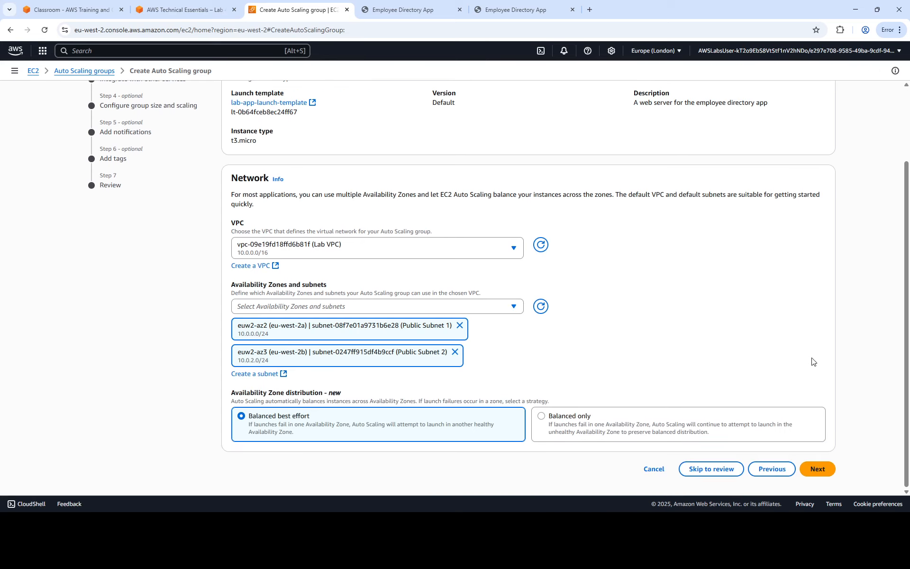
click(832, 469)
- Consult step 55 of the lab instructions and set load balancing to attach to an existing load balancer
click(187, 10)
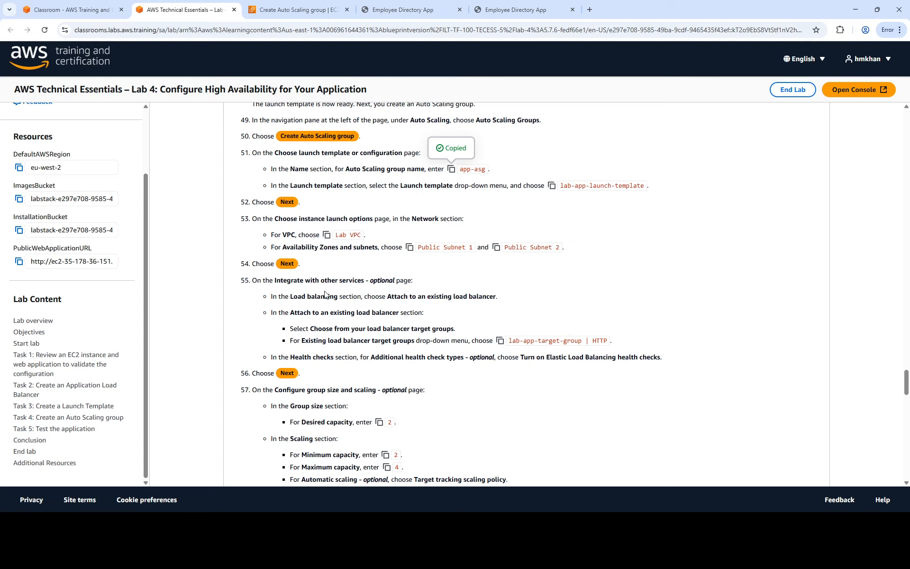
click(298, 8)
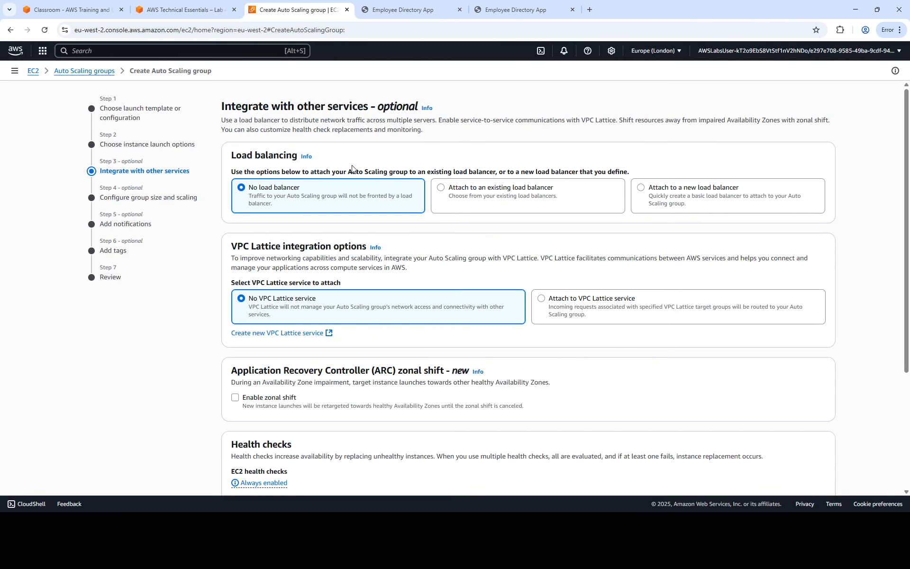
click(185, 10)
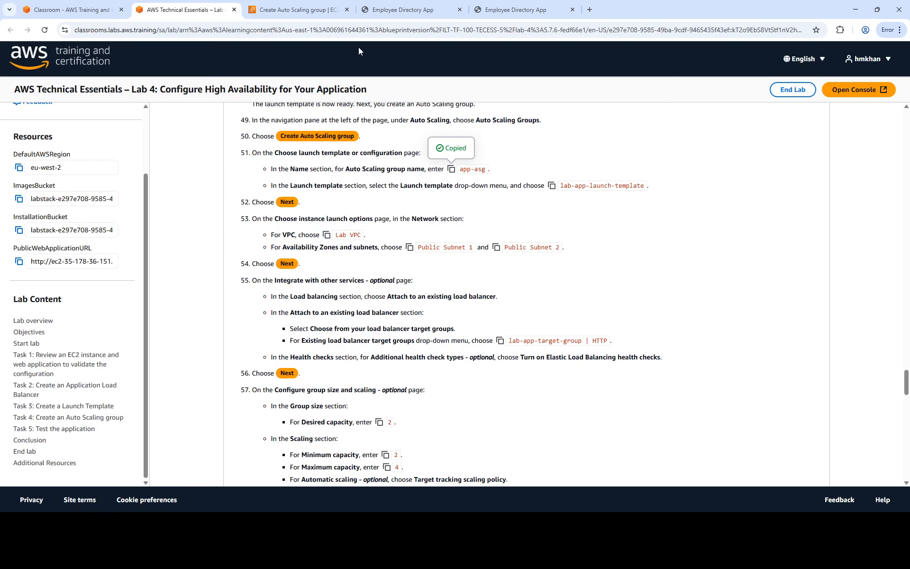
click(321, 10)
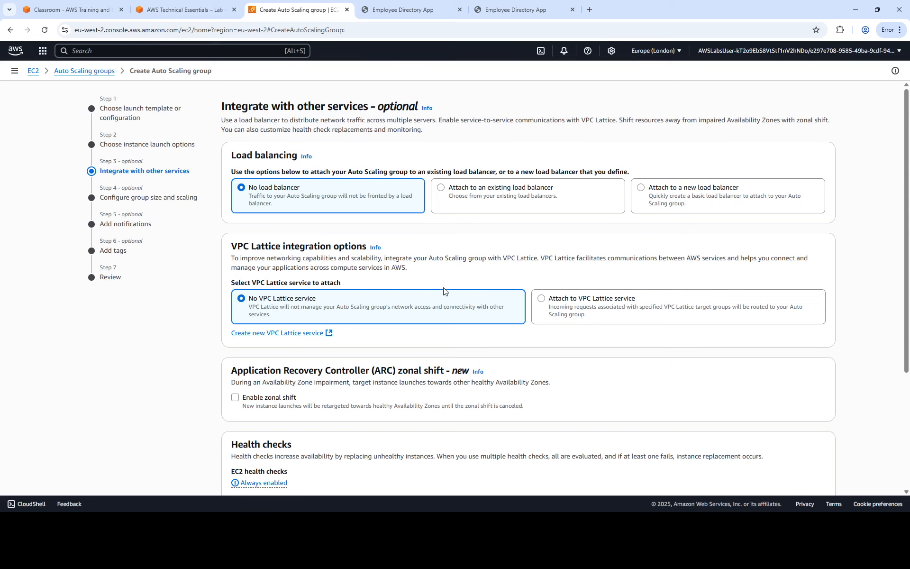
click(443, 190)
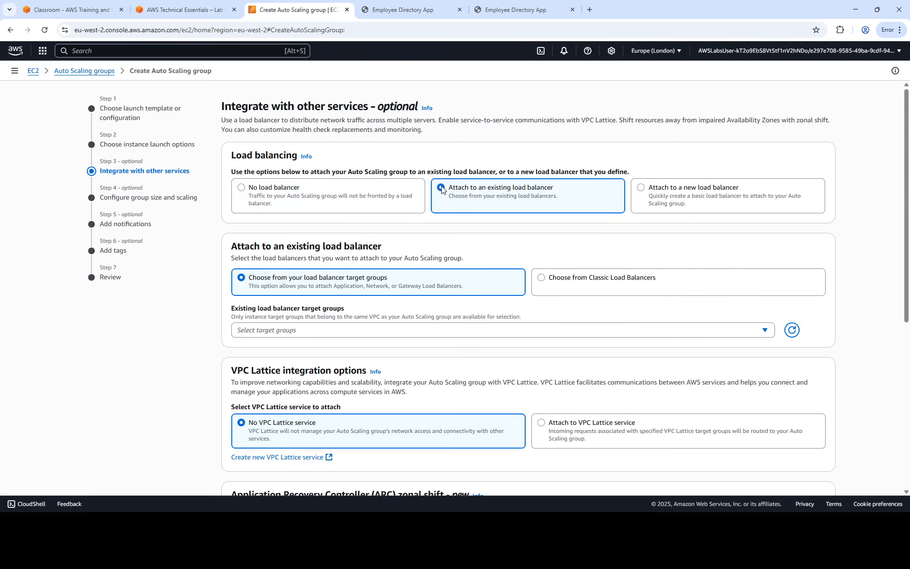
- Look up the target group name in the lab instructions and select lab-app-target-group | HTTP as the existing load balancer target group
click(185, 9)
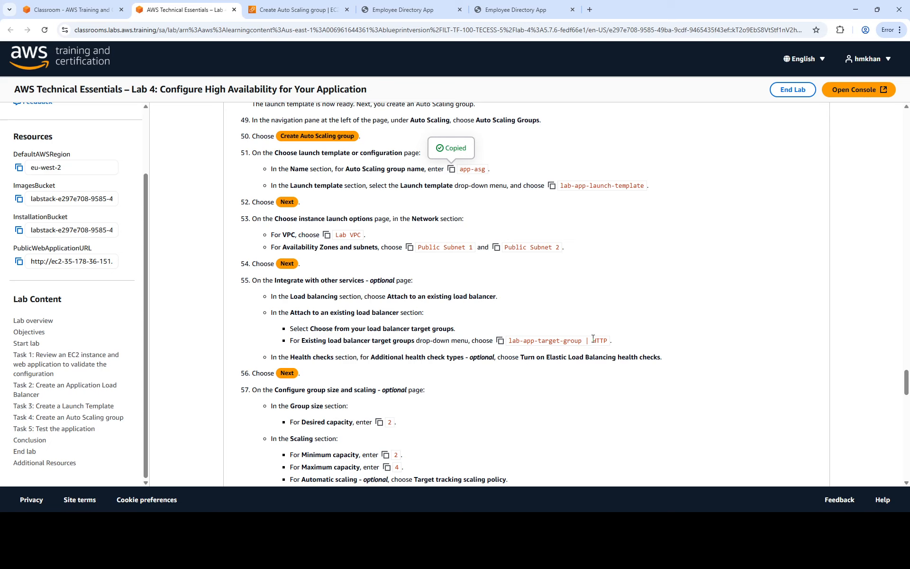
click(500, 340)
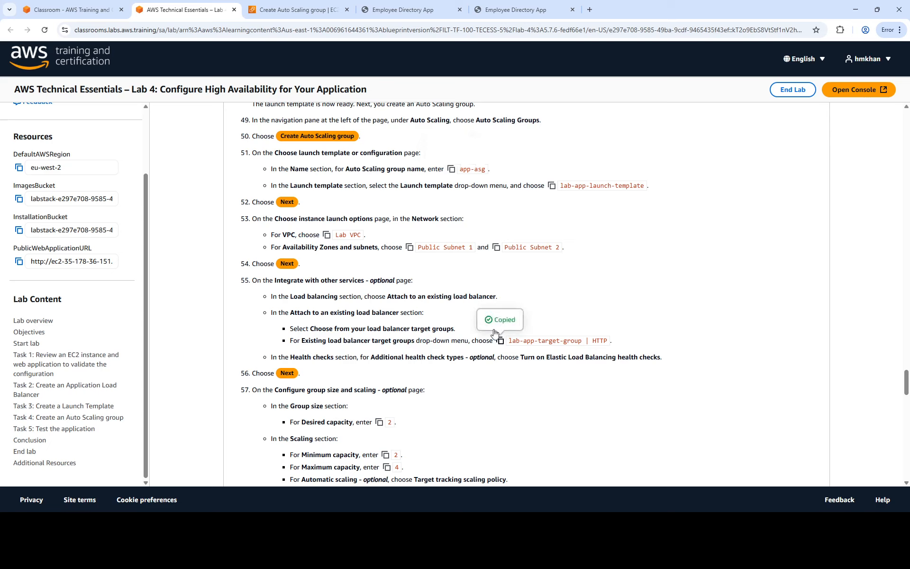
click(288, 14)
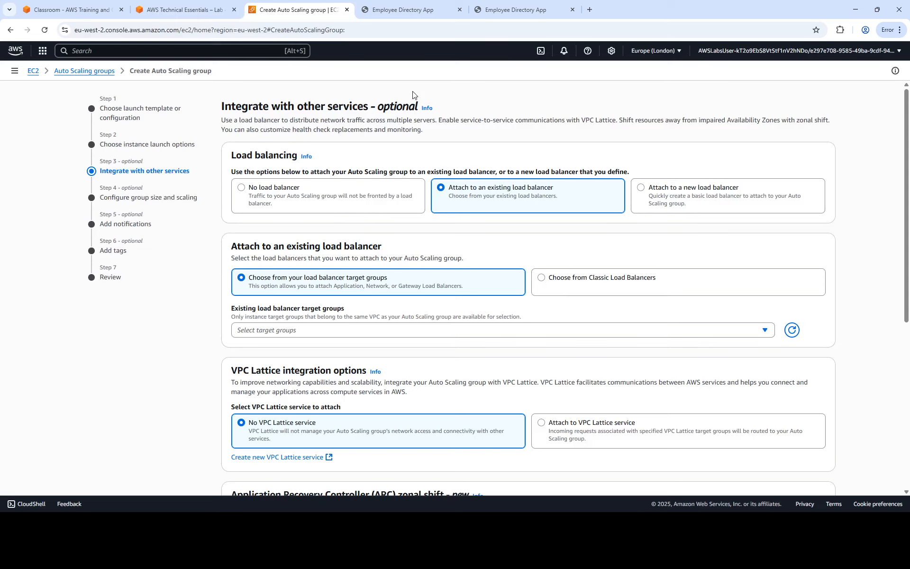
scroll(746, 296, down, 1)
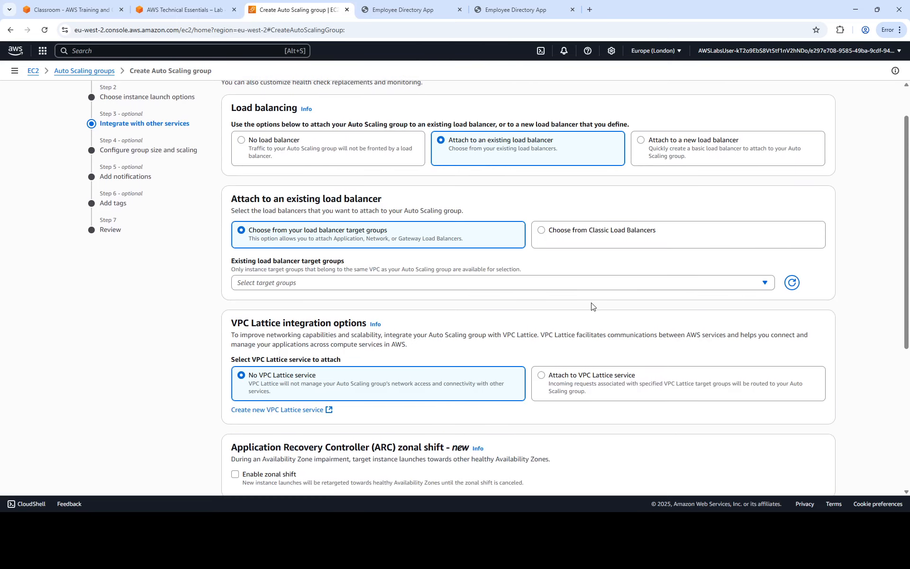
click(589, 284)
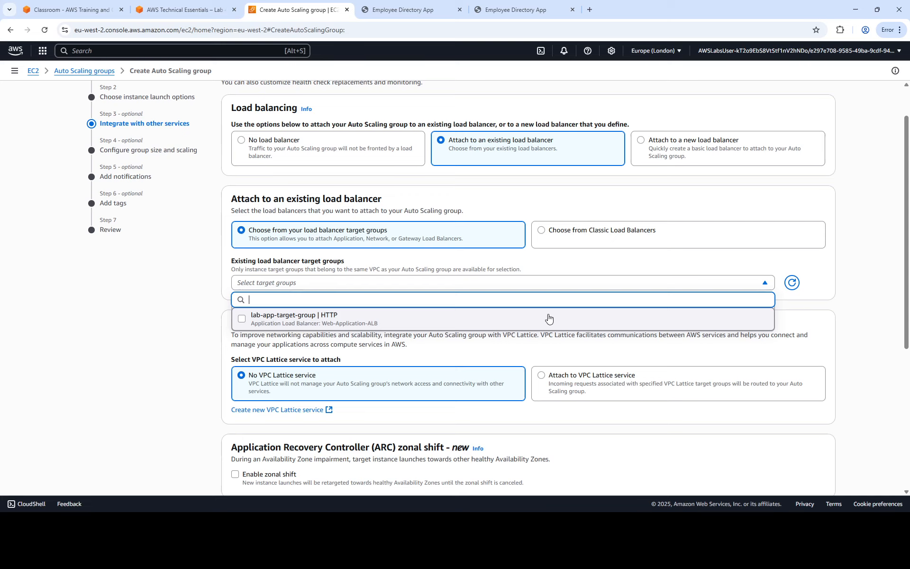
click(549, 320)
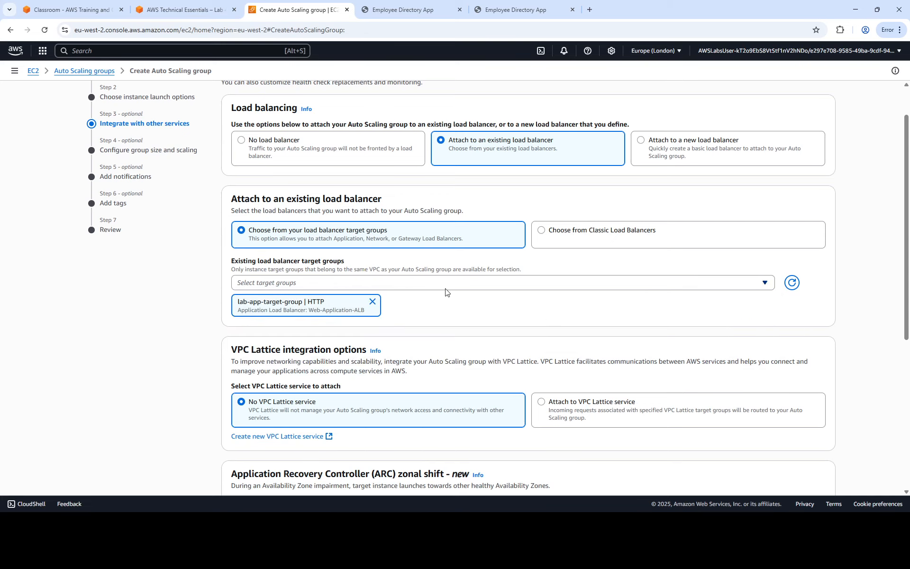
- Turn on Elastic Load Balancing health checks as the lab instructions require and continue to the group size and scaling settings
click(183, 10)
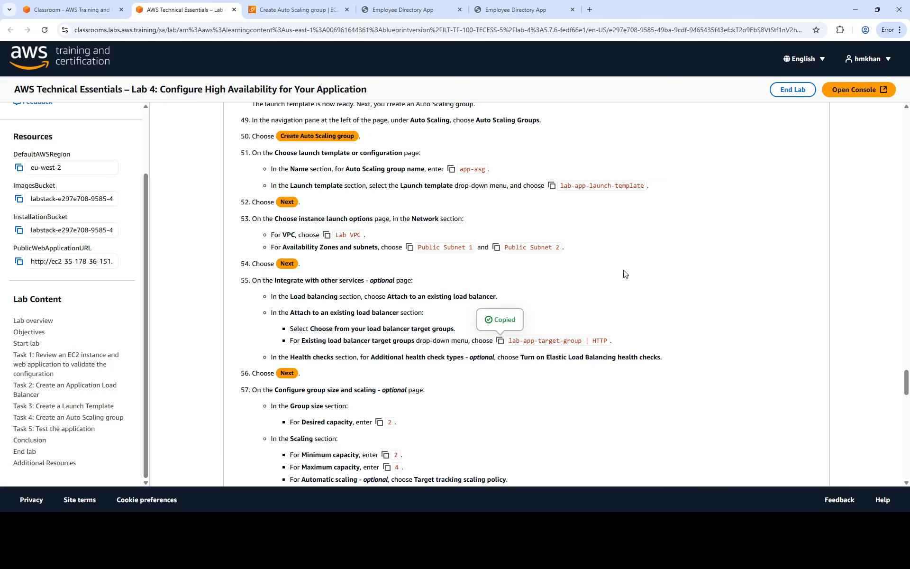
scroll(625, 273, down, 2)
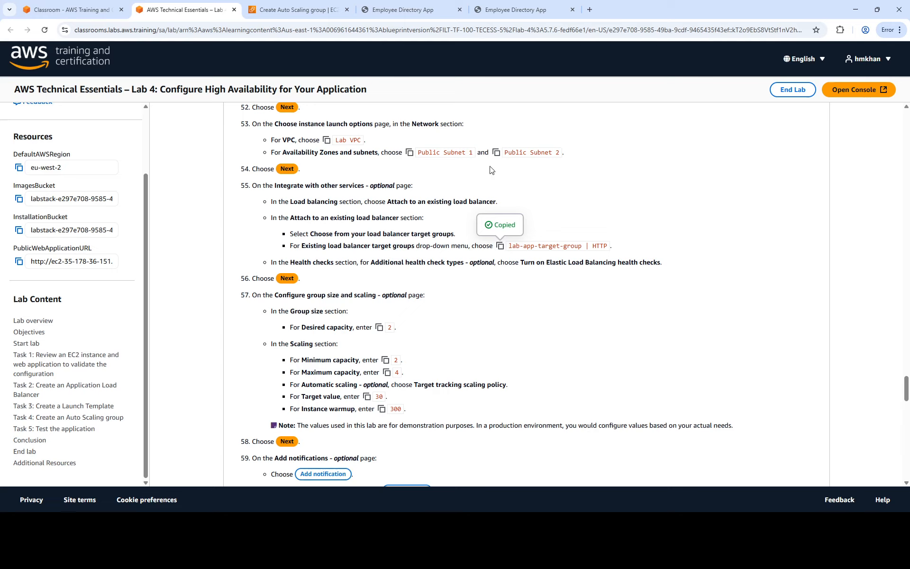
click(298, 6)
scroll(517, 245, down, 5)
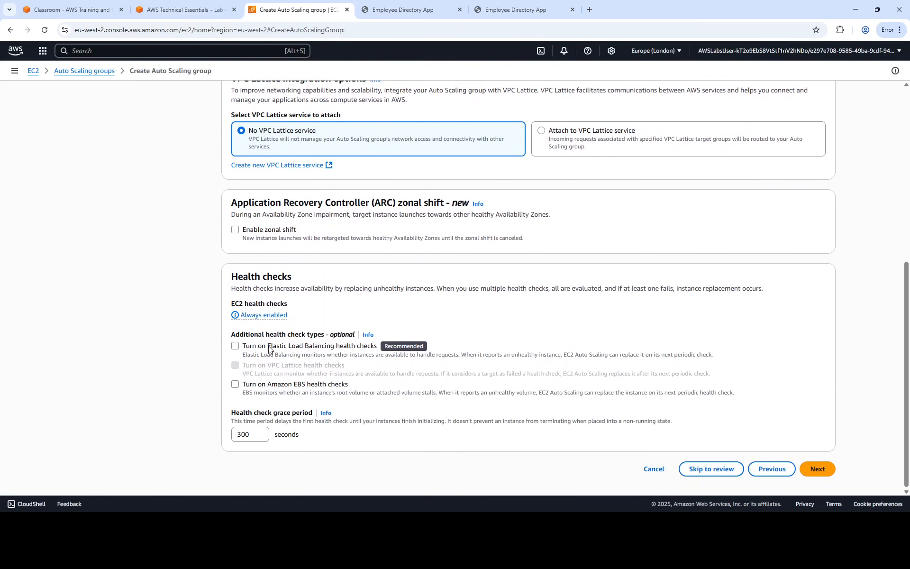
click(236, 347)
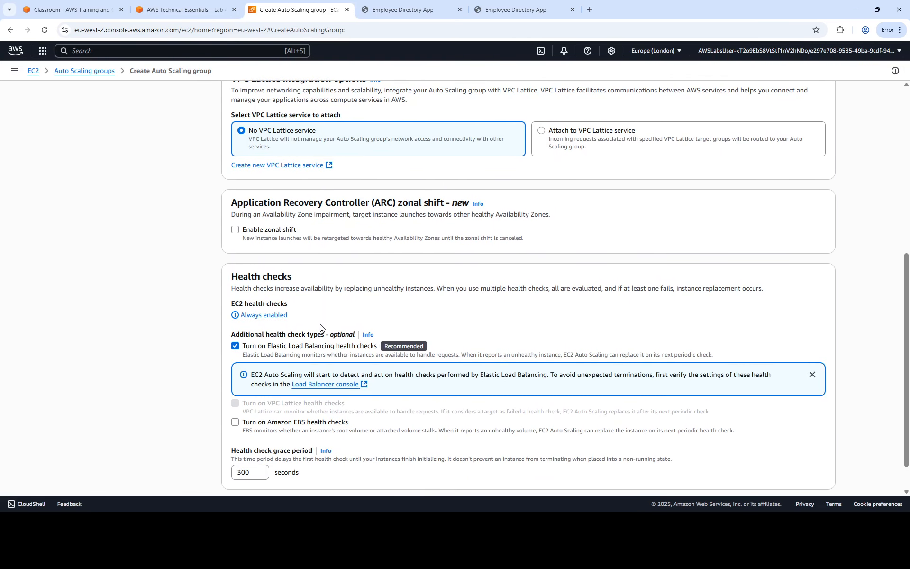
click(232, 2)
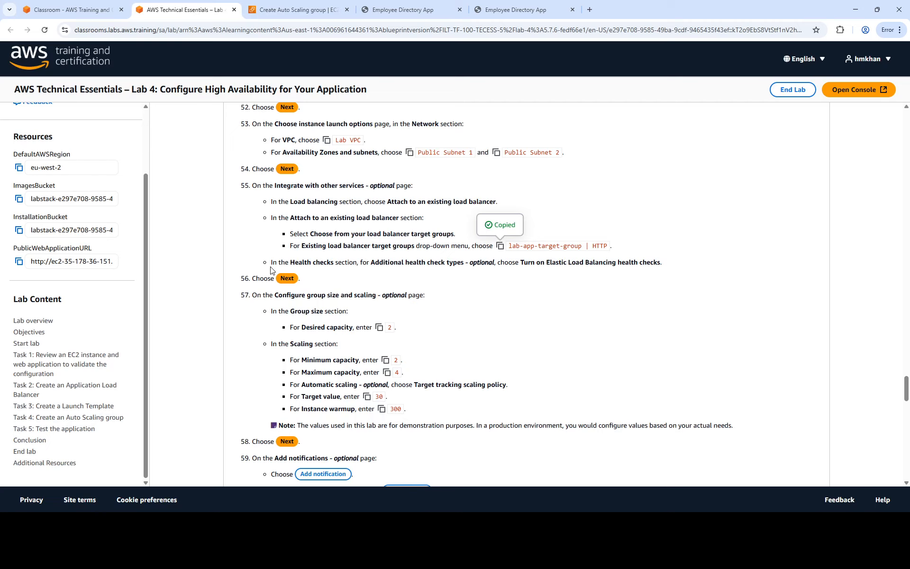
click(294, 13)
scroll(592, 284, down, 2)
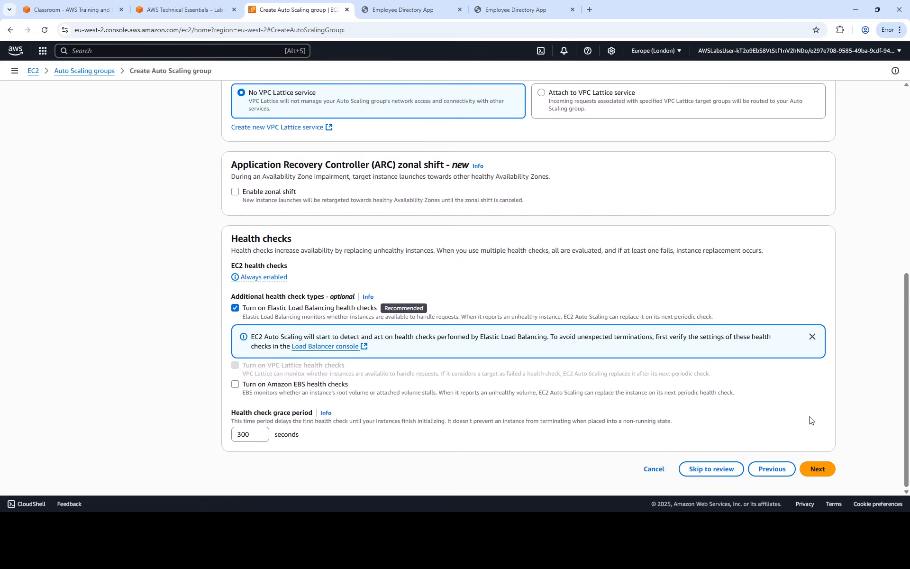
click(818, 470)
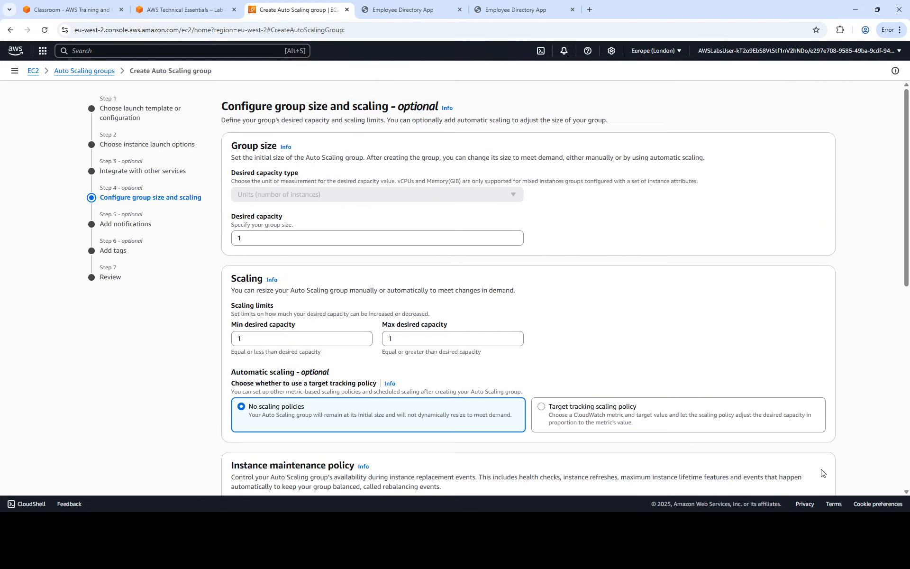
- Read step 57 of the lab instructions and look over the group size and scaling settings it covers
click(189, 11)
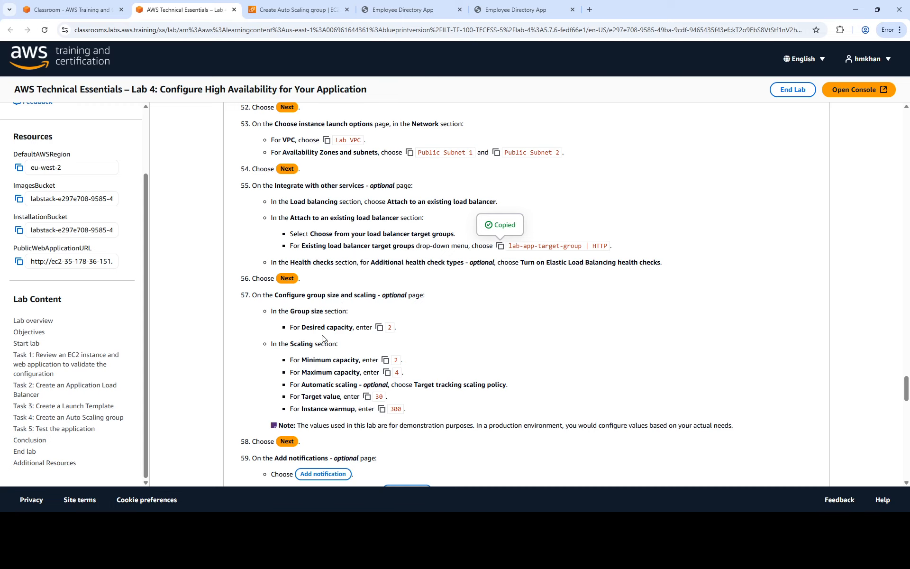
scroll(346, 318, down, 2)
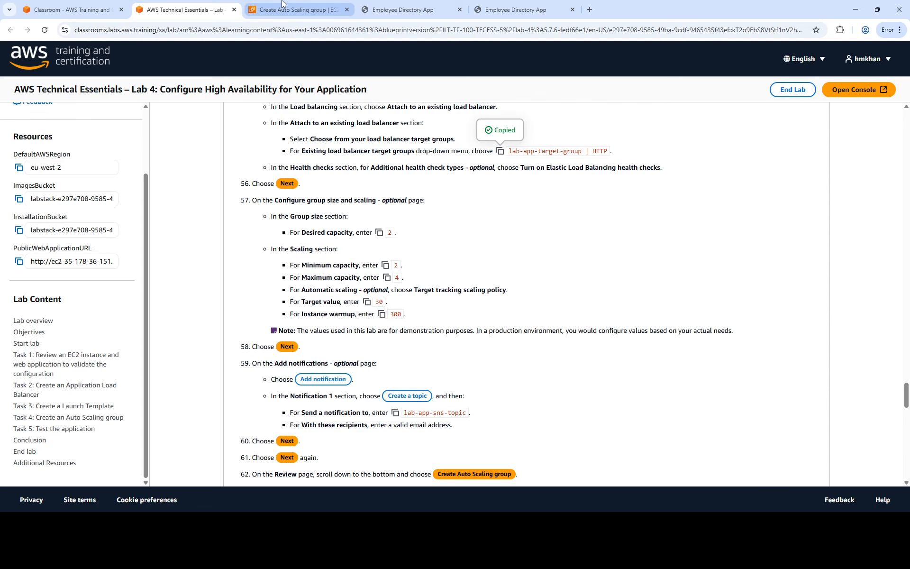
click(294, 10)
scroll(728, 374, down, 5)
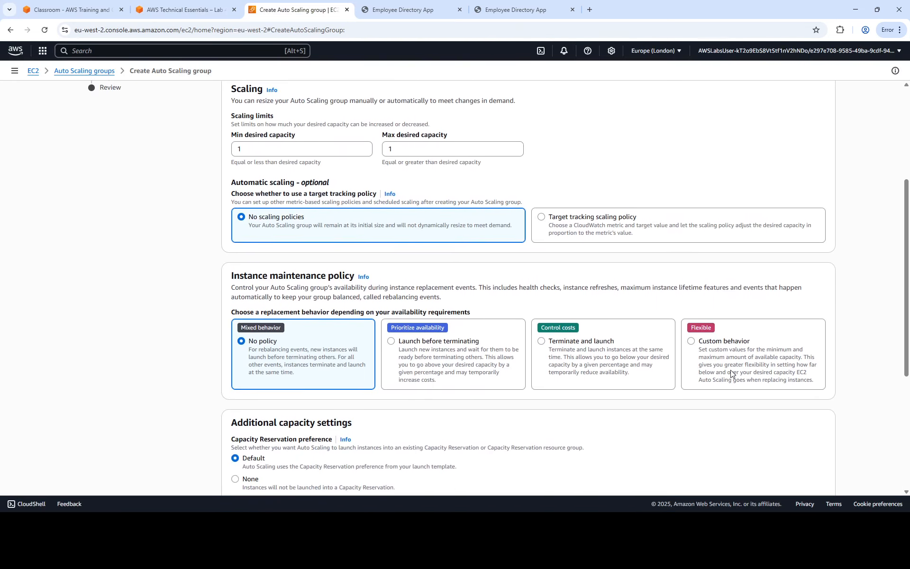
scroll(731, 375, down, 2)
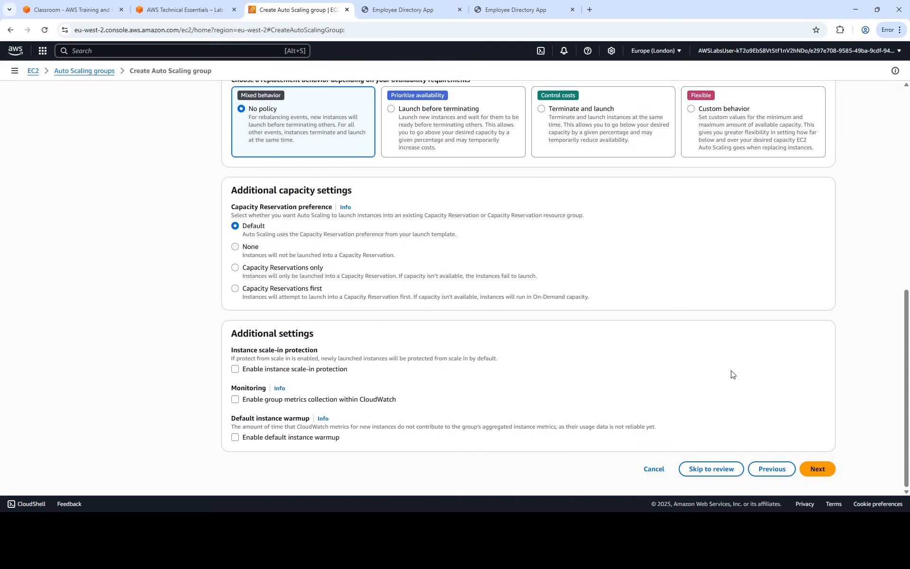
scroll(731, 374, up, 5)
scroll(730, 373, up, 4)
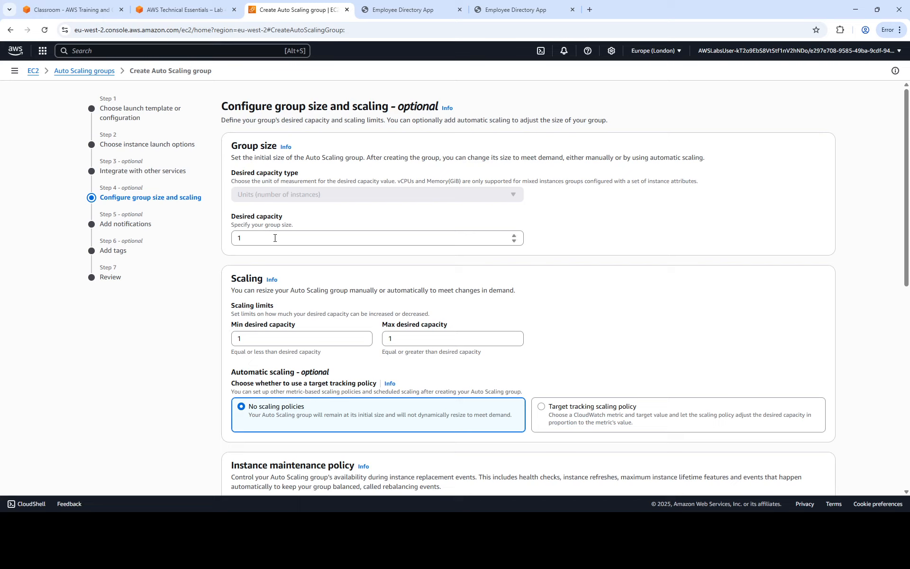
- Set the group's desired capacity to 2, checking the value against step 57 of the lab instructions
click(180, 6)
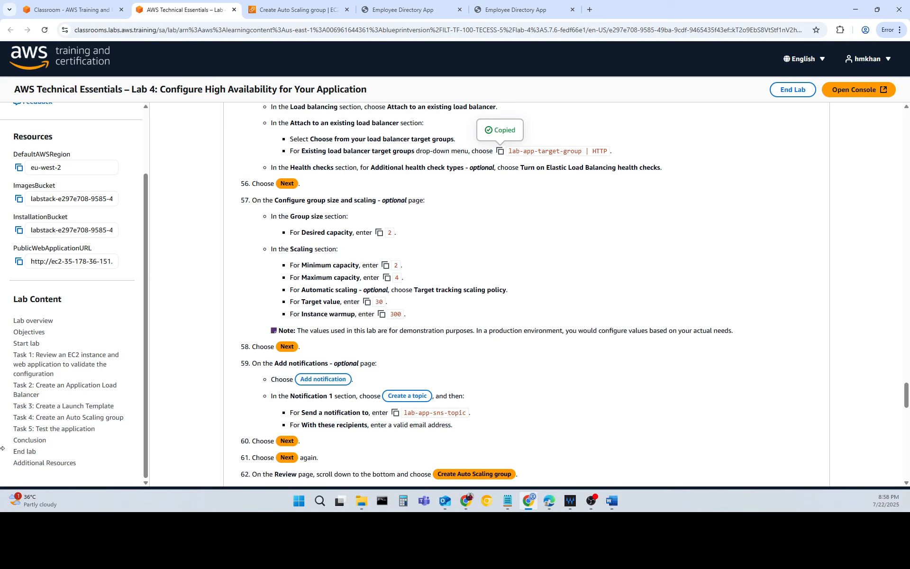
key(ctrl+Tab)
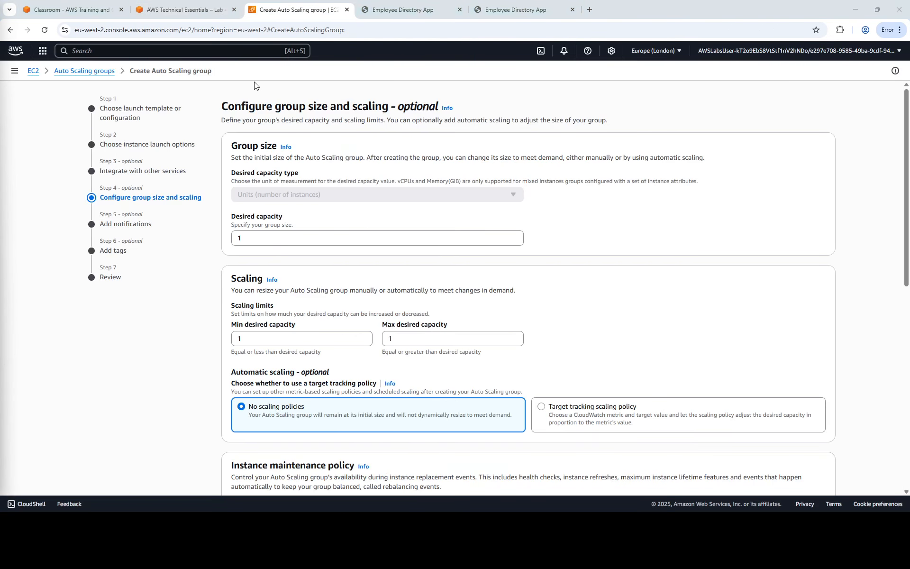
click(258, 239)
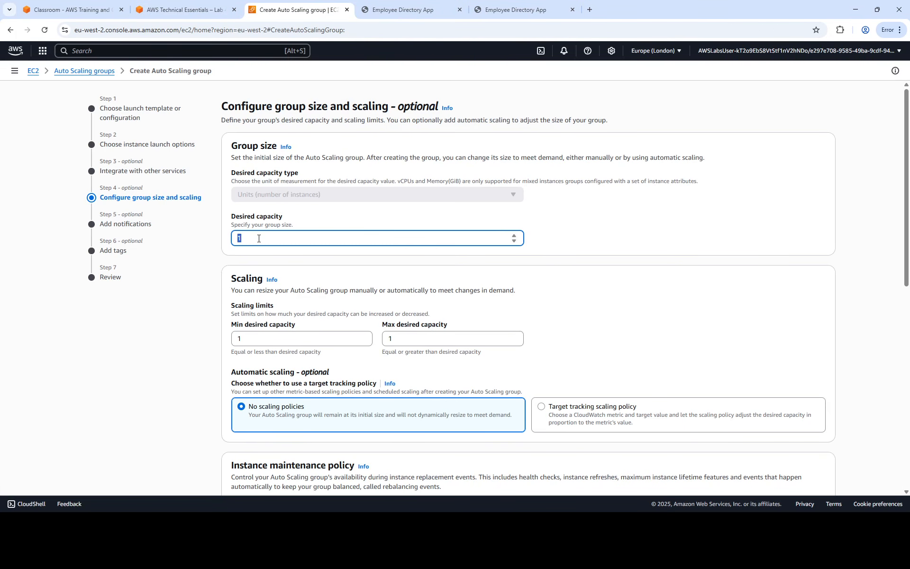
click(183, 12)
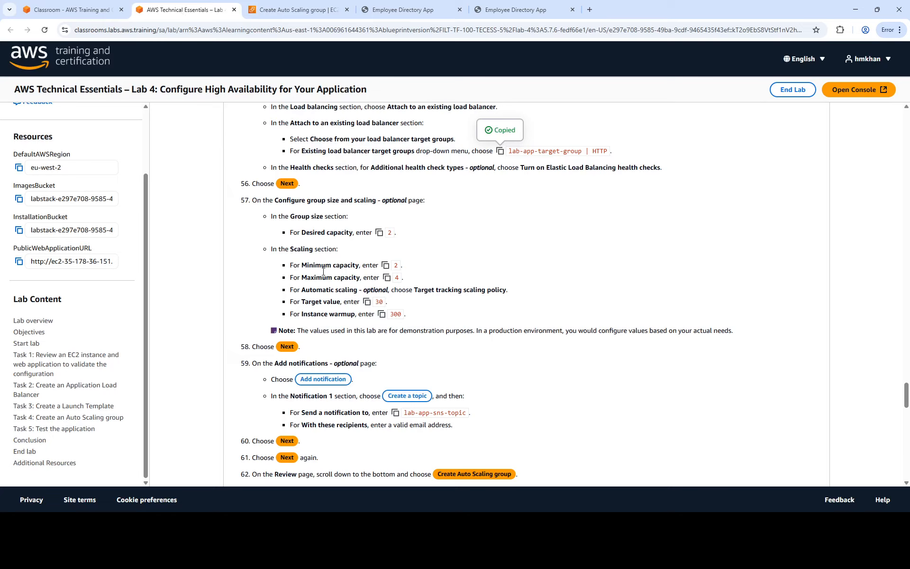
click(261, 13)
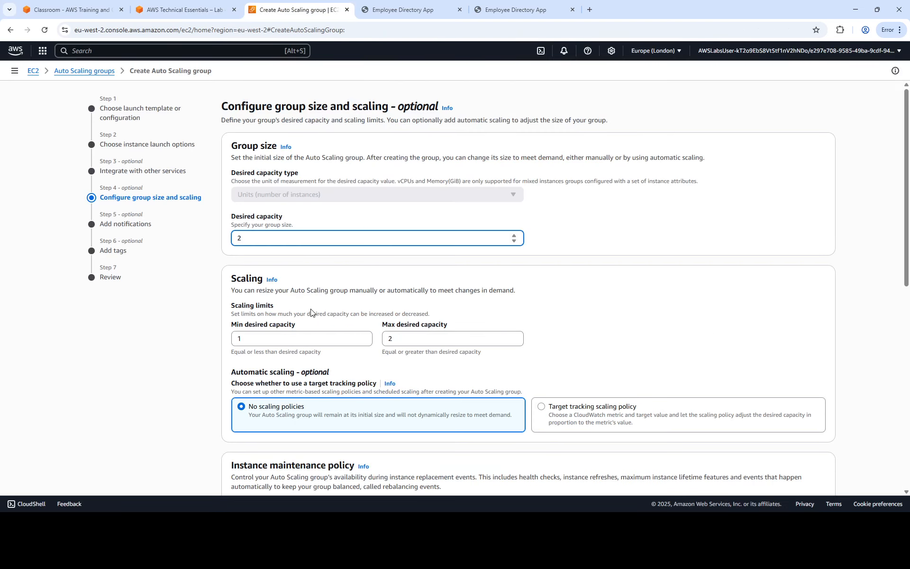
- Set the scaling limits to a minimum desired capacity of 2 and a maximum of 4, as the lab instructions specify
scroll(310, 312, down, 5)
scroll(313, 266, up, 3)
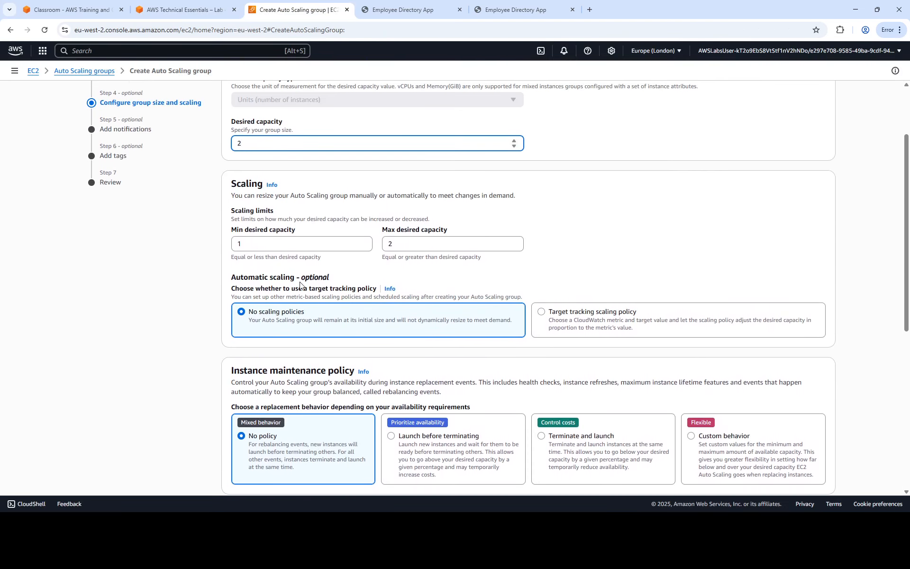
double_click(250, 242)
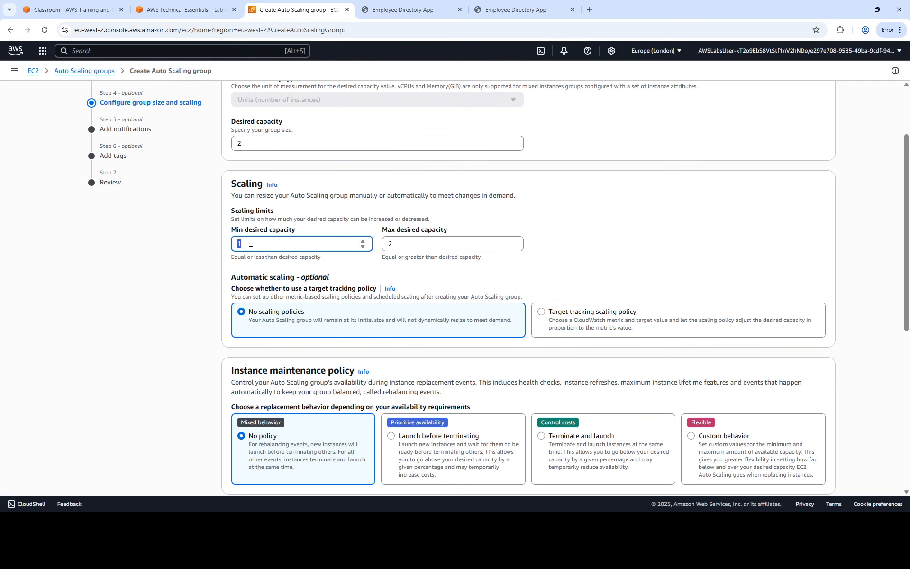
click(185, 9)
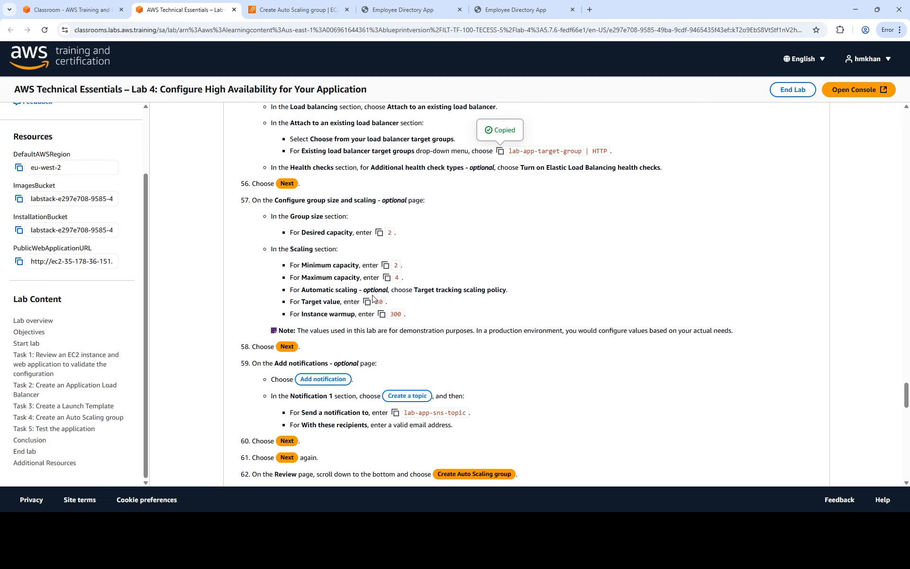
click(306, 16)
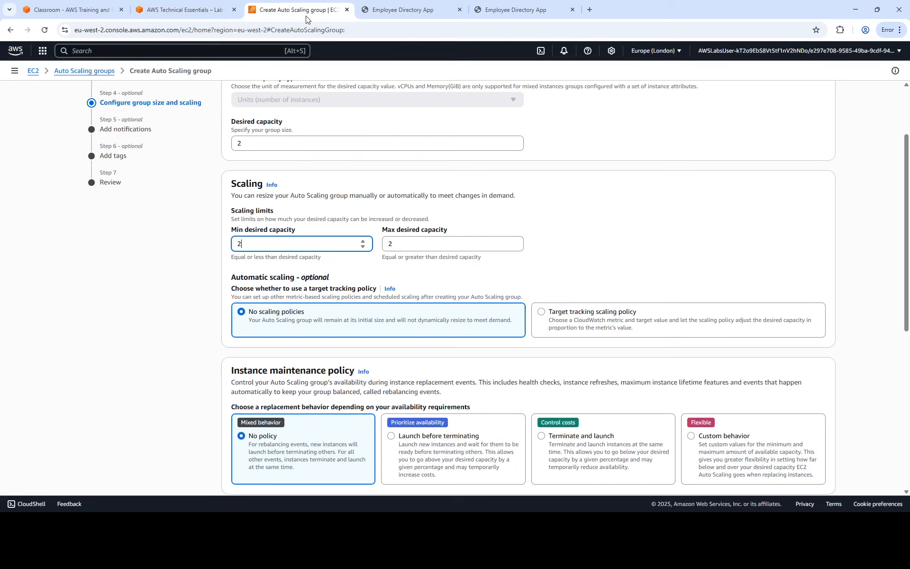
click(403, 247)
text(4)
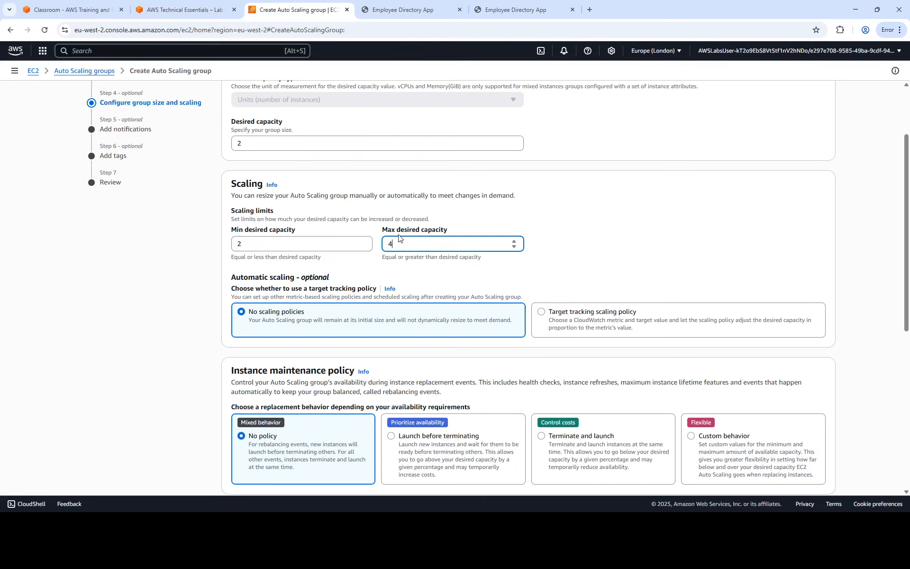
- Check the automatic scaling option in the lab instructions and choose Target tracking scaling policy
click(213, 10)
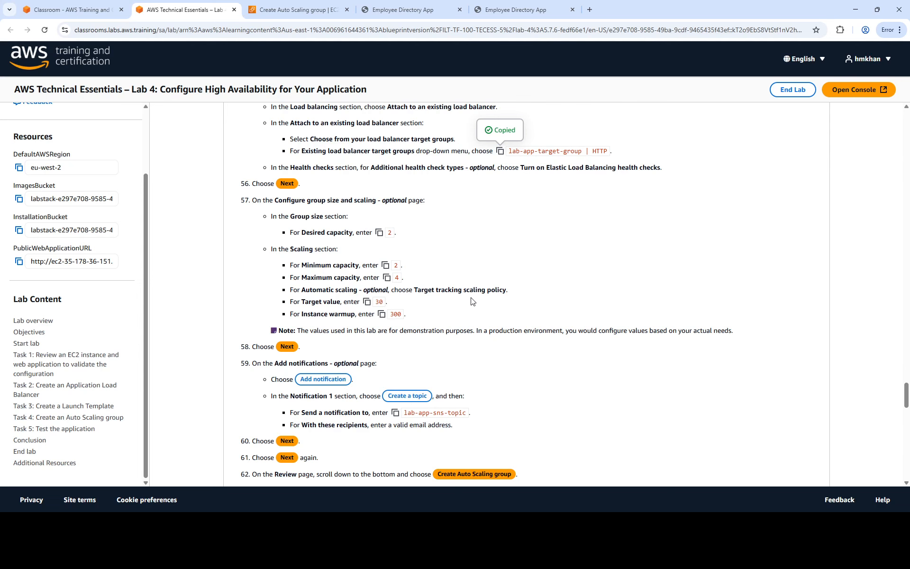
click(297, 17)
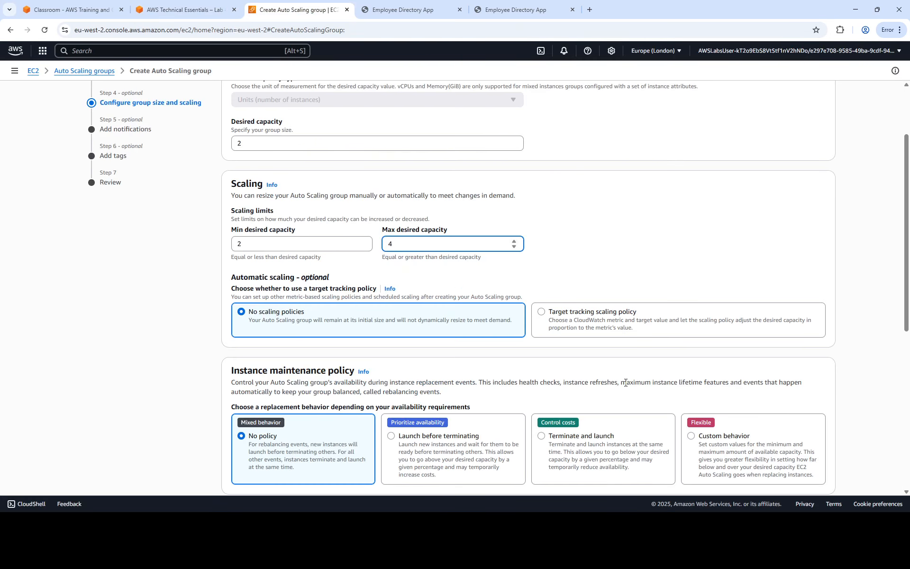
click(543, 318)
- Look up the target value in the lab instructions and set the scaling policy's target value to 30
click(202, 14)
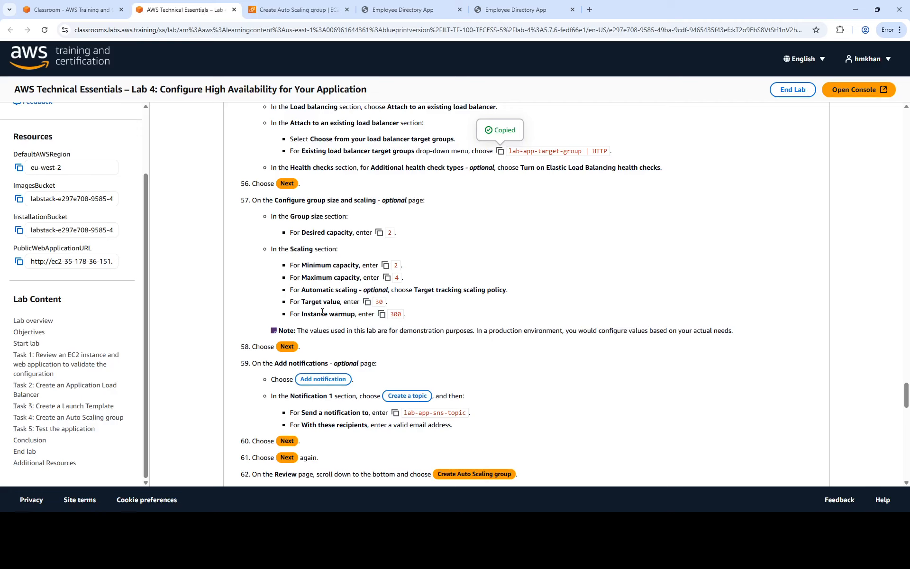
click(297, 10)
scroll(320, 298, down, 1)
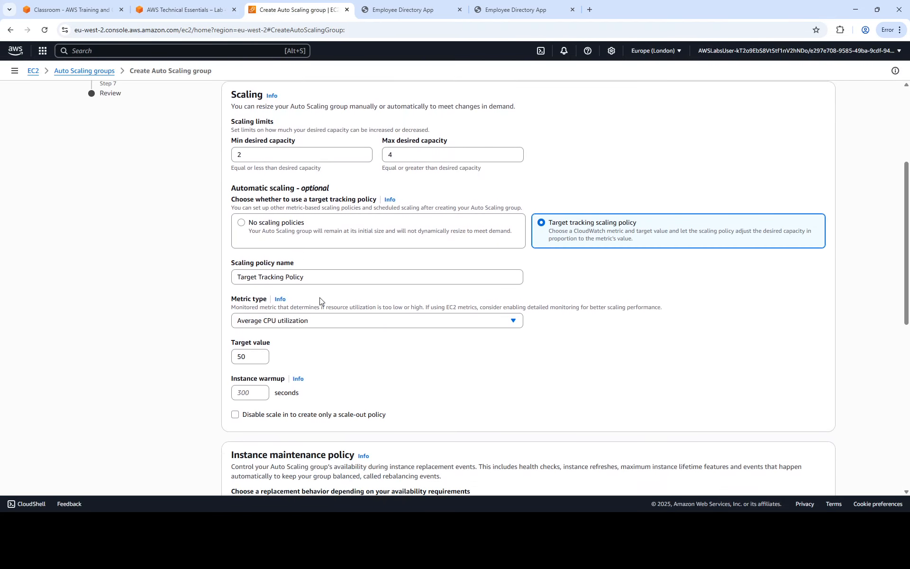
double_click(253, 353)
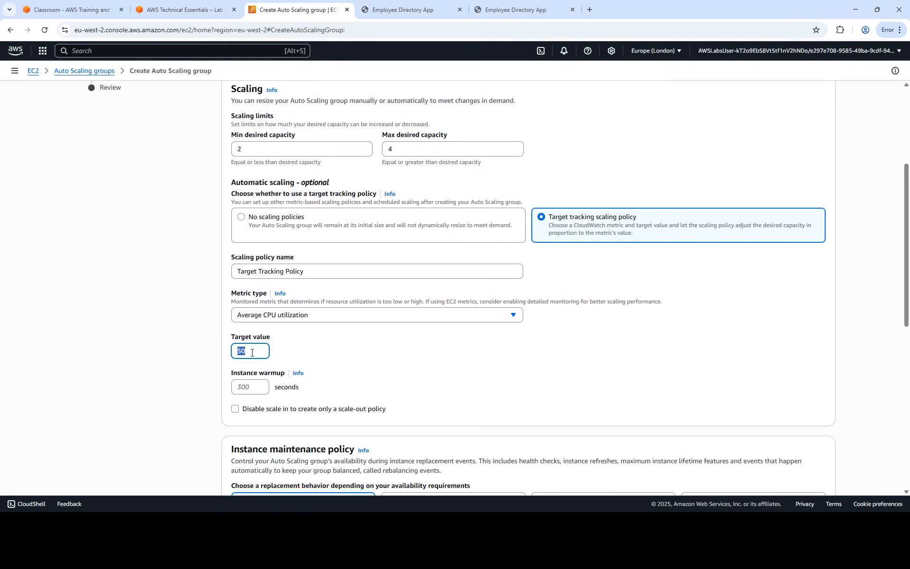
text(3)
click(195, 10)
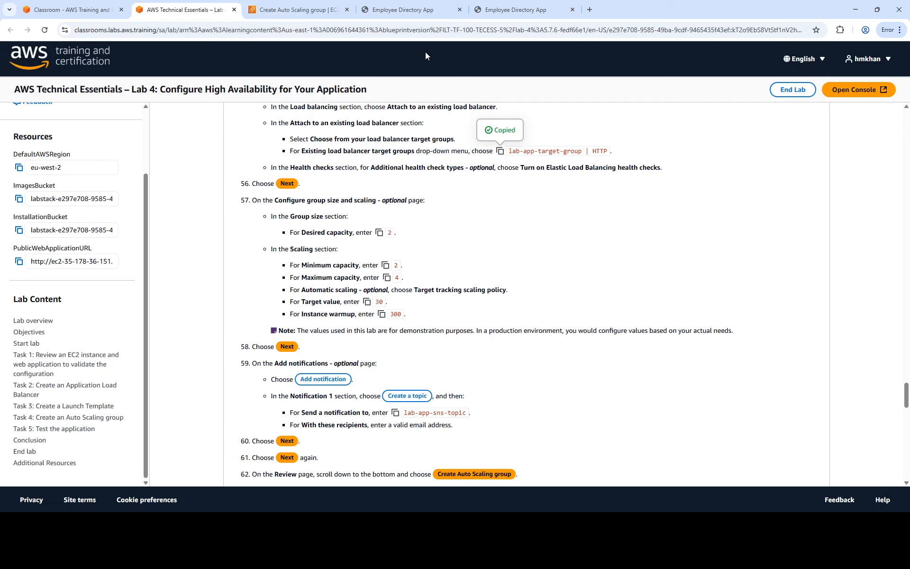
click(298, 9)
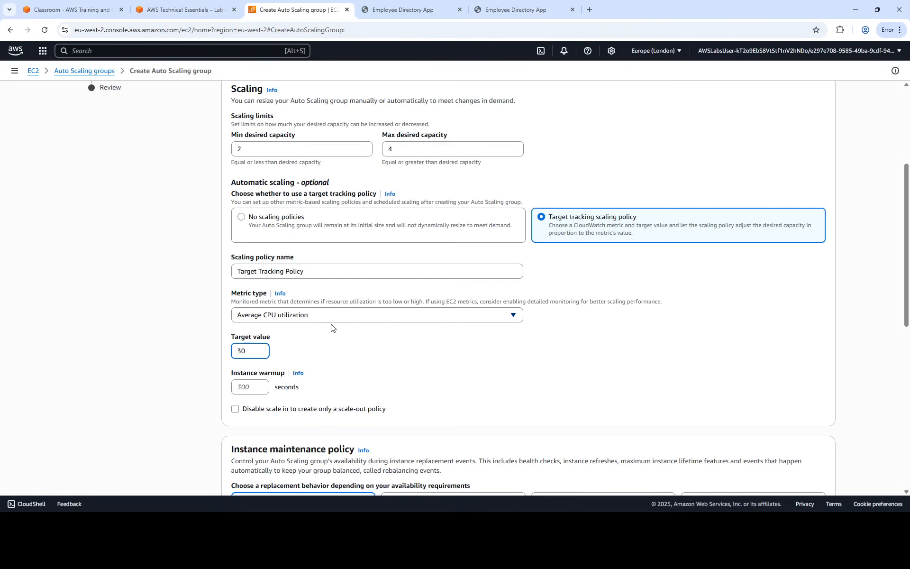
- Set the scaling policy's instance warmup to 300 seconds and compare the settings with the lab instructions
click(252, 389)
text(300)
click(173, 9)
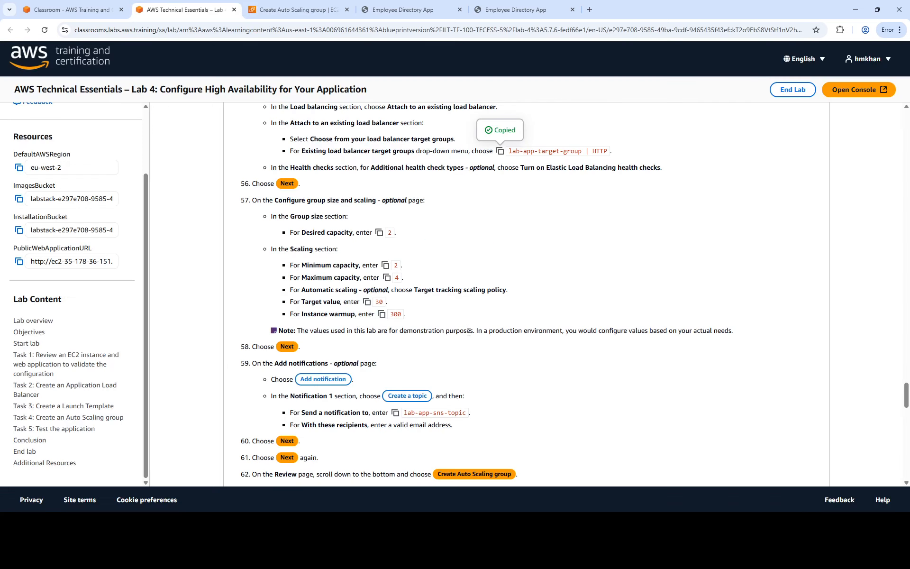
click(300, 9)
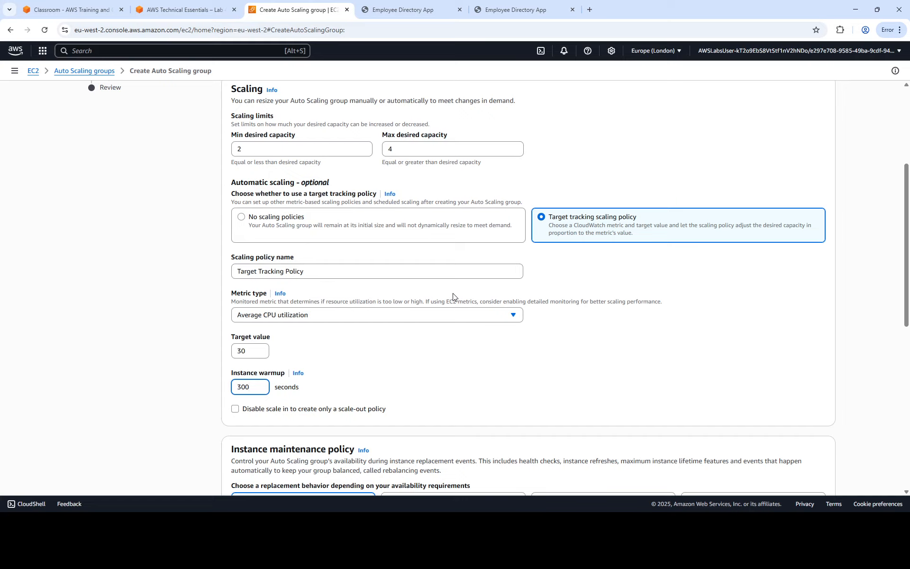
- Check step 58 of the lab instructions and continue from group size and scaling to adding notifications
click(190, 9)
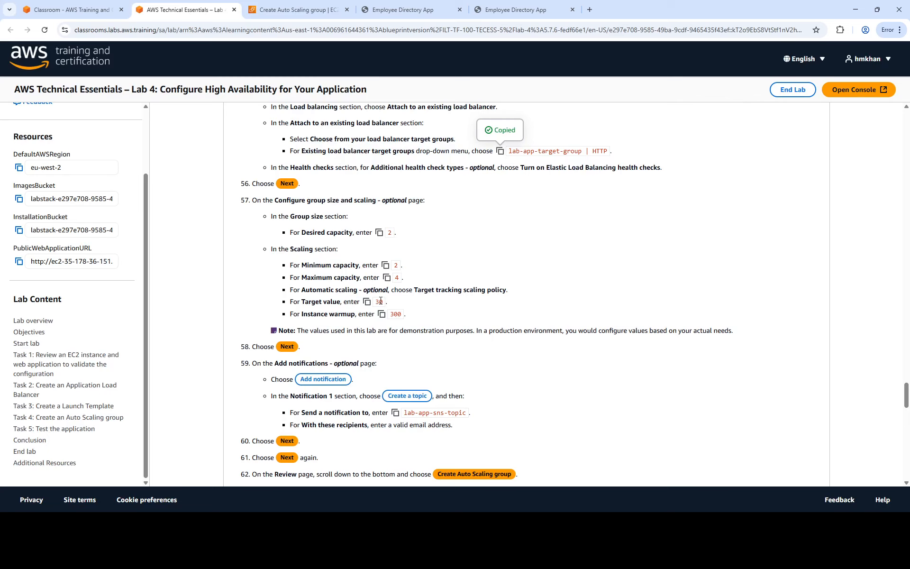
scroll(380, 301, down, 2)
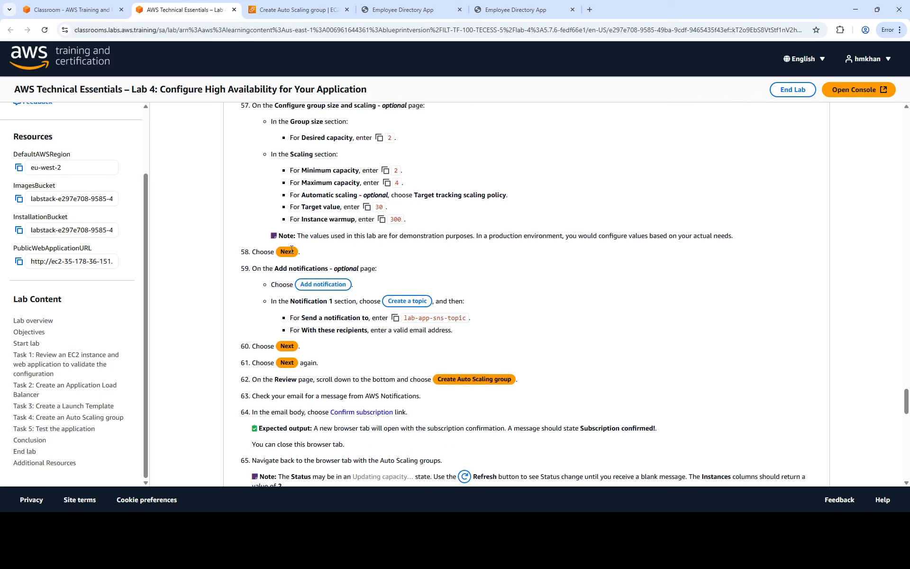
click(309, 11)
scroll(498, 360, down, 4)
scroll(579, 351, down, 3)
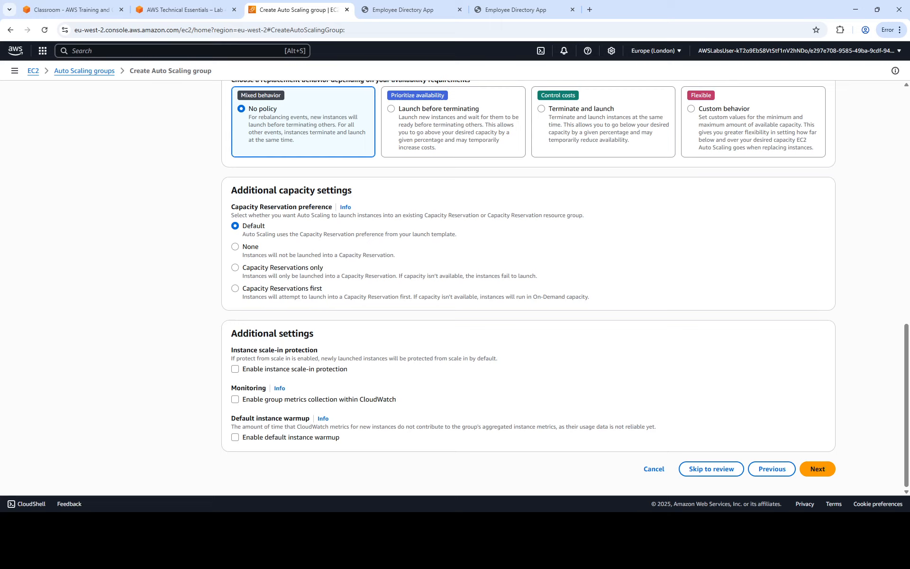
click(818, 470)
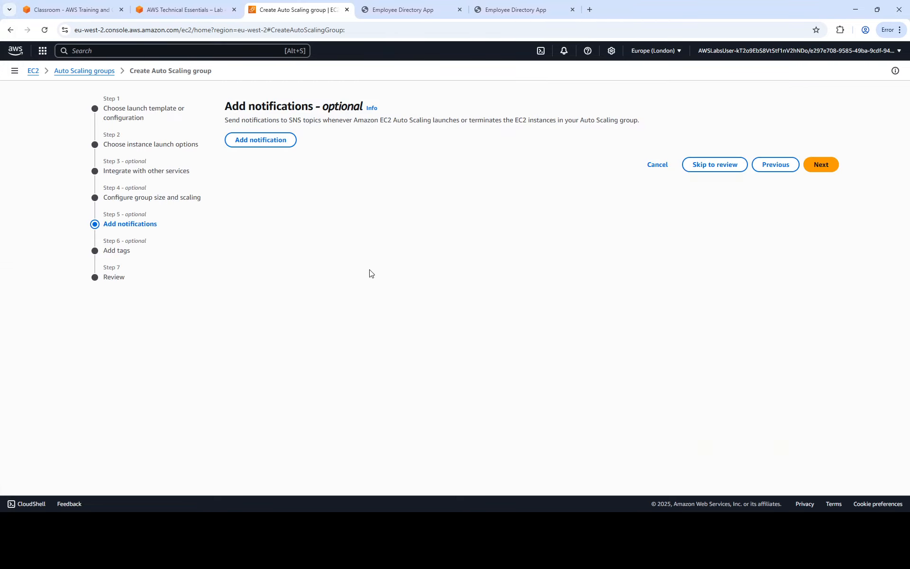
- Copy the topic name lab-app-sns-topic from step 59 of the lab instructions and return to the Auto Scaling group setup
key(ctrl+shift+Tab)
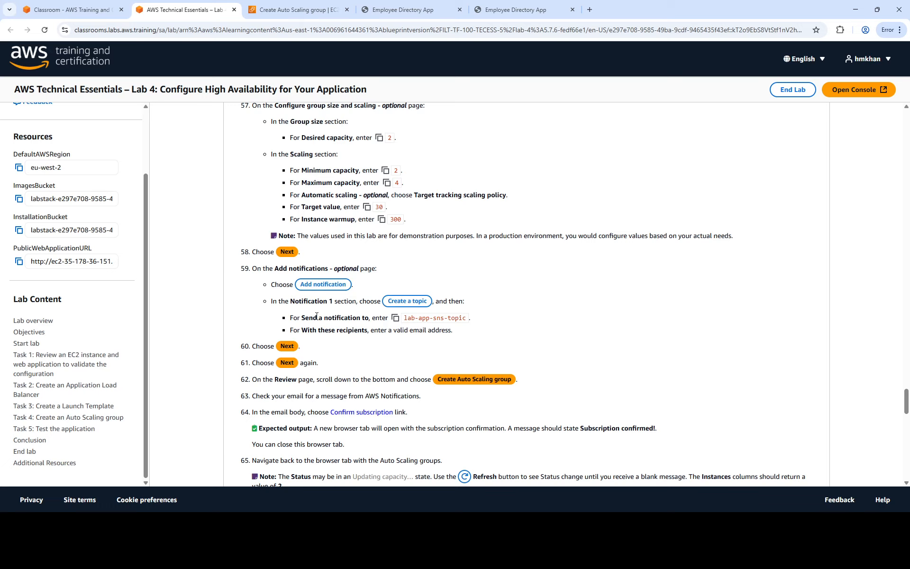
click(395, 317)
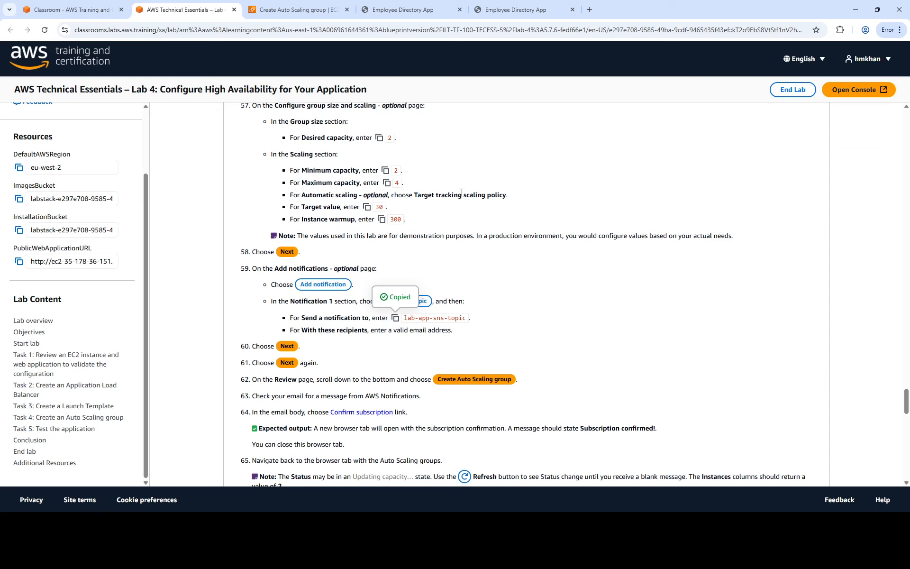
click(285, 9)
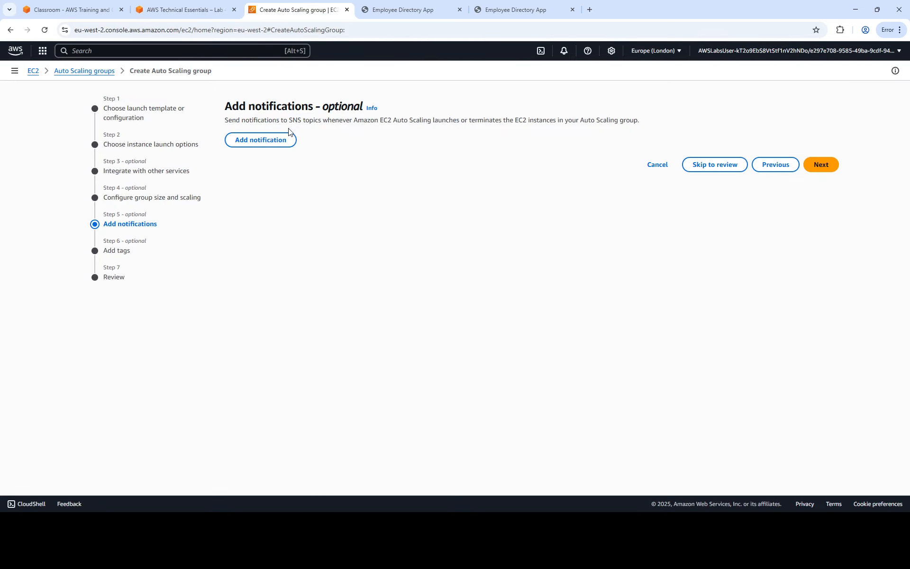
click(208, 10)
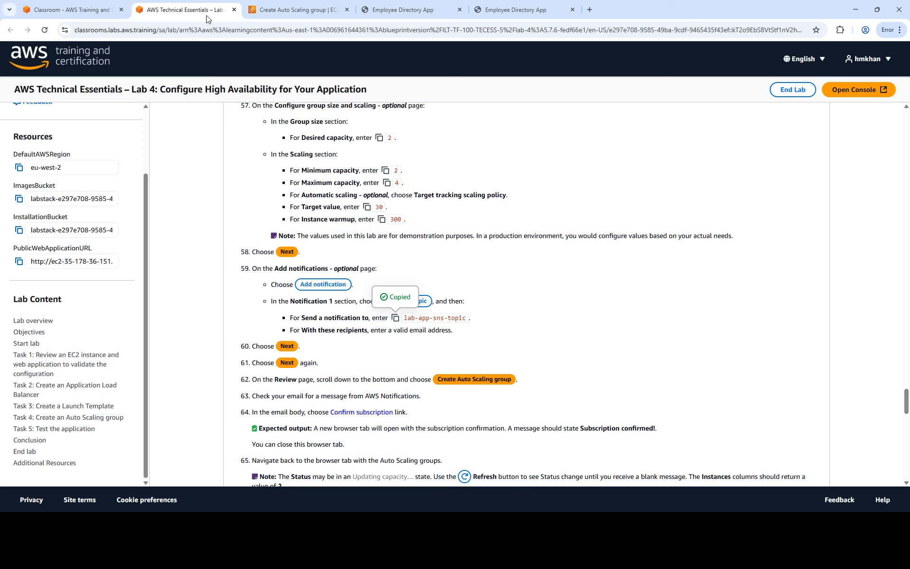
click(294, 9)
- Add a notification to the Auto Scaling group and choose to create a new SNS topic for it
click(266, 141)
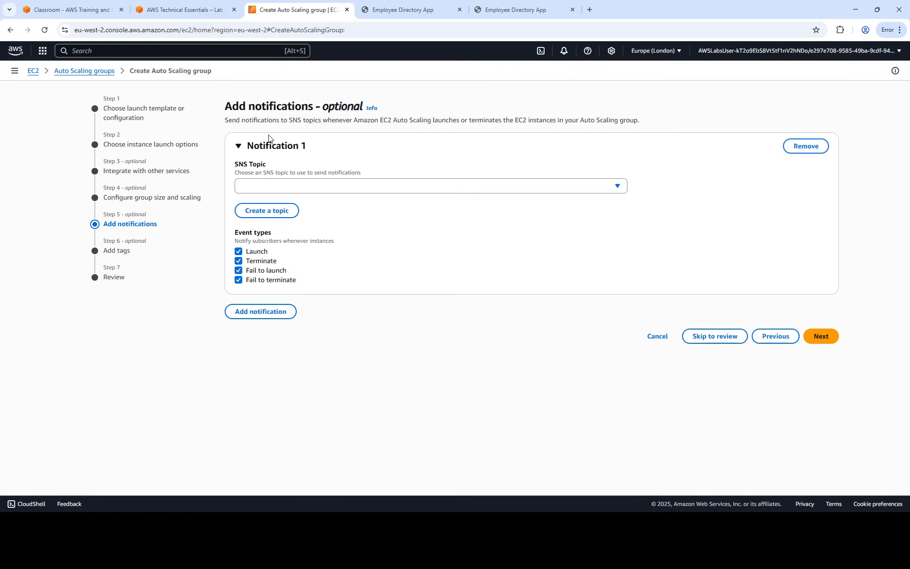
click(312, 186)
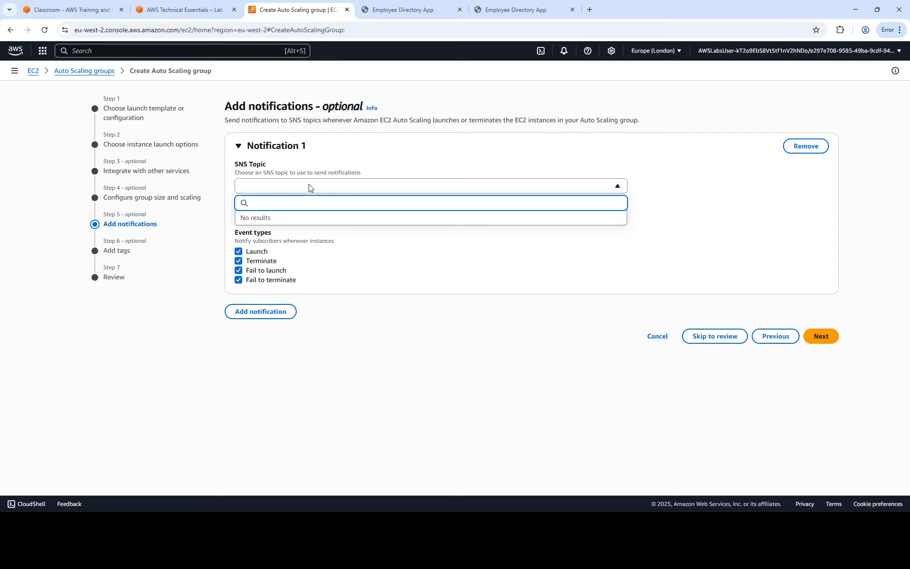
click(309, 186)
click(294, 209)
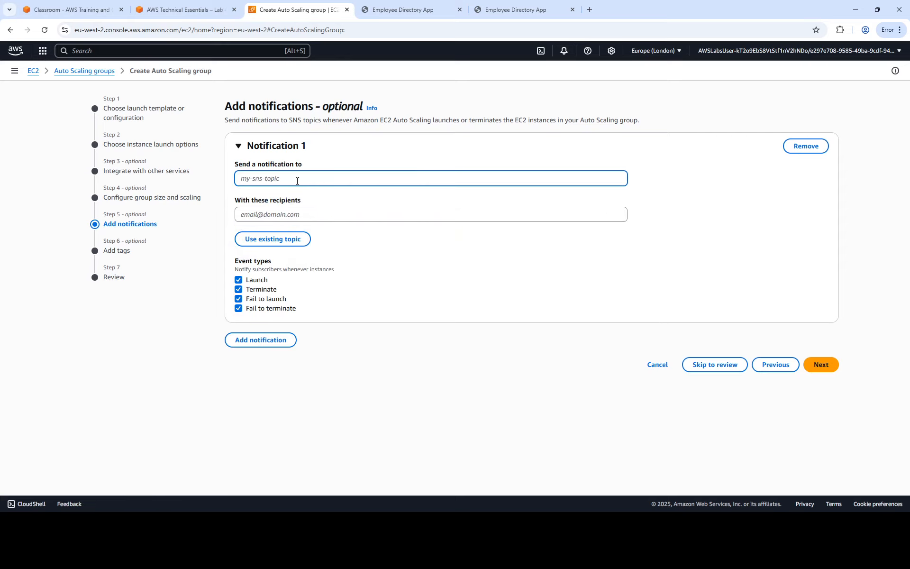
- Name the new SNS topic lab-app-sns-topic and fill in the recipient's email address as step 59 requires
key(ctrl+v)
click(179, 11)
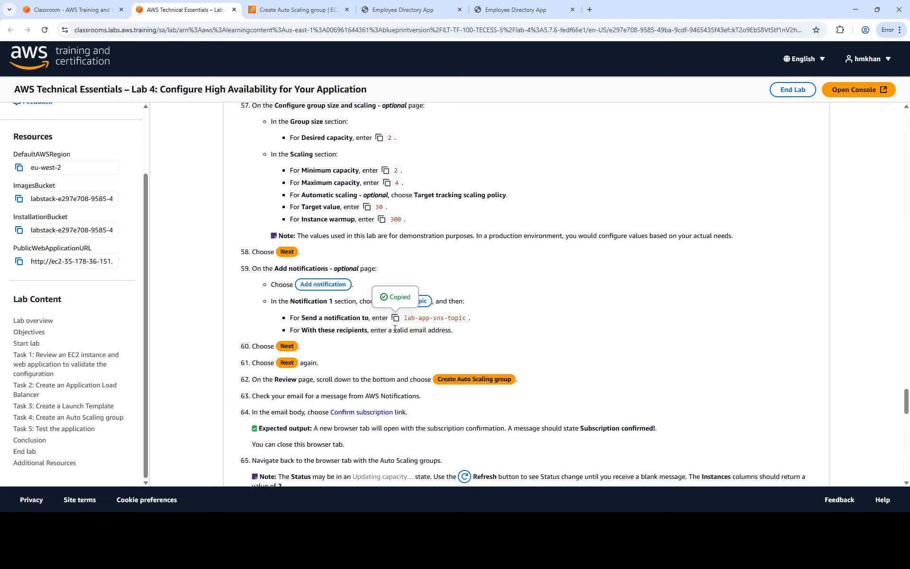
drag(394, 330, 452, 334)
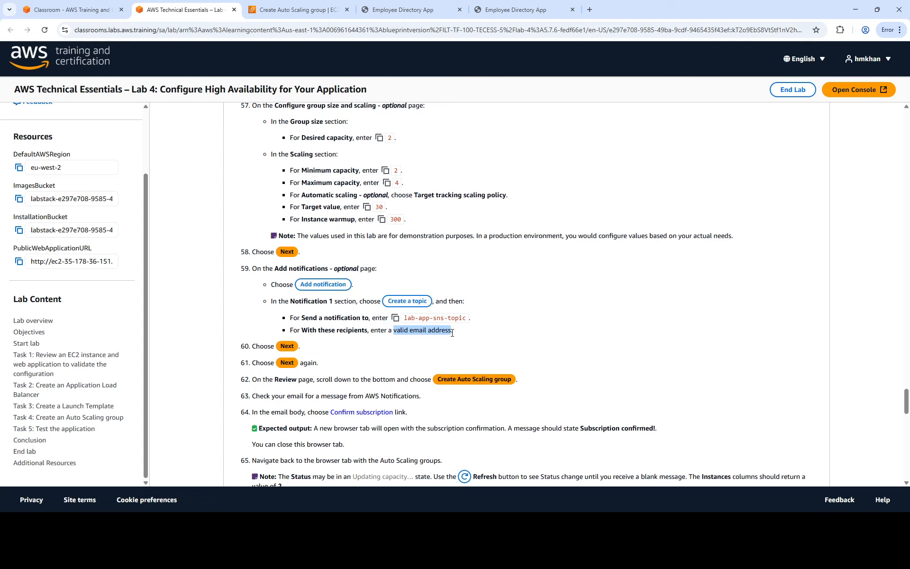
click(264, 7)
click(299, 215)
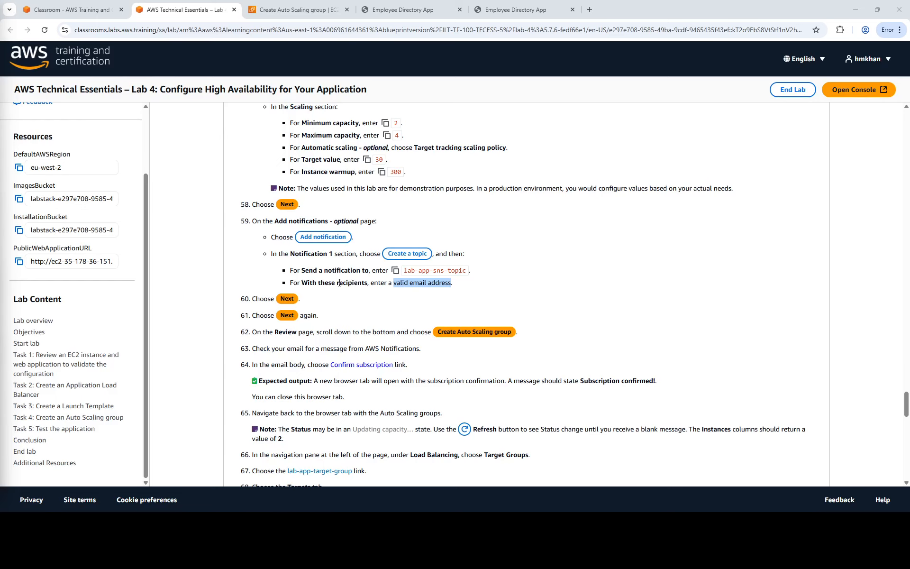
- Continue without adding tags, review the configuration and create the app-asg Auto Scaling group
click(300, 6)
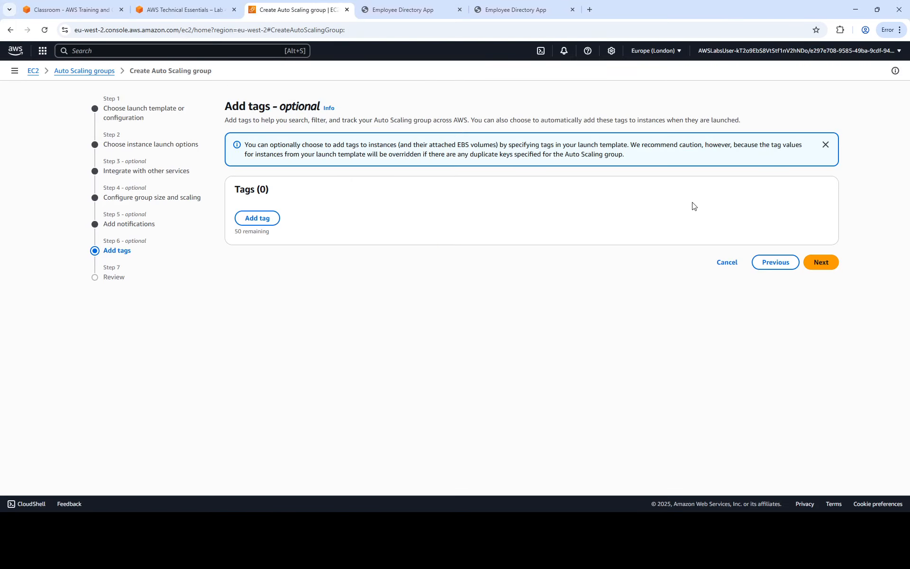
click(822, 262)
click(187, 10)
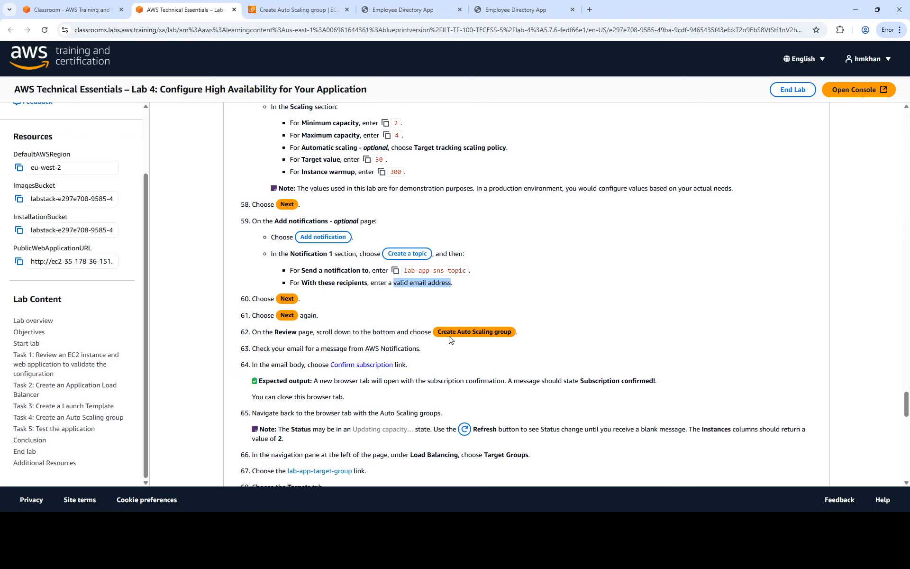
click(286, 7)
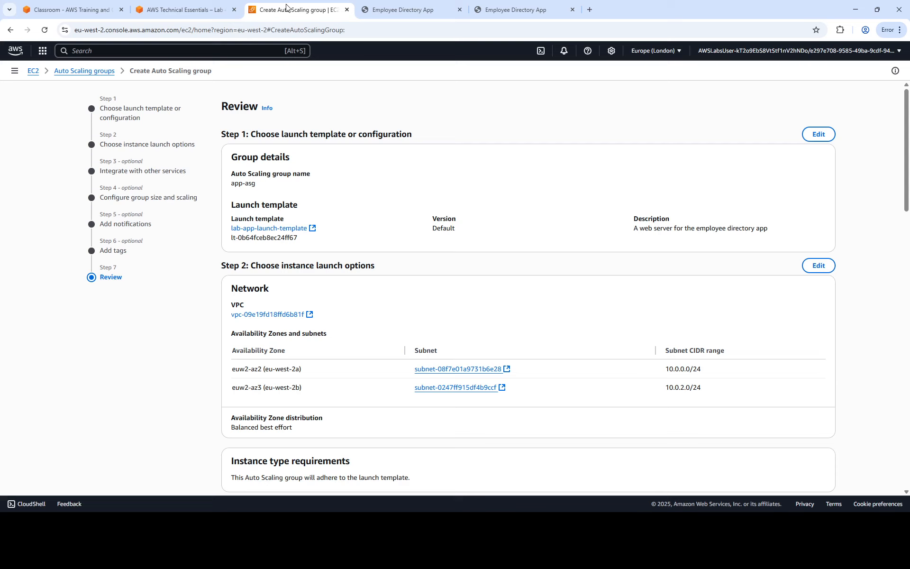
scroll(868, 390, down, 20)
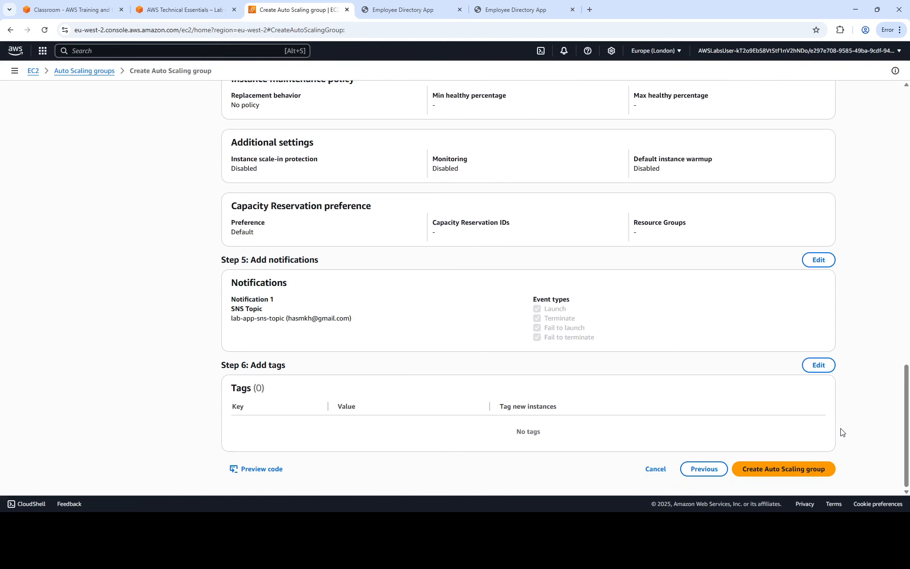
click(791, 474)
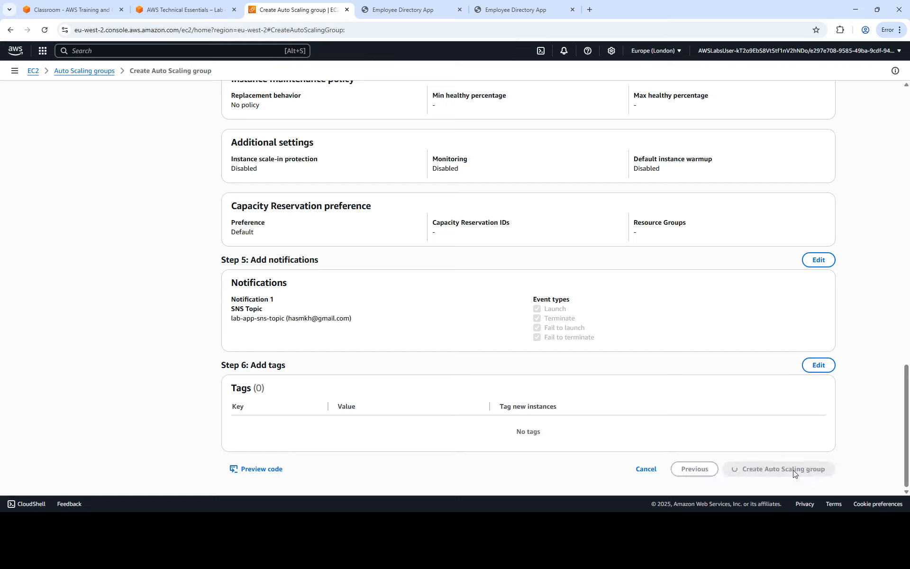
- Read steps 63 to 65 of the lab instructions and check the status of app-asg in the Auto Scaling groups list
click(185, 9)
scroll(510, 311, down, 2)
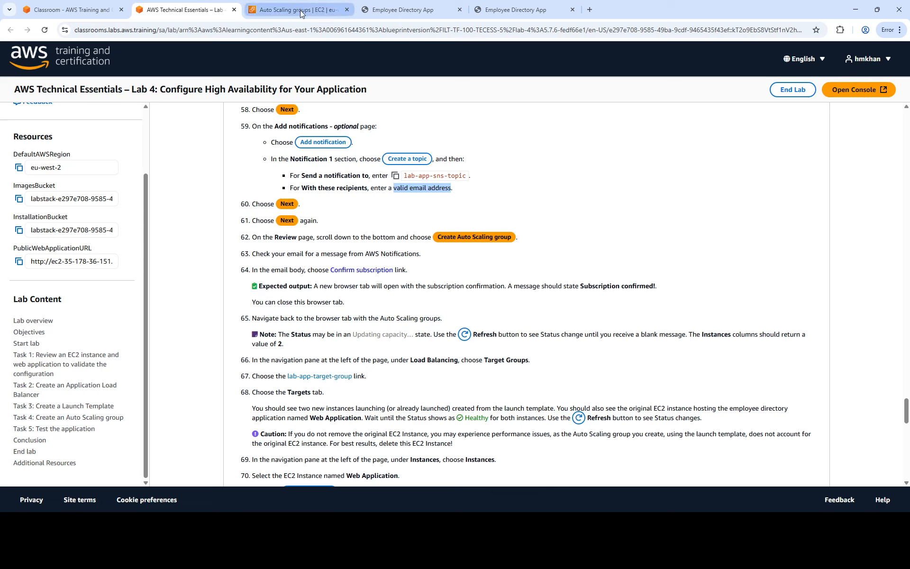
mouse_move(300, 10)
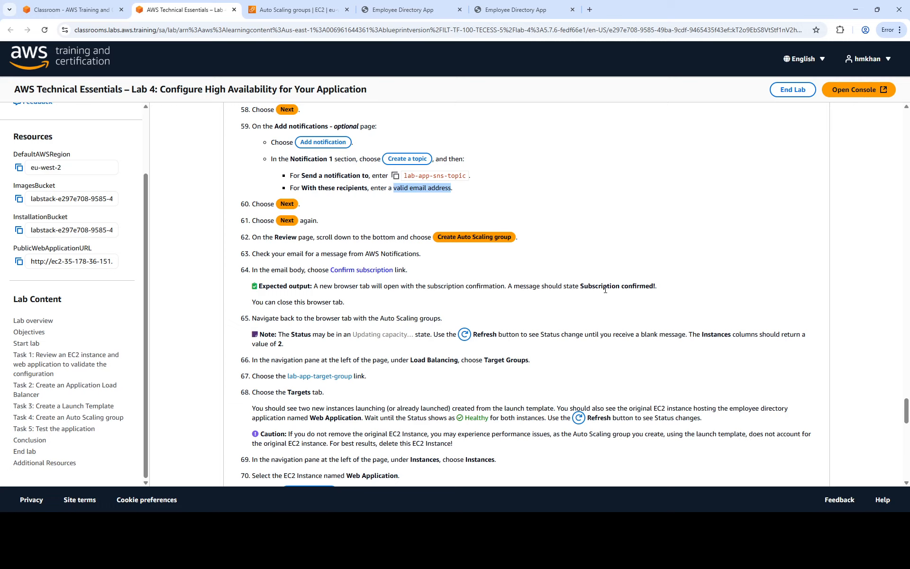
key(ctrl+Tab)
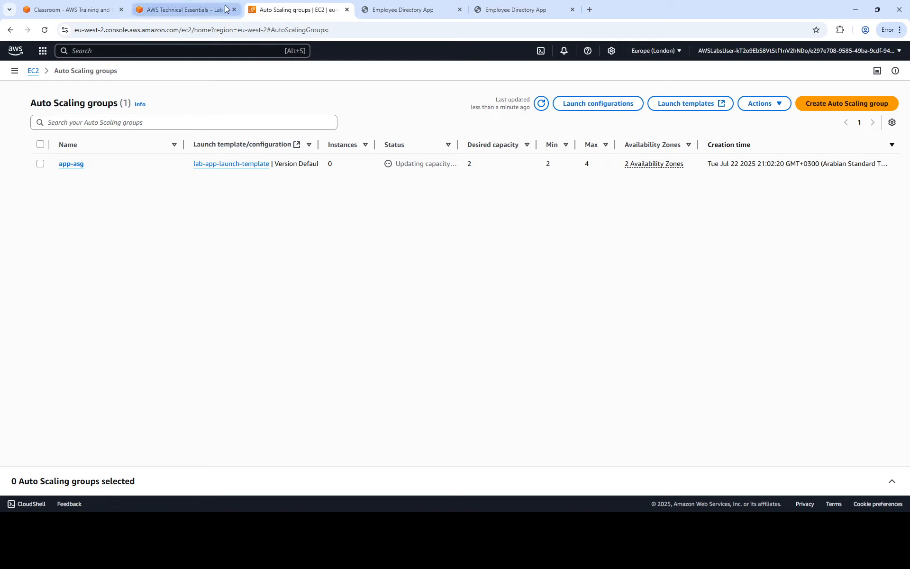
click(187, 10)
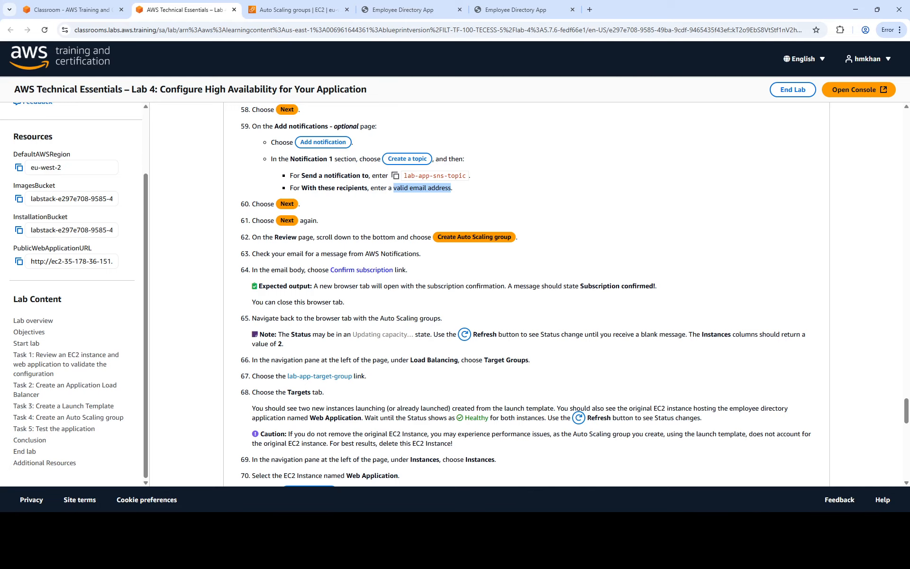
key(ctrl+Tab)
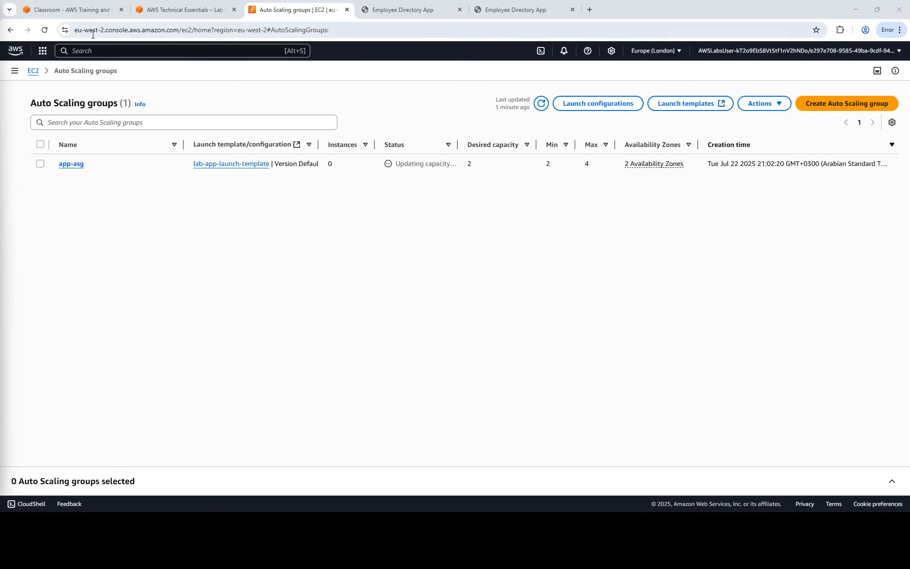
- Open the details of app-asg and examine its capacity, launch template, network and health check settings
click(71, 163)
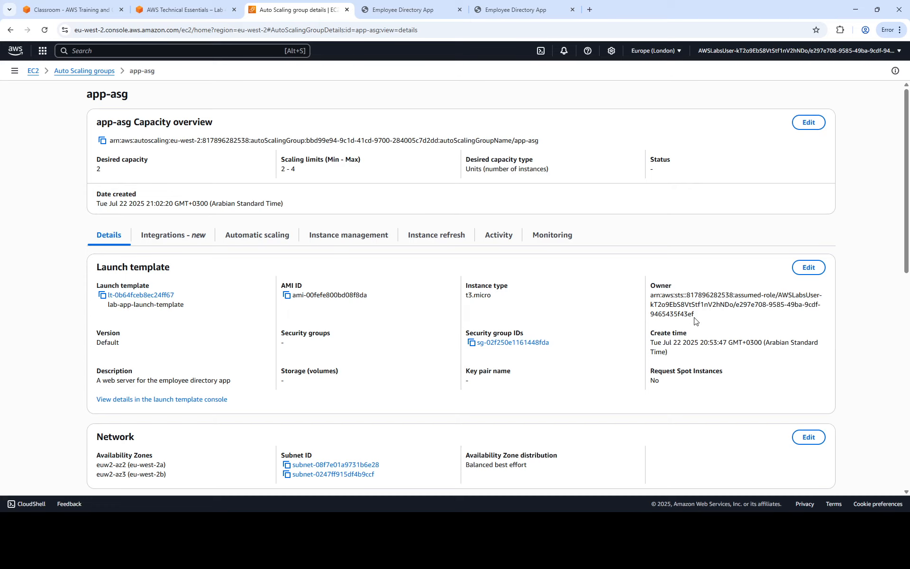
scroll(548, 285, down, 6)
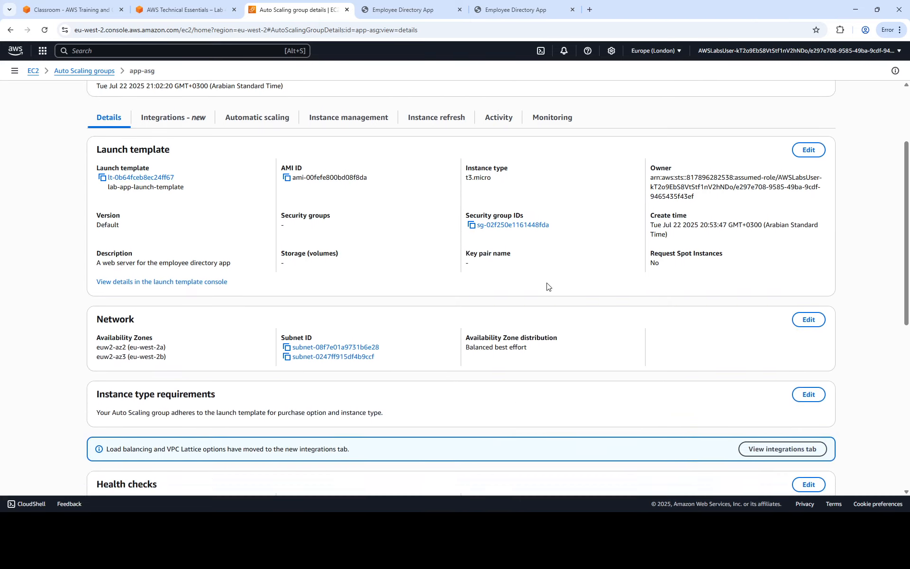
scroll(547, 284, down, 4)
scroll(548, 285, up, 10)
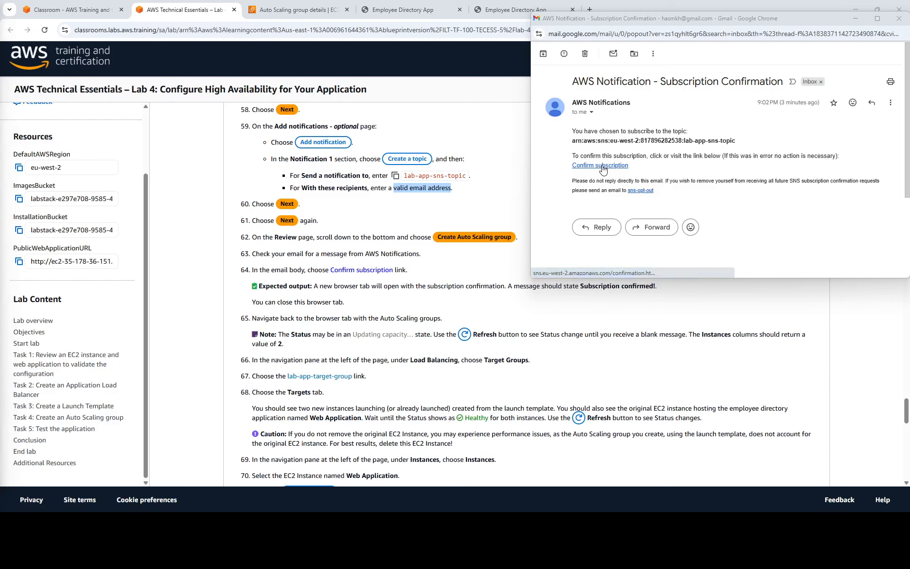
- Confirm the lab-app-sns-topic subscription from the AWS Notifications email and close the email window
click(603, 166)
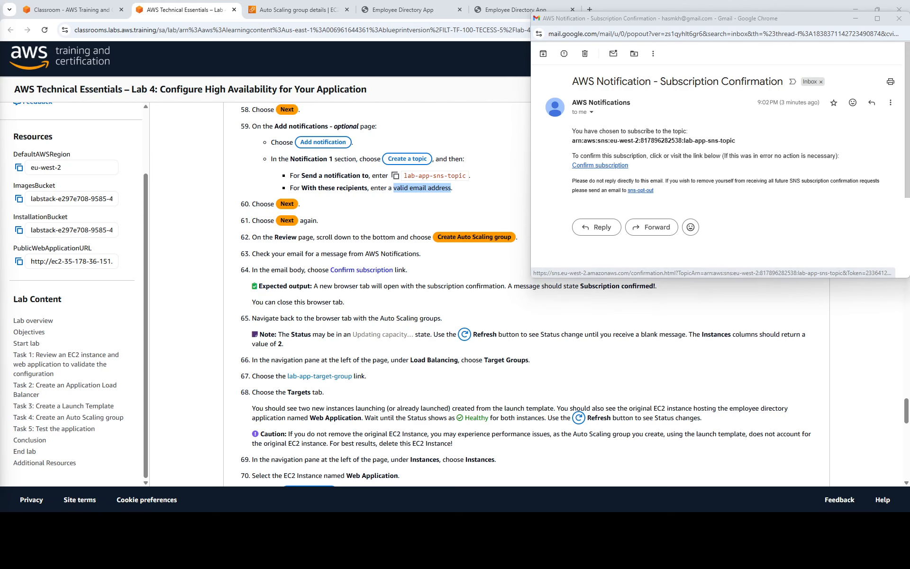
drag(409, 6, 550, 1)
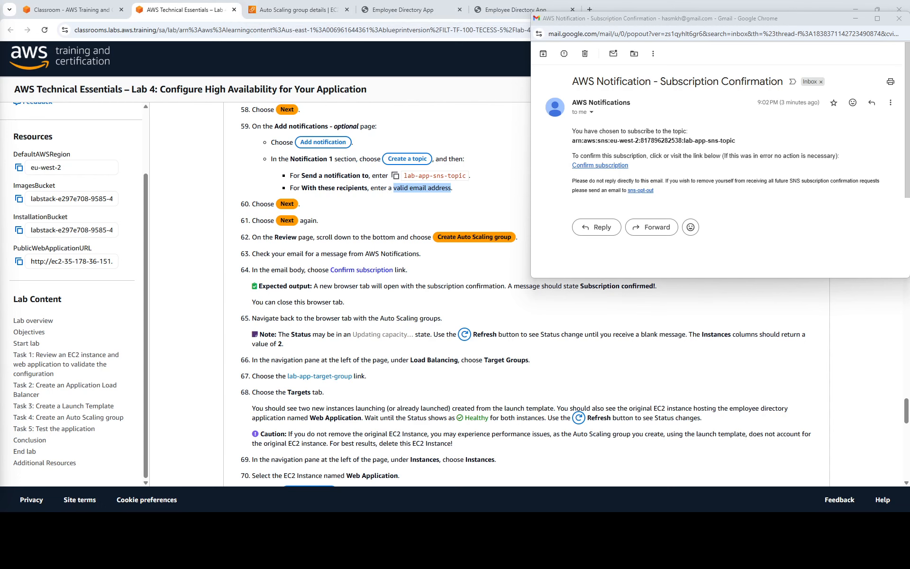
click(810, 9)
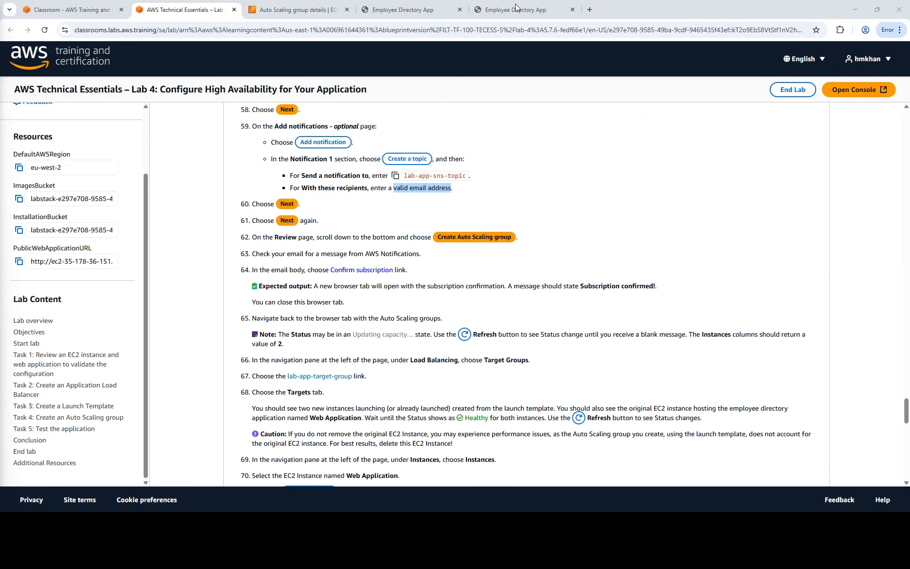
- Return to the Auto Scaling groups list and check the instance count and status of app-asg
click(310, 5)
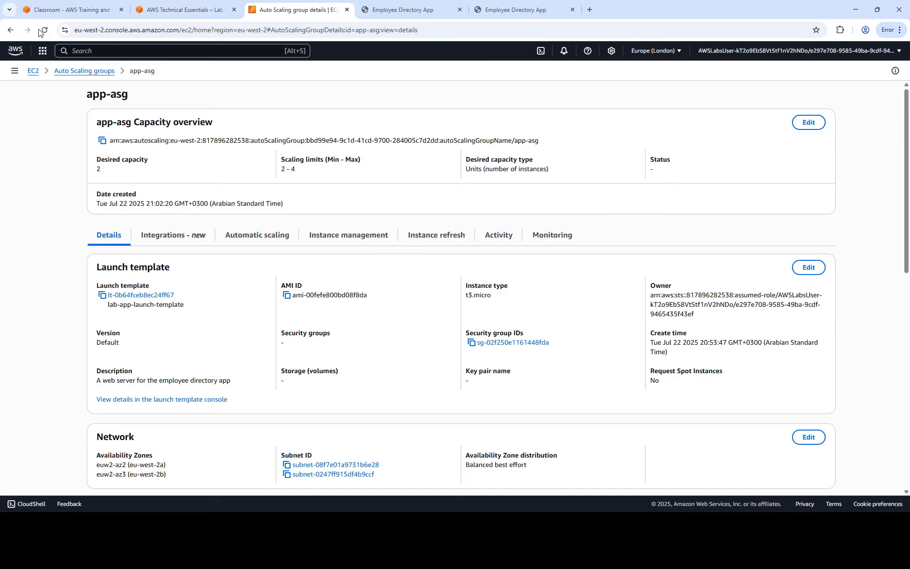
click(104, 68)
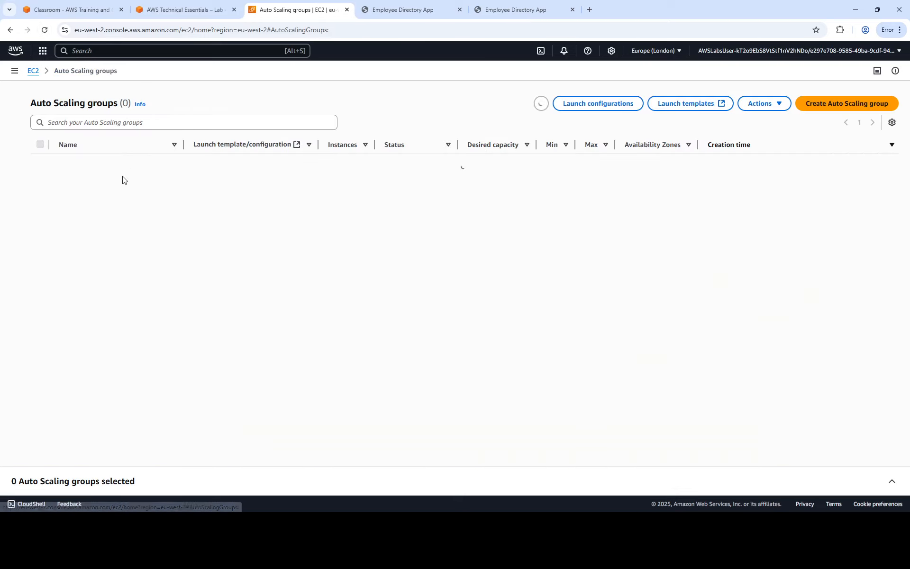
click(72, 164)
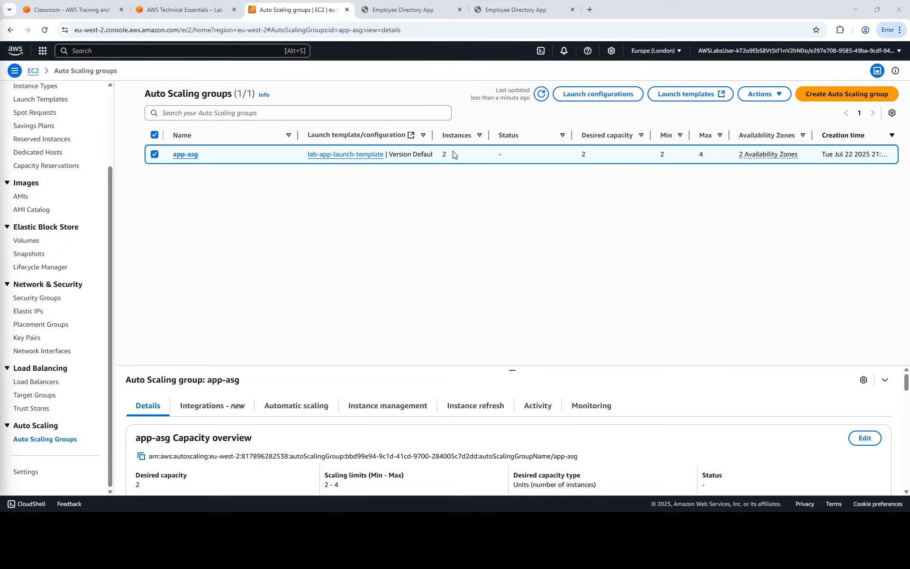
- Read the step 65 note on expected status and instance count, and the following lab steps on the target group
click(184, 10)
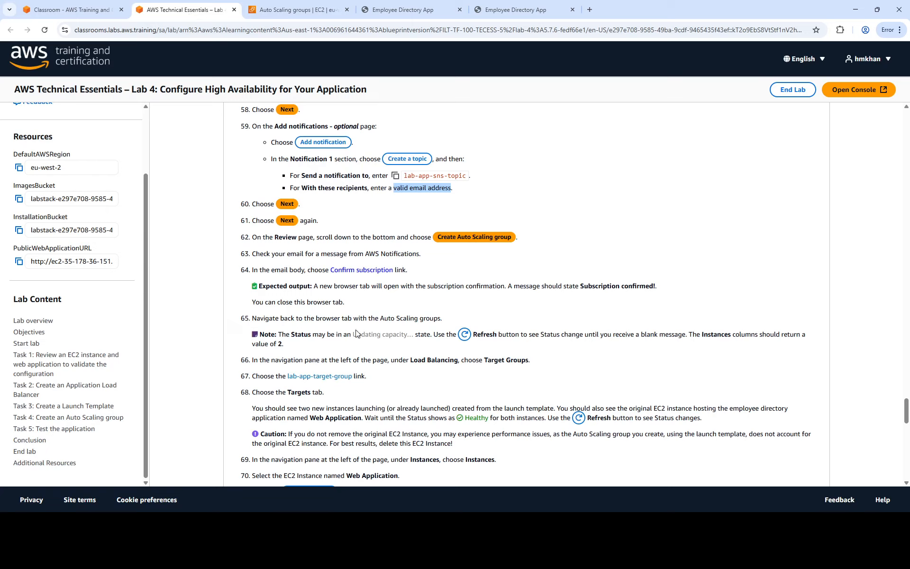
drag(279, 334, 351, 338)
click(499, 336)
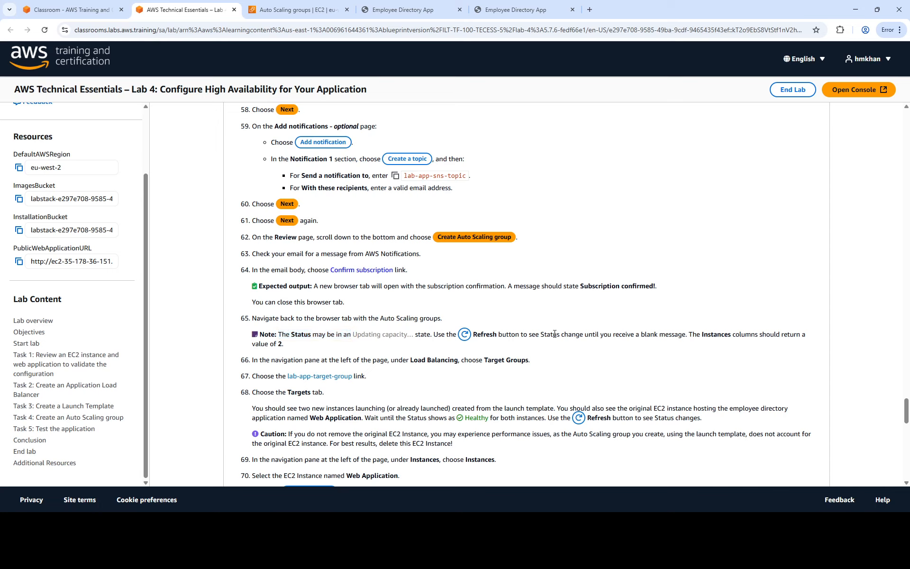
drag(553, 334, 643, 335)
click(649, 333)
drag(706, 335, 286, 349)
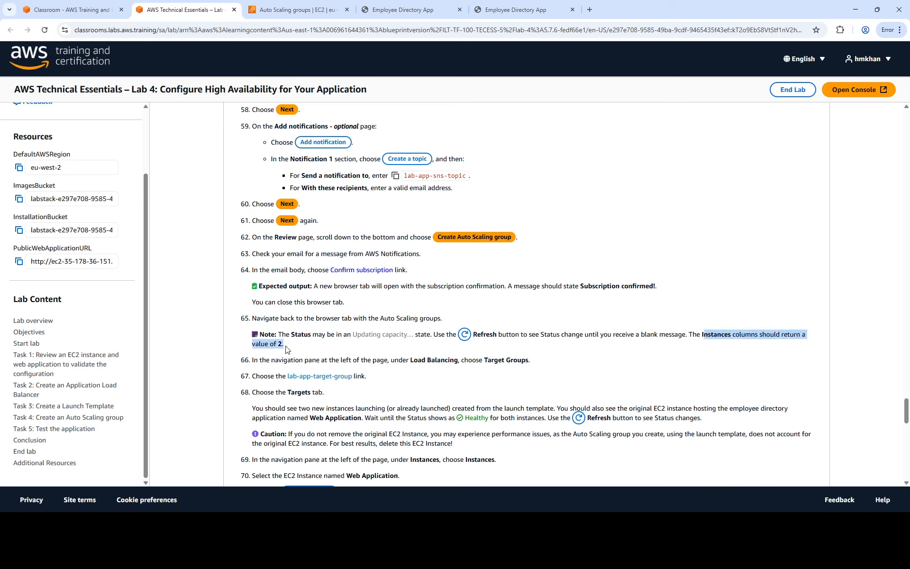
click(285, 359)
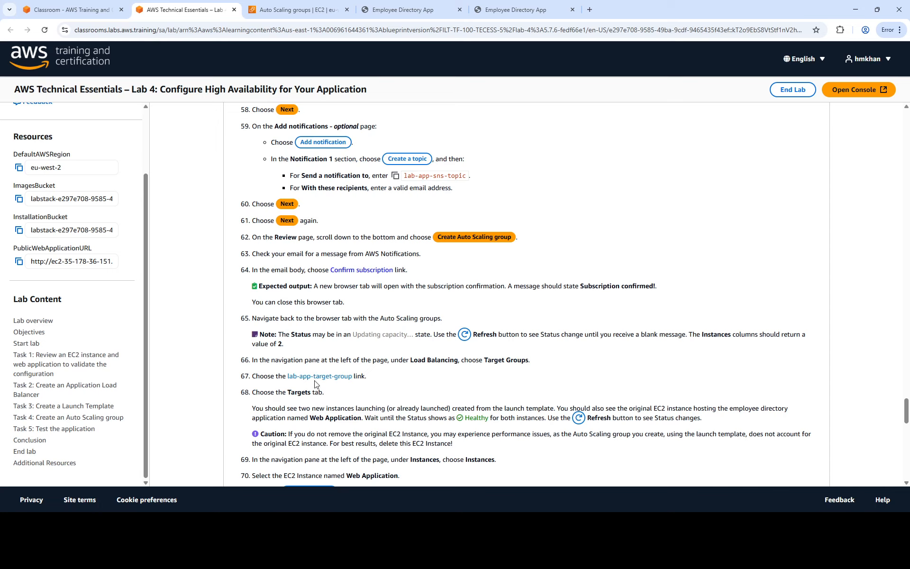
scroll(317, 384, down, 4)
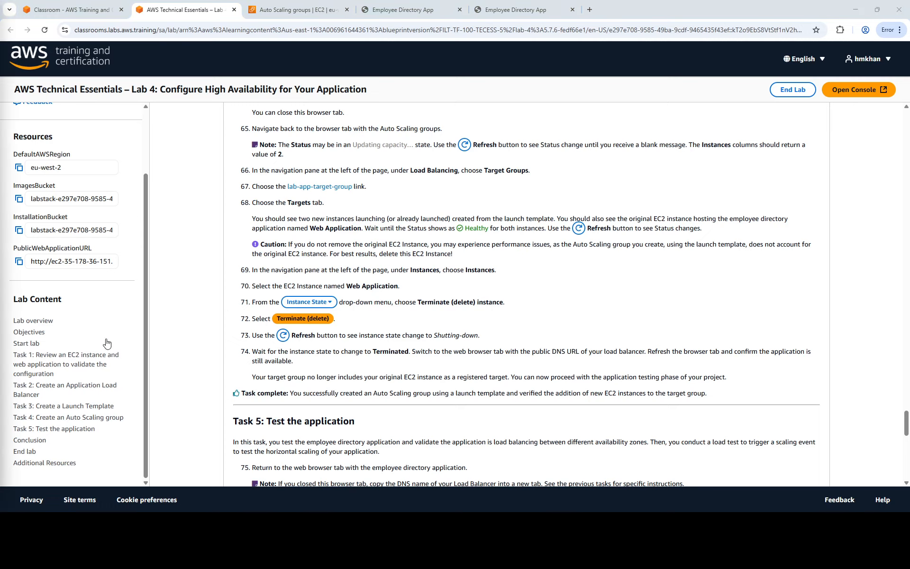
- Open lab-app-target-group in the EC2 console and examine the health status of its registered targets
click(299, 10)
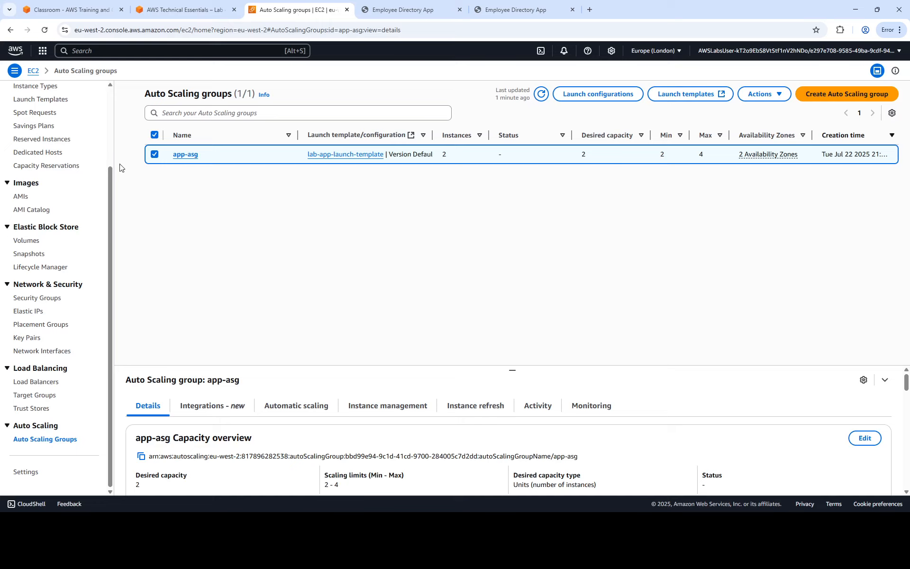
click(34, 395)
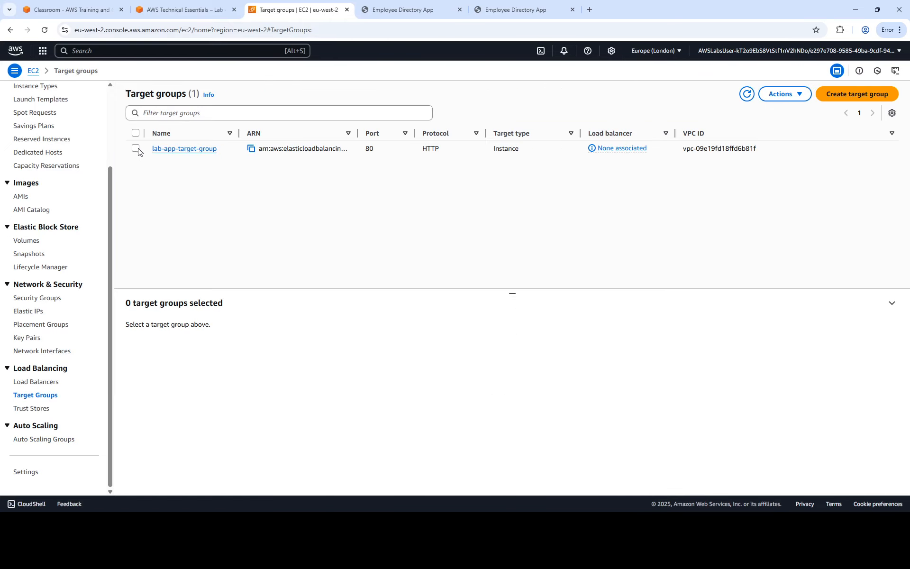
click(185, 9)
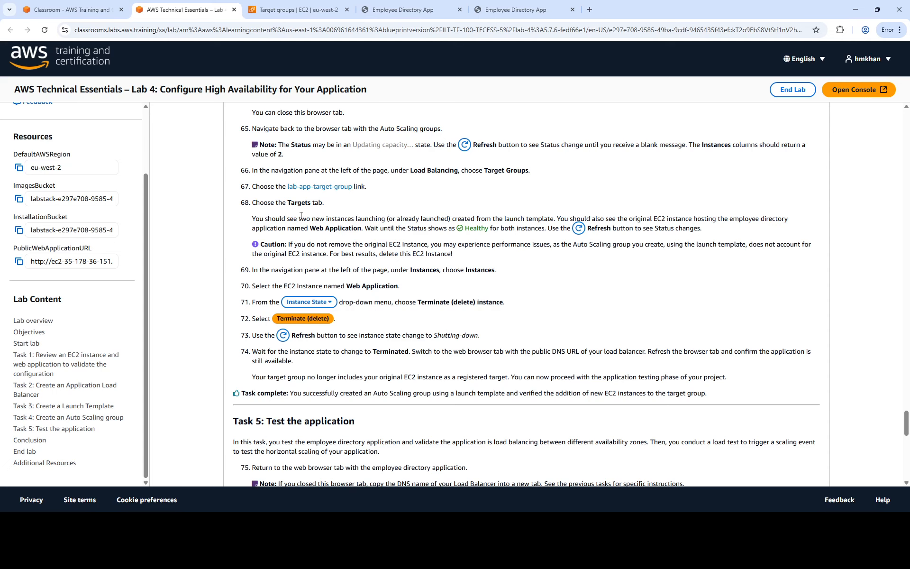
click(296, 10)
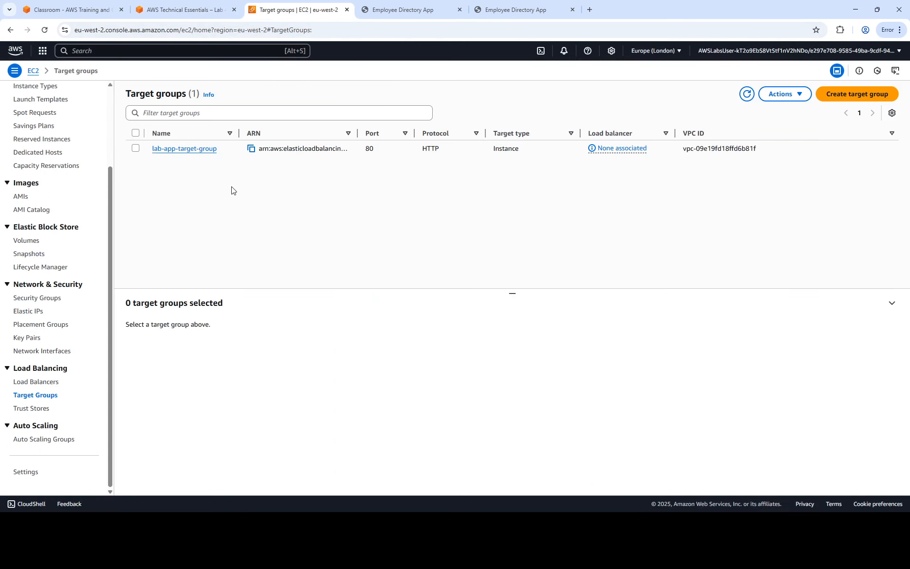
click(199, 149)
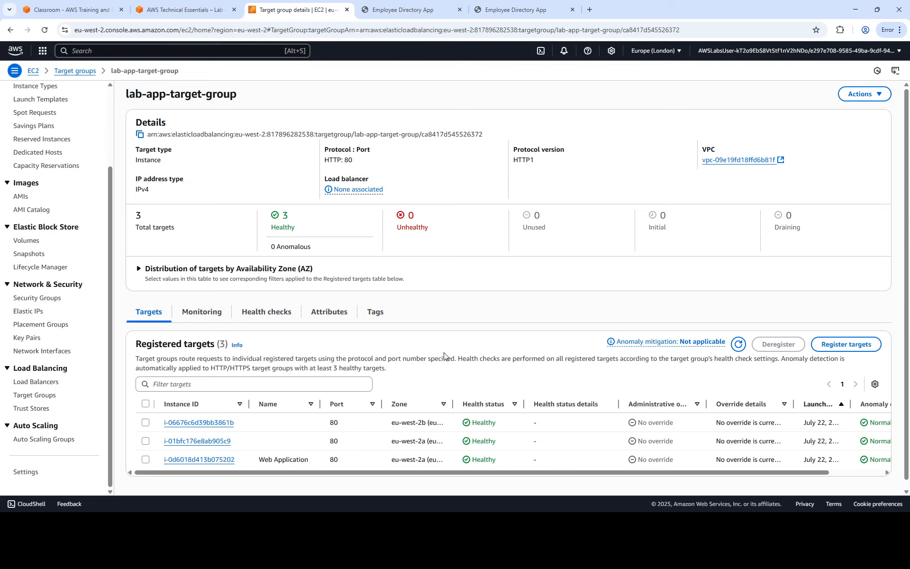
scroll(446, 355, down, 1)
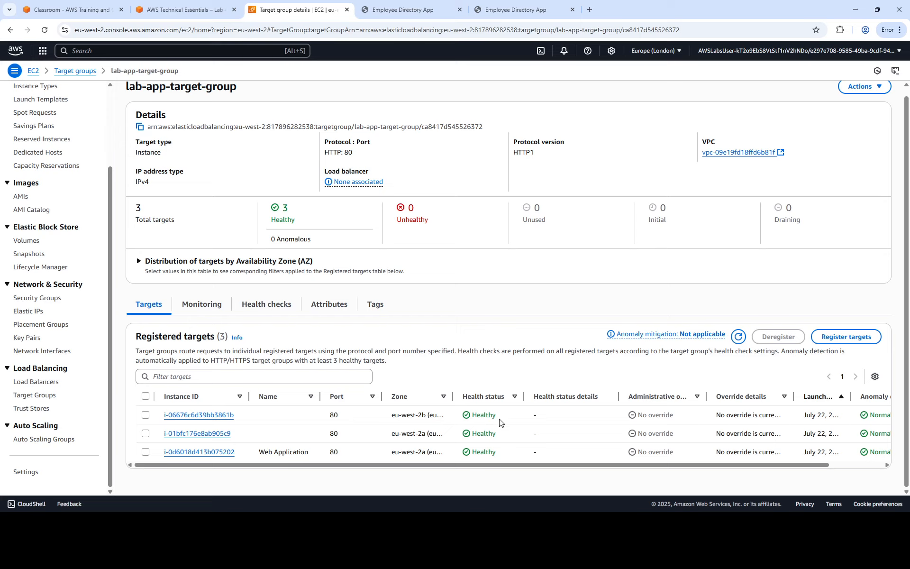
- Following lab steps 69–72, terminate the EC2 instance named Web Application from the Instances list and confirm the deletion
click(185, 9)
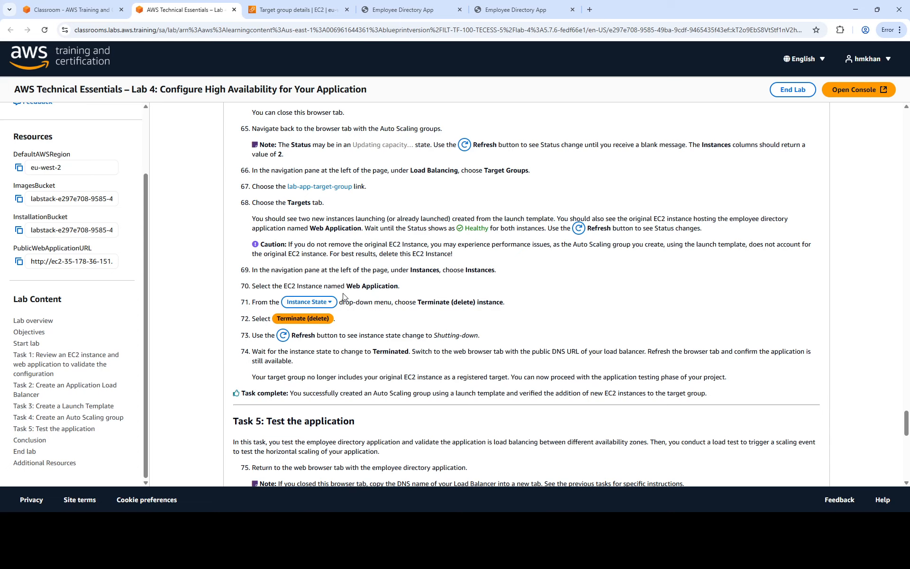
click(294, 5)
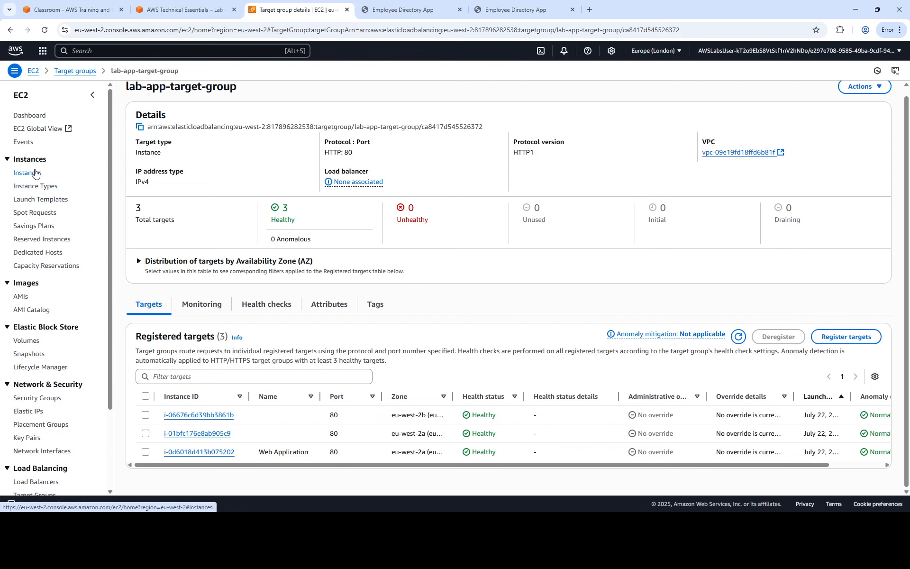
click(32, 173)
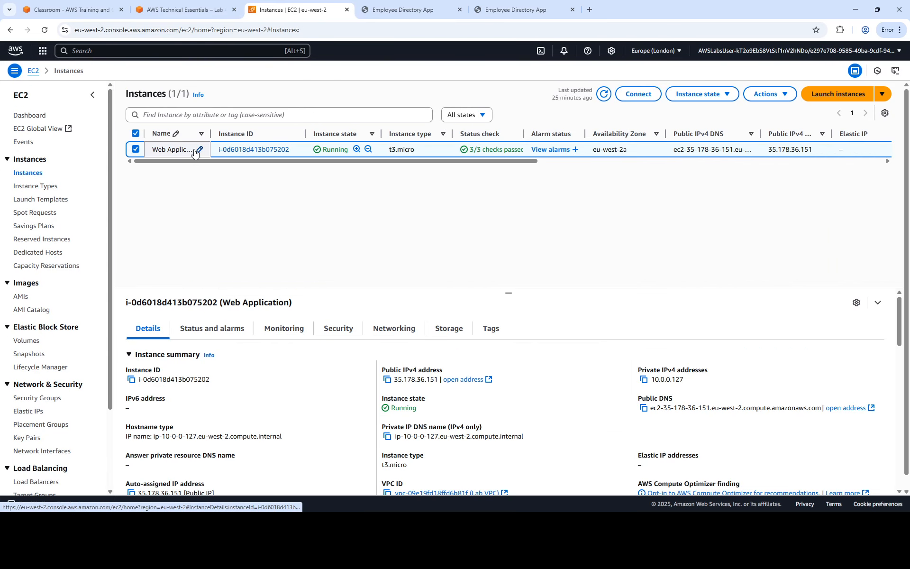
click(180, 10)
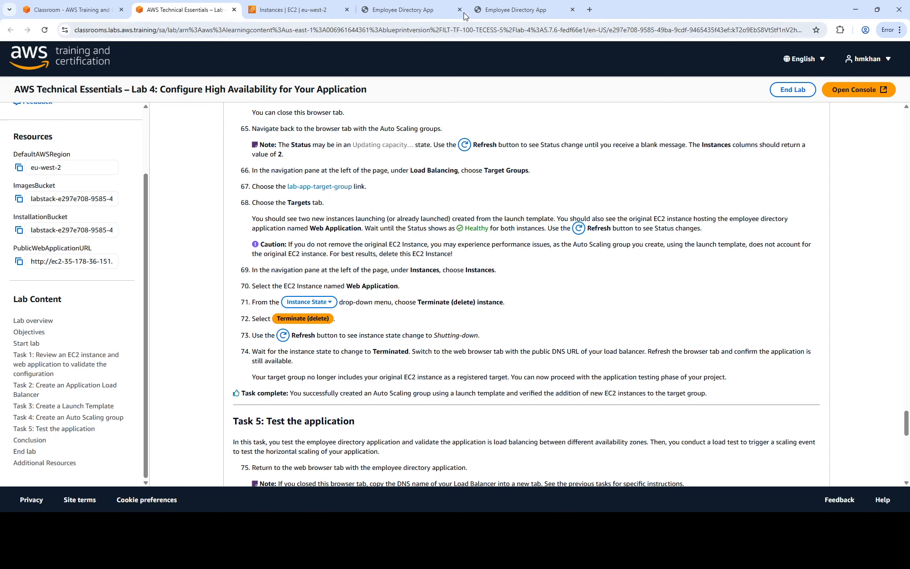
click(296, 10)
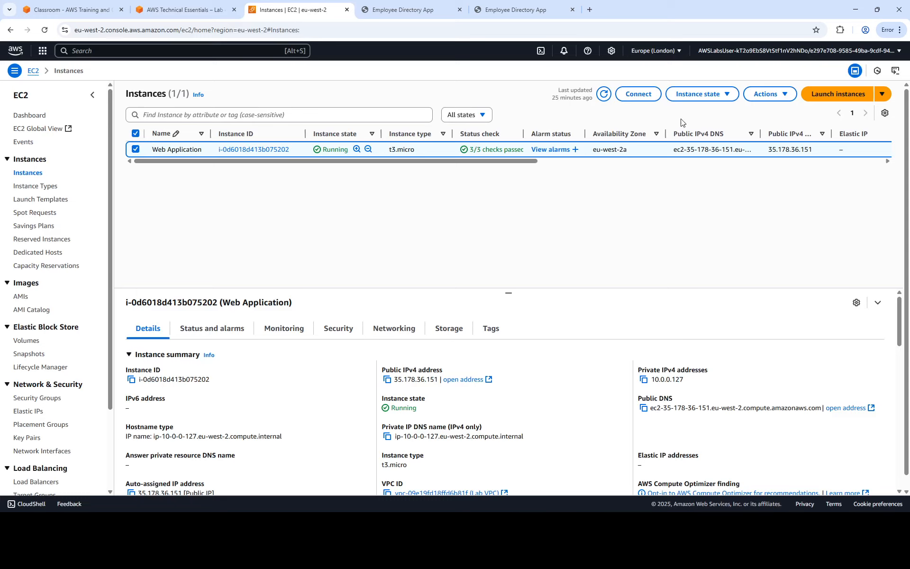
click(725, 97)
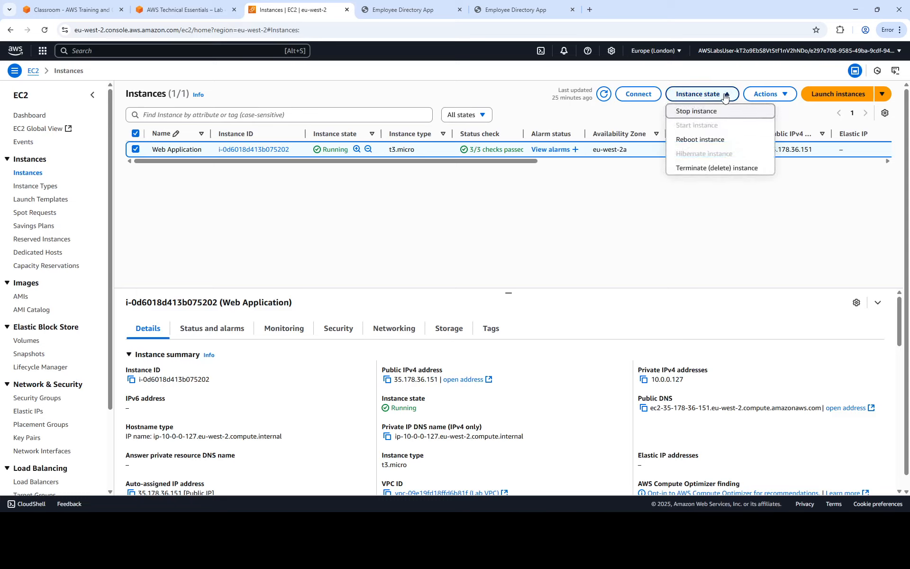
click(733, 170)
click(192, 13)
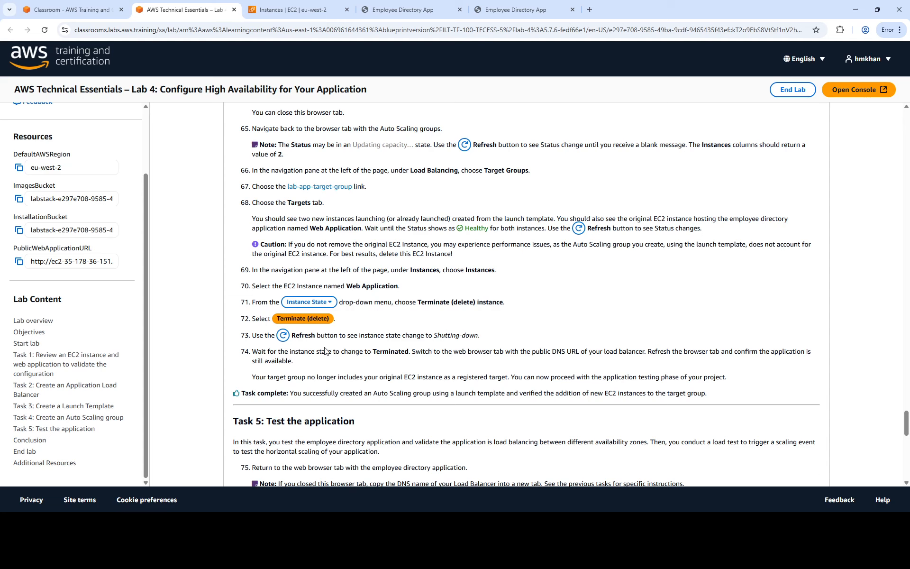
click(297, 10)
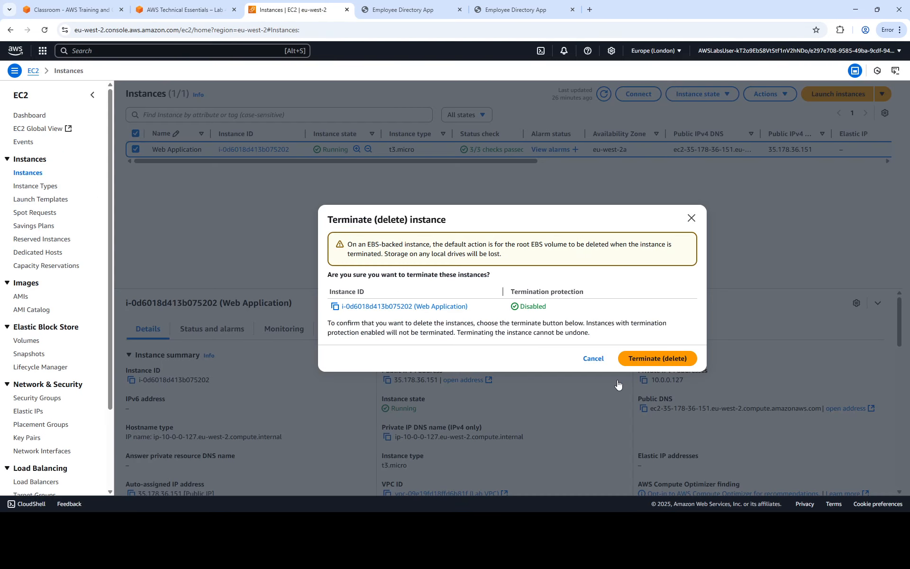
click(653, 361)
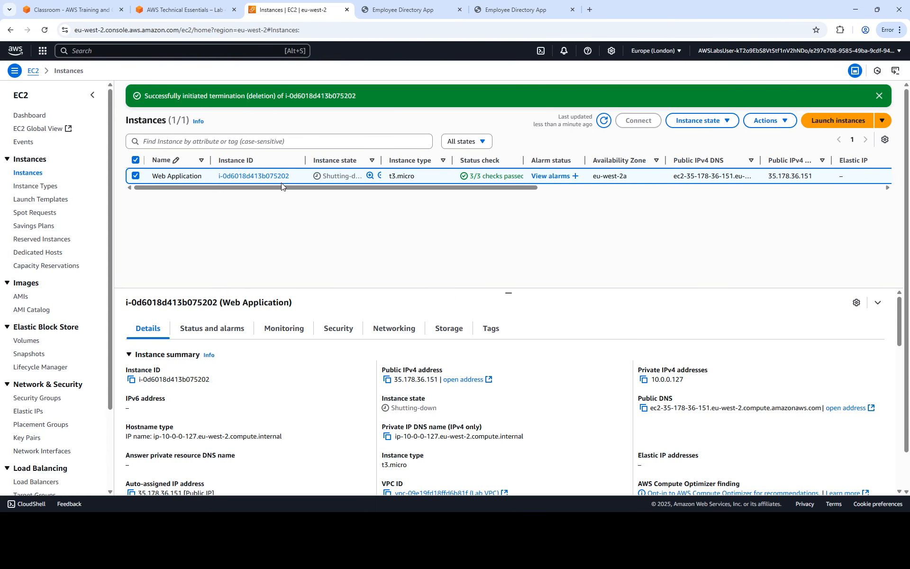
- Check the Web Application instance's state in the Instances list against lab steps 73 and 74
click(196, 8)
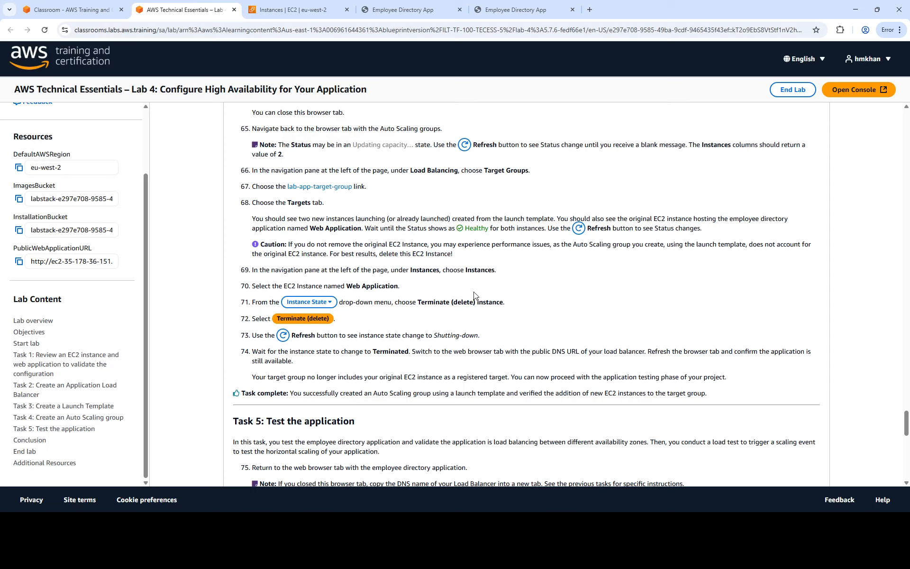
click(299, 8)
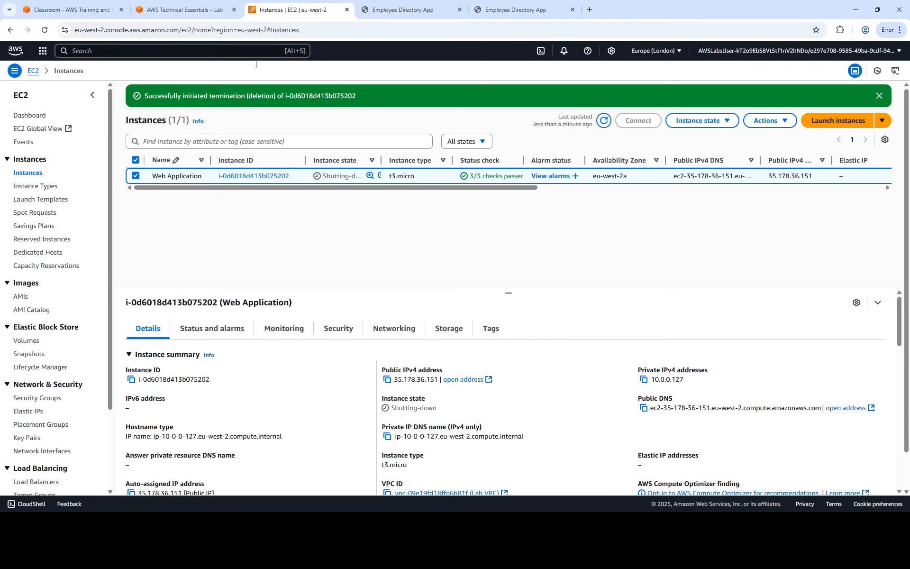
click(185, 10)
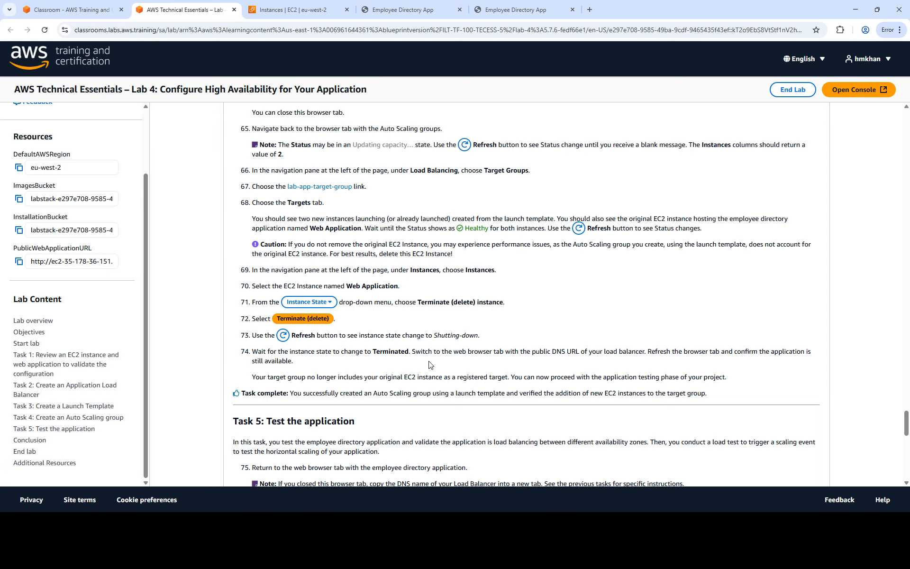
click(306, 10)
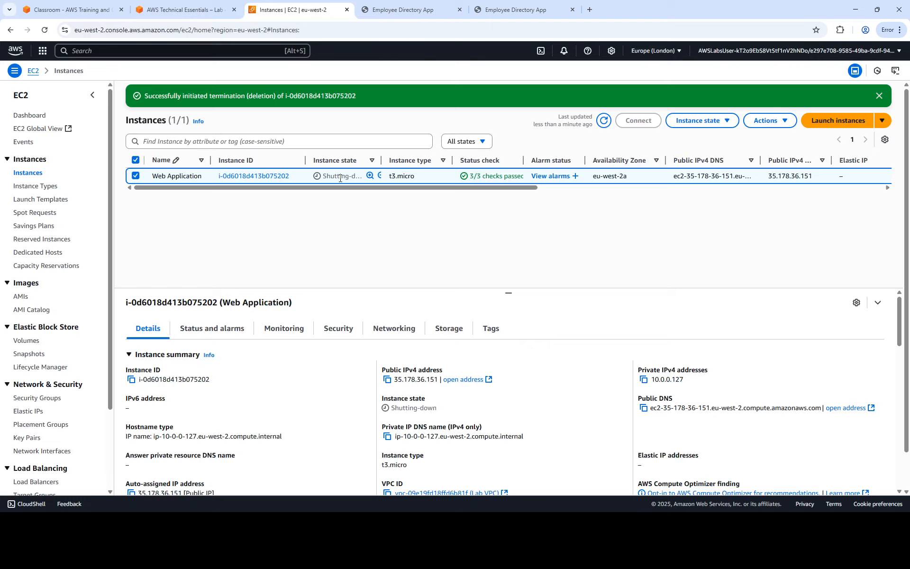
click(195, 13)
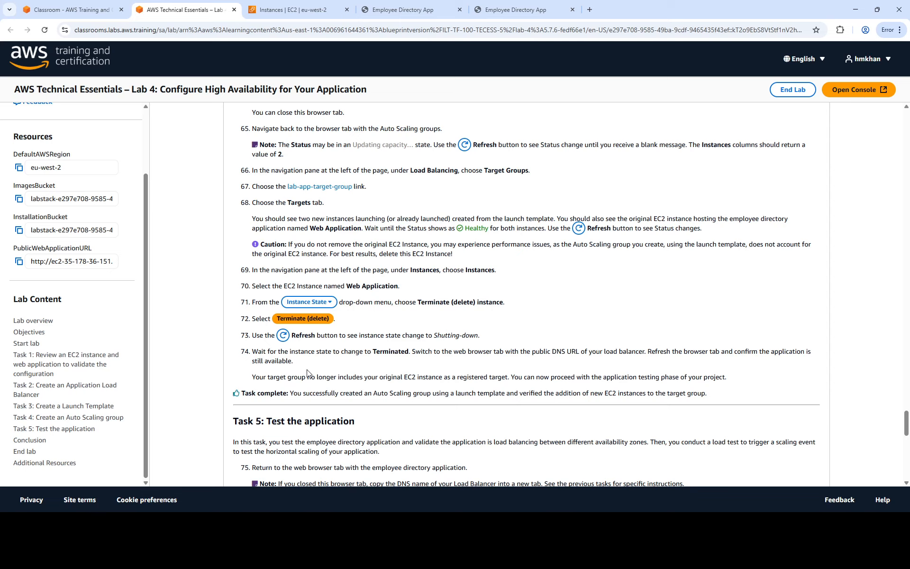
- Reload the Employee Directory configuration page served from the original instance's public DNS address
click(293, 9)
click(408, 10)
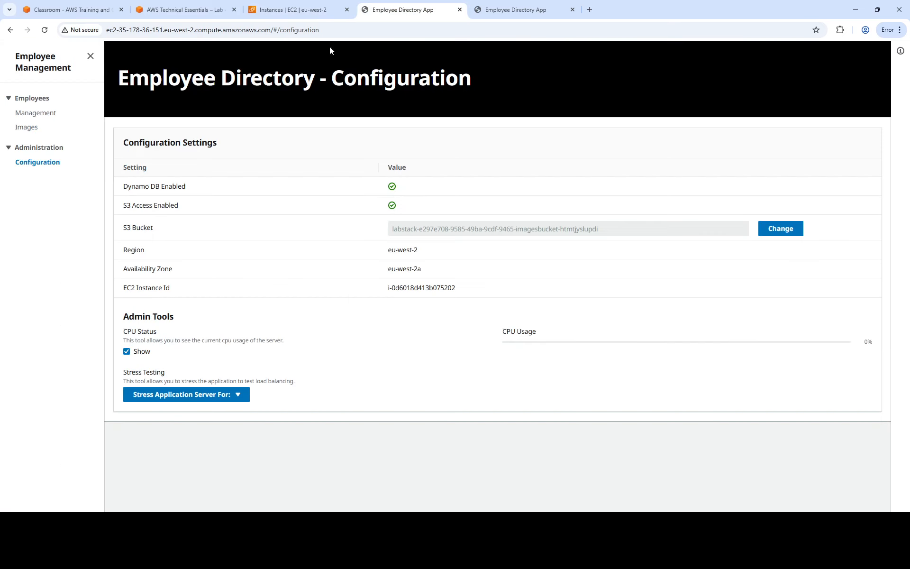
click(44, 31)
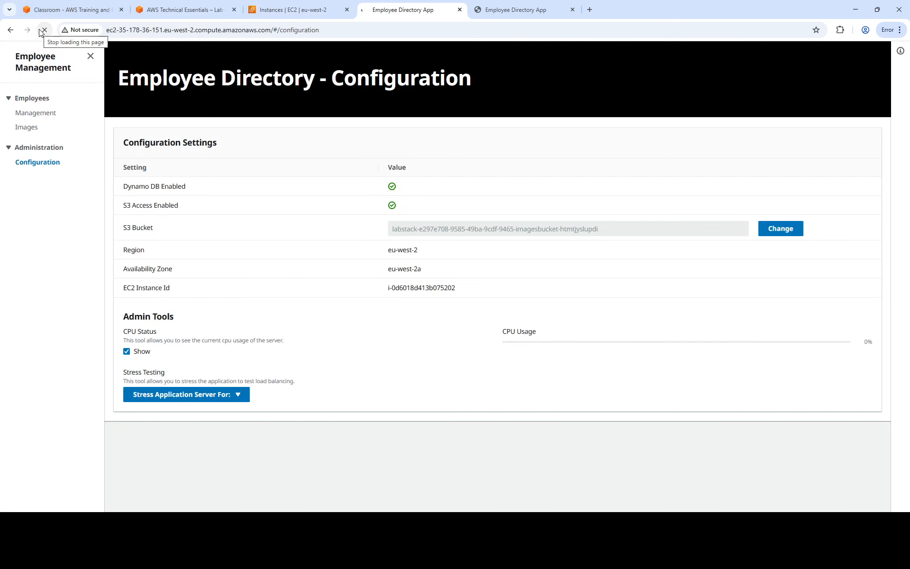
- Return to the EC2 Instances list and recheck the instance state of Web Application
click(202, 9)
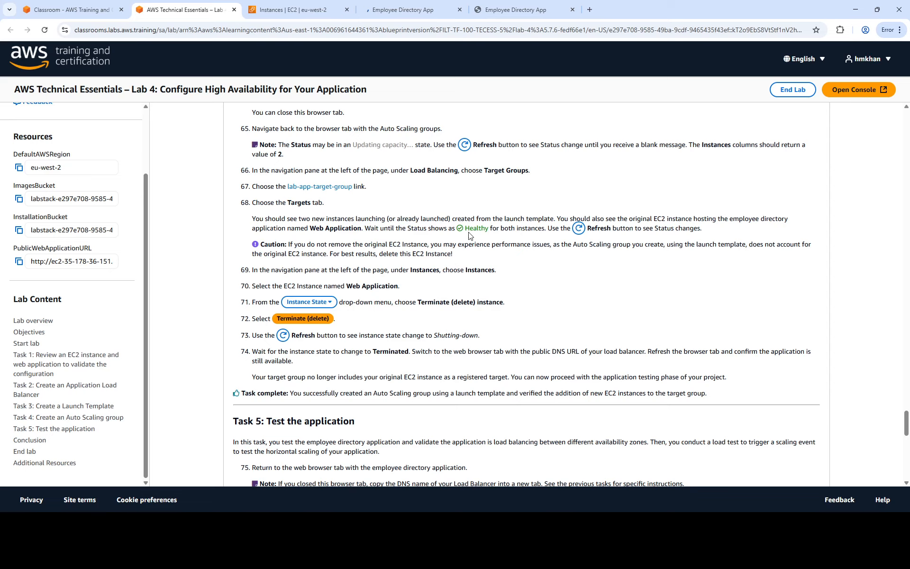
key(ctrl+Tab)
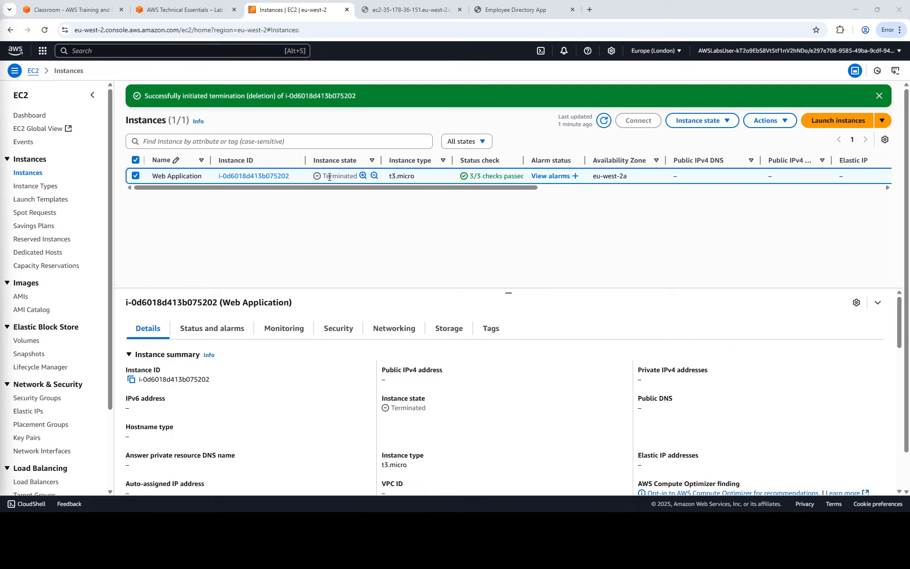
drag(323, 175, 360, 183)
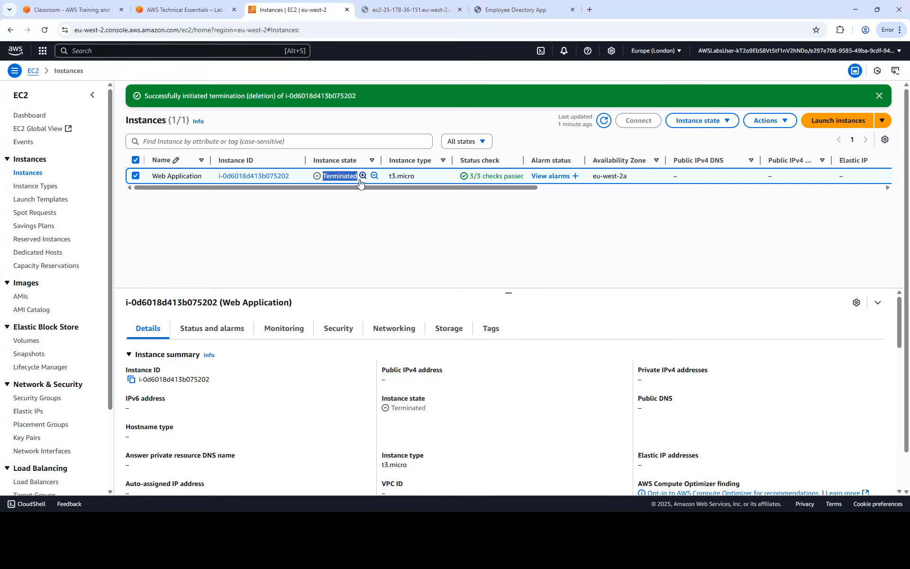
- Open the details of the Web-Application-ALB load balancer and copy its DNS name
scroll(62, 304, down, 3)
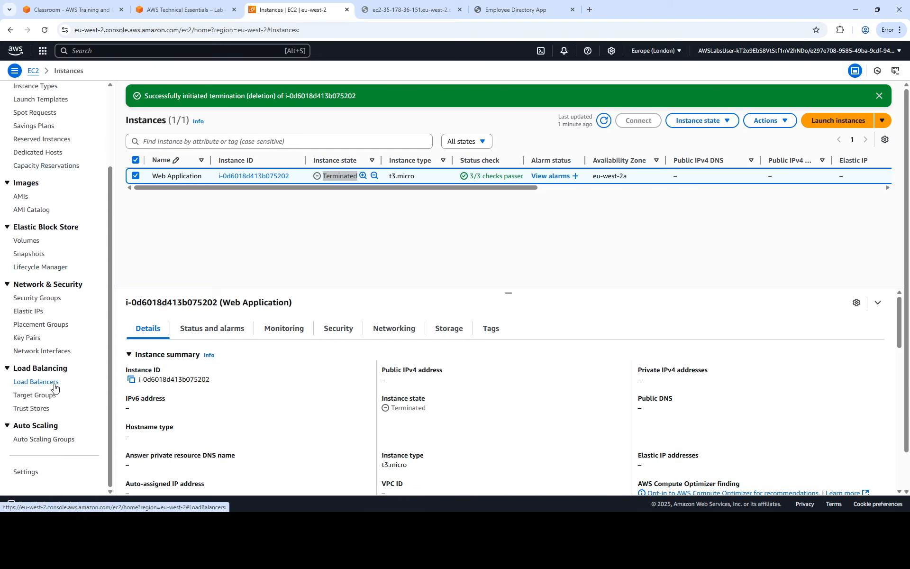
click(54, 385)
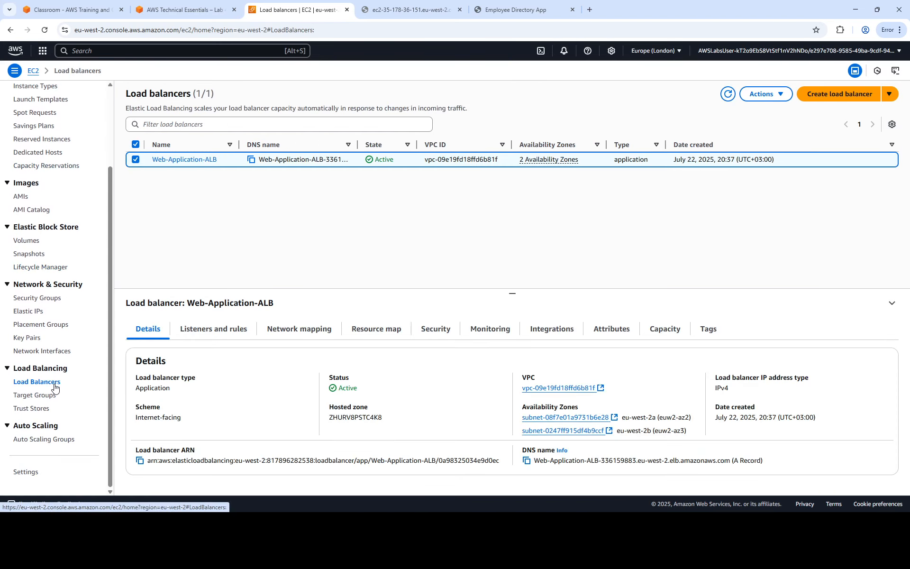
click(195, 160)
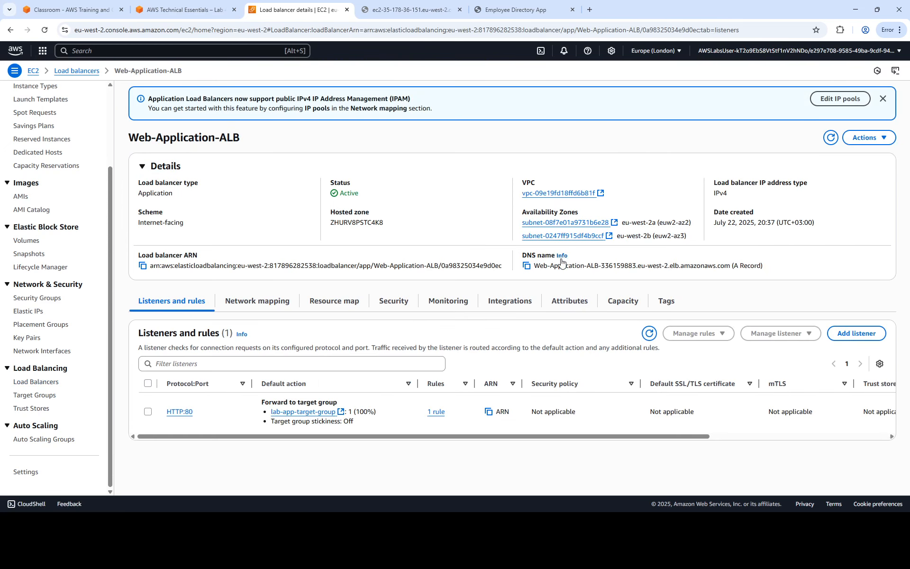
click(529, 268)
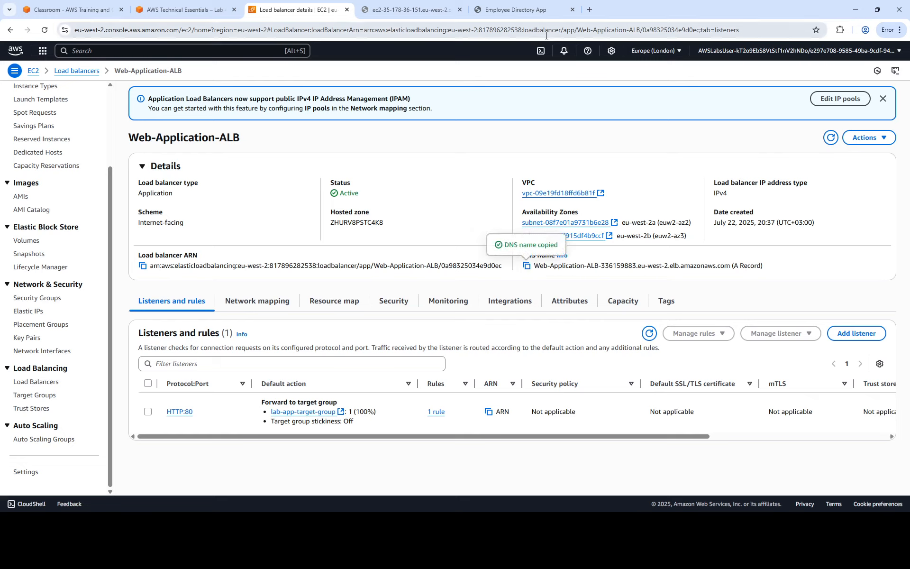
- Open the copied load balancer DNS name in a new browser tab and show the Employee Directory's Configuration page
click(587, 10)
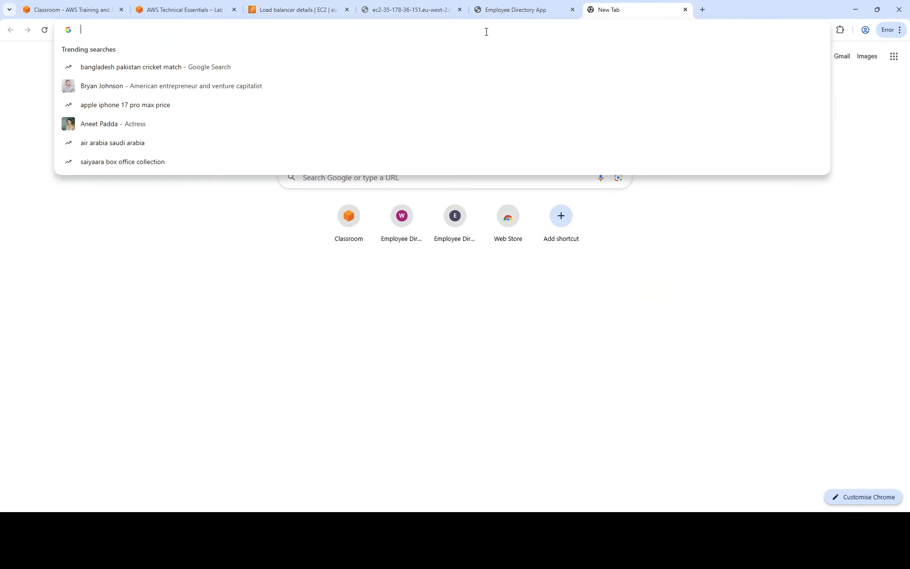
key(ctrl+v)
key(Return)
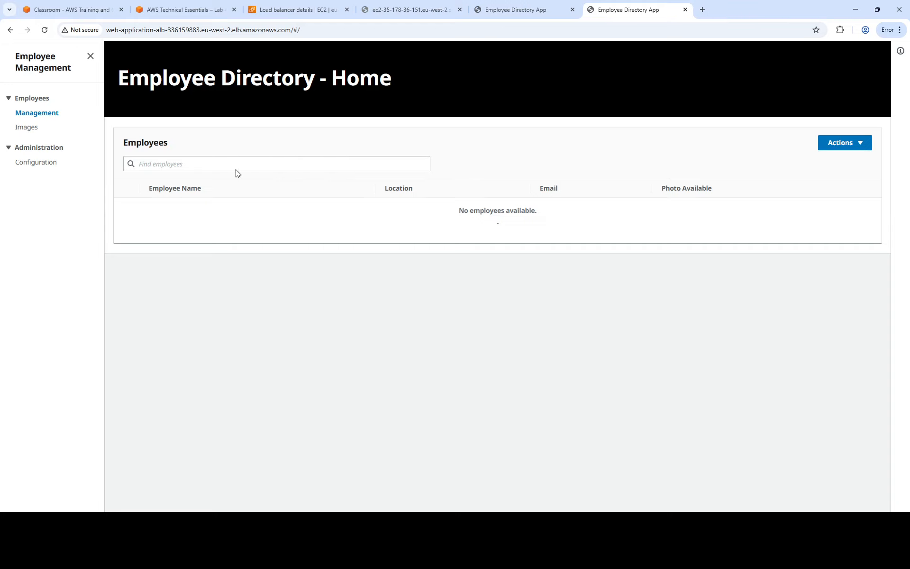
click(42, 163)
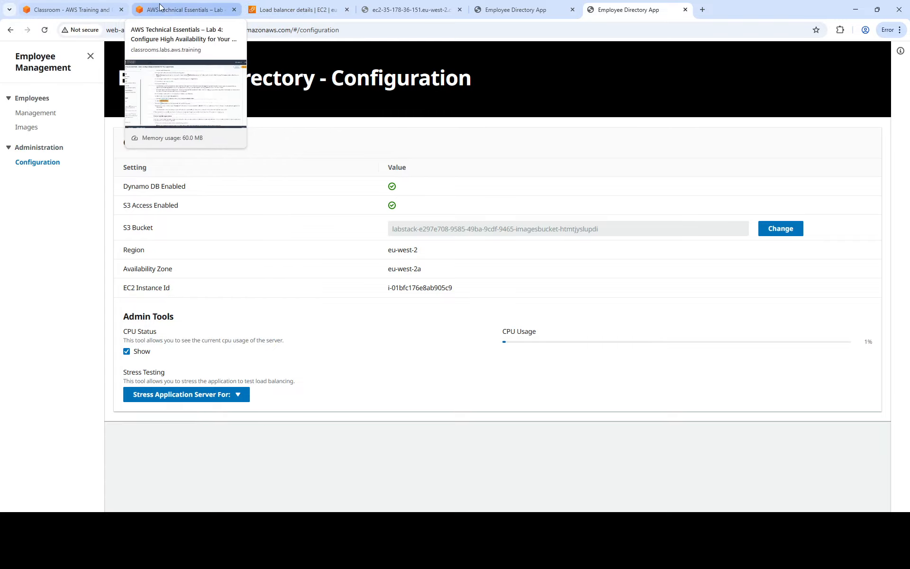
- Read the end of Task 4 and the Task 5 instructions for testing the application in the lab guide
click(185, 10)
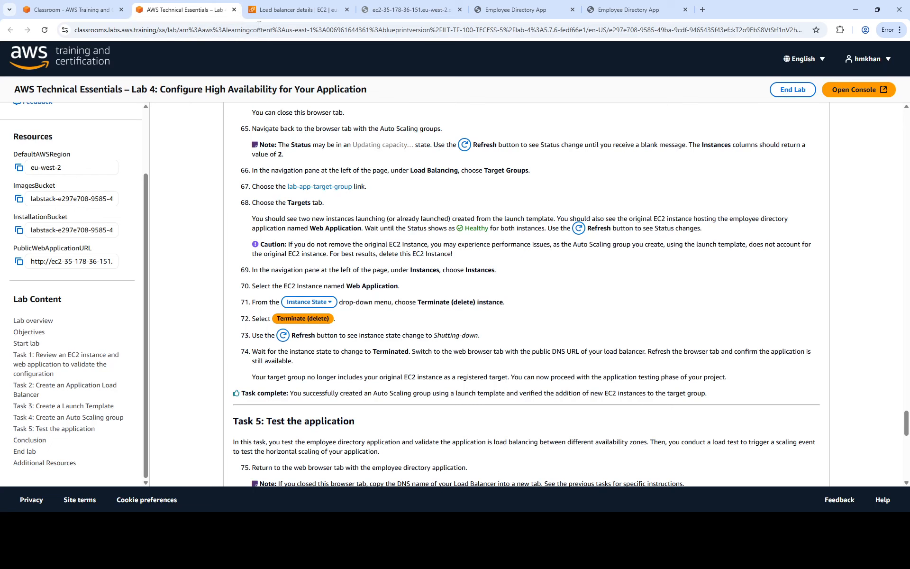
scroll(383, 293, down, 2)
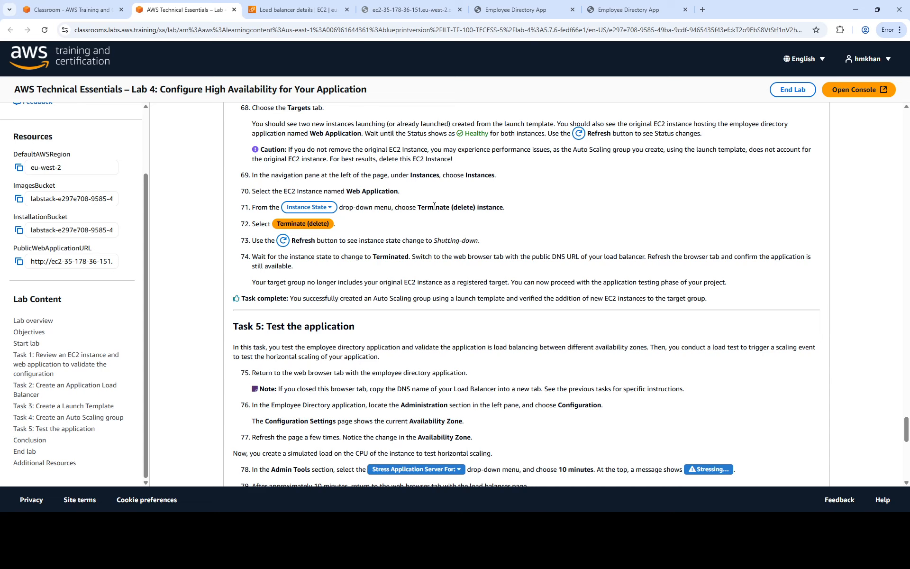
scroll(434, 207, down, 4)
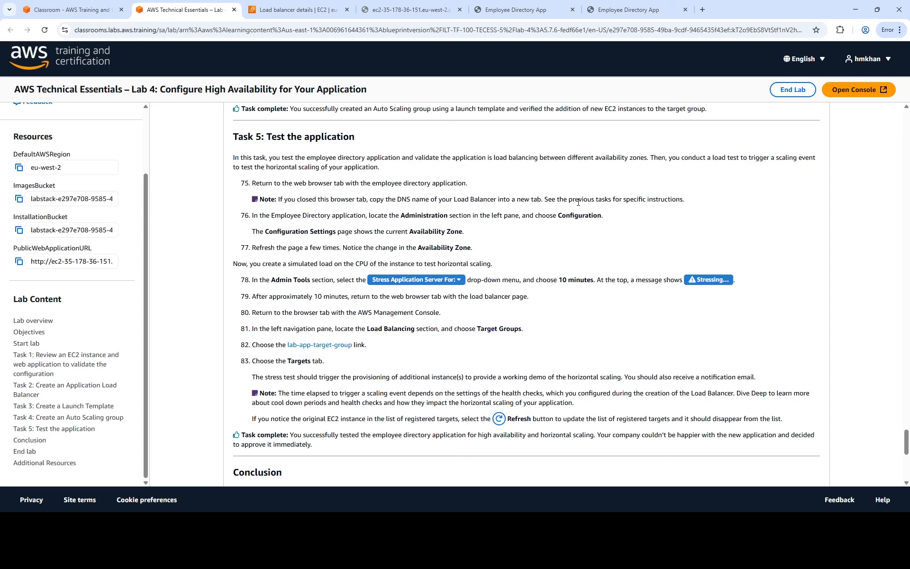
- Compare lab steps 76 and 77 with the load-balanced Employee Directory's Configuration page and examine its Availability Zone
click(661, 8)
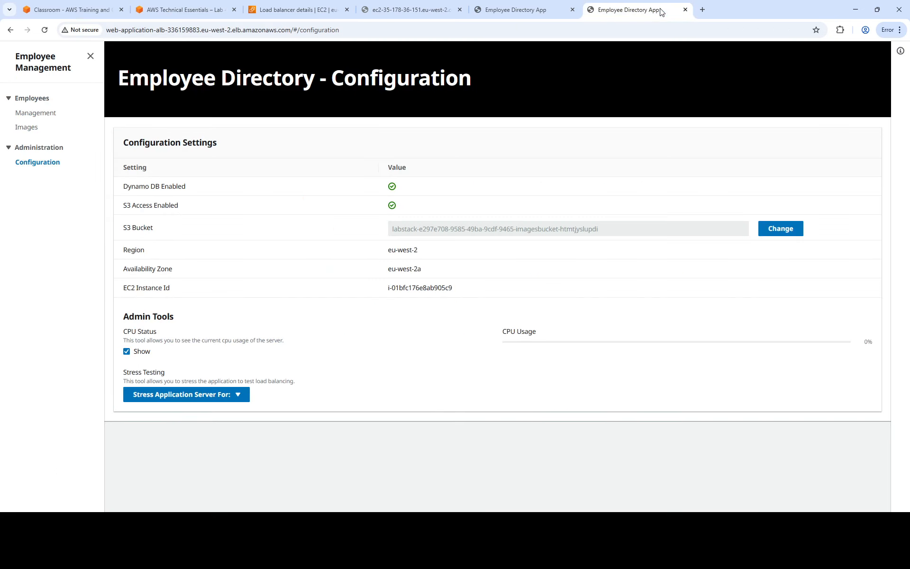
click(188, 11)
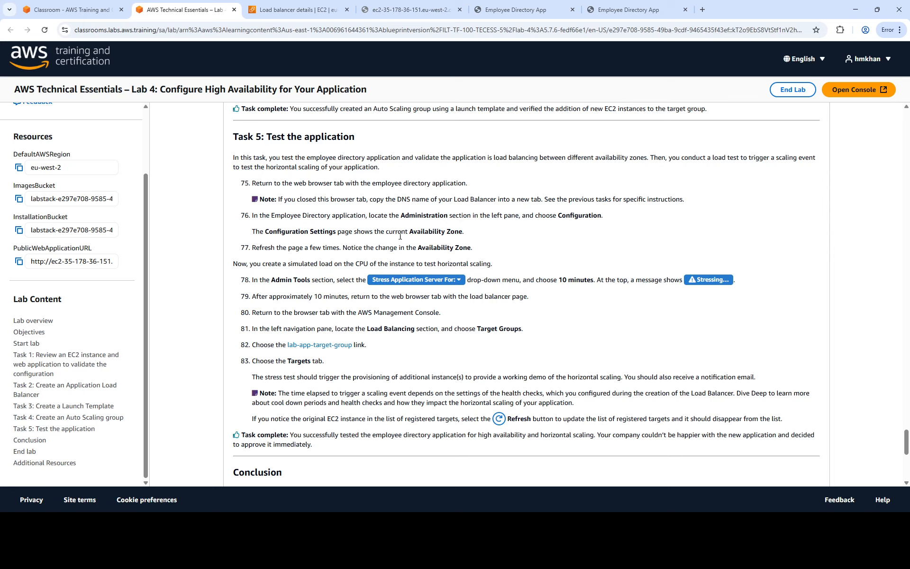
click(647, 10)
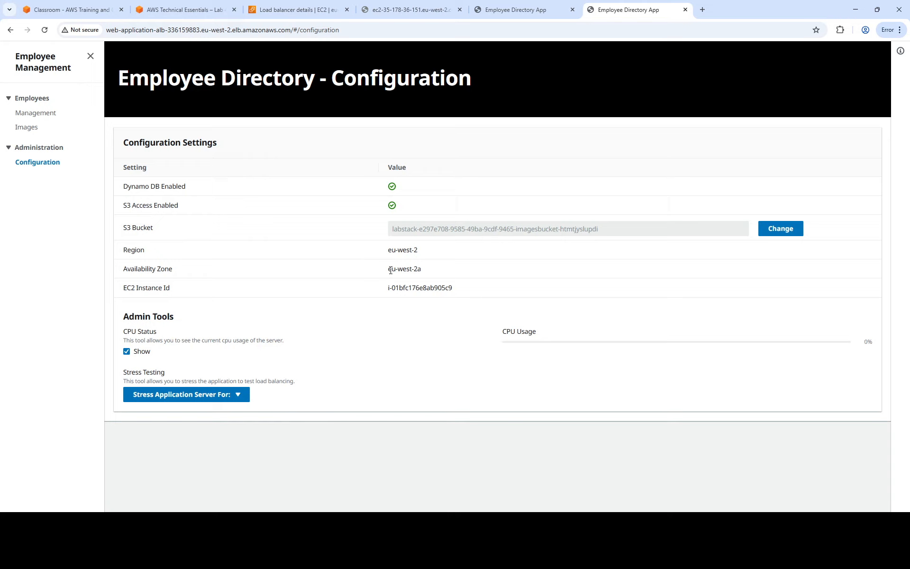
drag(390, 269, 423, 269)
- Read the stress-test instruction in lab step 78, and collapse the Administration section in the load-balanced Employee Directory app
click(180, 8)
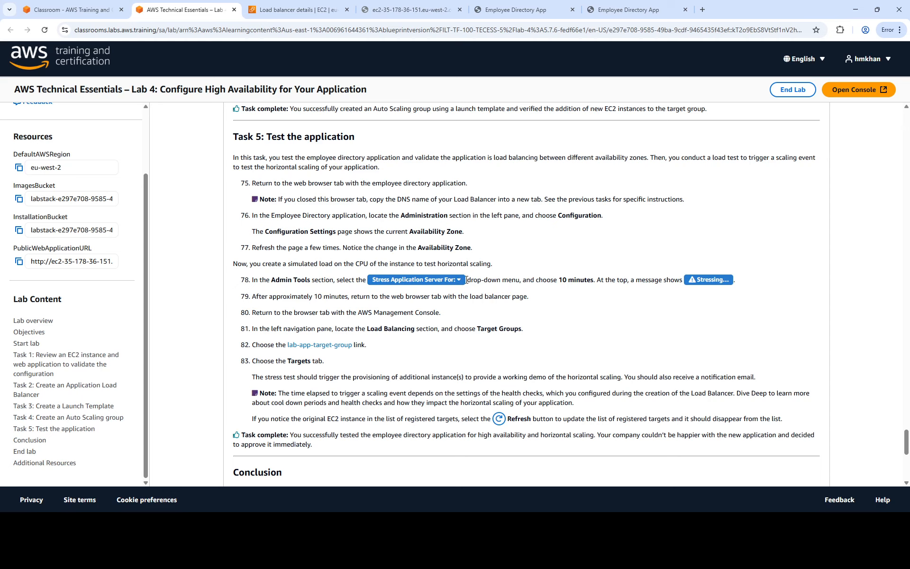
click(634, 9)
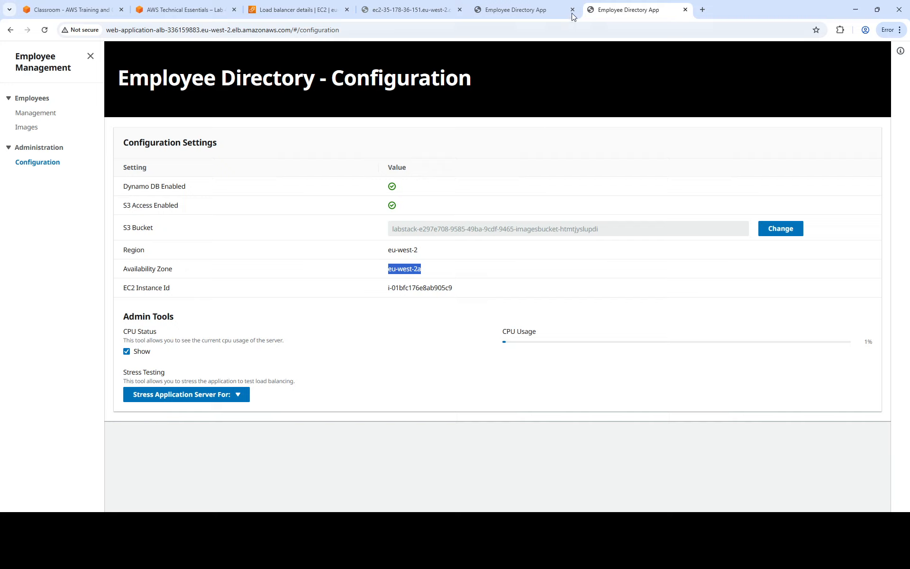
click(8, 151)
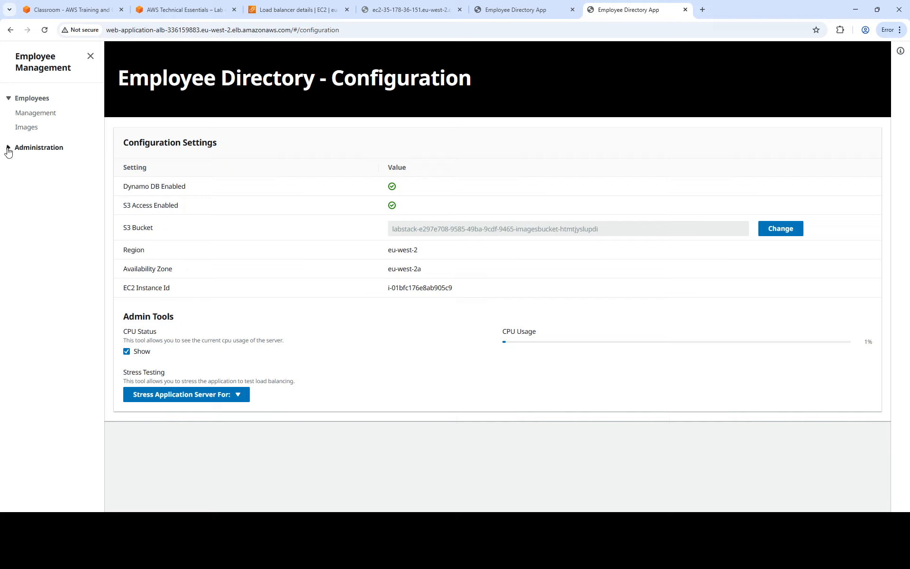
- Start the application server stress test from the Configuration page's Admin Tools, and compare its status and CPU usage with lab step 78
click(236, 395)
click(202, 411)
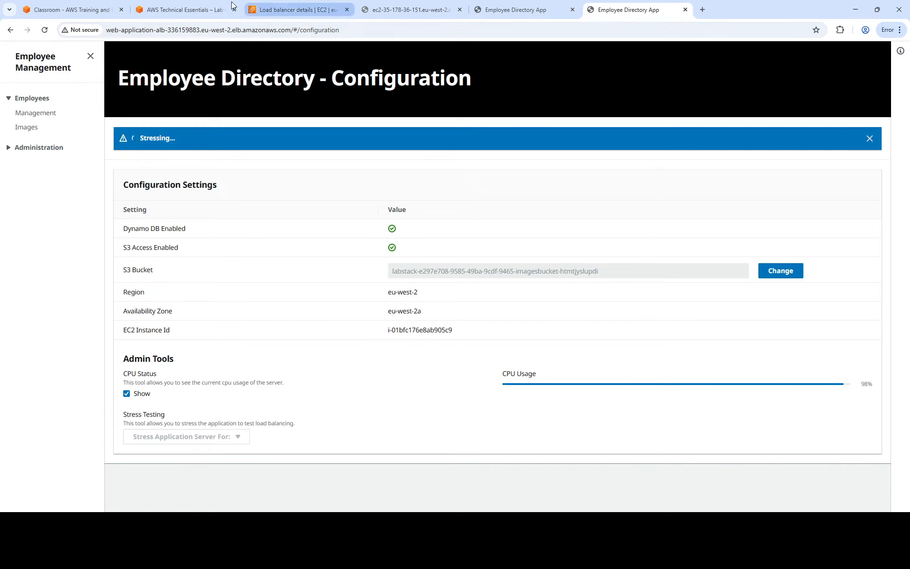
click(175, 7)
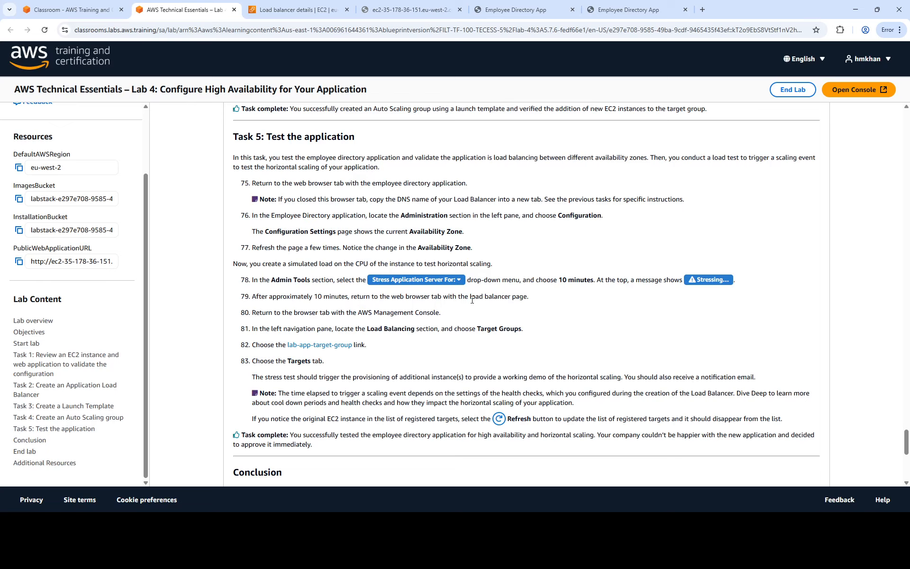
click(624, 9)
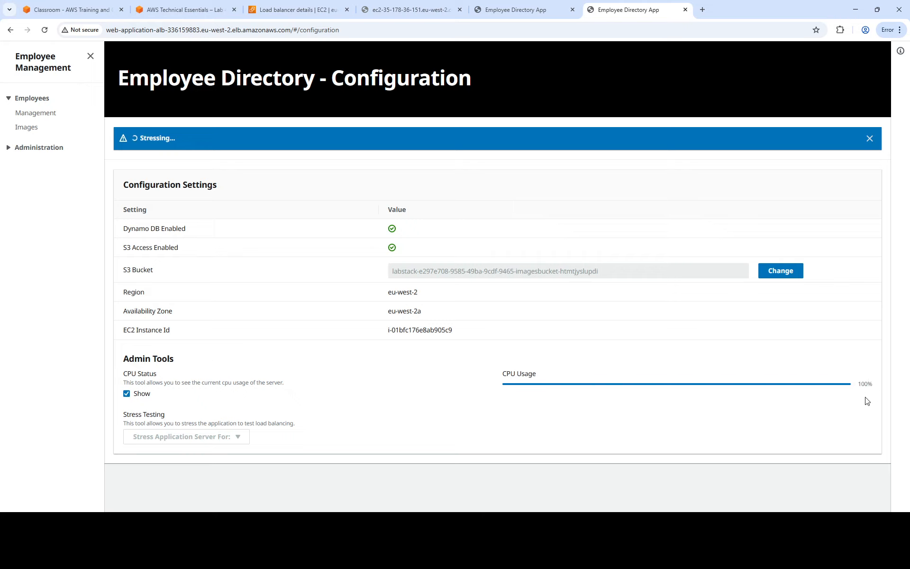
click(173, 9)
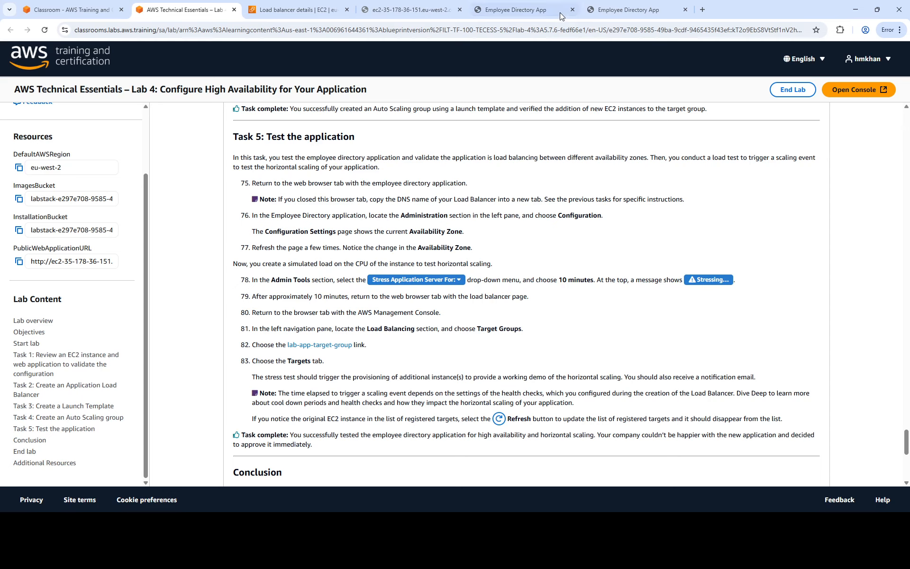
click(626, 10)
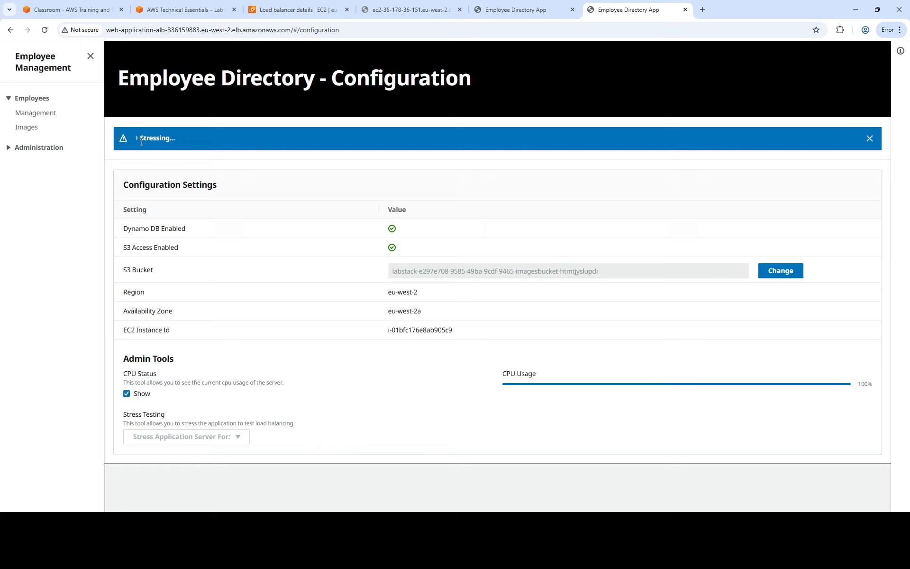
- Read lab steps 79 to 83 through the Conclusion and End lab instructions, checking the stress test's CPU usage in between
click(207, 10)
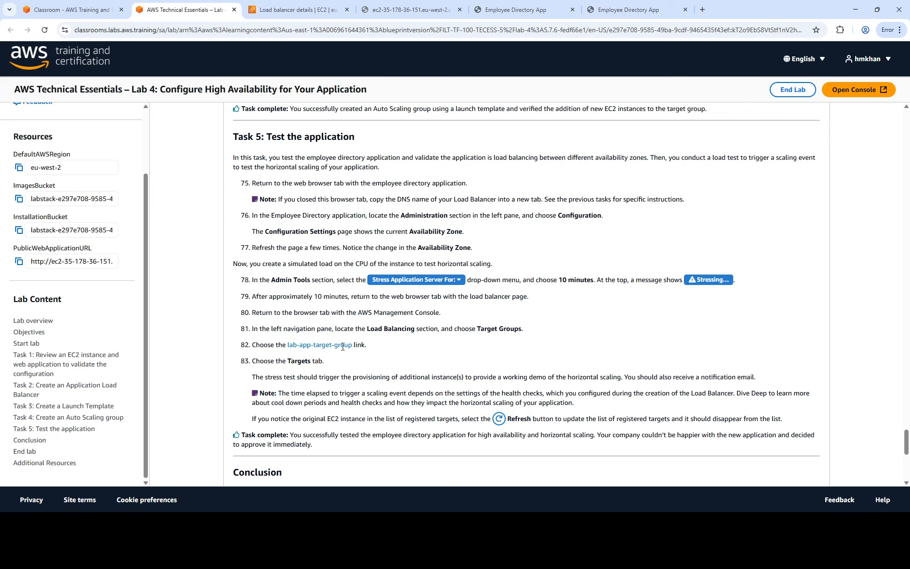
scroll(343, 347, down, 2)
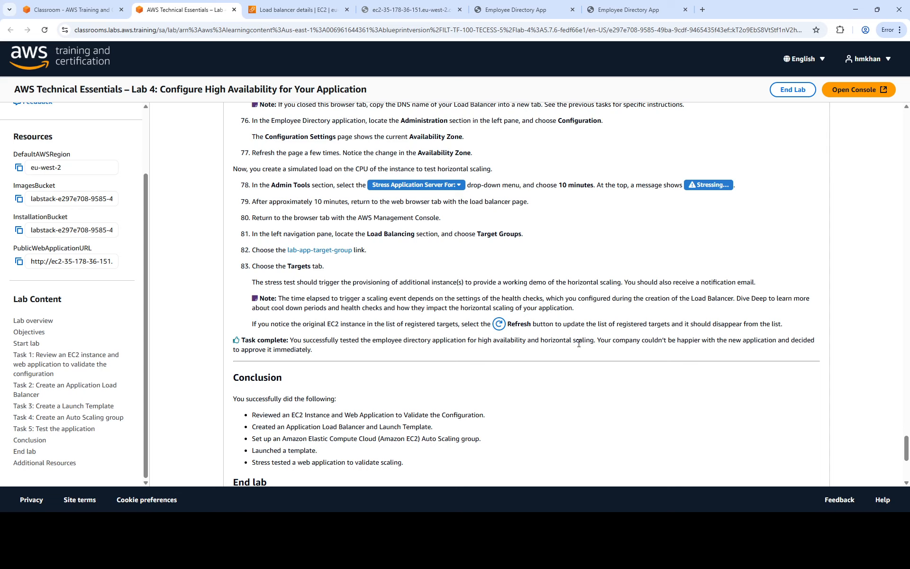
click(611, 11)
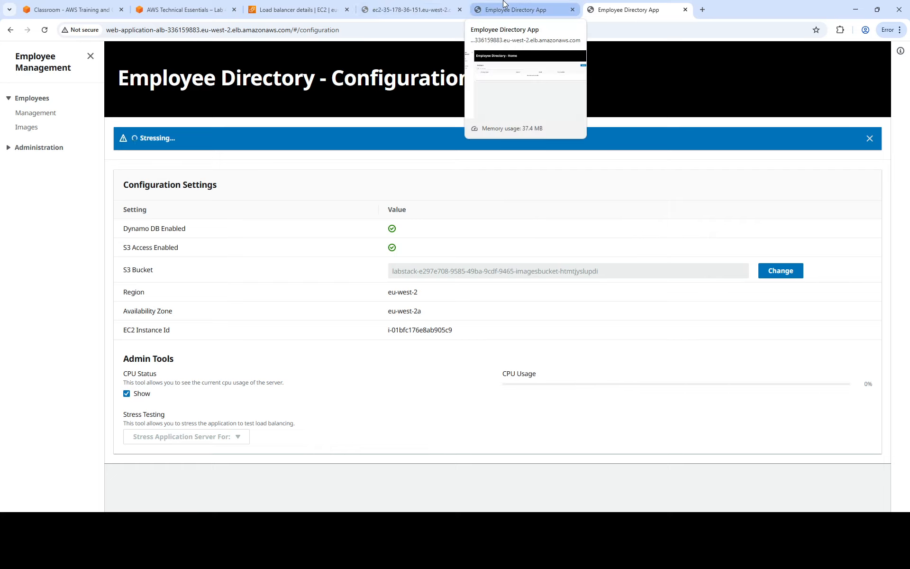
click(185, 10)
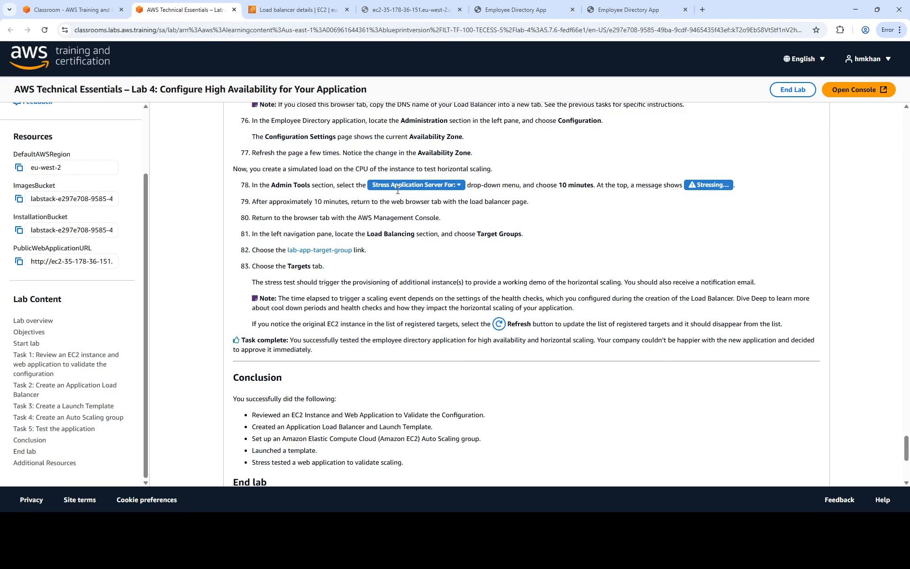
click(595, 11)
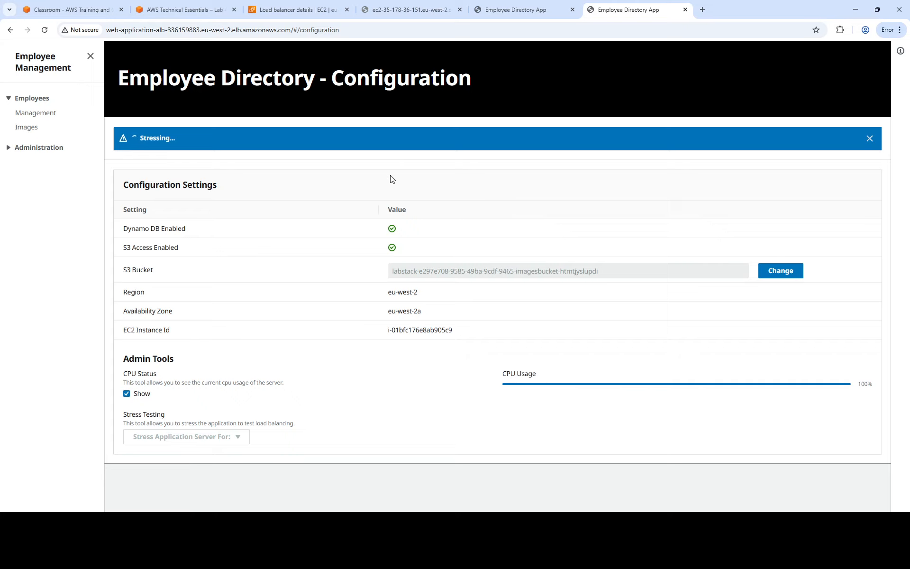
click(190, 12)
scroll(307, 164, down, 3)
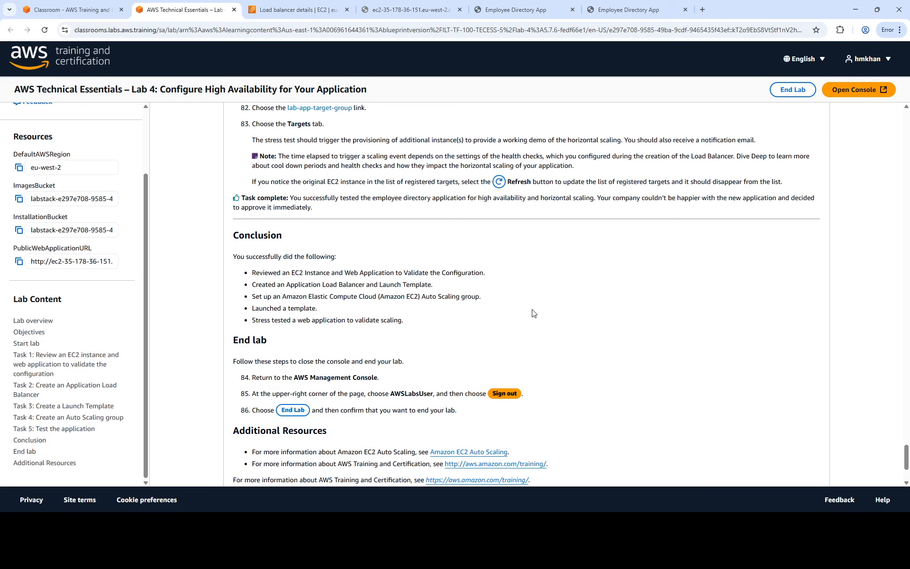
- Review the titles of AWS Technical Essentials Labs 1 to 4 on the classroom's Labs page, highlighting each lab's topic
click(92, 13)
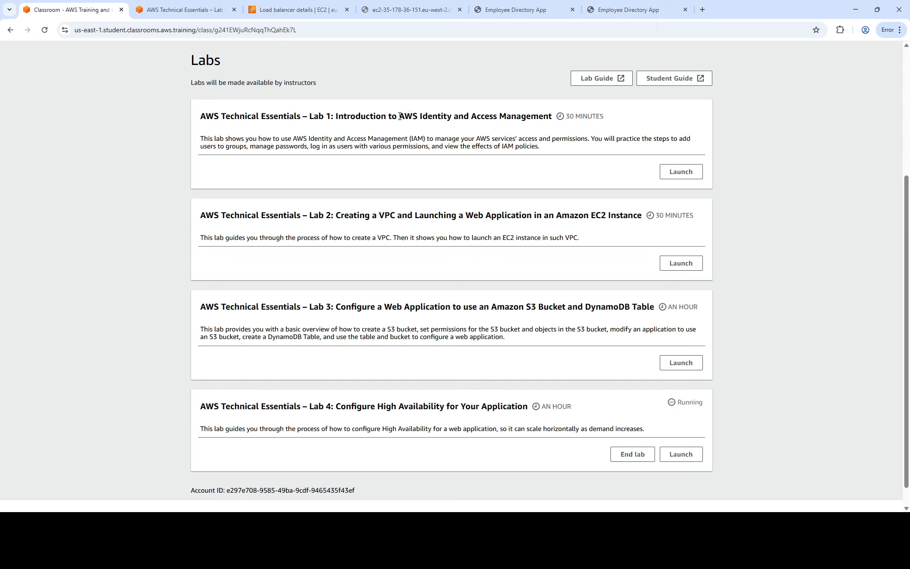
drag(399, 116, 555, 125)
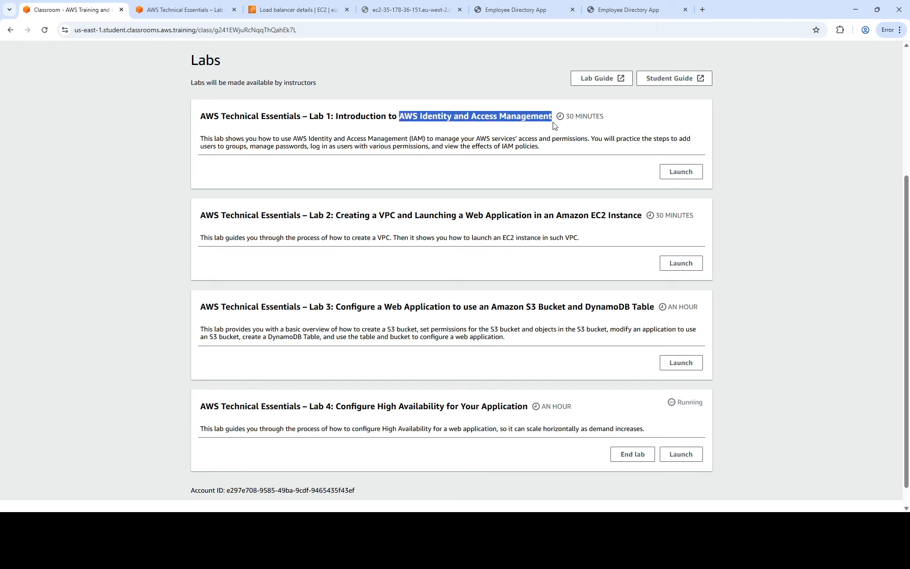
drag(336, 215, 641, 220)
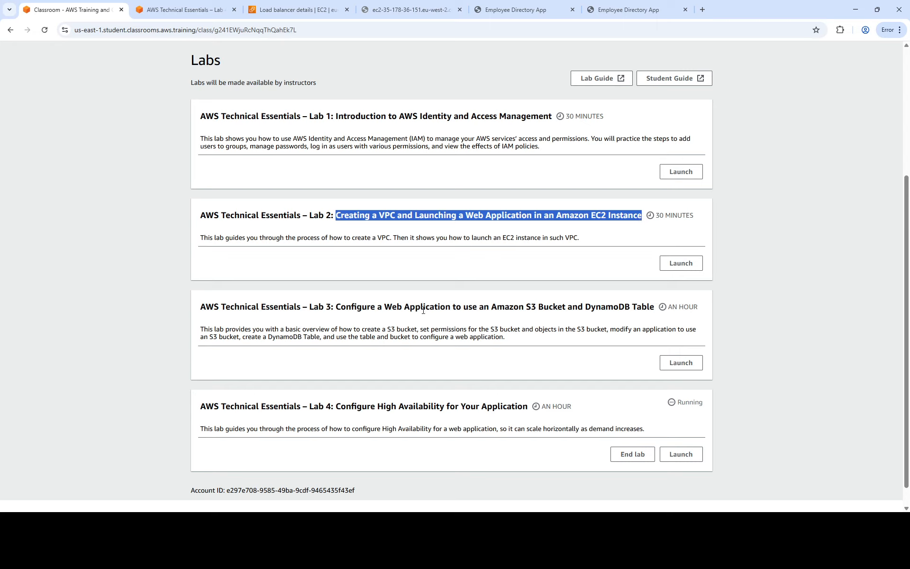
click(380, 308)
drag(342, 308, 657, 310)
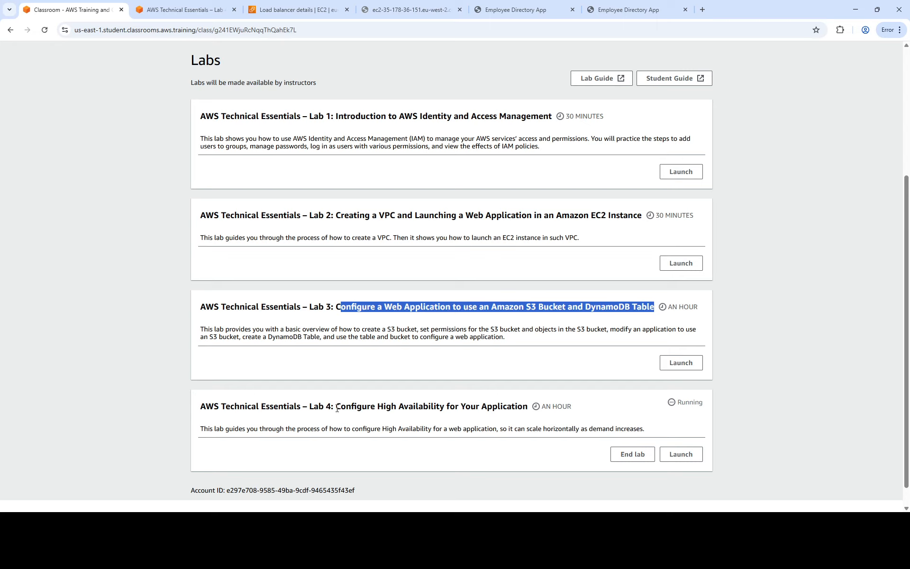
drag(338, 408, 527, 407)
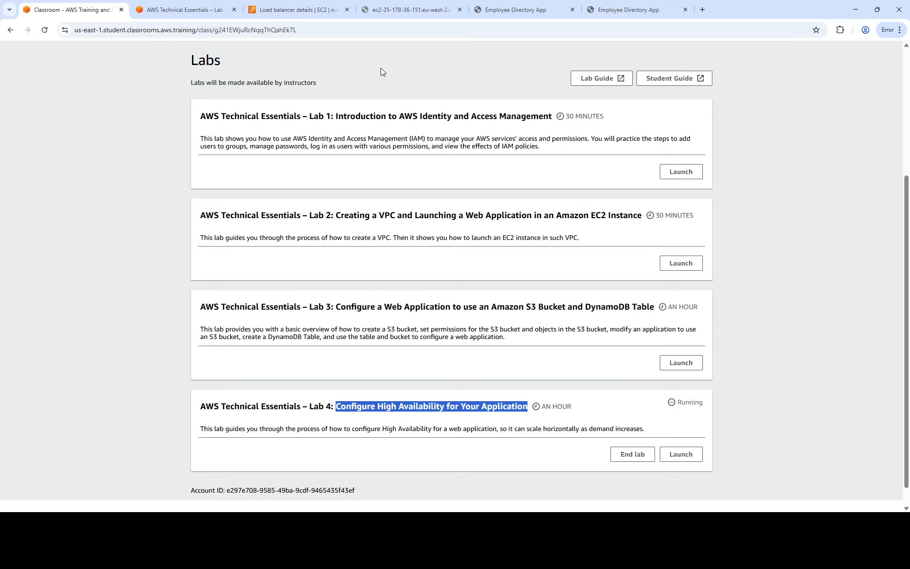
- Check the running stress test in the Employee Directory app and return to the Web-Application-ALB details in the EC2 console
click(185, 10)
click(308, 8)
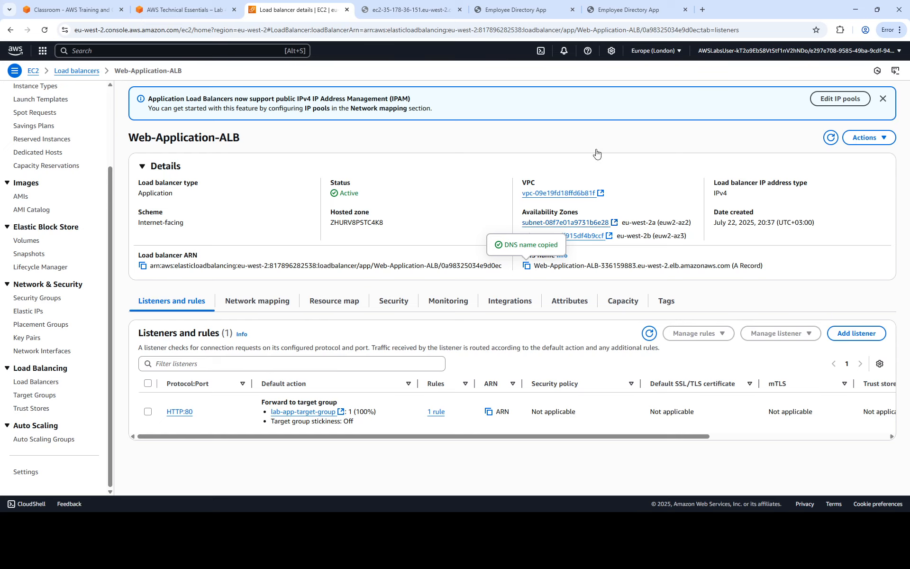
click(620, 9)
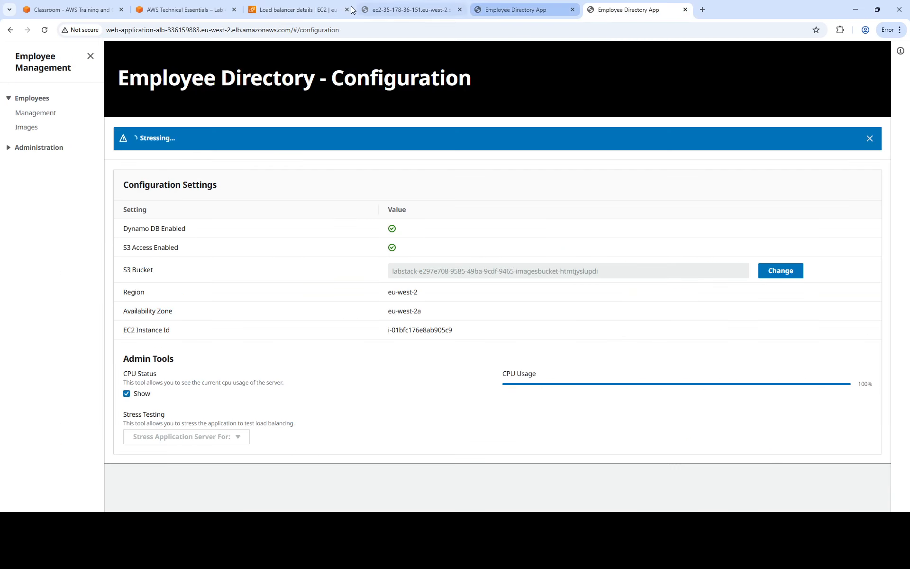
click(276, 9)
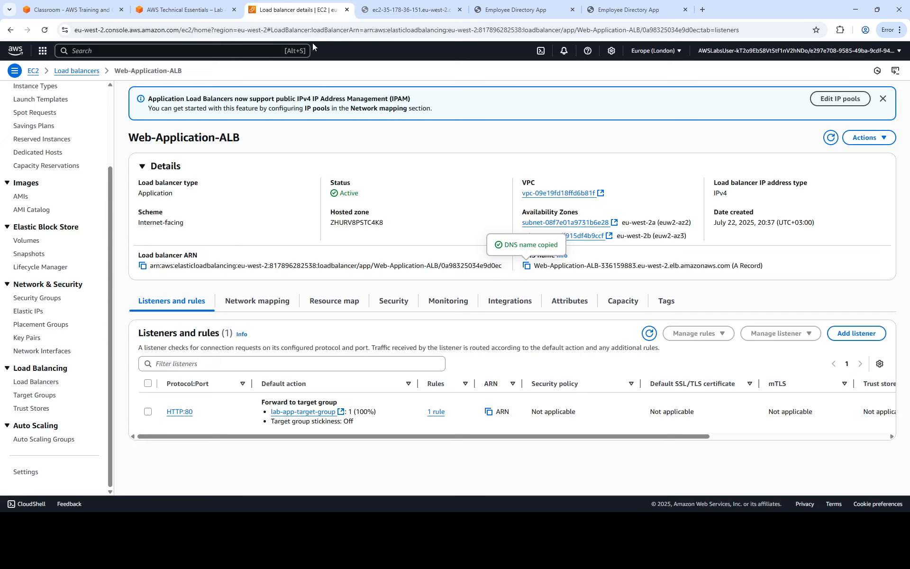